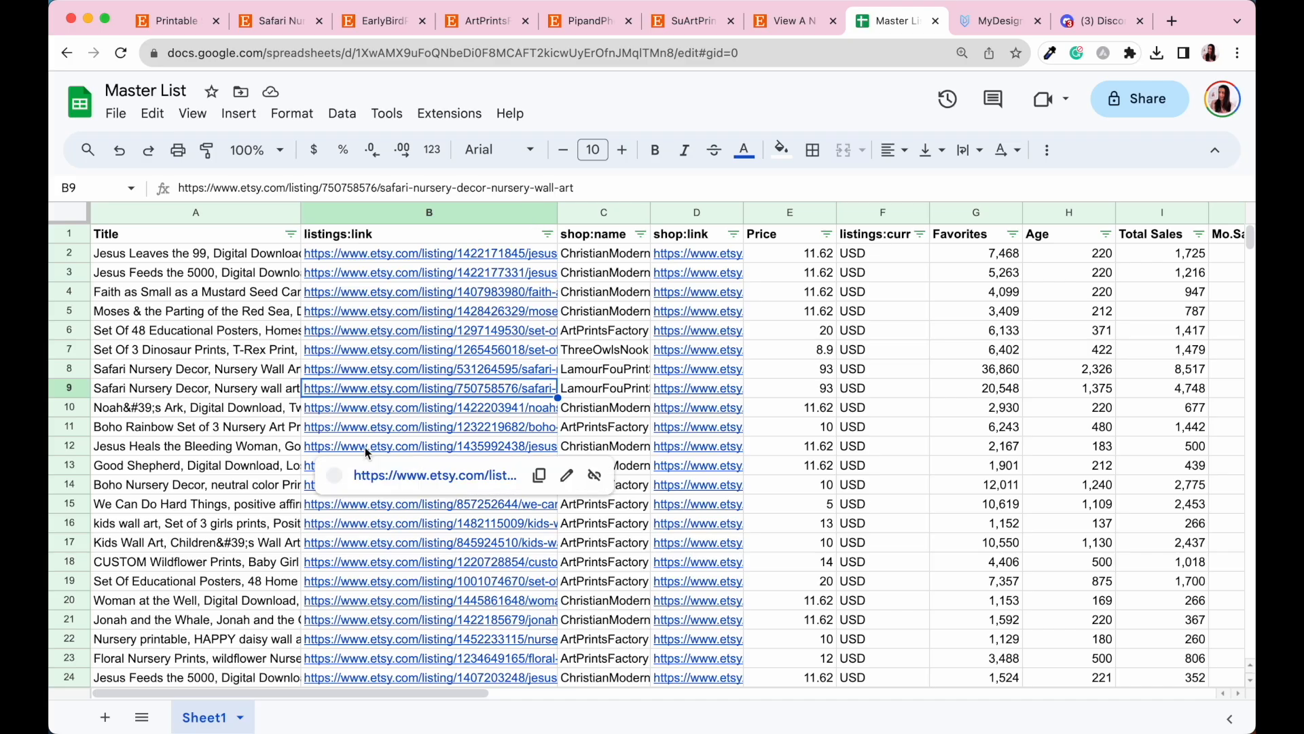
# - Look through the product rows and the price, favorites, sales and revenue columns of the Master List spreadsheet
pyautogui.scroll(-15, 364, 447)
pyautogui.scroll(-20, 364, 446)
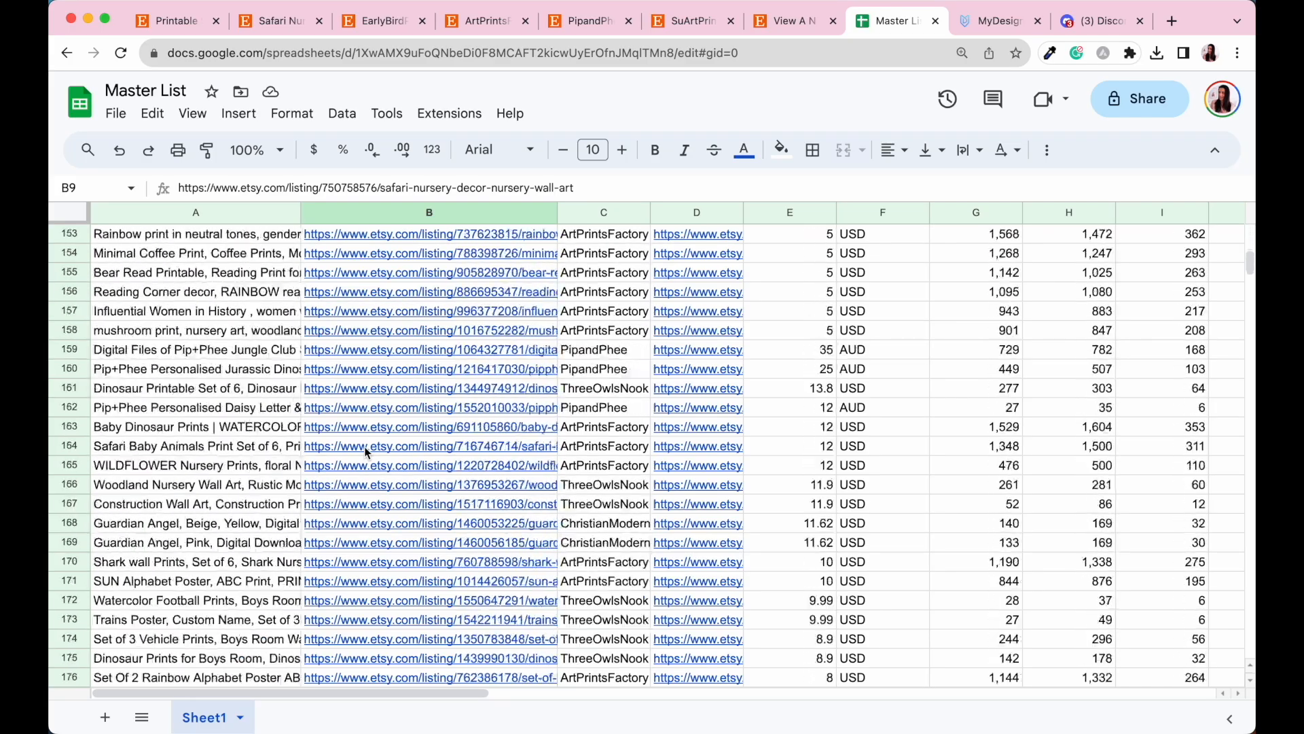
pyautogui.scroll(-20, 364, 446)
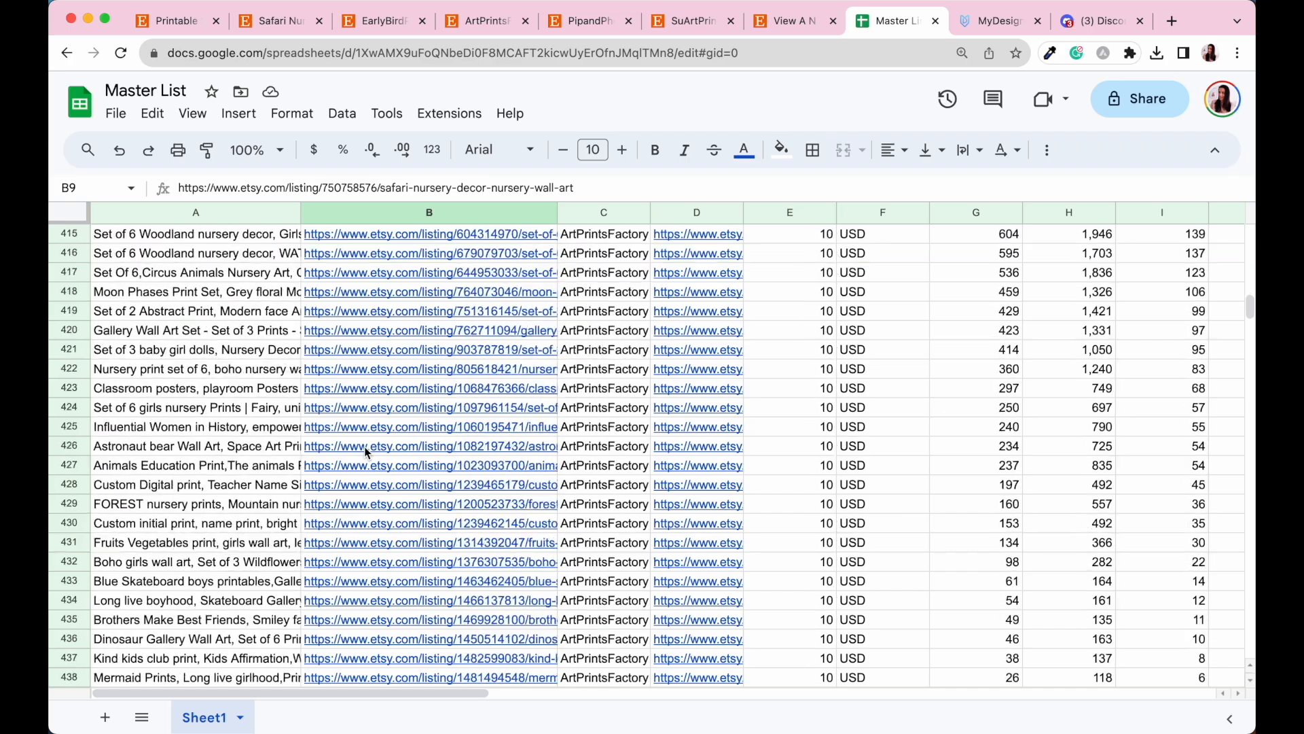
pyautogui.scroll(20, 364, 447)
pyautogui.hscroll(5, 364, 446)
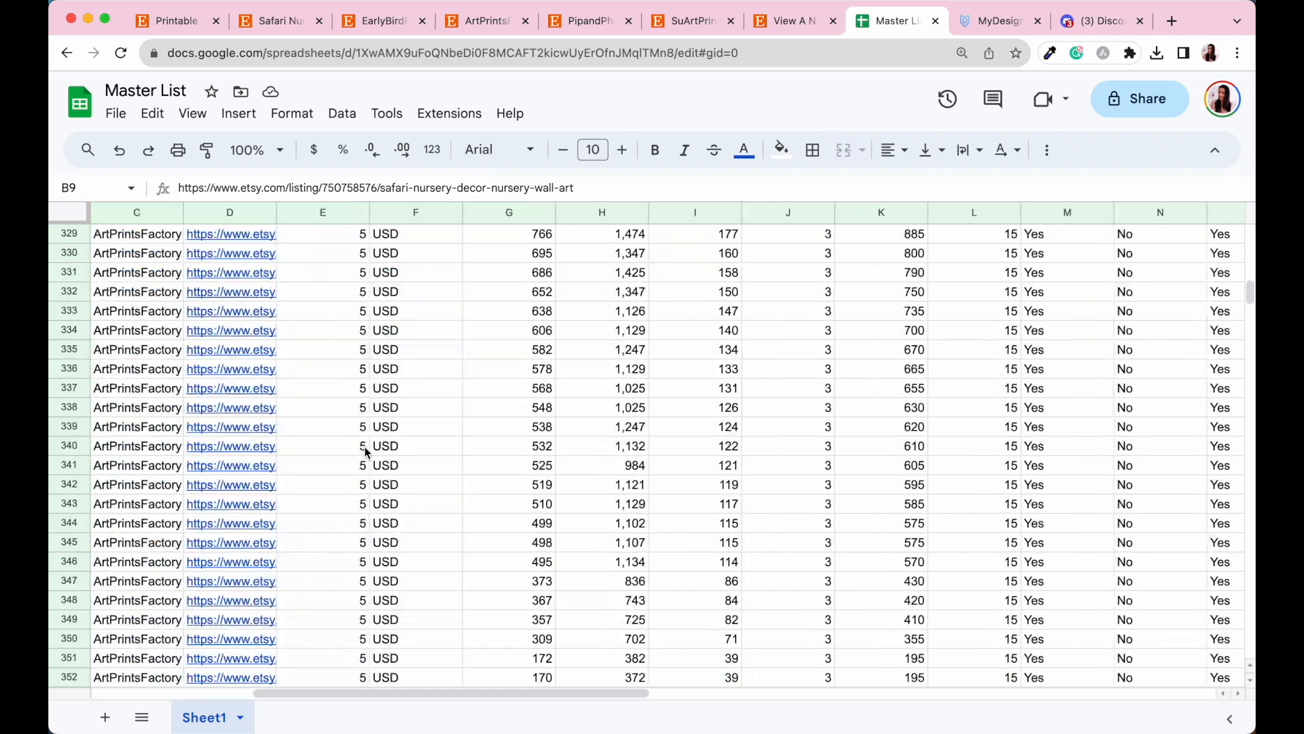
pyautogui.scroll(20, 364, 446)
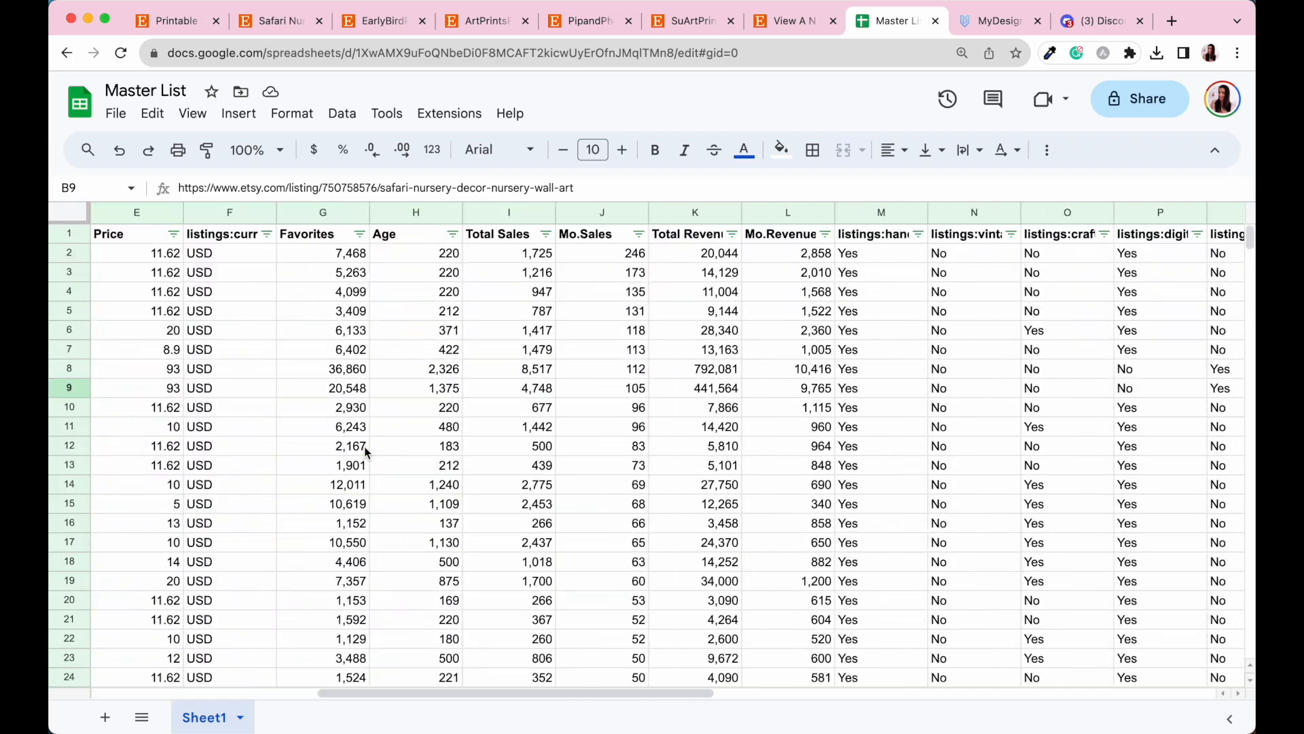
pyautogui.hscroll(-5, 364, 446)
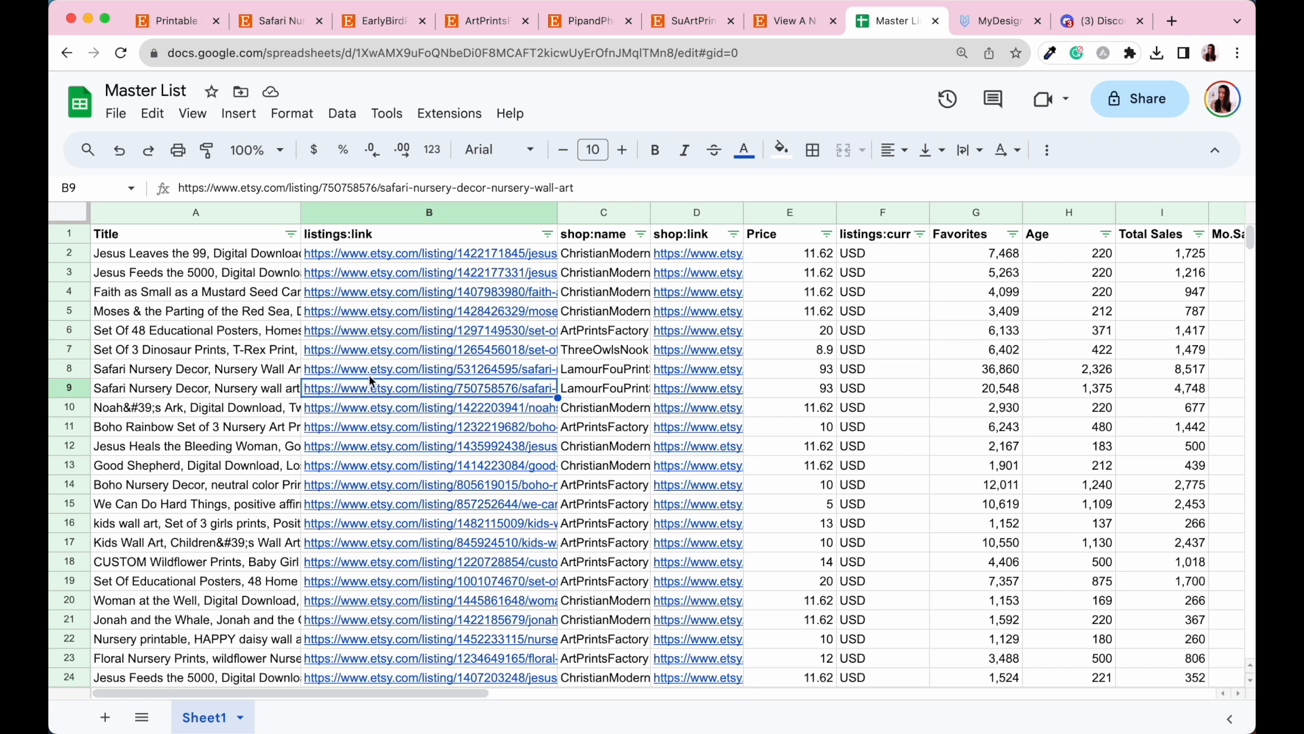
# - Open the Etsy safari nursery listing linked in row 9 and view its set of six animal prints
pyautogui.moveTo(449, 470)
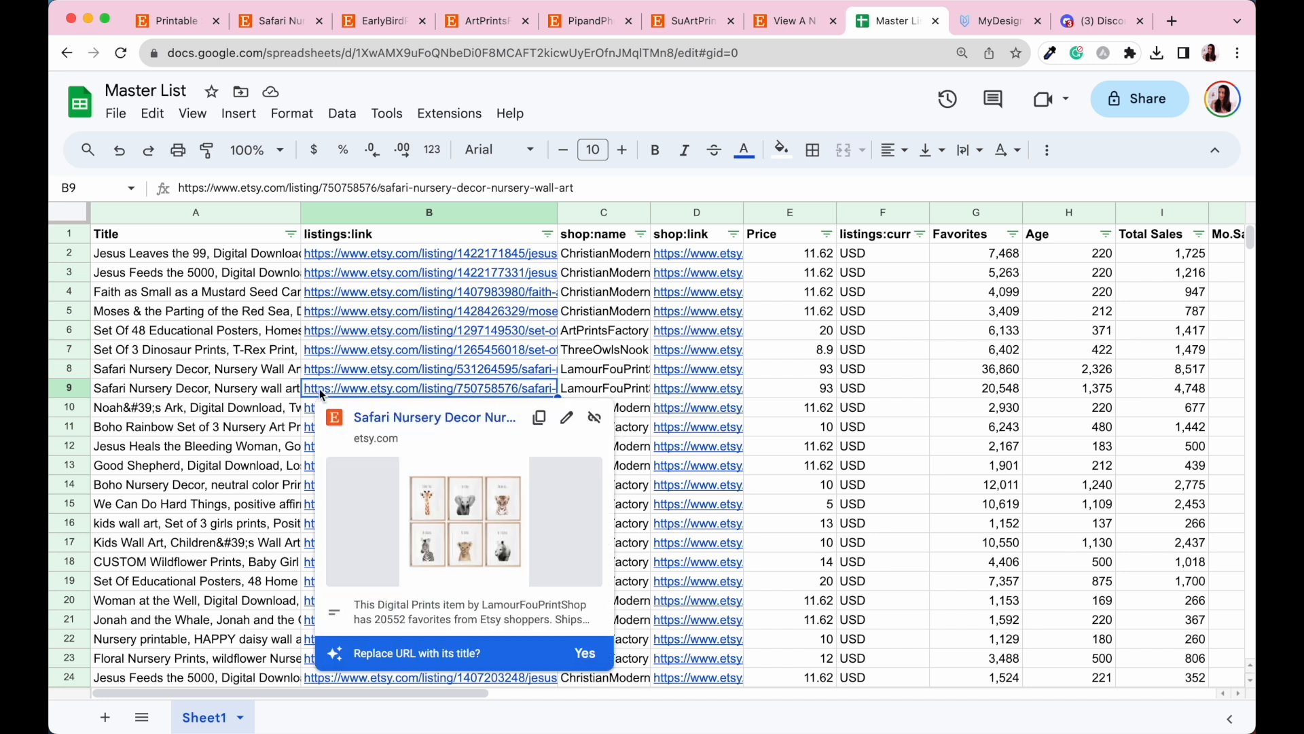
pyautogui.click(405, 426)
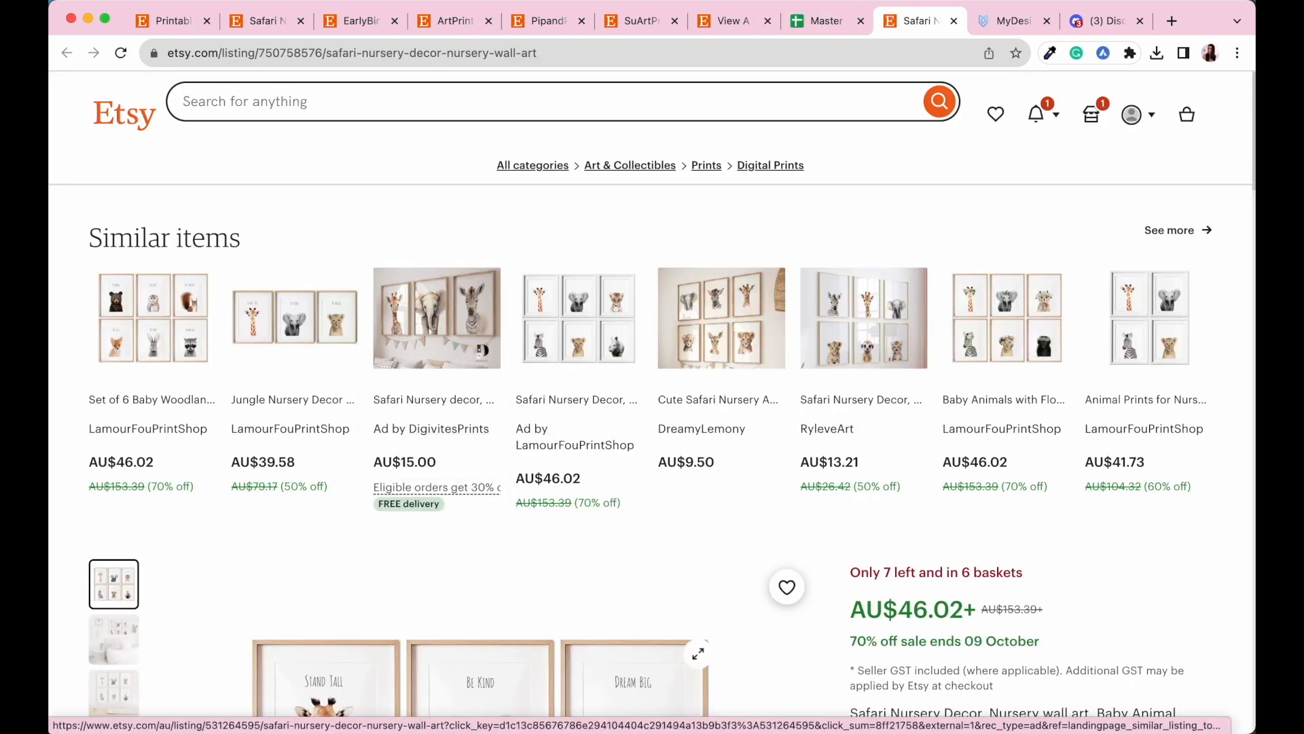
pyautogui.scroll(-6, 652, 408)
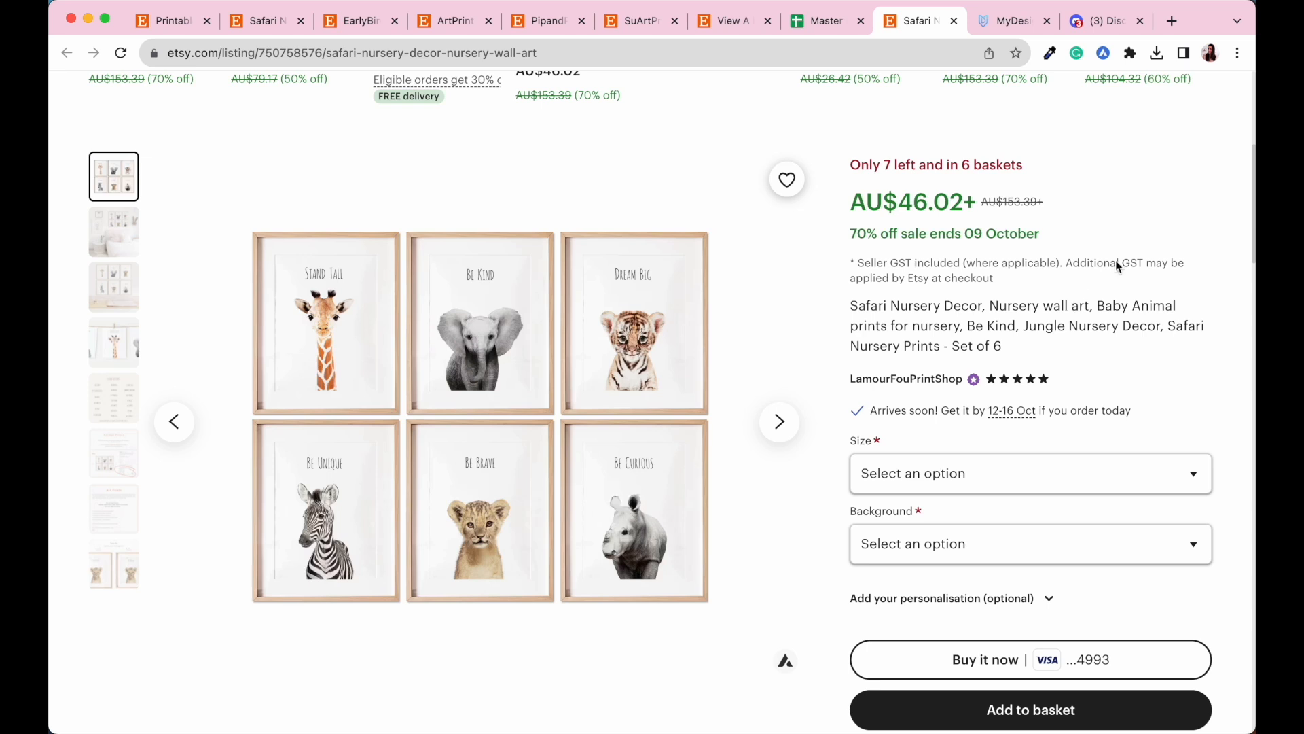
# - Switch to the Midjourney Bot chat in Discord and fill a new /imagine prompt with the latest giraffe flower crown prompt, through --v 5.0
pyautogui.click(1105, 22)
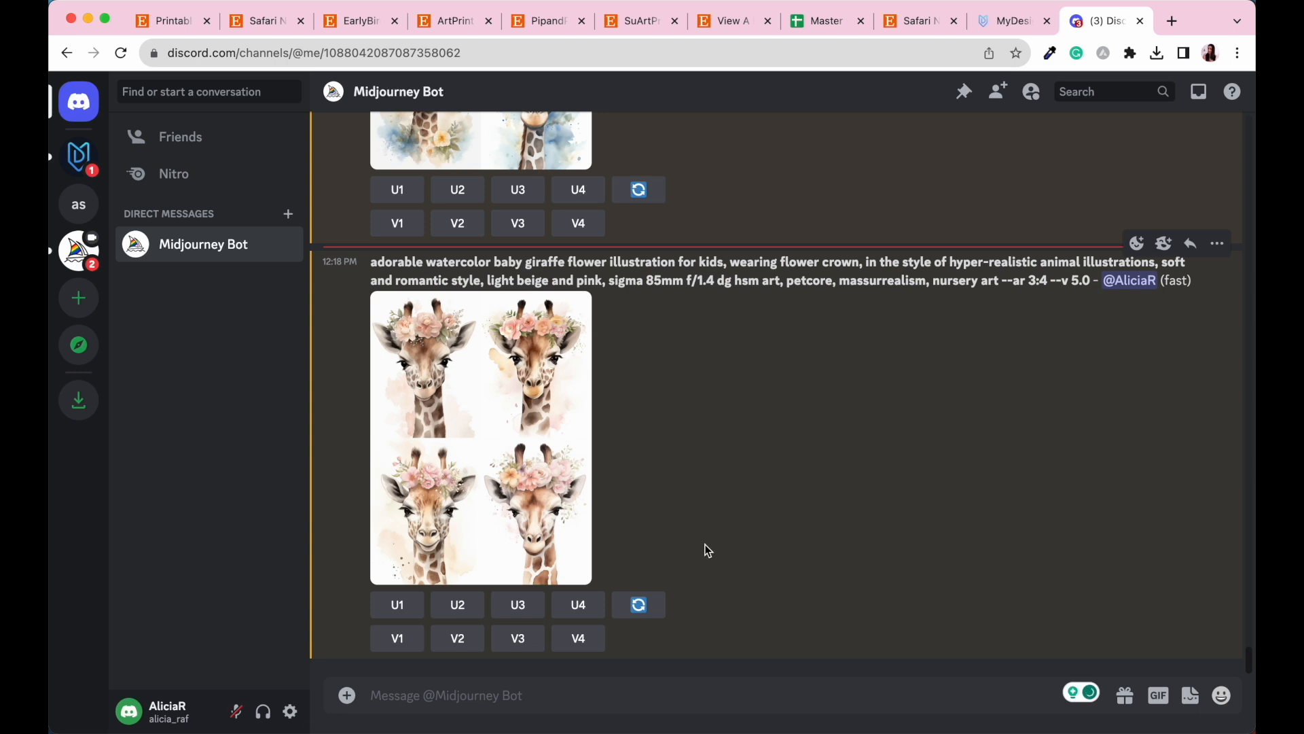
pyautogui.click(397, 698)
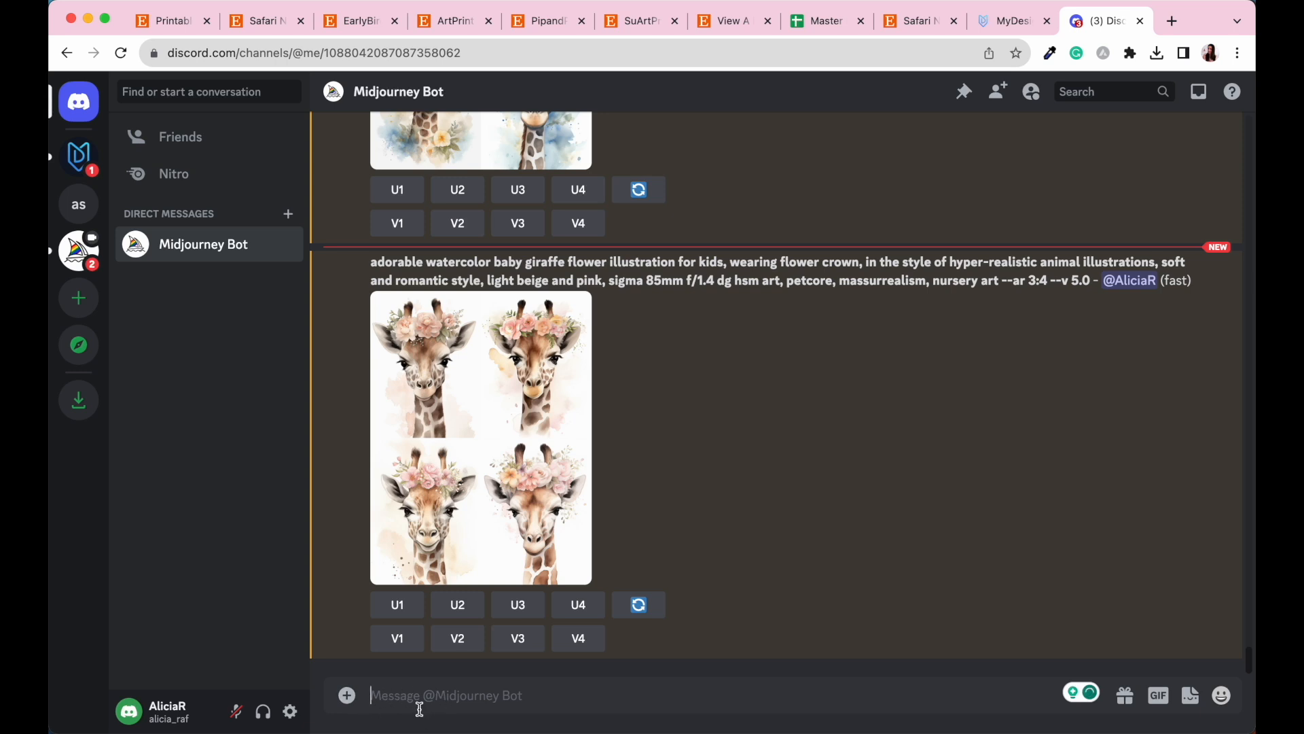
pyautogui.write('/')
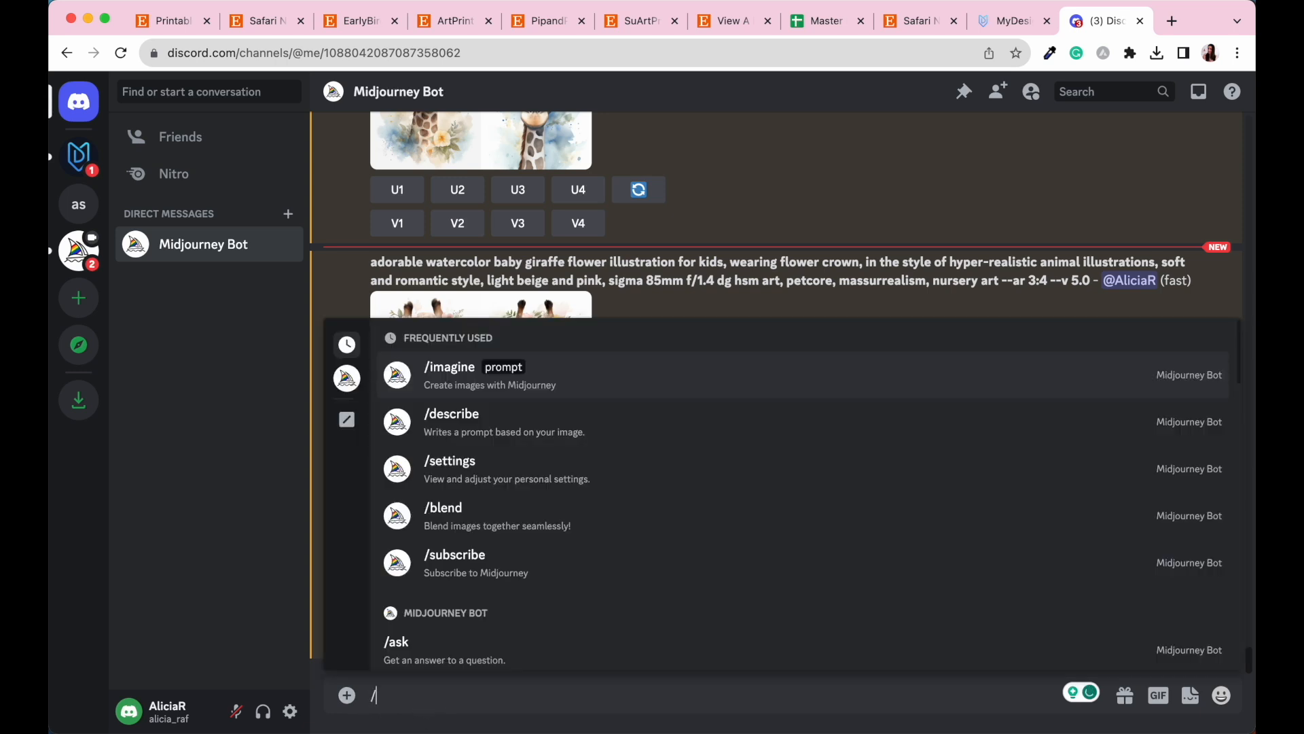
pyautogui.write('im')
pyautogui.click(396, 540)
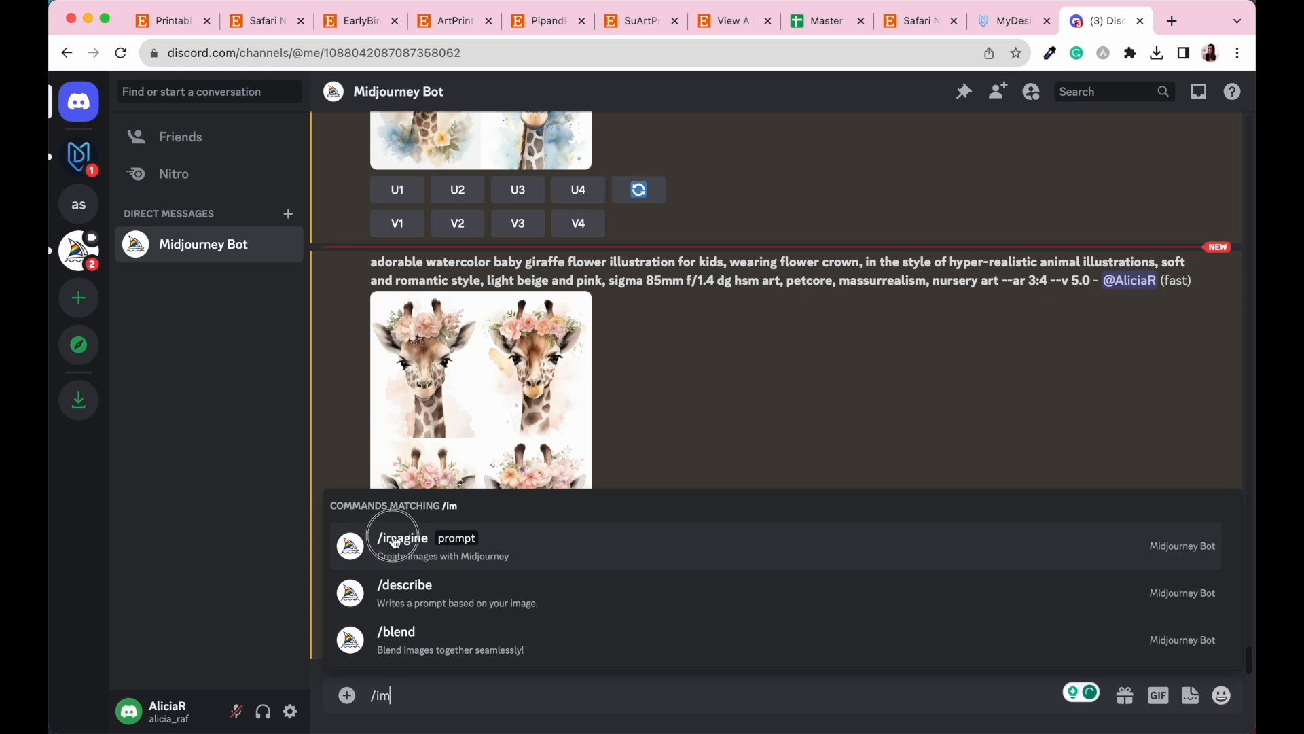
pyautogui.moveTo(371, 232); pyautogui.dragTo(1087, 243)
pyautogui.press('super+c')
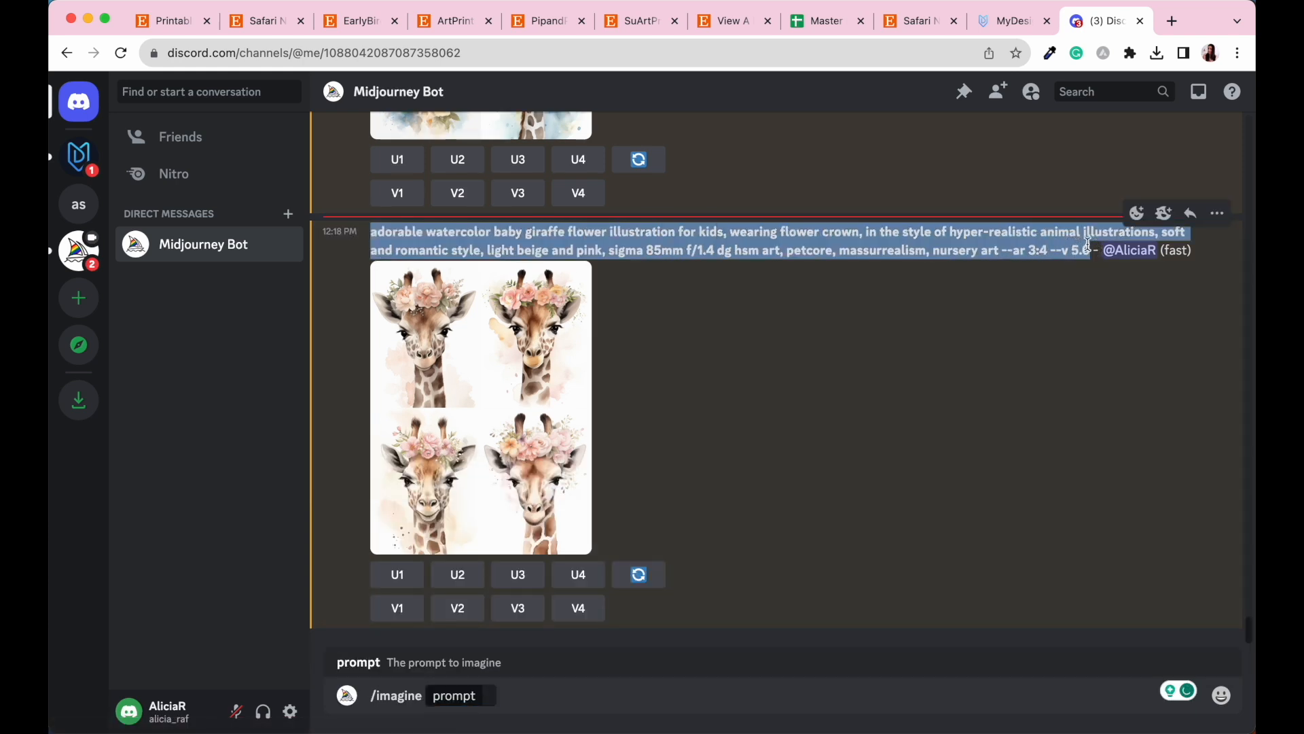
pyautogui.click(492, 695)
pyautogui.press('super+v')
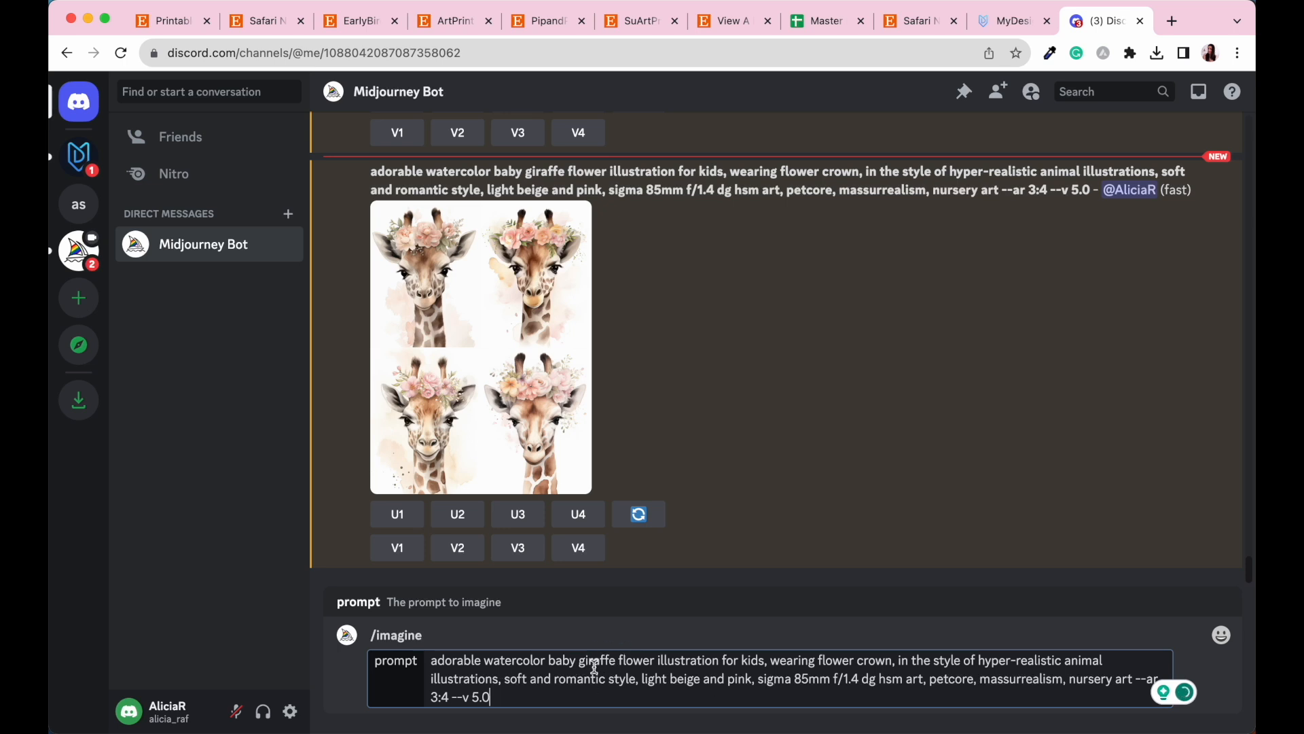
# - Replace "giraffe" in the prompt with {giraffe, elephant, tiger, zebra, lion, rhino}, using the Etsy listing as reference for the animals
pyautogui.moveTo(642, 679); pyautogui.dragTo(746, 679)
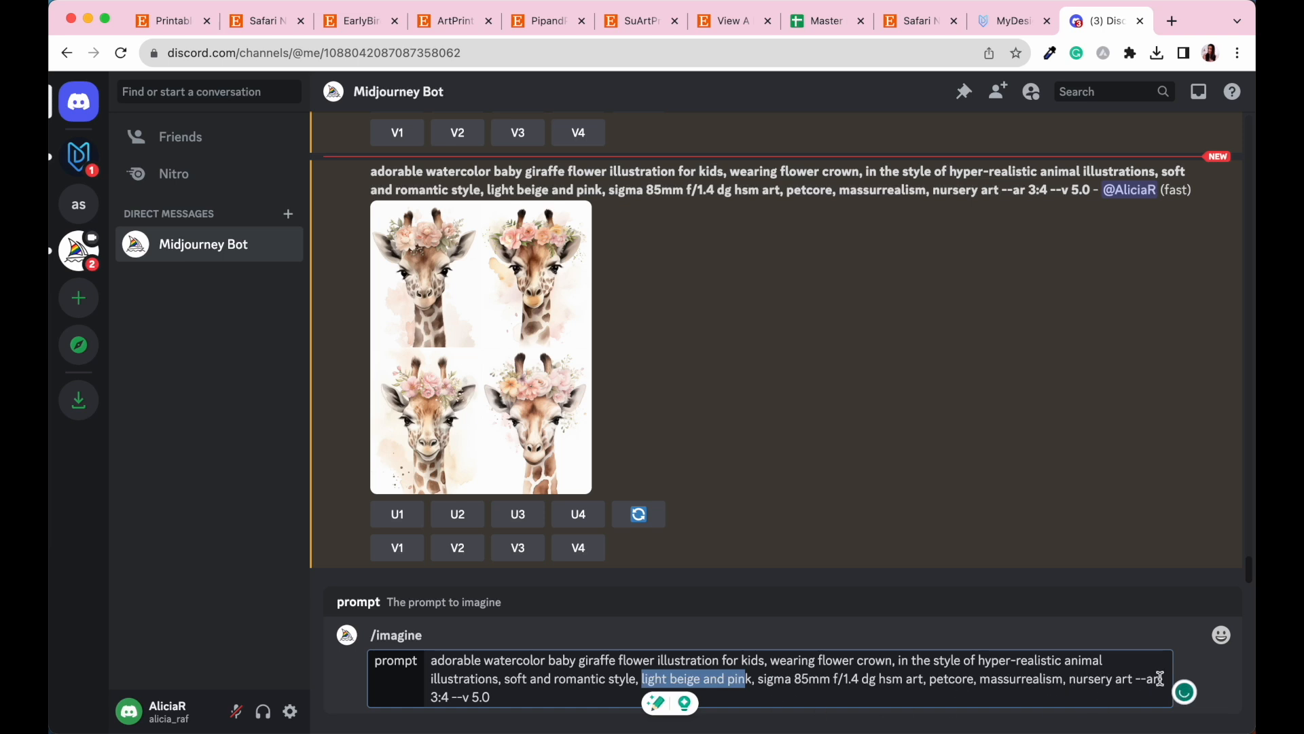
pyautogui.click(511, 683)
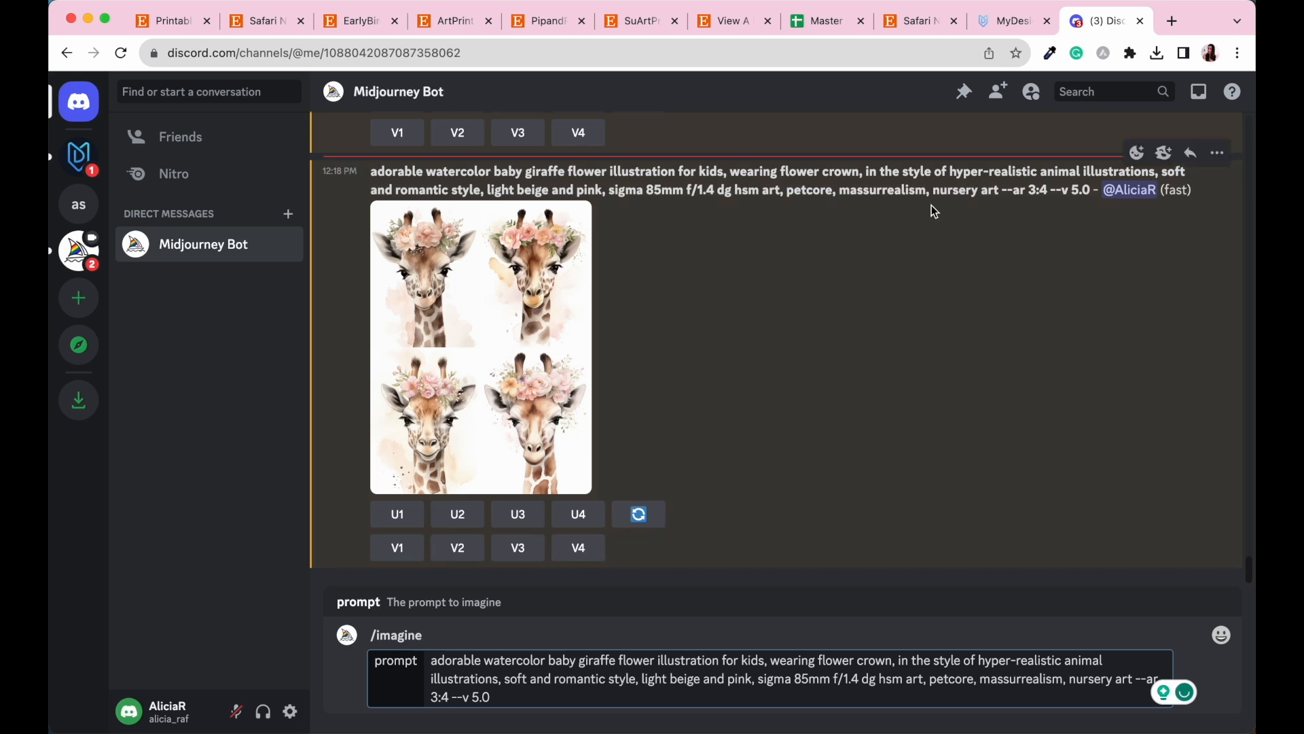
pyautogui.click(925, 26)
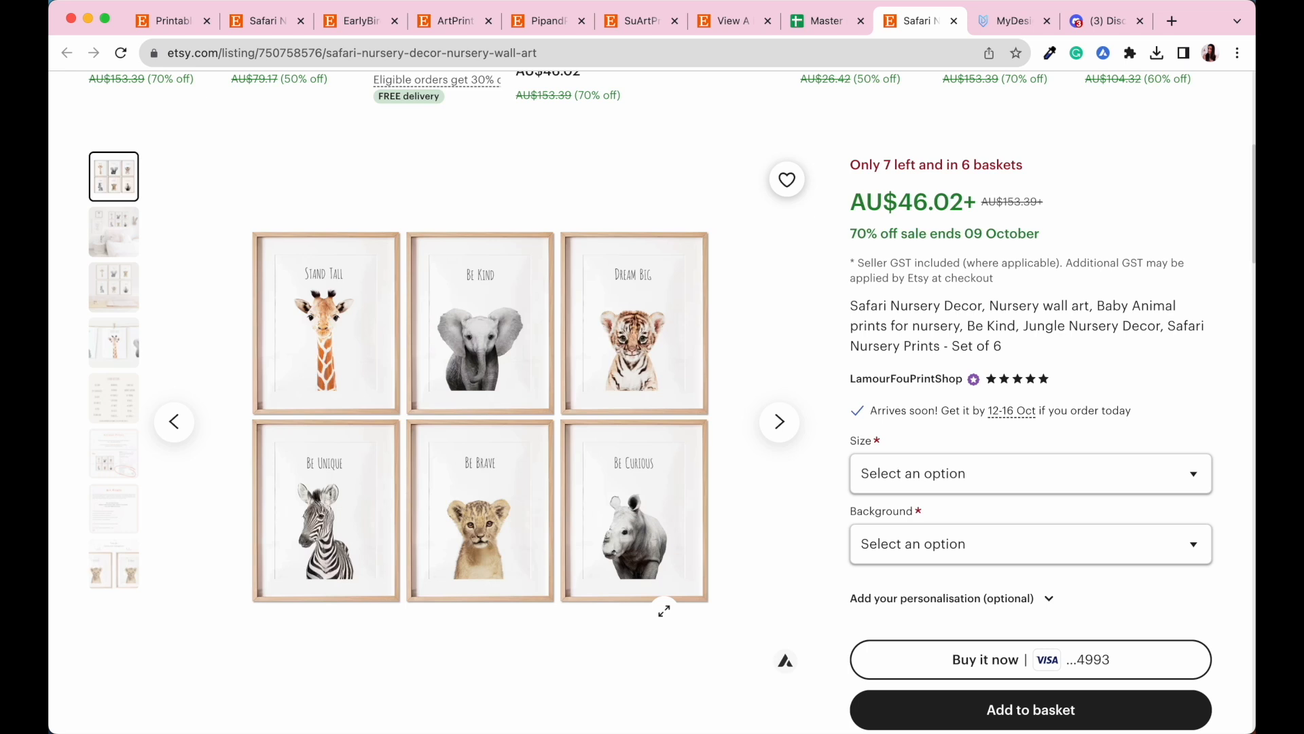
pyautogui.click(1106, 20)
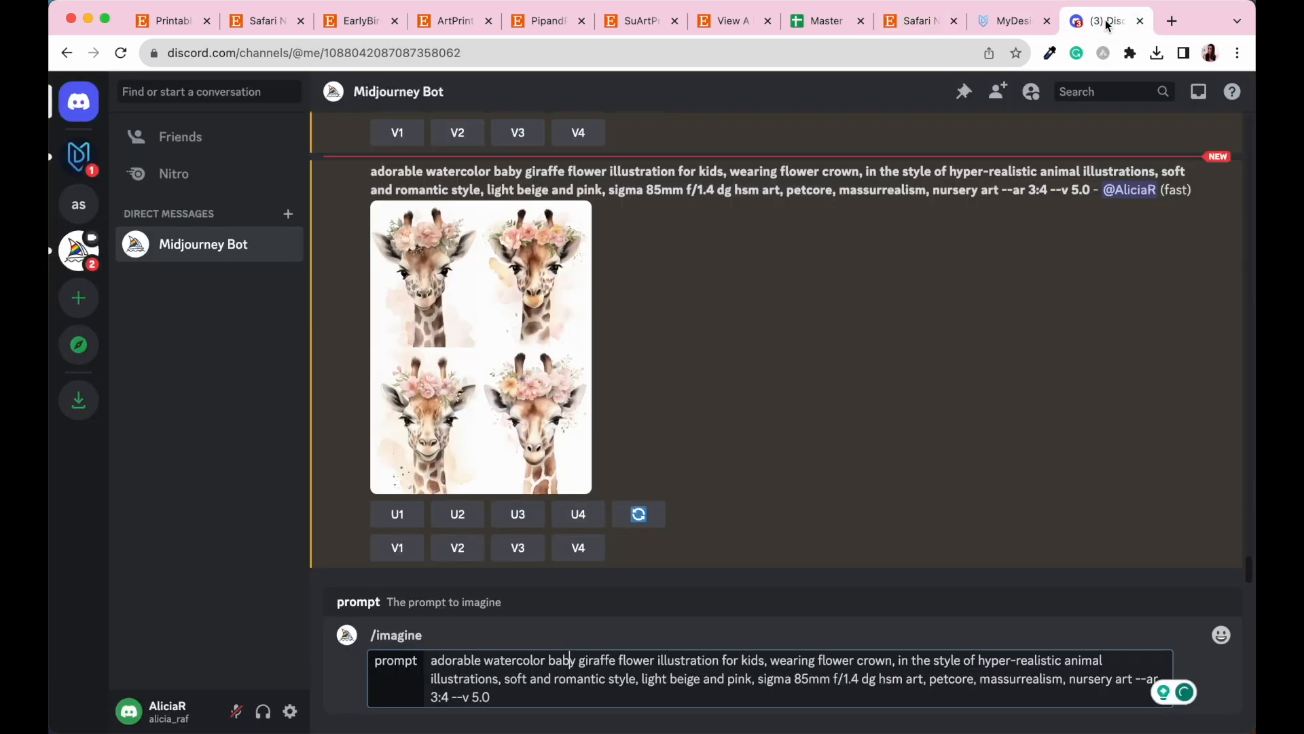
pyautogui.click(581, 661)
pyautogui.write('{')
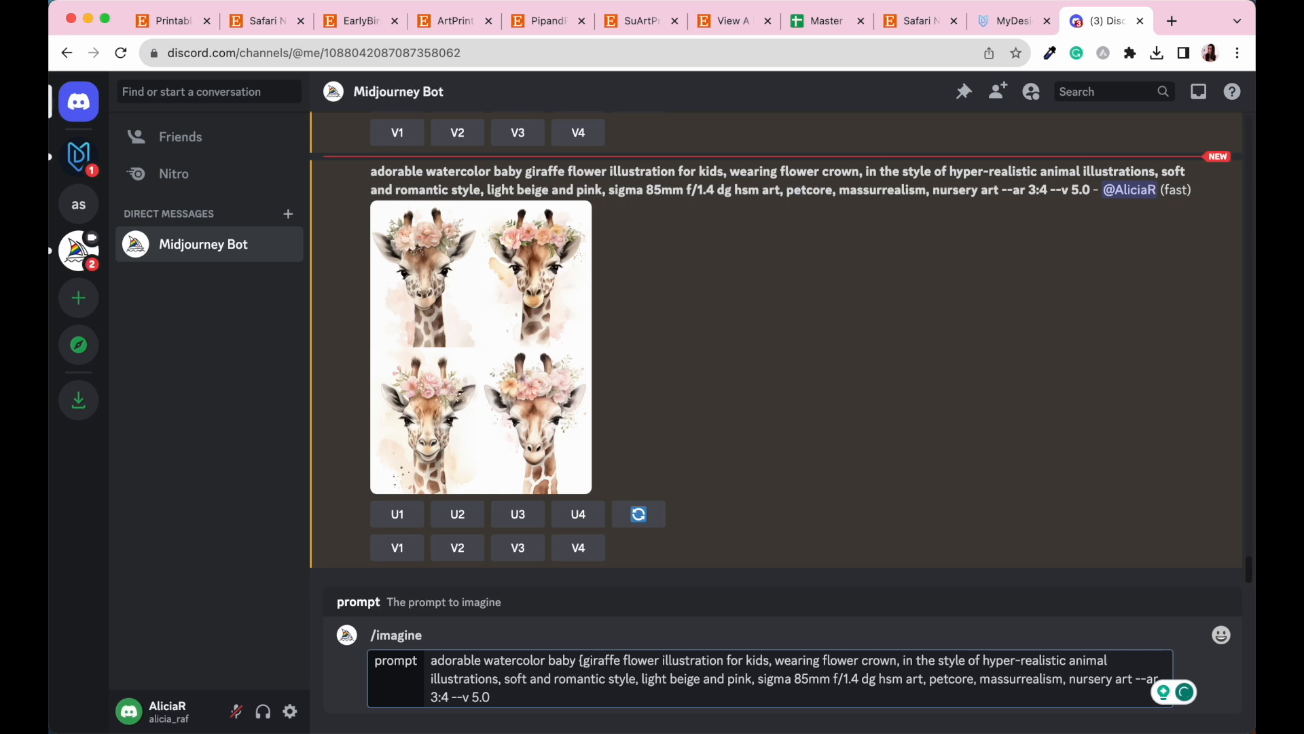
pyautogui.click(621, 663)
pyautogui.write(',')
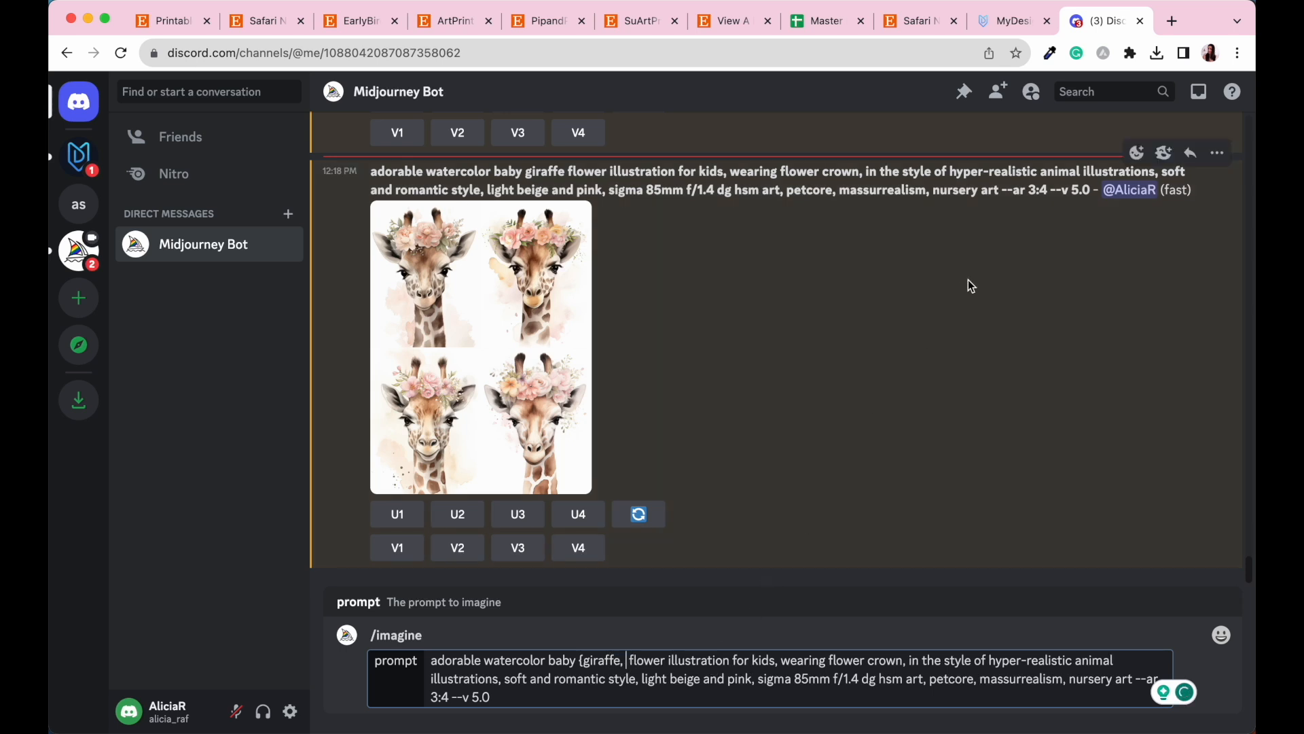
pyautogui.click(922, 33)
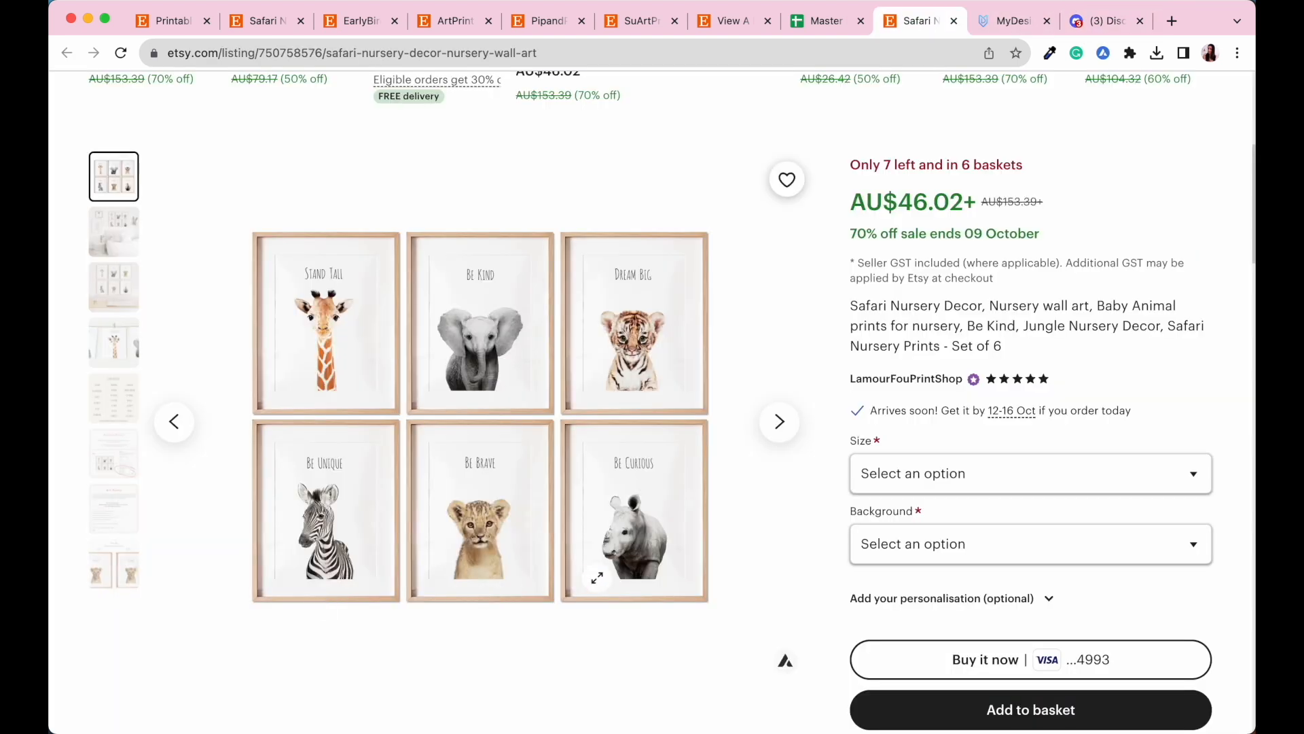
pyautogui.click(1110, 24)
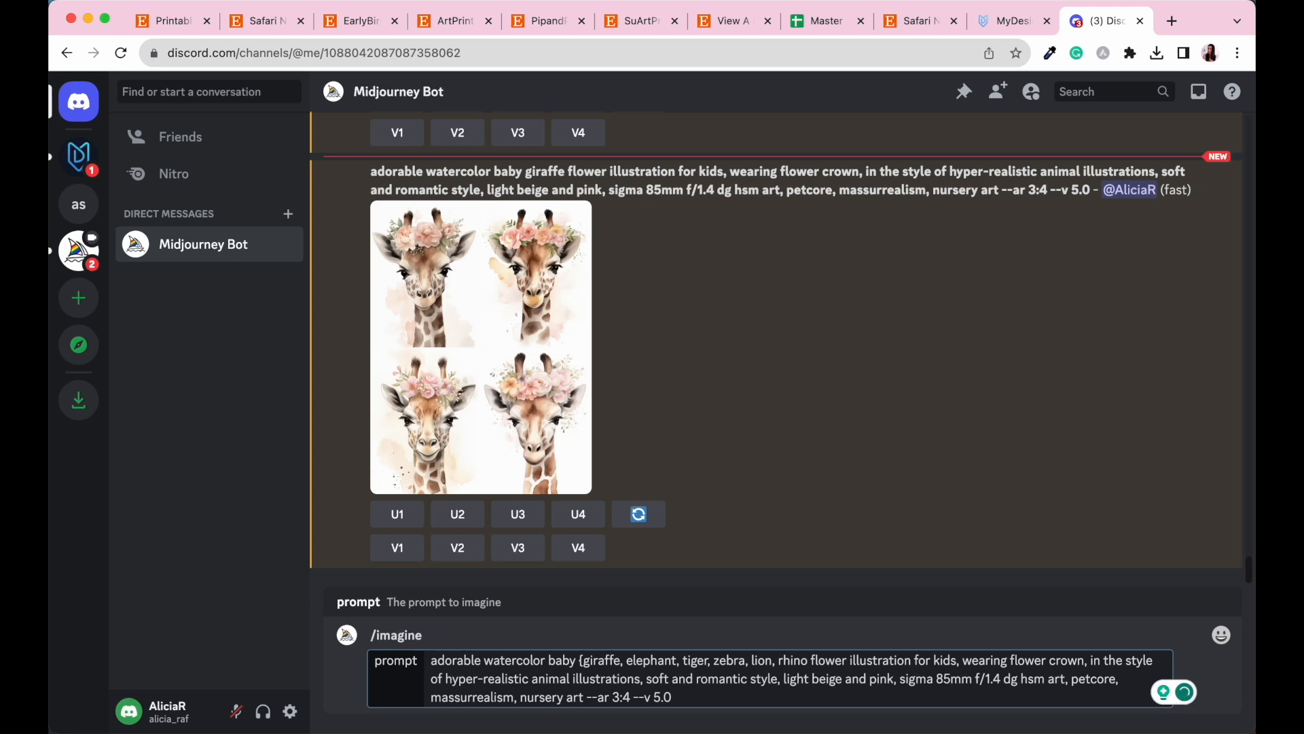
pyautogui.write('}')
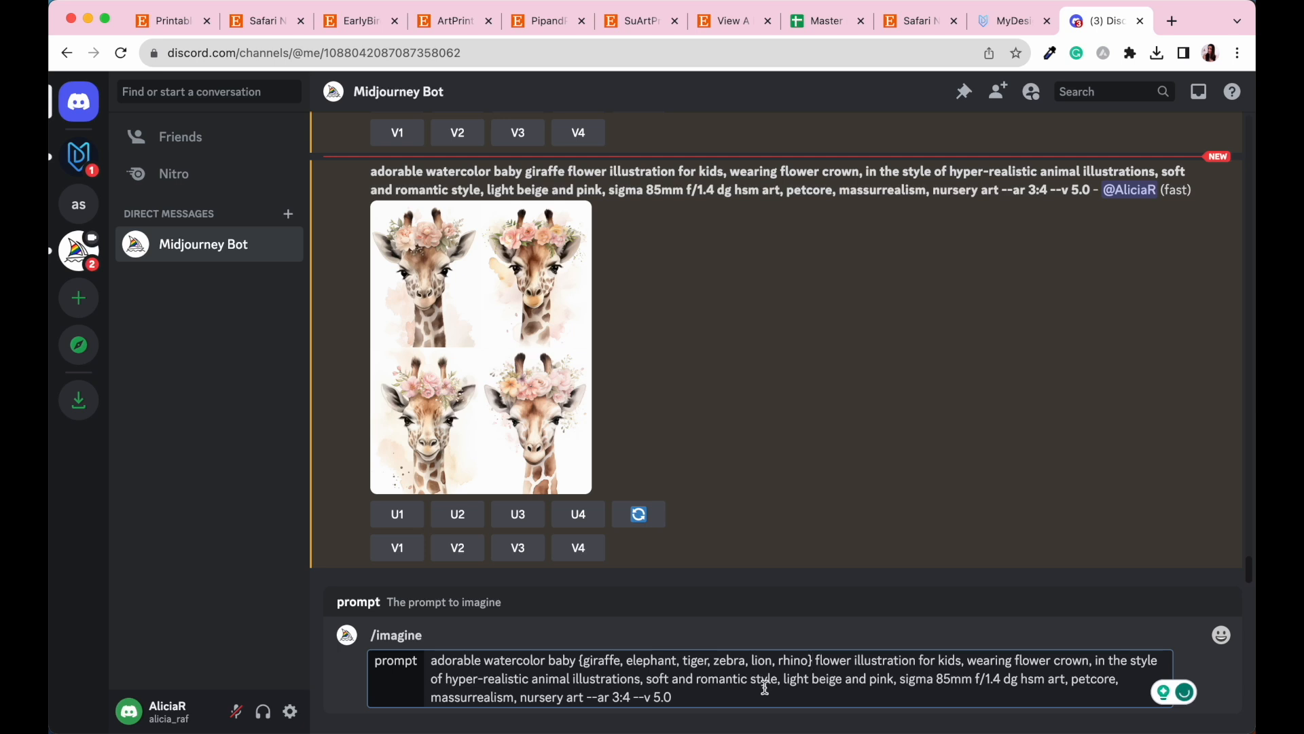
# - Submit the six-animal /imagine prompt and confirm generating all the prompts from the template
pyautogui.click(679, 698)
pyautogui.press('Return')
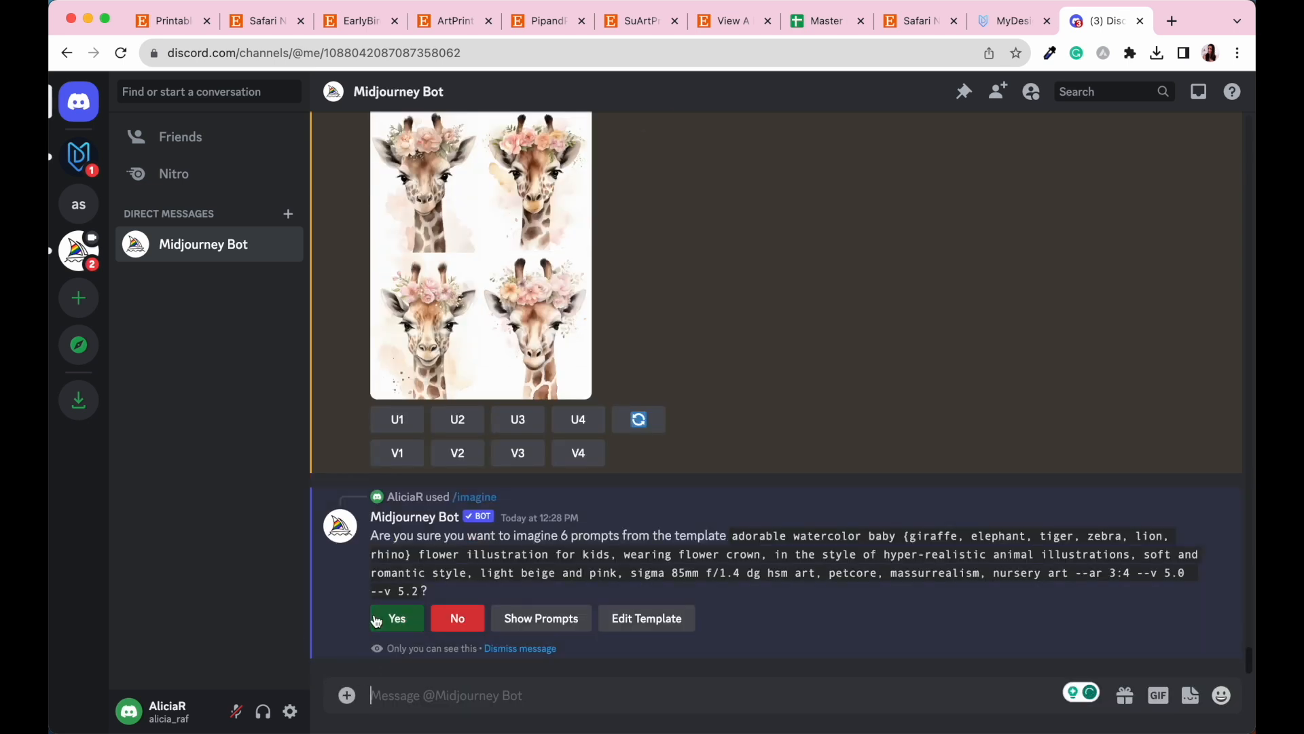
pyautogui.click(378, 620)
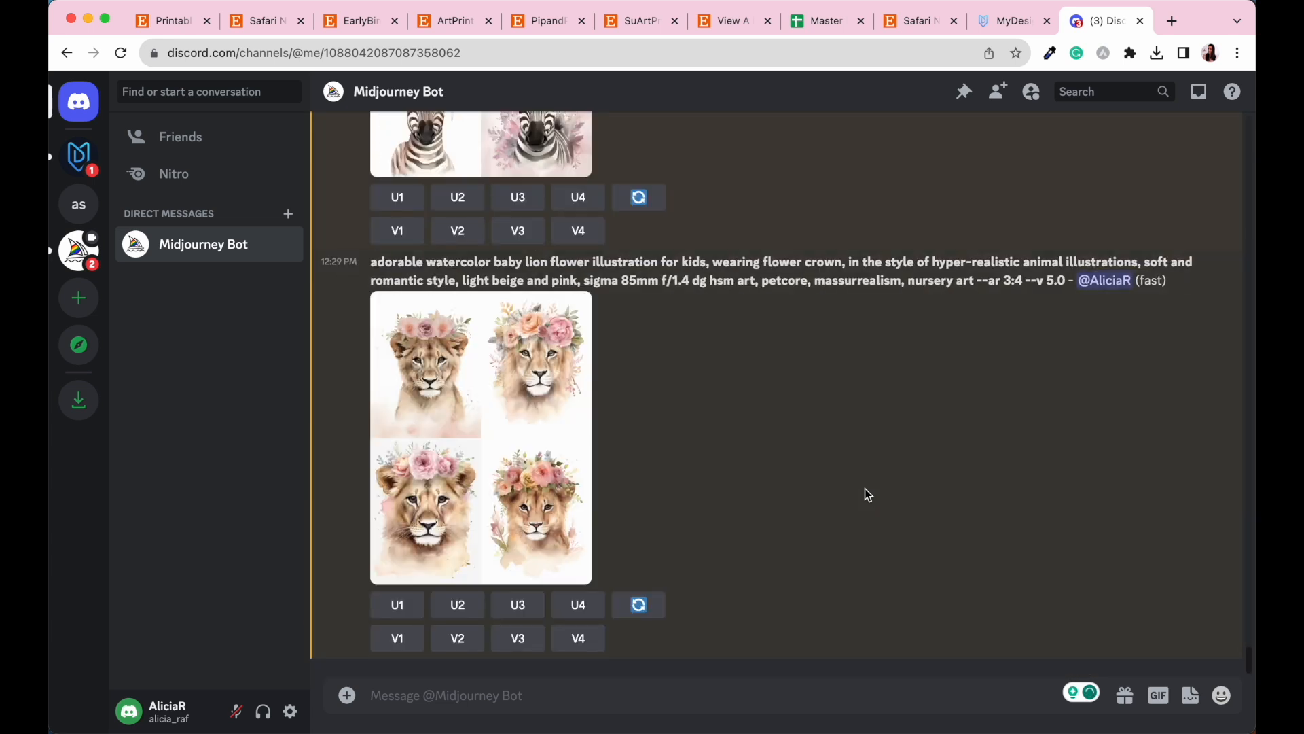
# - Review the generated flower crown image grids for the giraffe, tiger, elephant, zebra, lion and rhino
pyautogui.scroll(15, 866, 488)
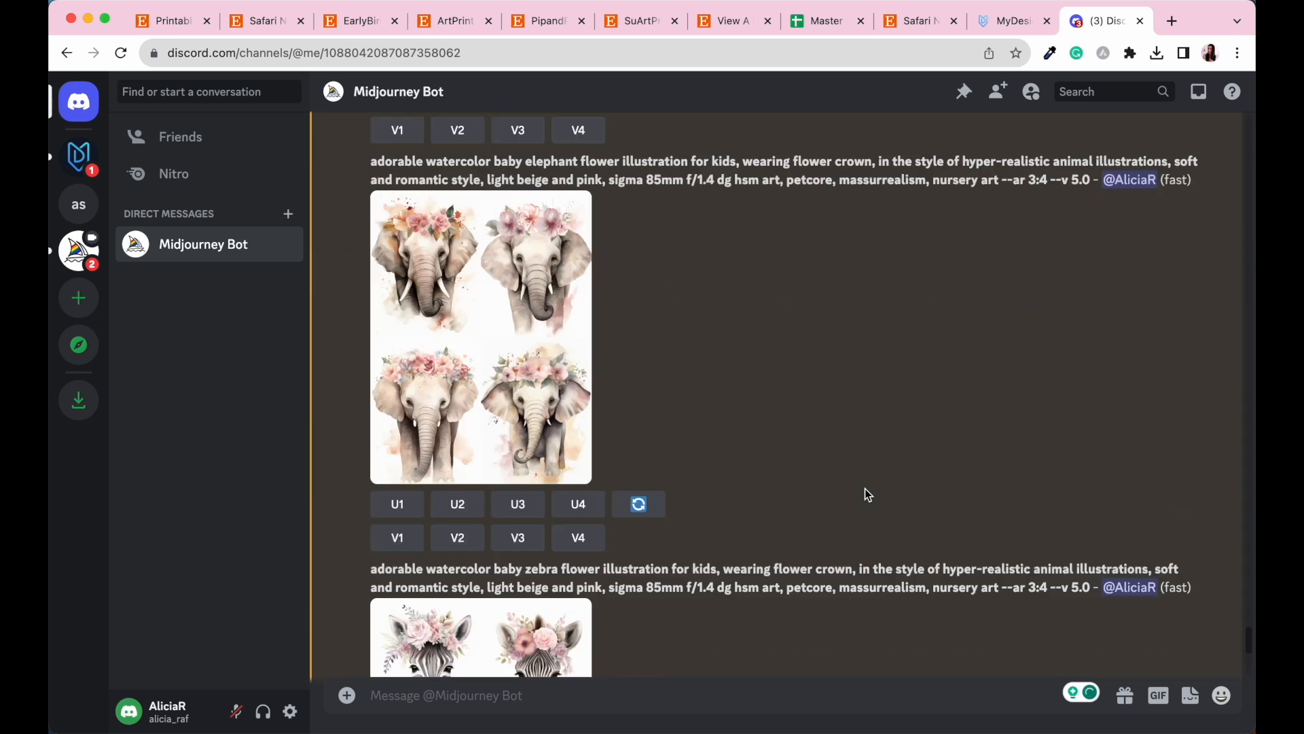
pyautogui.scroll(-1, 867, 494)
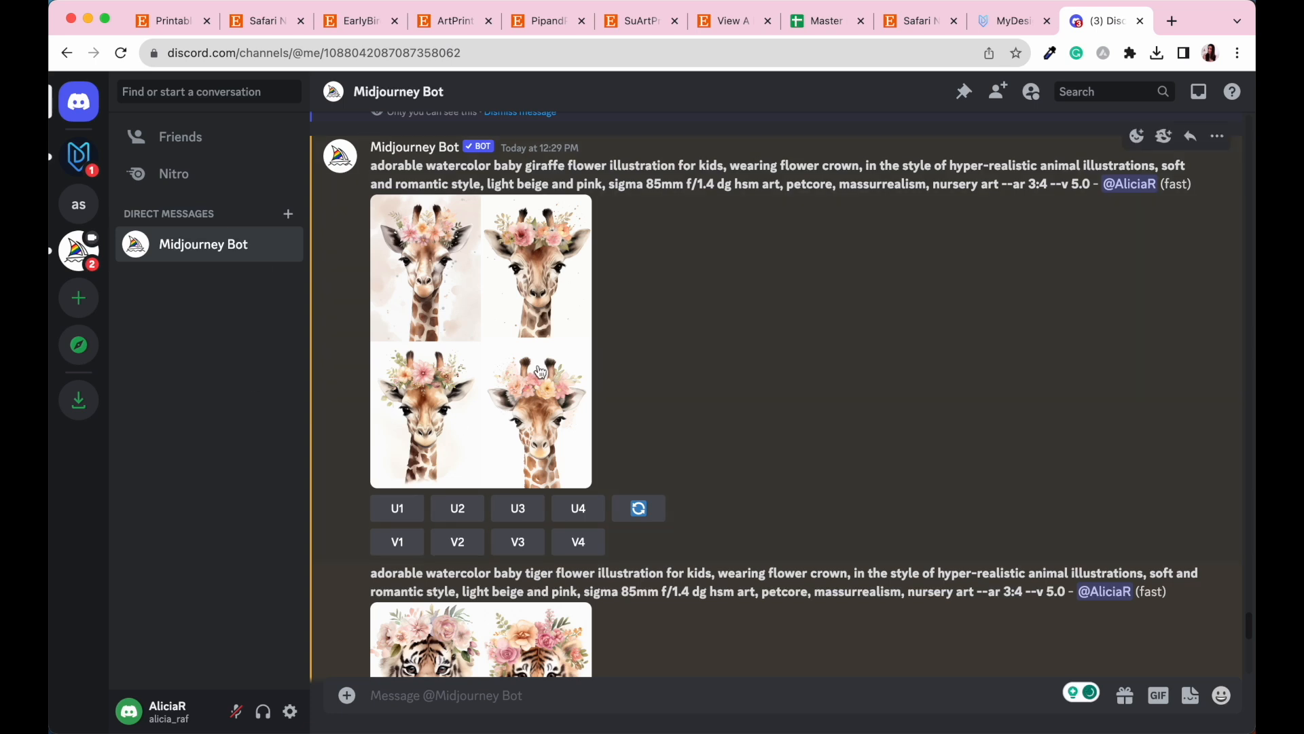
pyautogui.scroll(-2, 619, 343)
pyautogui.scroll(-6, 618, 343)
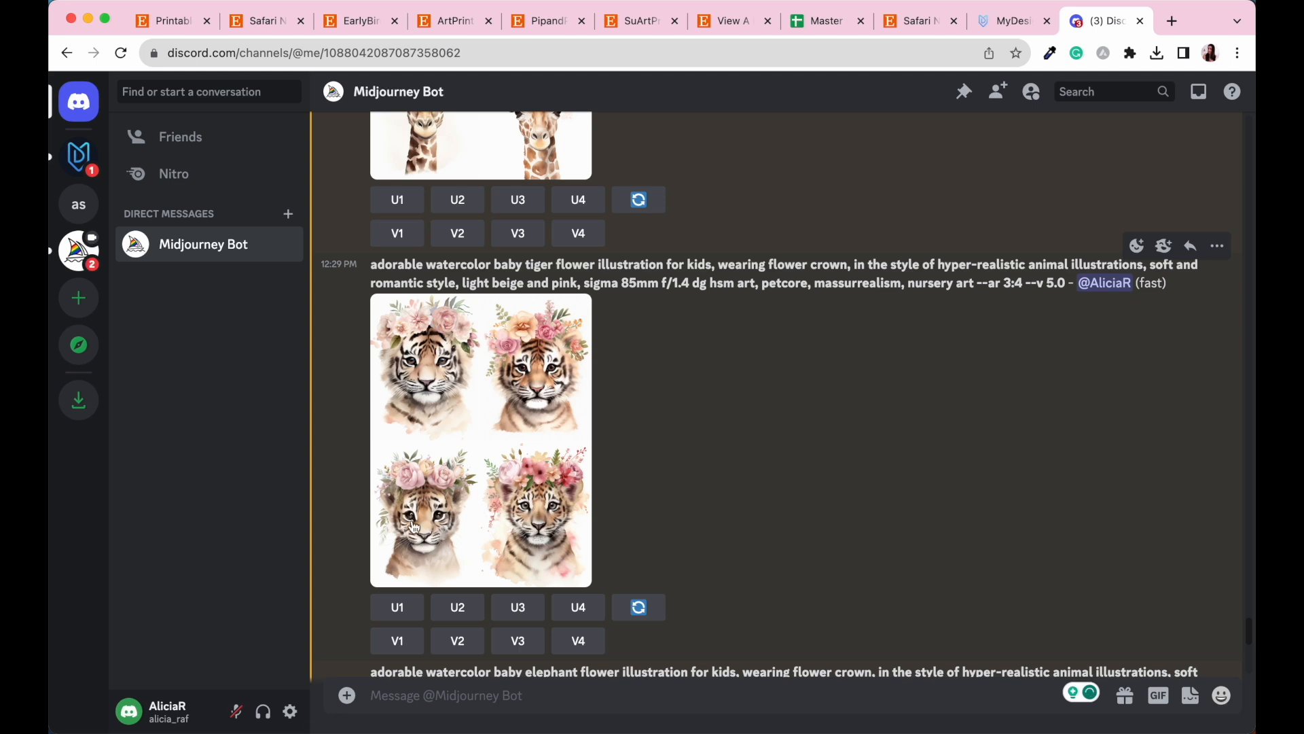
pyautogui.scroll(-1, 686, 496)
pyautogui.scroll(-9, 684, 495)
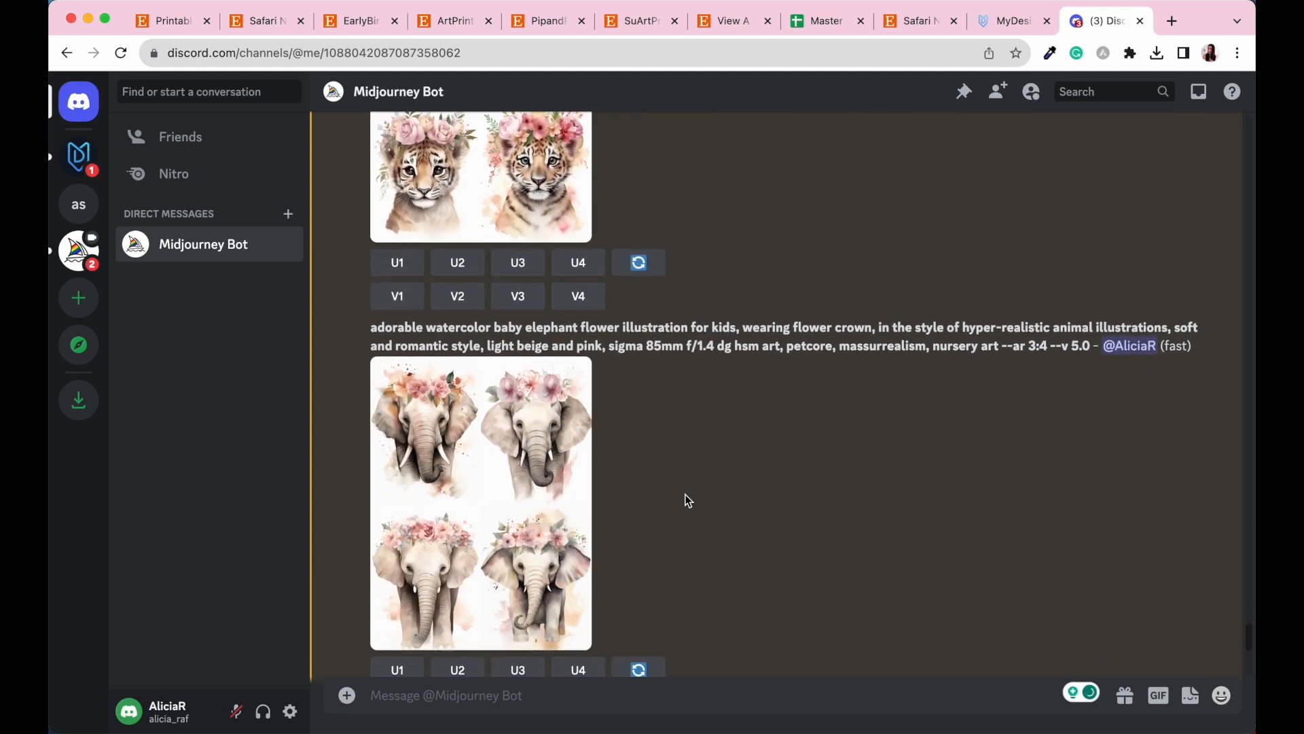
pyautogui.scroll(-8, 685, 494)
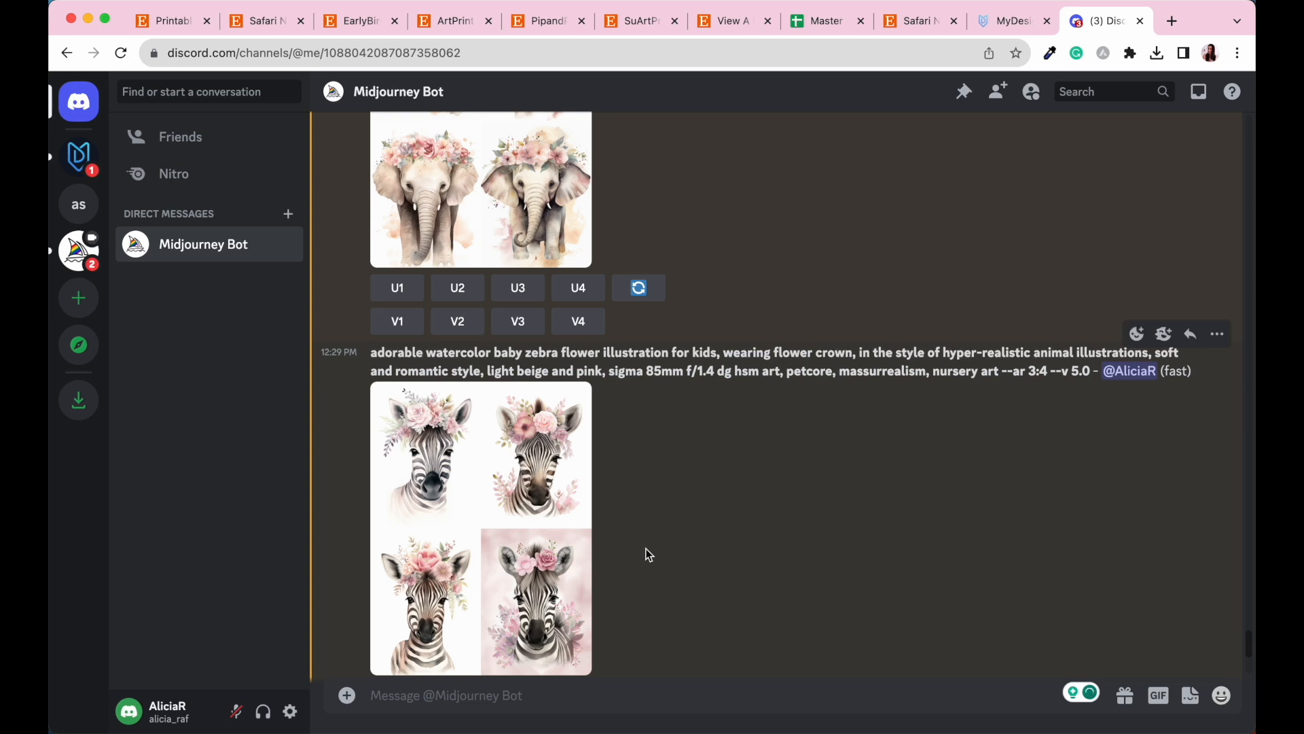
pyautogui.scroll(-7, 646, 548)
pyautogui.scroll(-5, 645, 549)
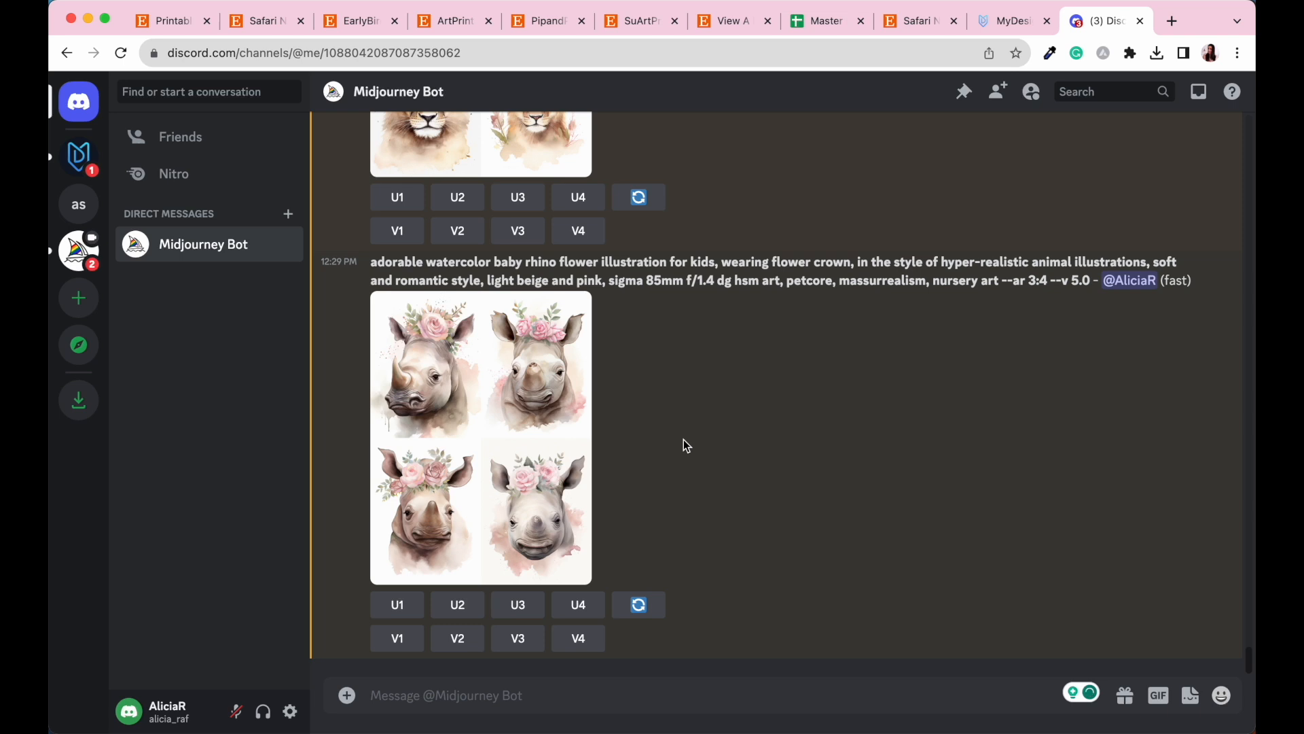
pyautogui.scroll(15, 686, 445)
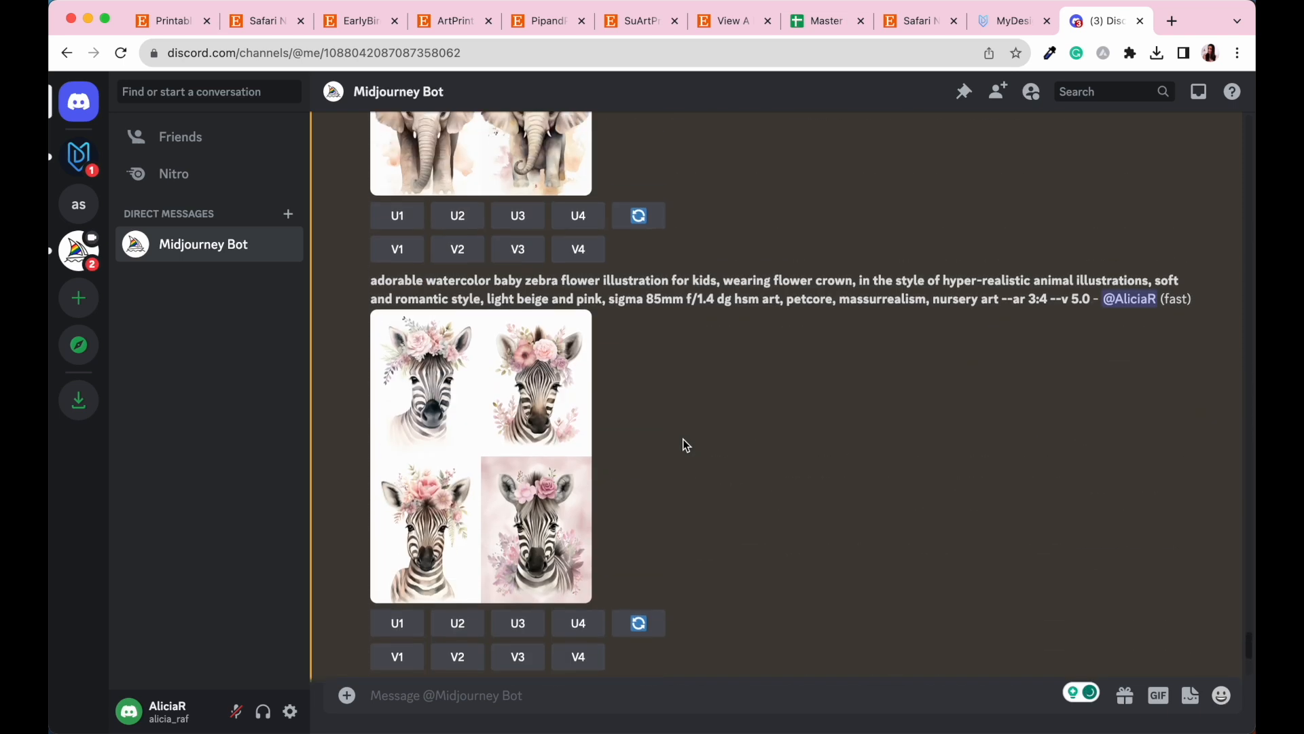
pyautogui.scroll(10, 686, 445)
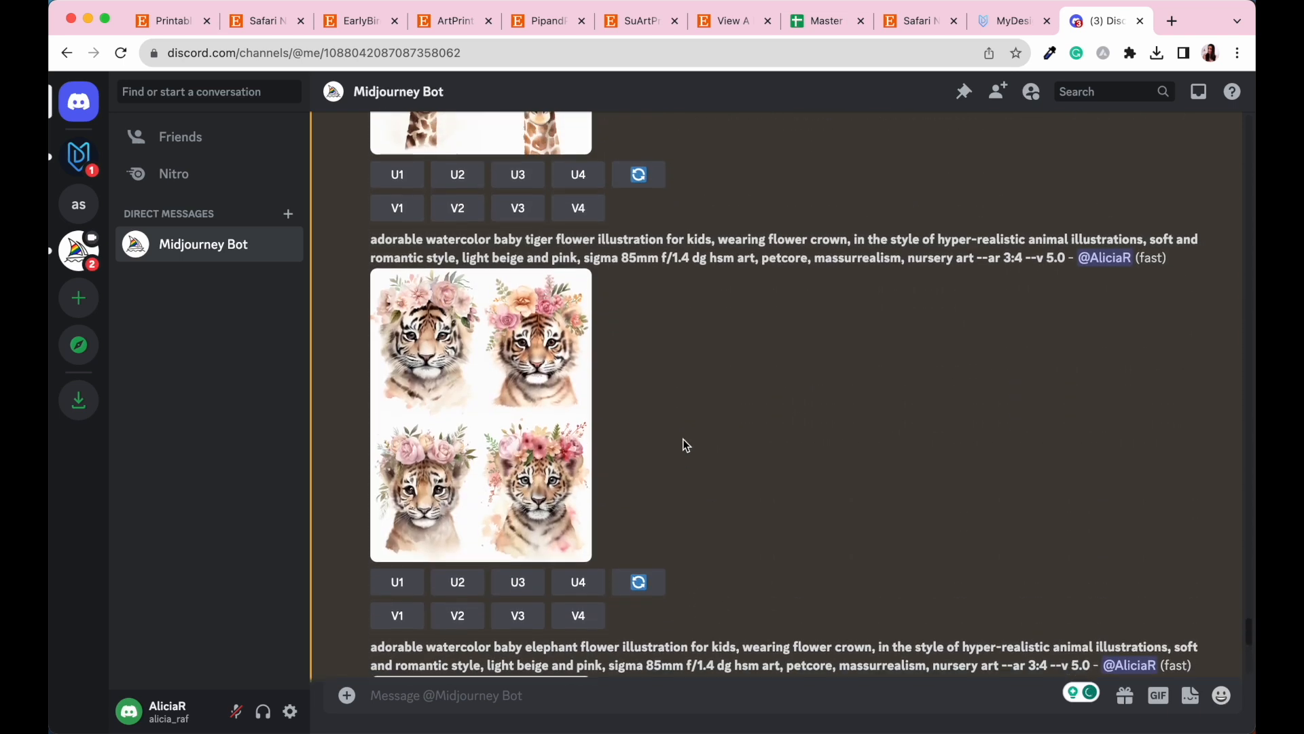
pyautogui.scroll(1, 686, 445)
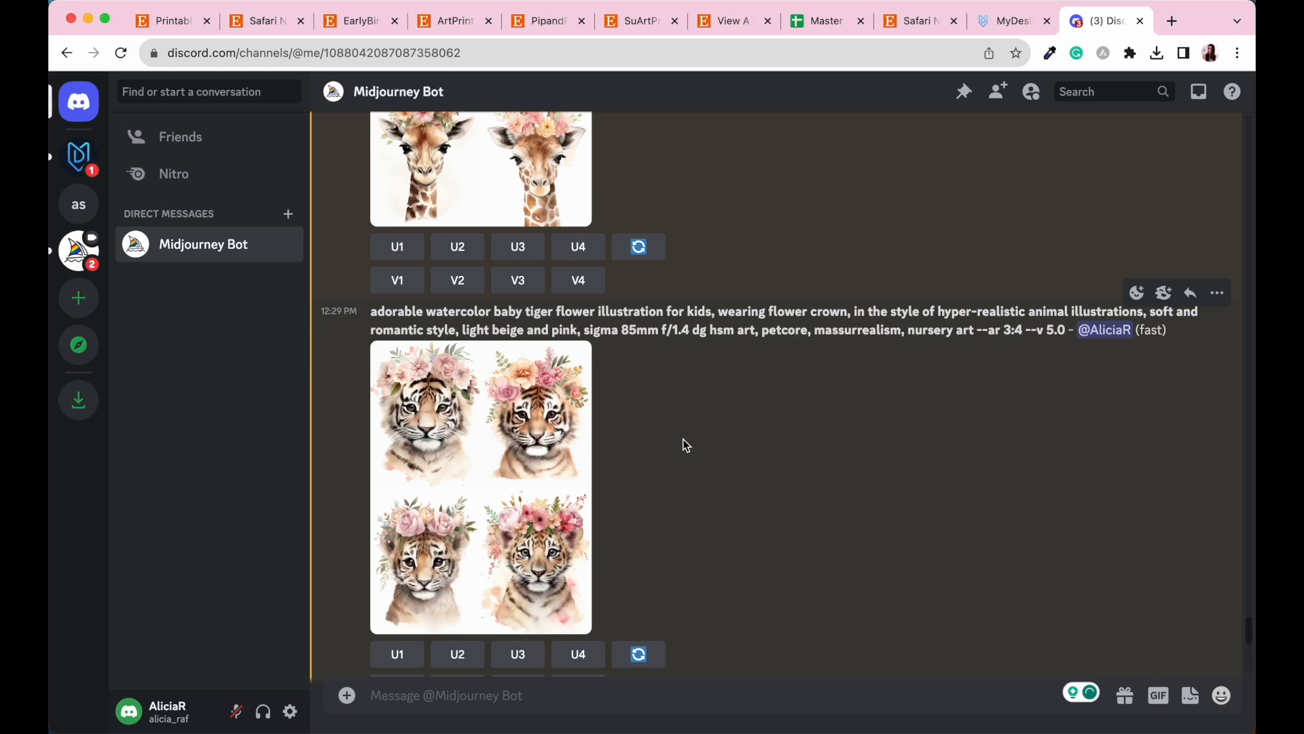
pyautogui.scroll(-10, 686, 445)
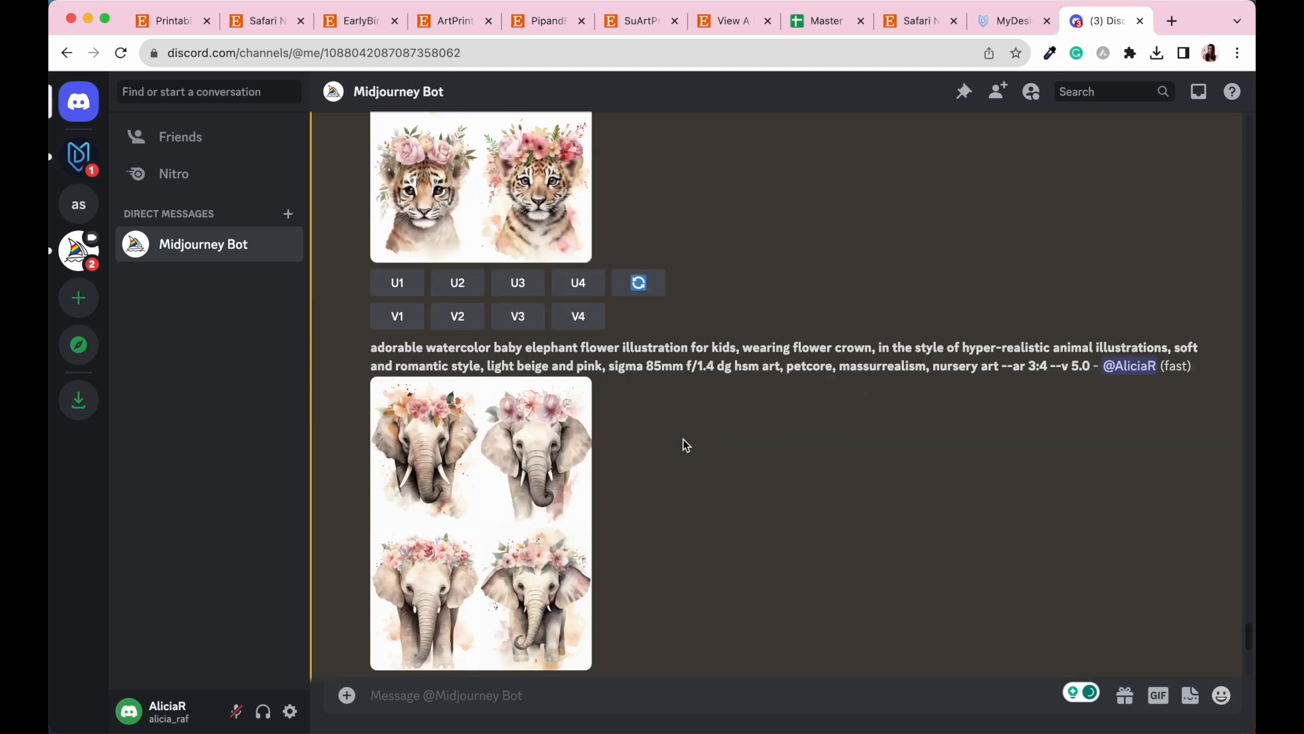
# - Rerun the lion flower crown grid with "cub" added after "baby lion" in its prompt
pyautogui.scroll(-2, 686, 445)
pyautogui.scroll(15, 686, 445)
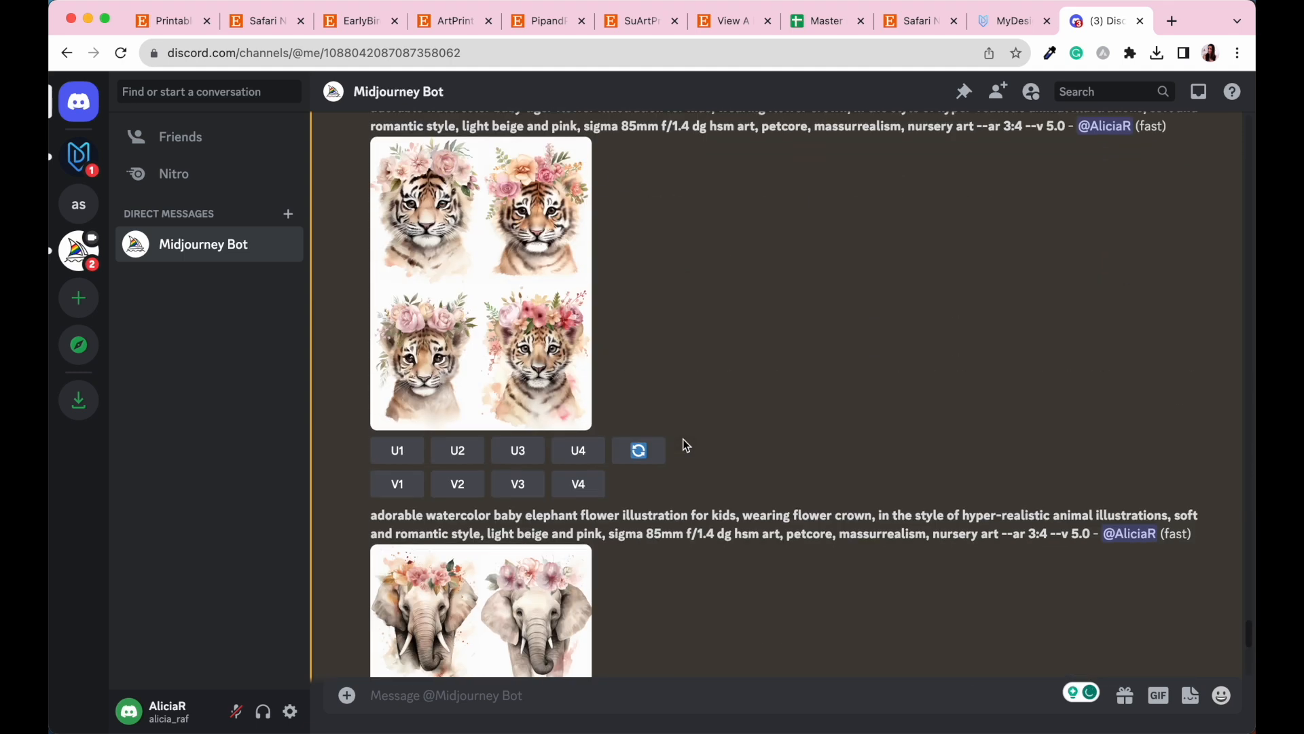
pyautogui.scroll(-15, 686, 445)
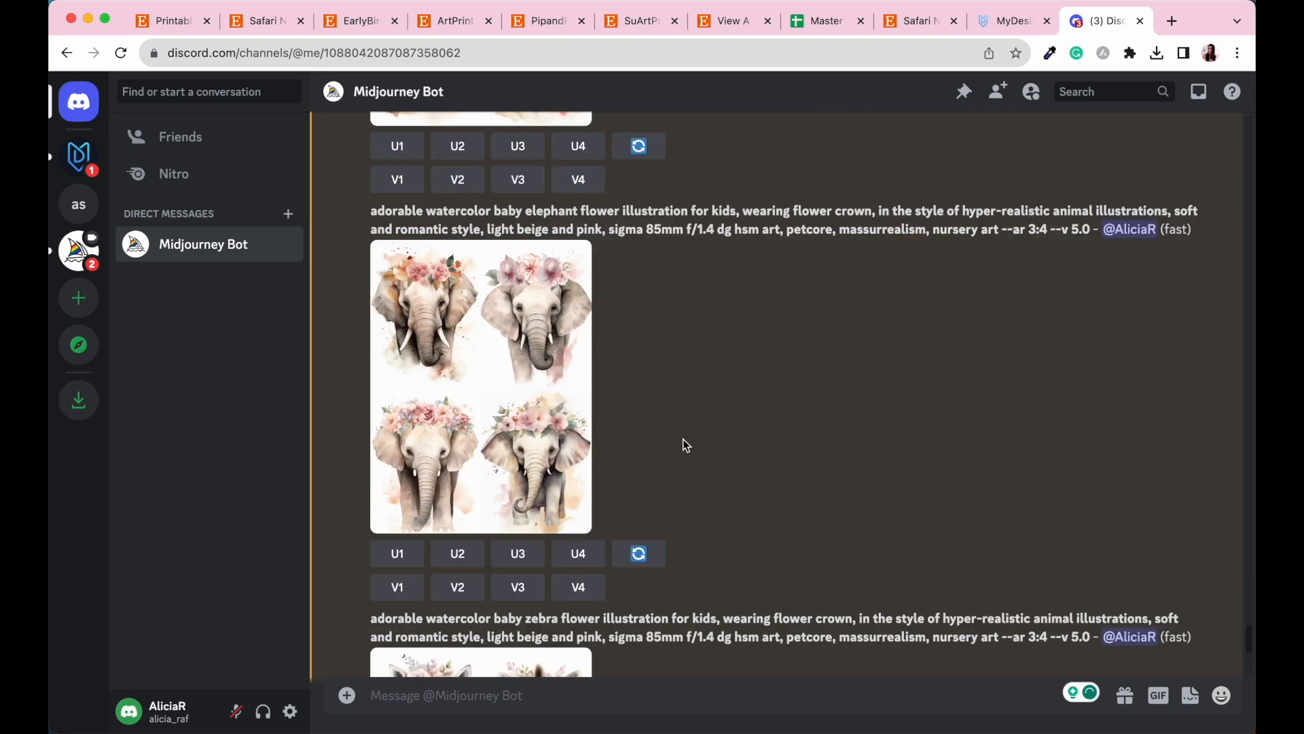
pyautogui.scroll(-3, 686, 445)
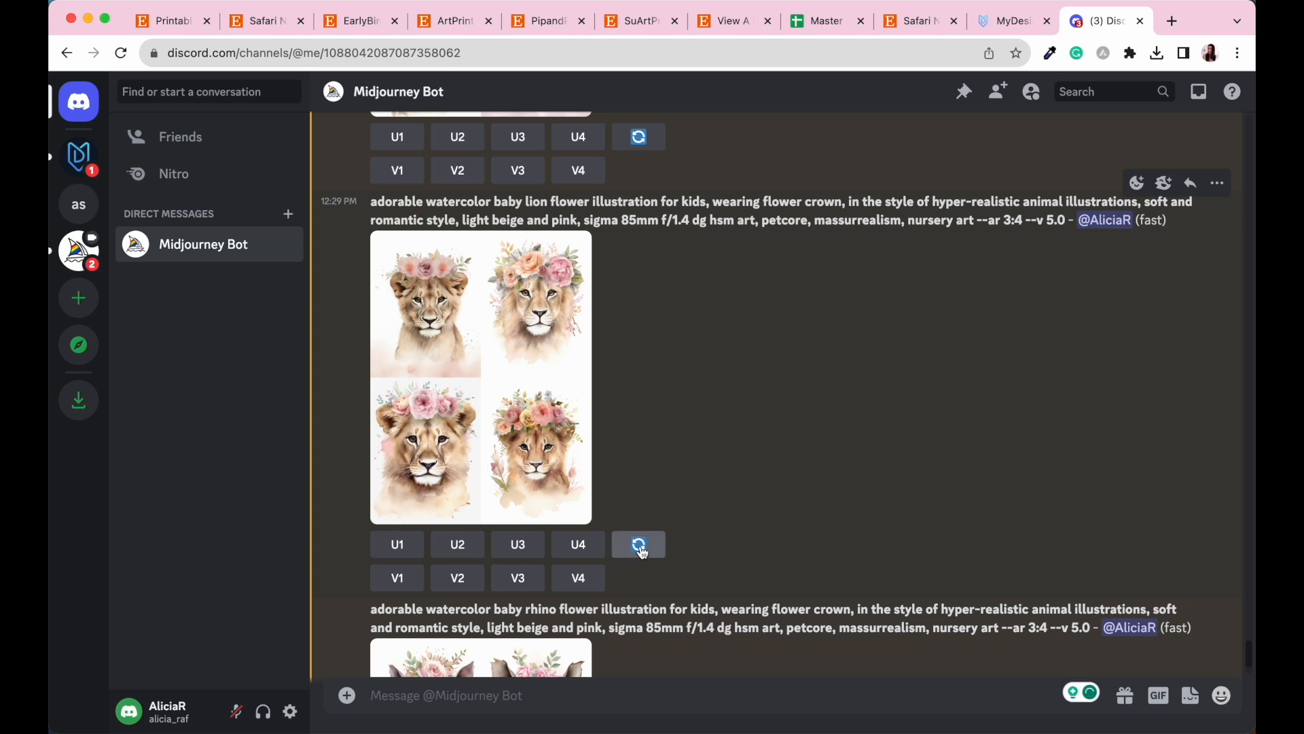
pyautogui.click(640, 547)
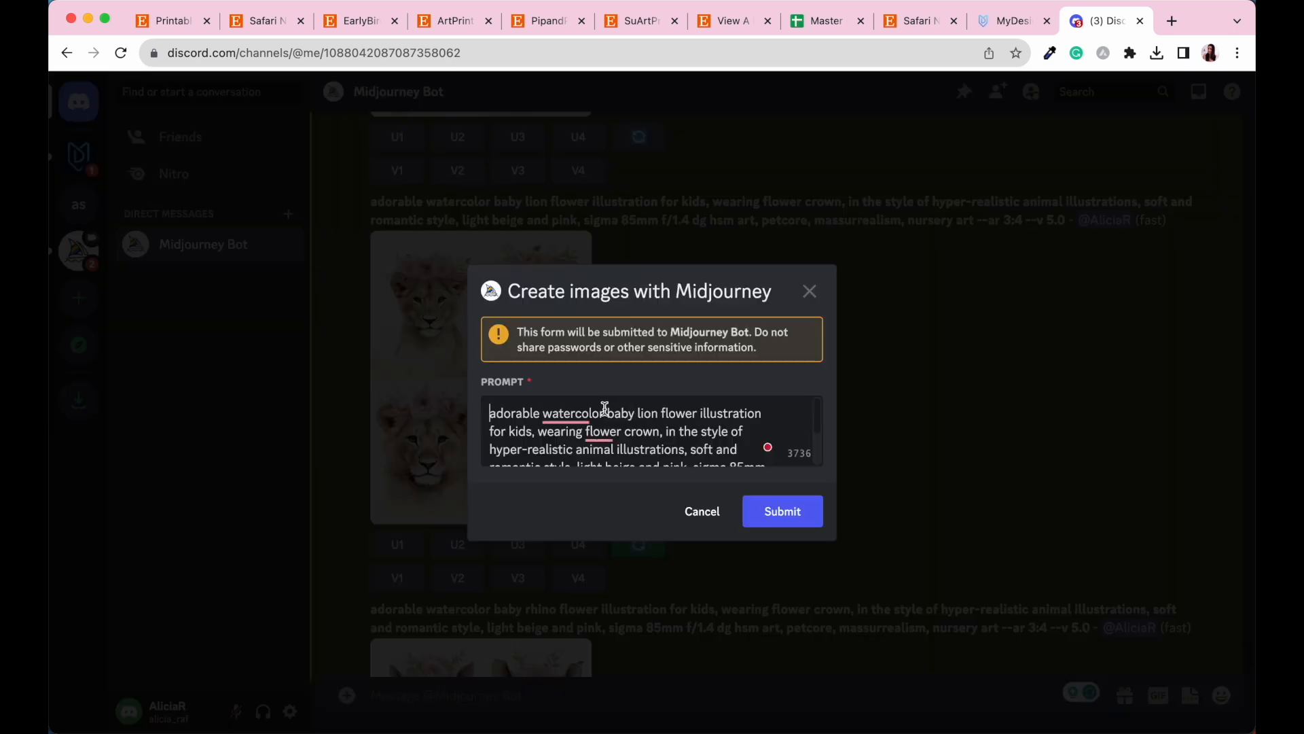
pyautogui.click(657, 413)
pyautogui.write('cub')
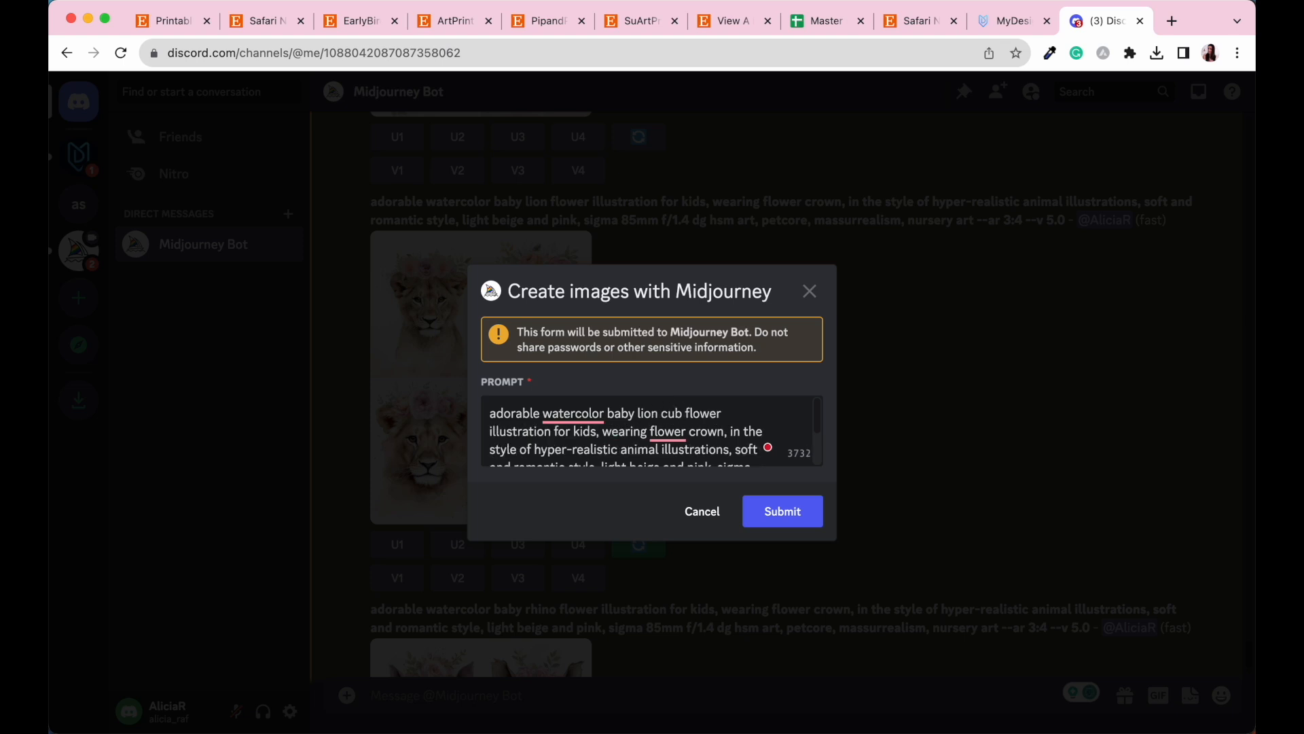
pyautogui.click(784, 508)
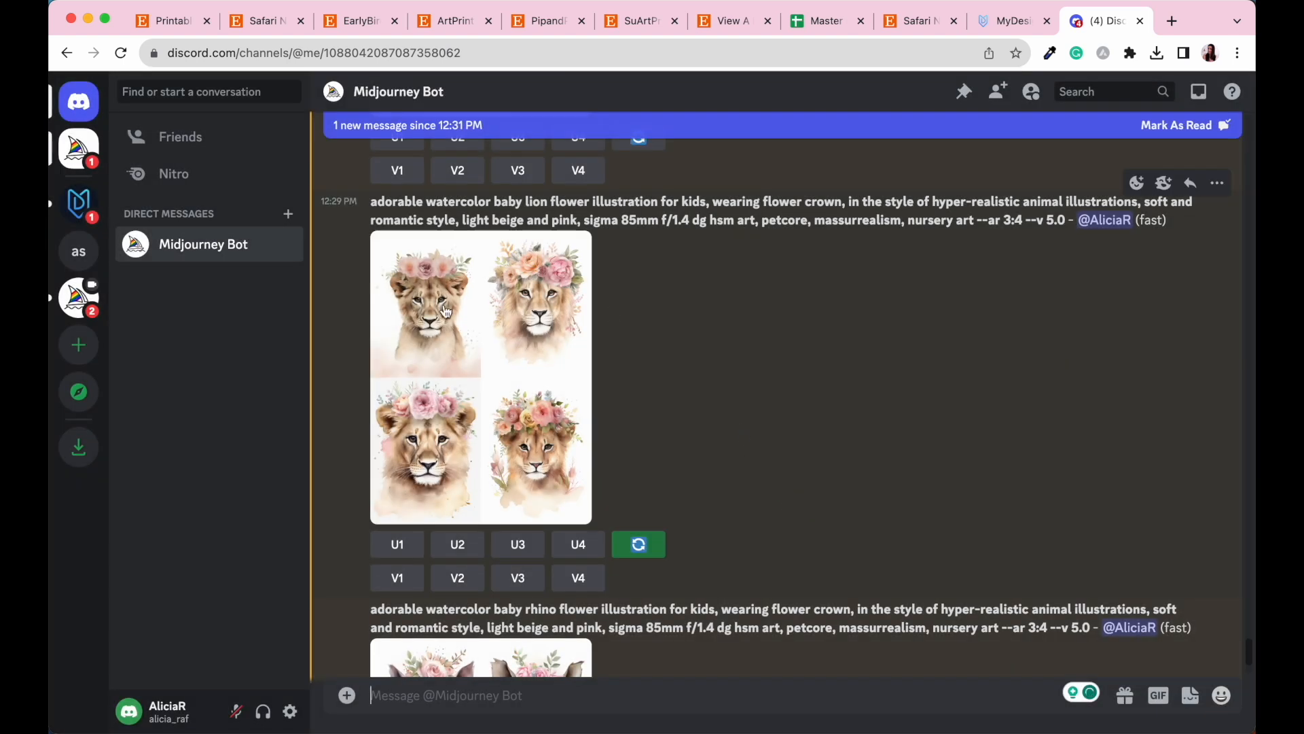
# - Check the progress of the lion cub generation and inspect the giraffe flower crown grid enlarged
pyautogui.scroll(-1, 628, 418)
pyautogui.scroll(-5, 627, 413)
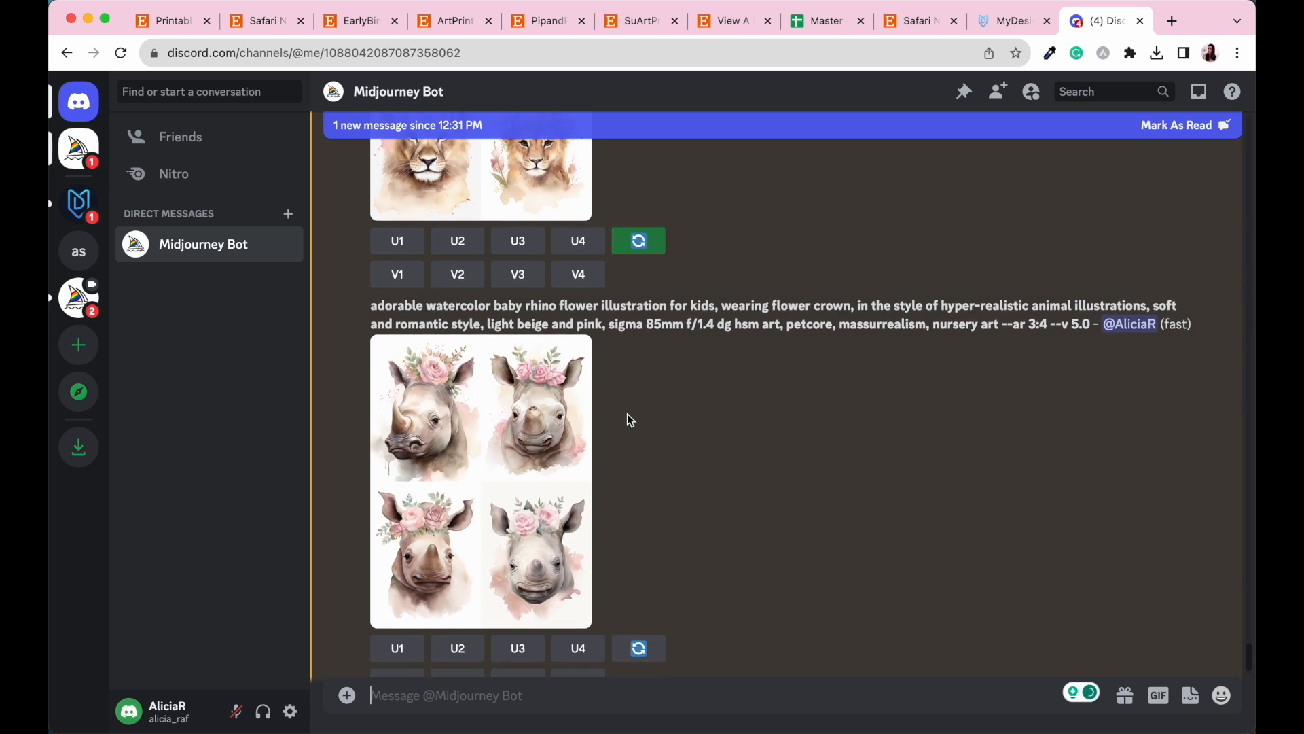
pyautogui.scroll(-2, 626, 413)
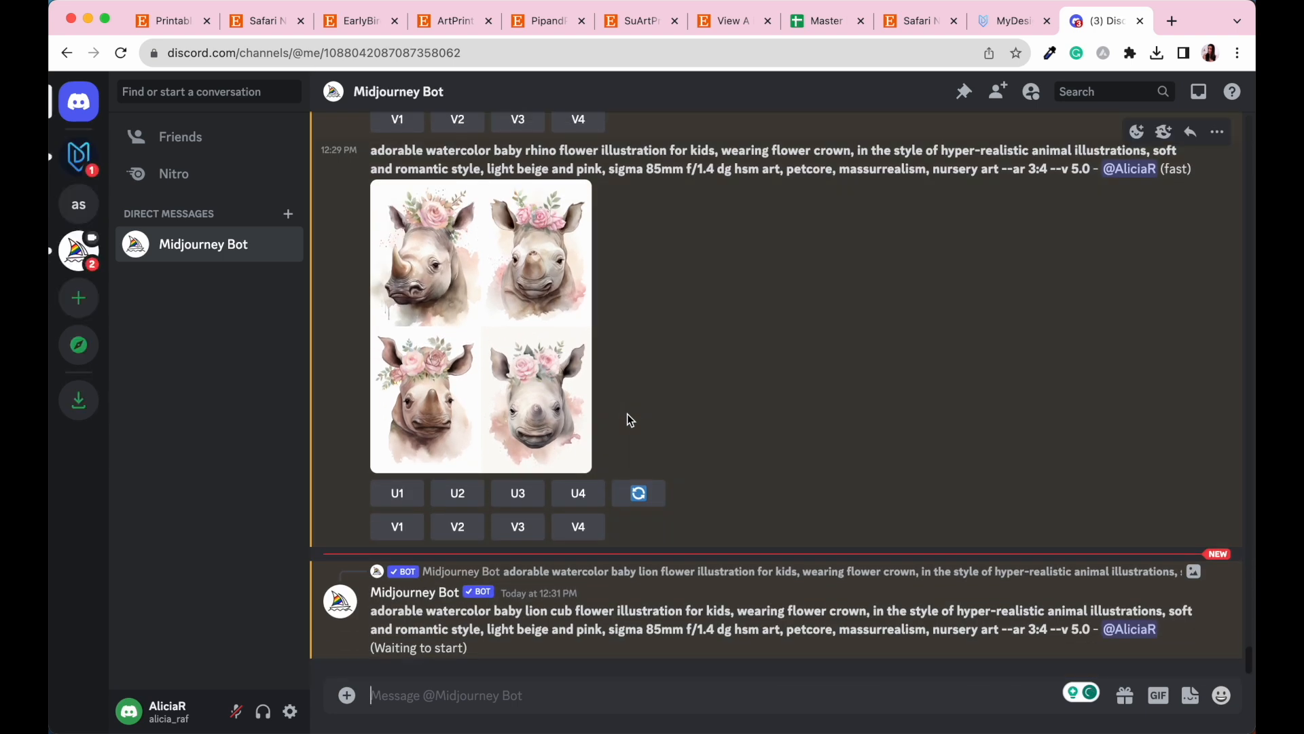
pyautogui.scroll(10, 625, 417)
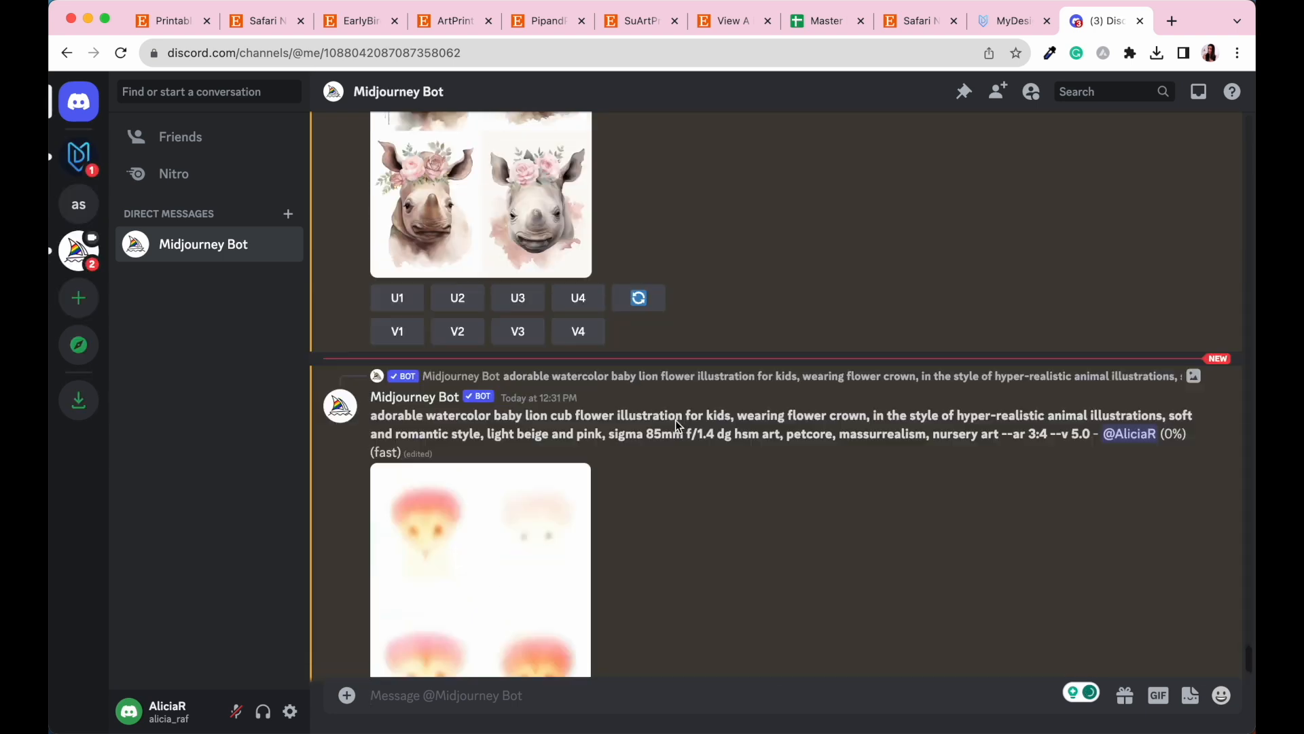
pyautogui.scroll(8, 678, 426)
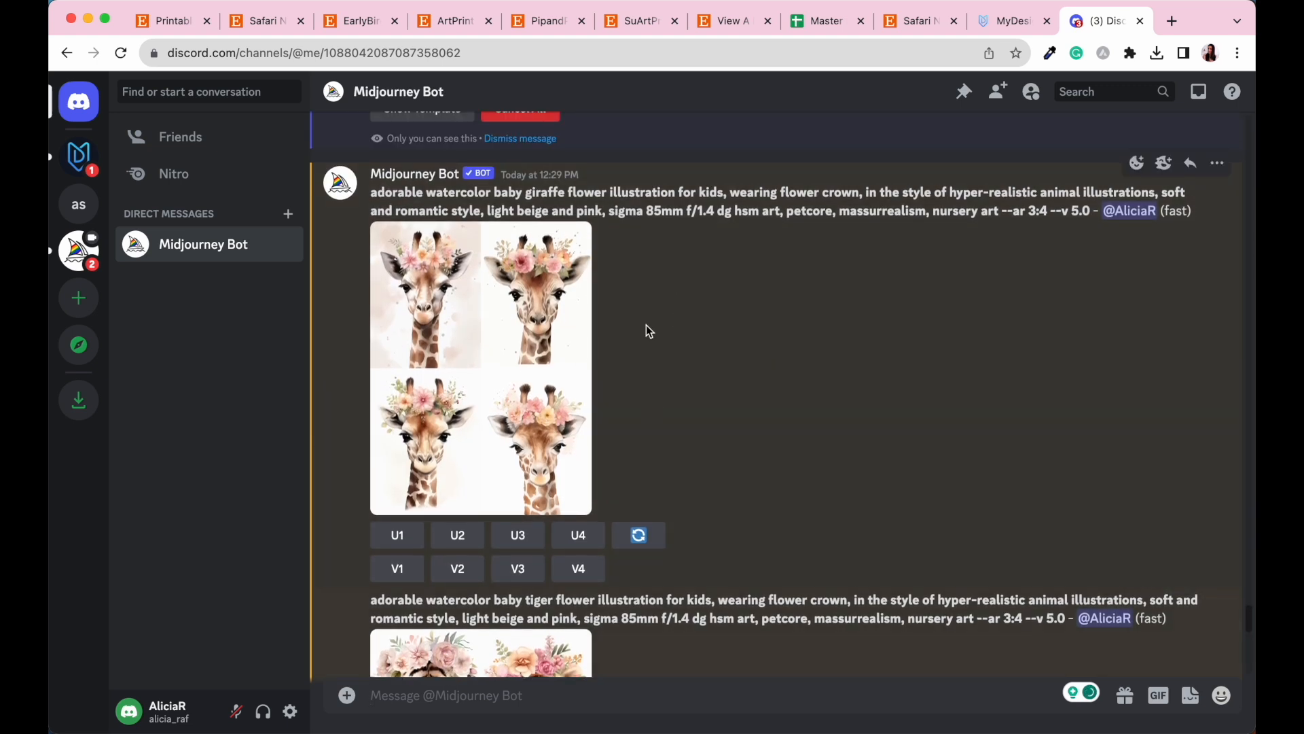
pyautogui.click(475, 379)
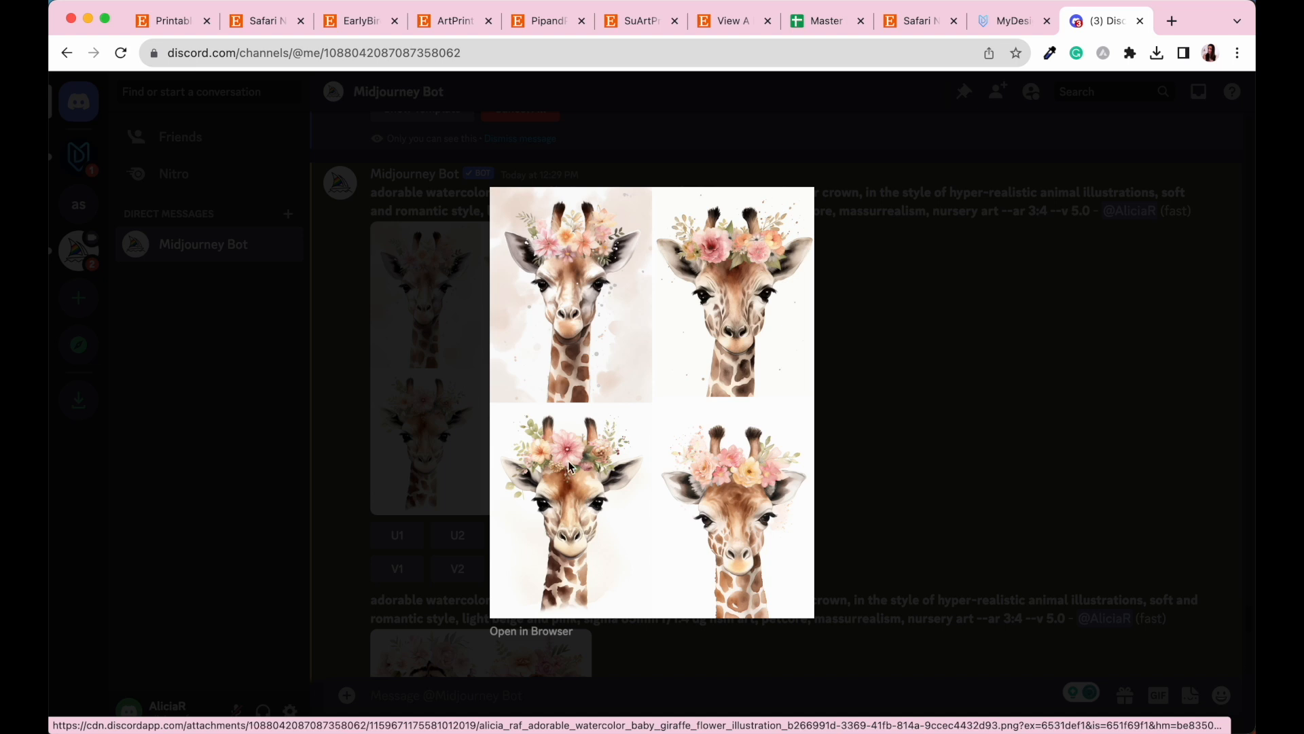
pyautogui.click(894, 328)
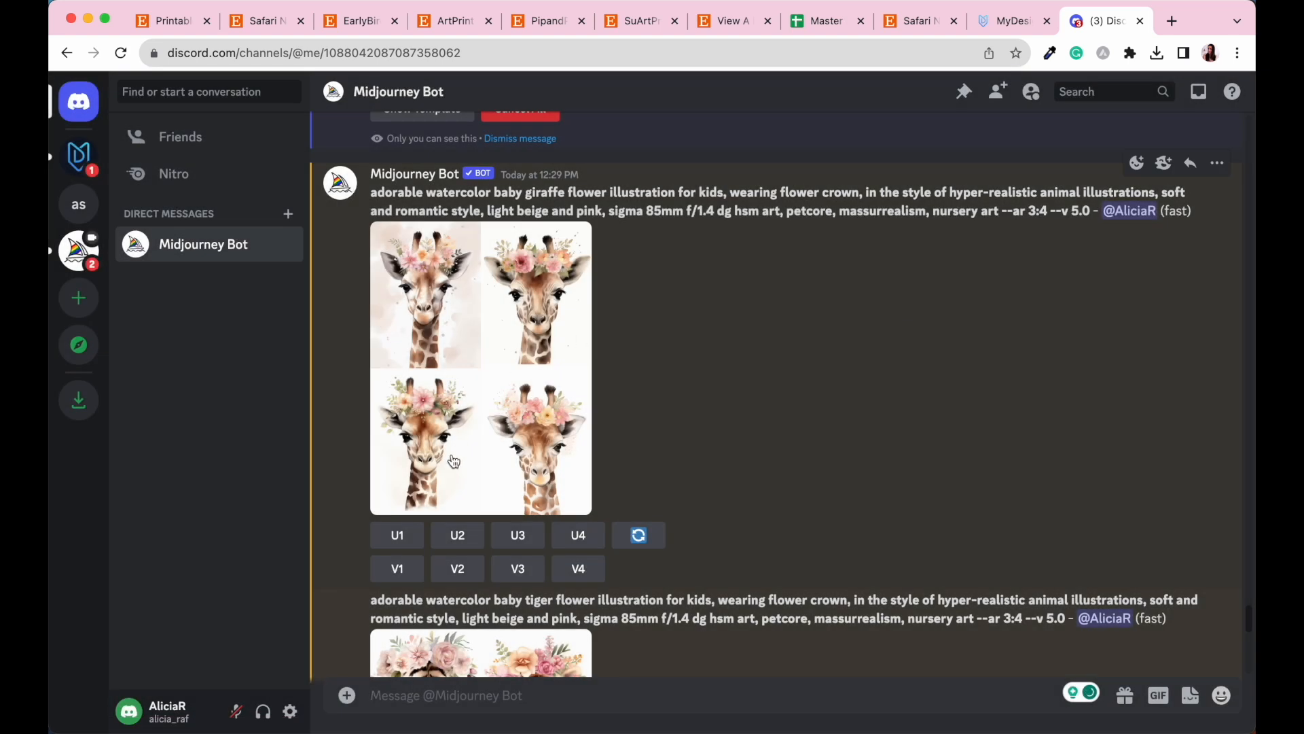
# - Upscale the chosen flower crown illustrations: giraffe image 3, tiger image 2, elephant image 2 and zebra image 3
pyautogui.scroll(-1, 452, 455)
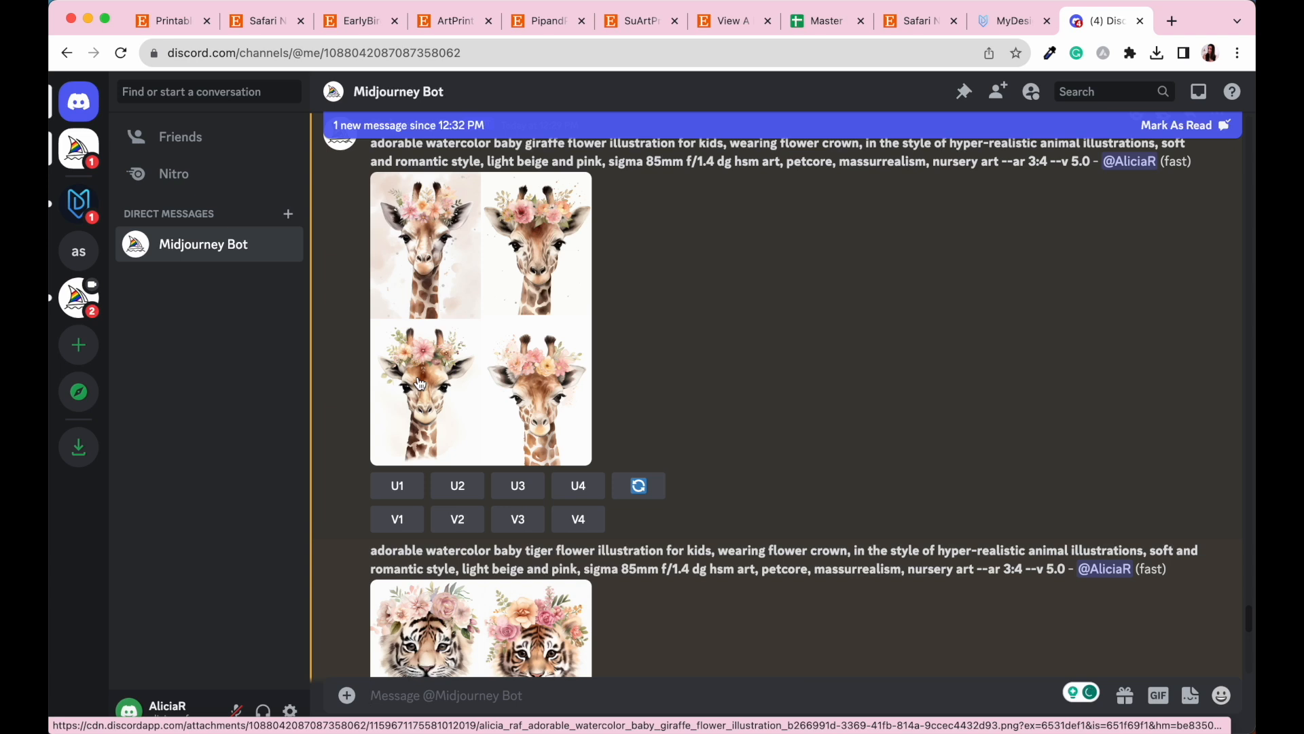
pyautogui.click(523, 494)
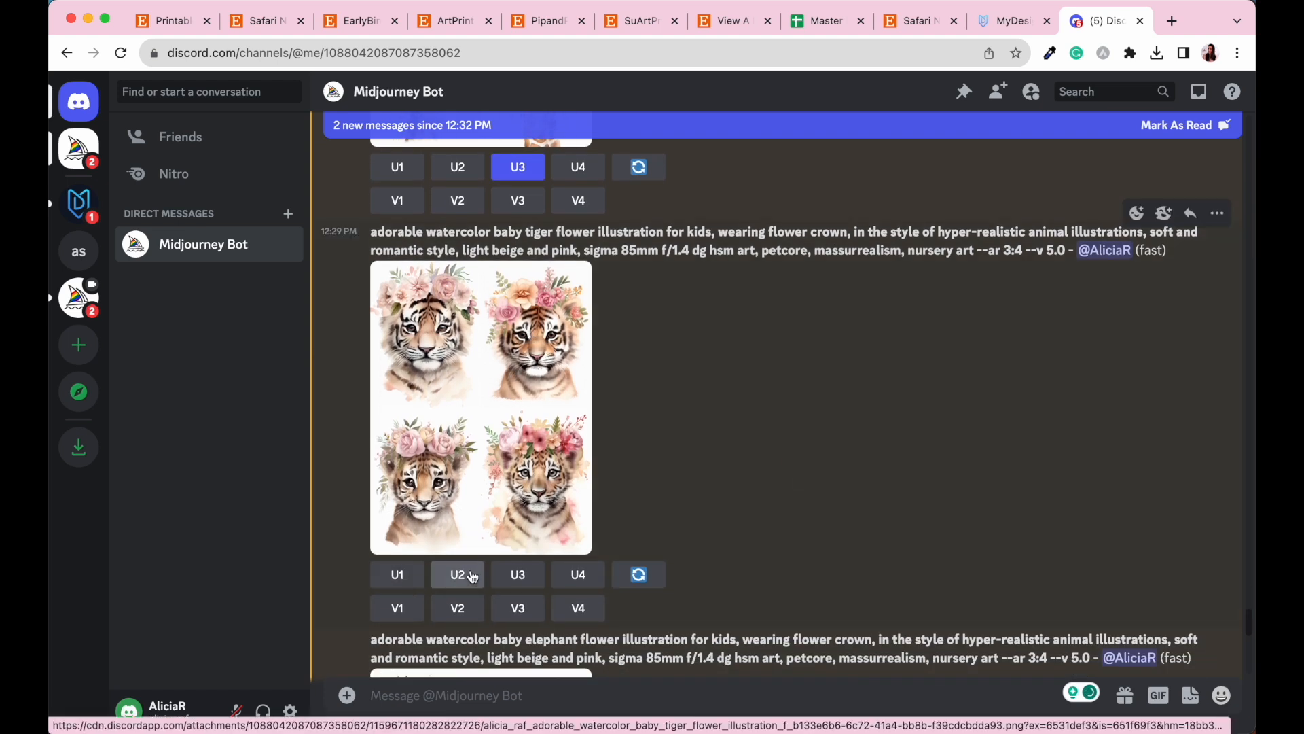
pyautogui.click(458, 575)
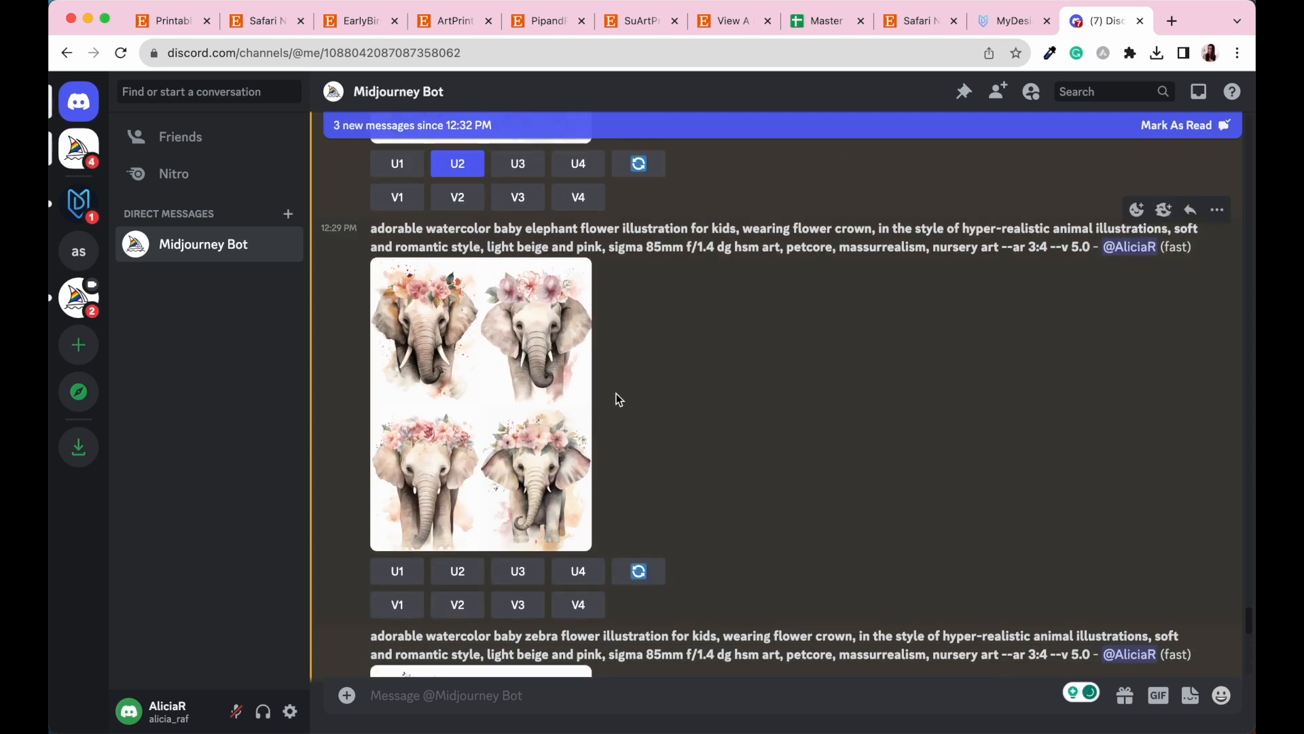
pyautogui.click(458, 574)
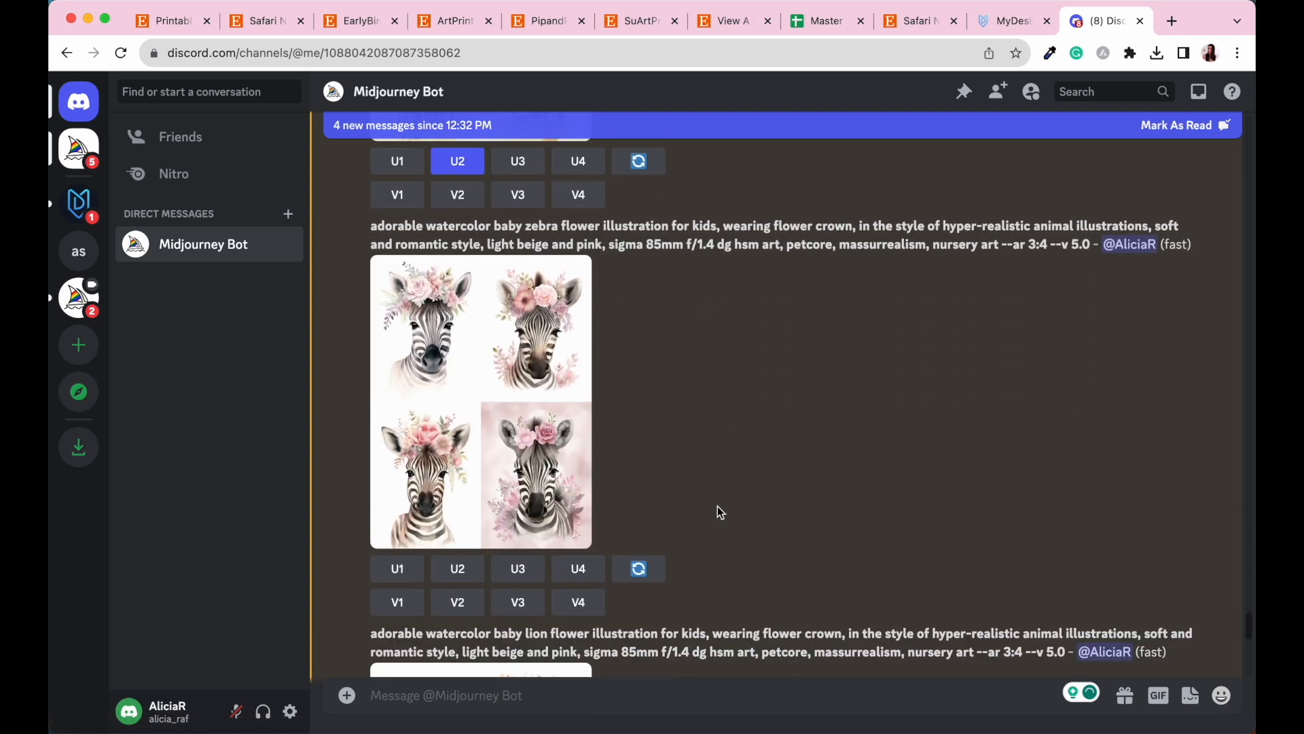
pyautogui.click(527, 569)
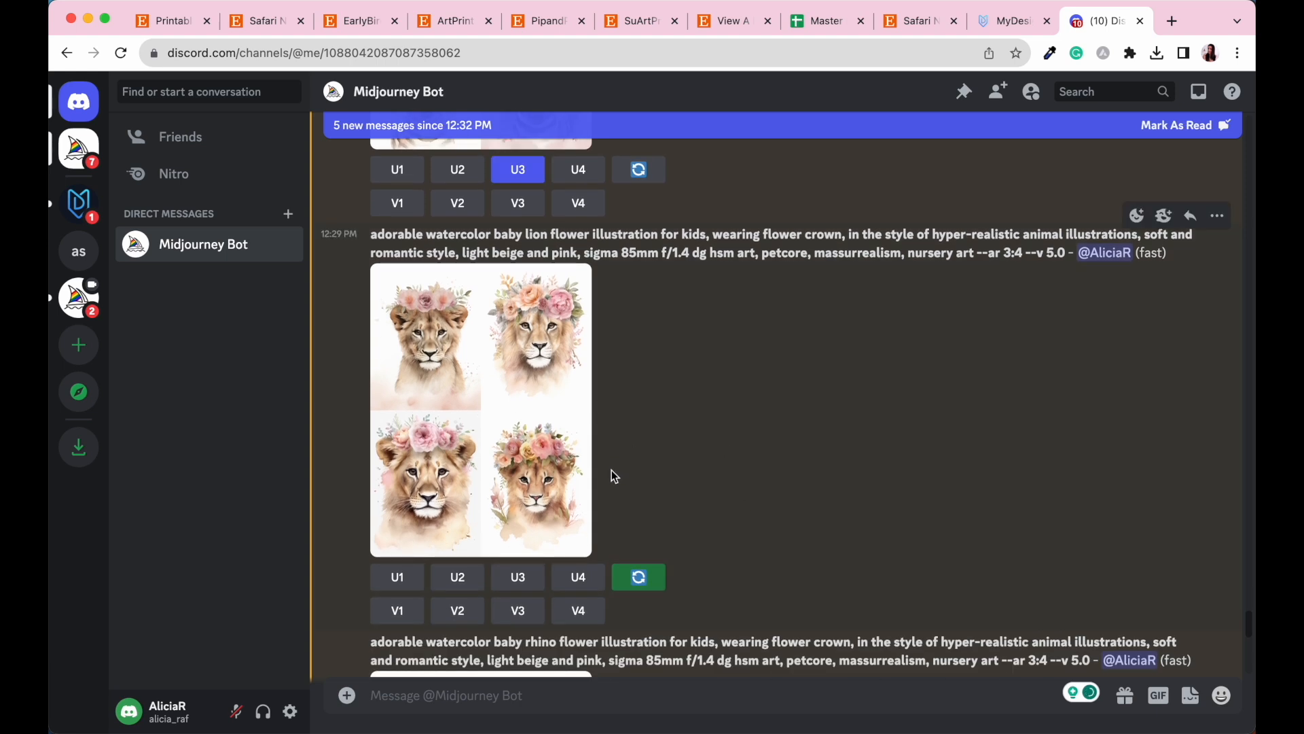
# - Upscale image 3 of the rhino grid and image 2 of the new lion cub grid
pyautogui.scroll(-5, 615, 472)
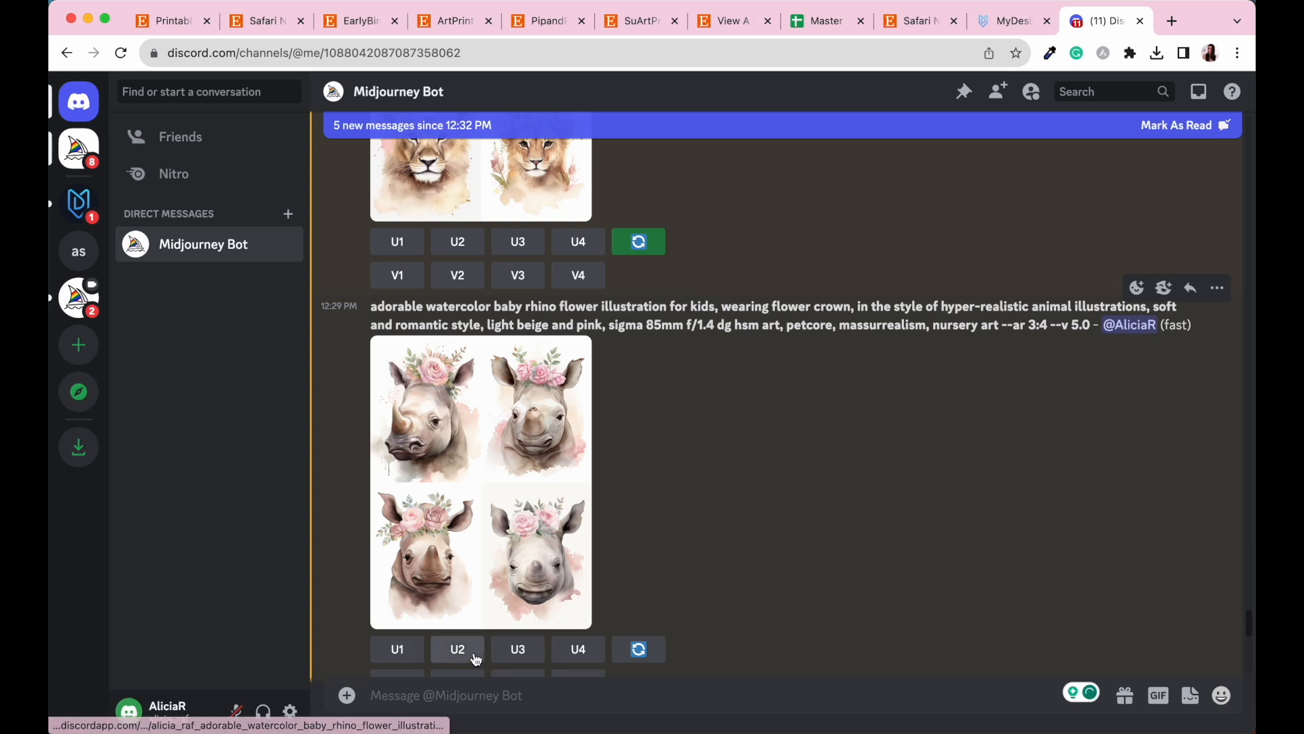
pyautogui.click(518, 651)
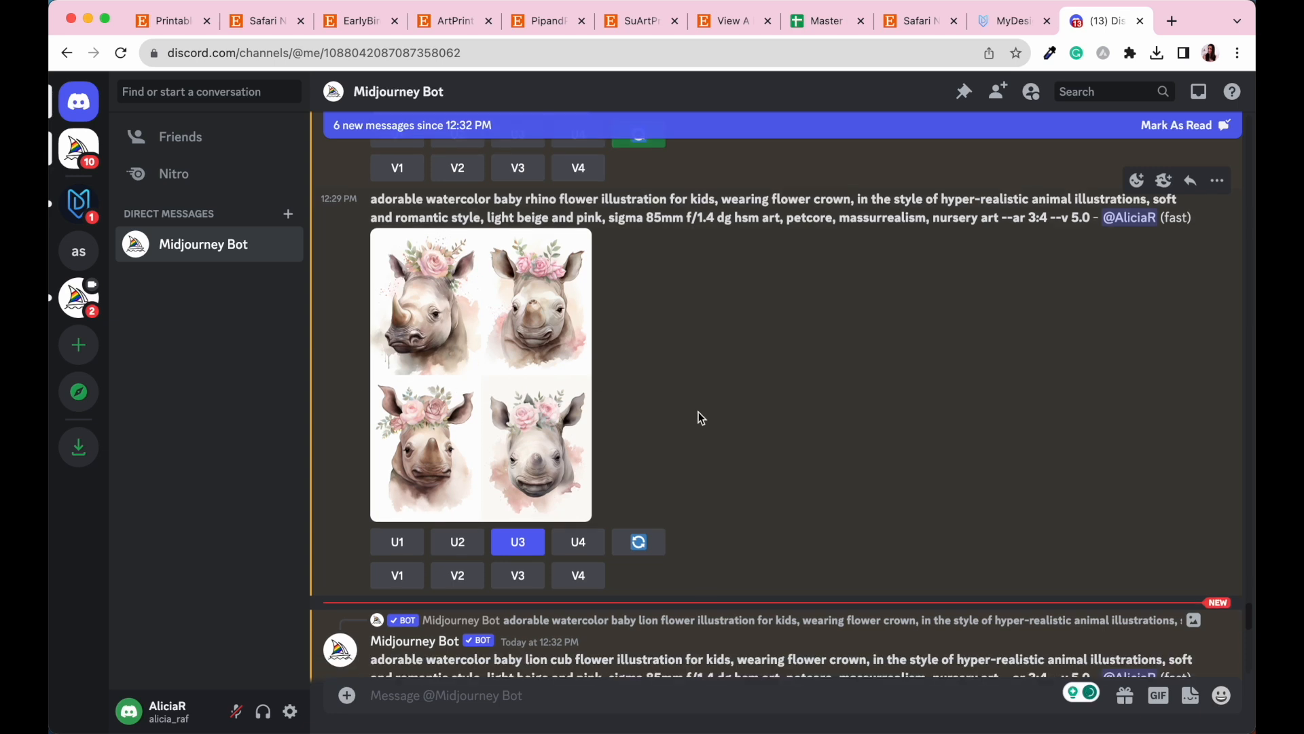
pyautogui.scroll(-5, 701, 418)
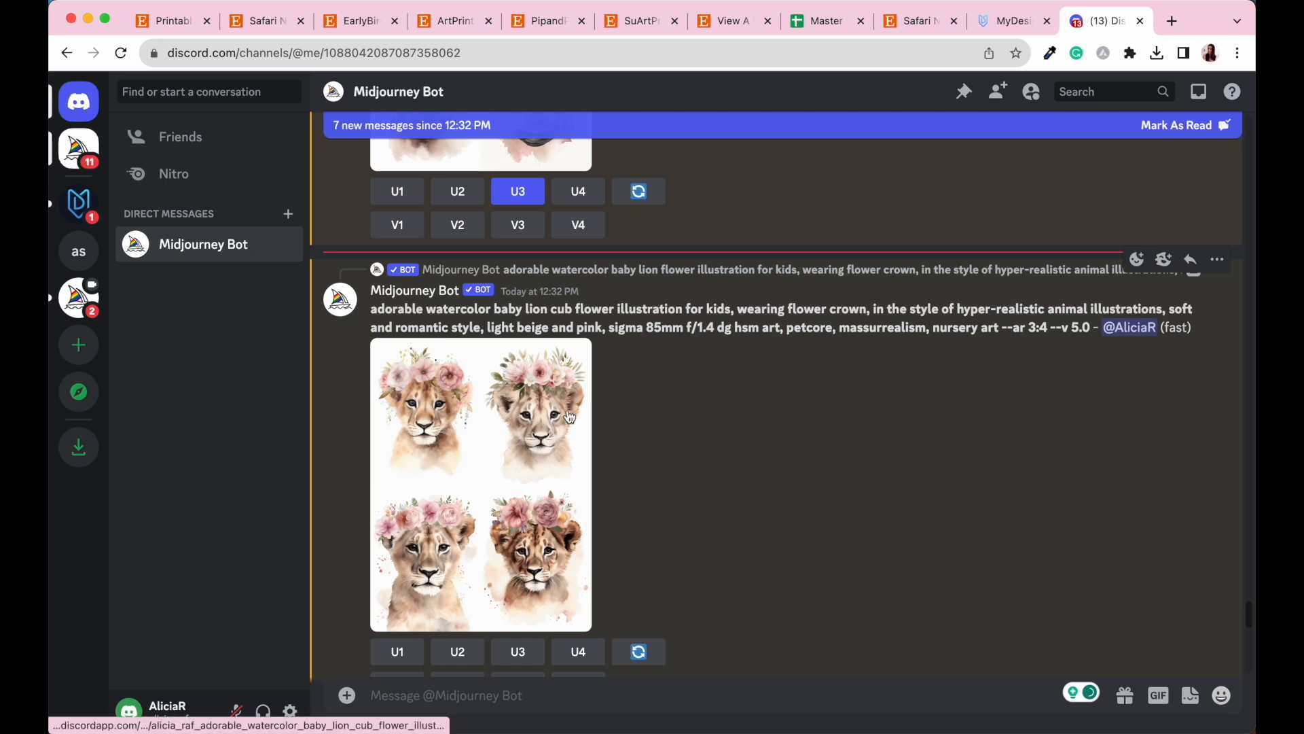
pyautogui.click(464, 660)
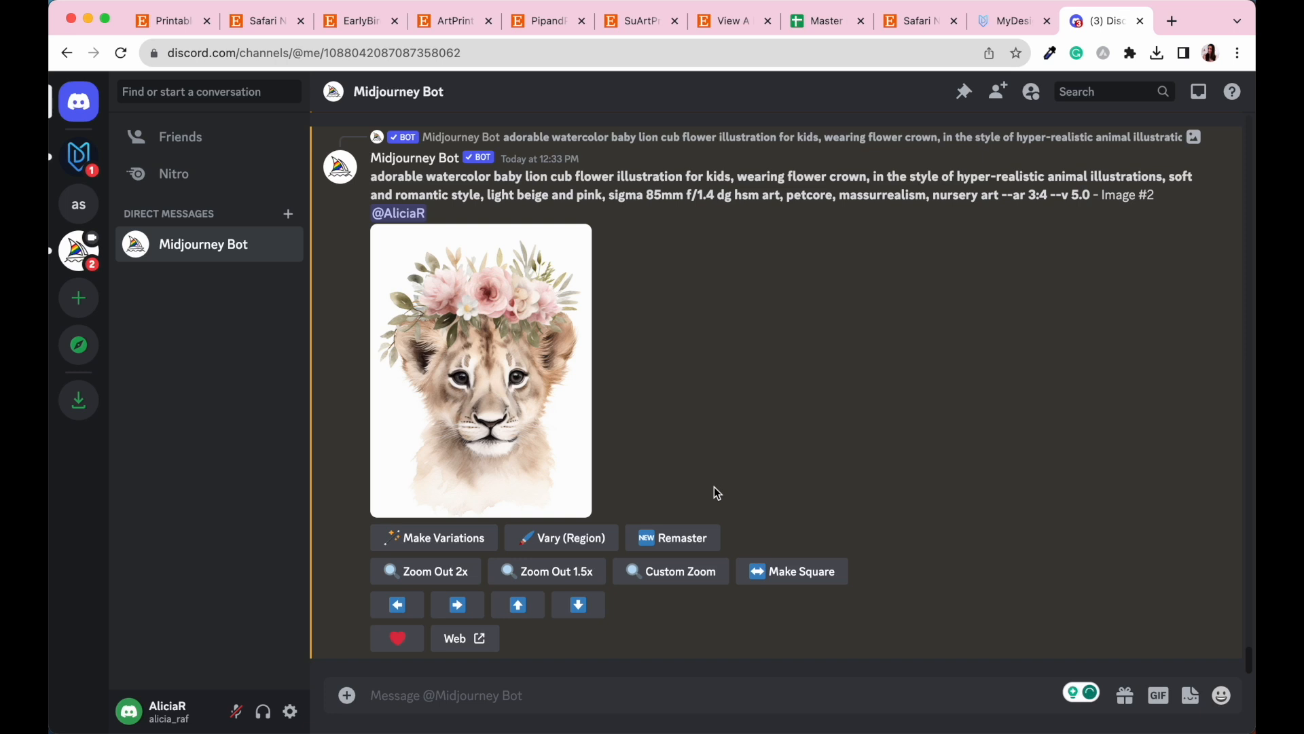
# - Open the upscaled lion cub illustration full size in the browser and try saving it to the Desktop
pyautogui.click(516, 443)
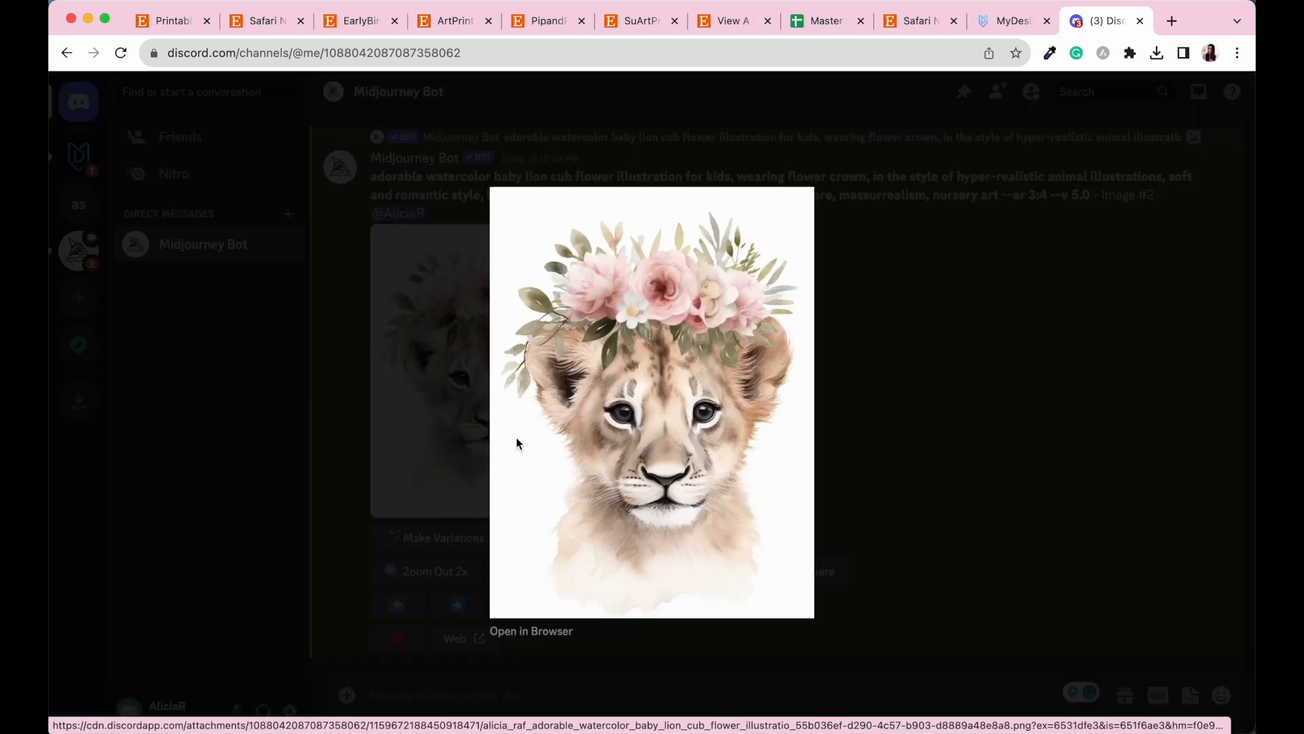
pyautogui.click(515, 629)
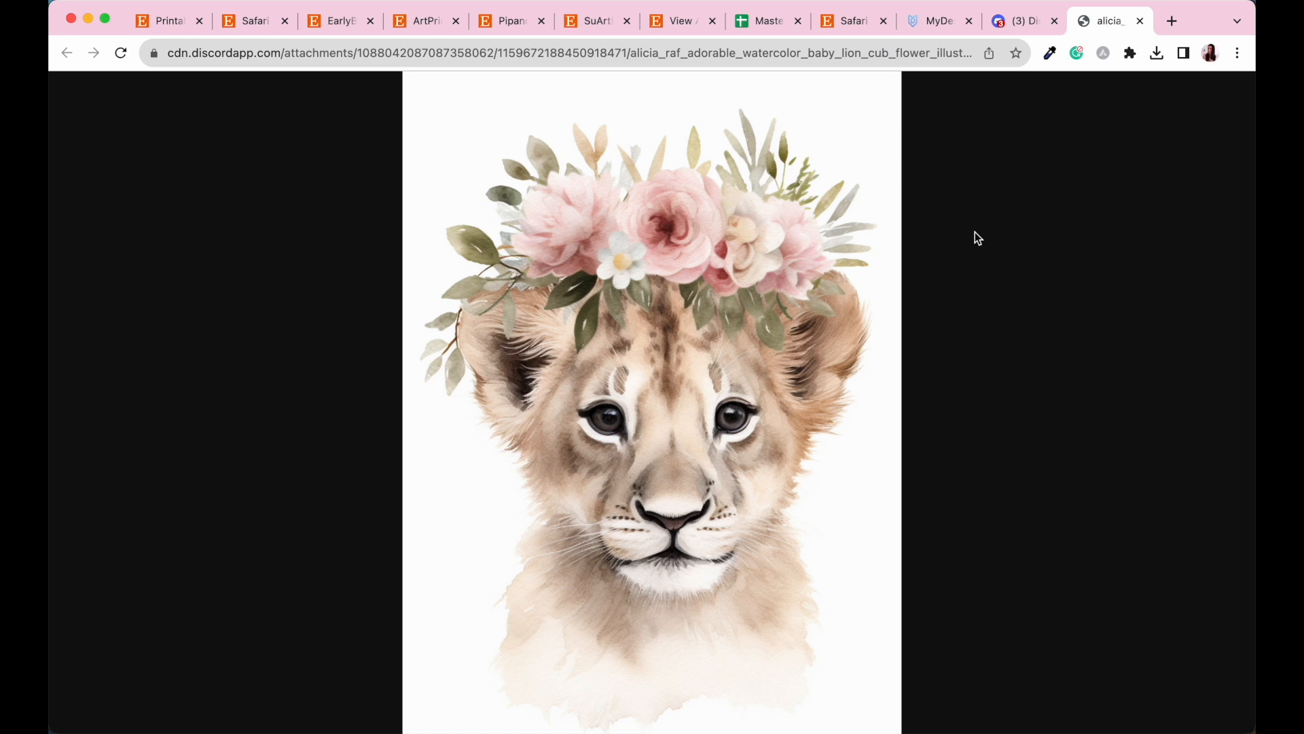
pyautogui.rightClick(647, 332)
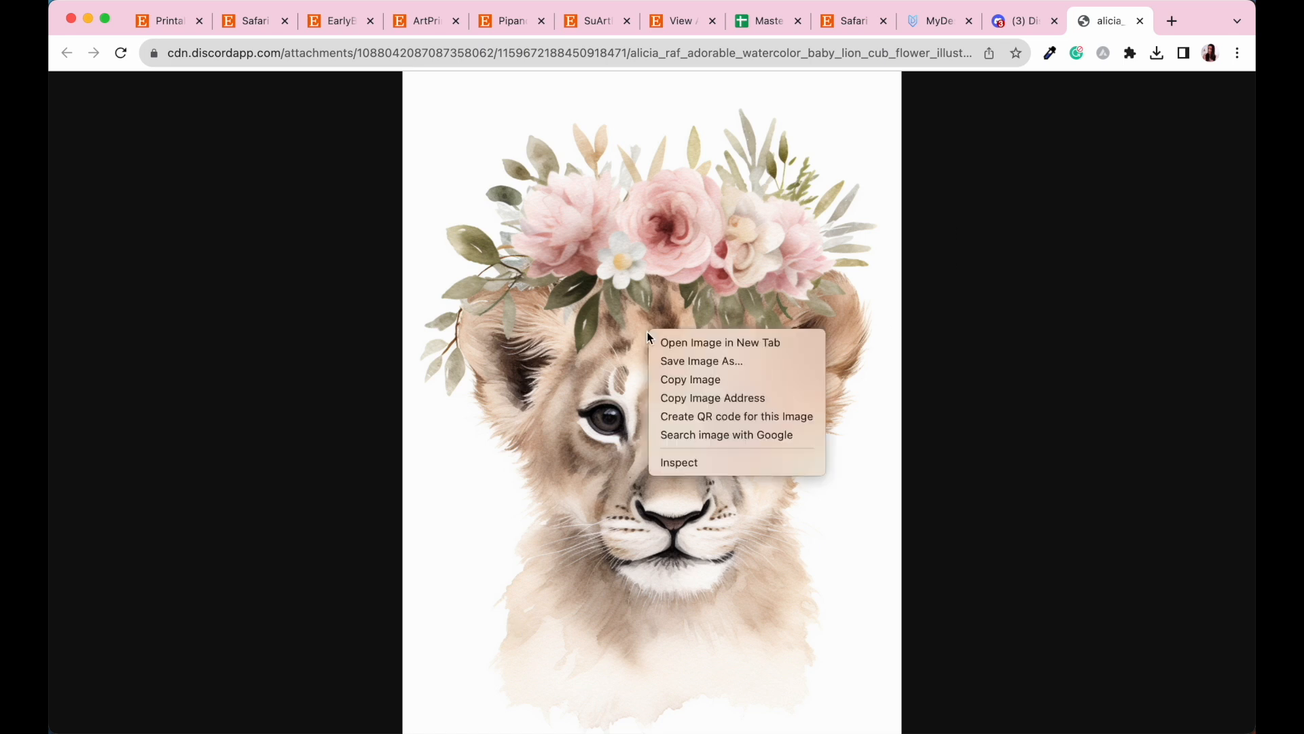
pyautogui.click(774, 359)
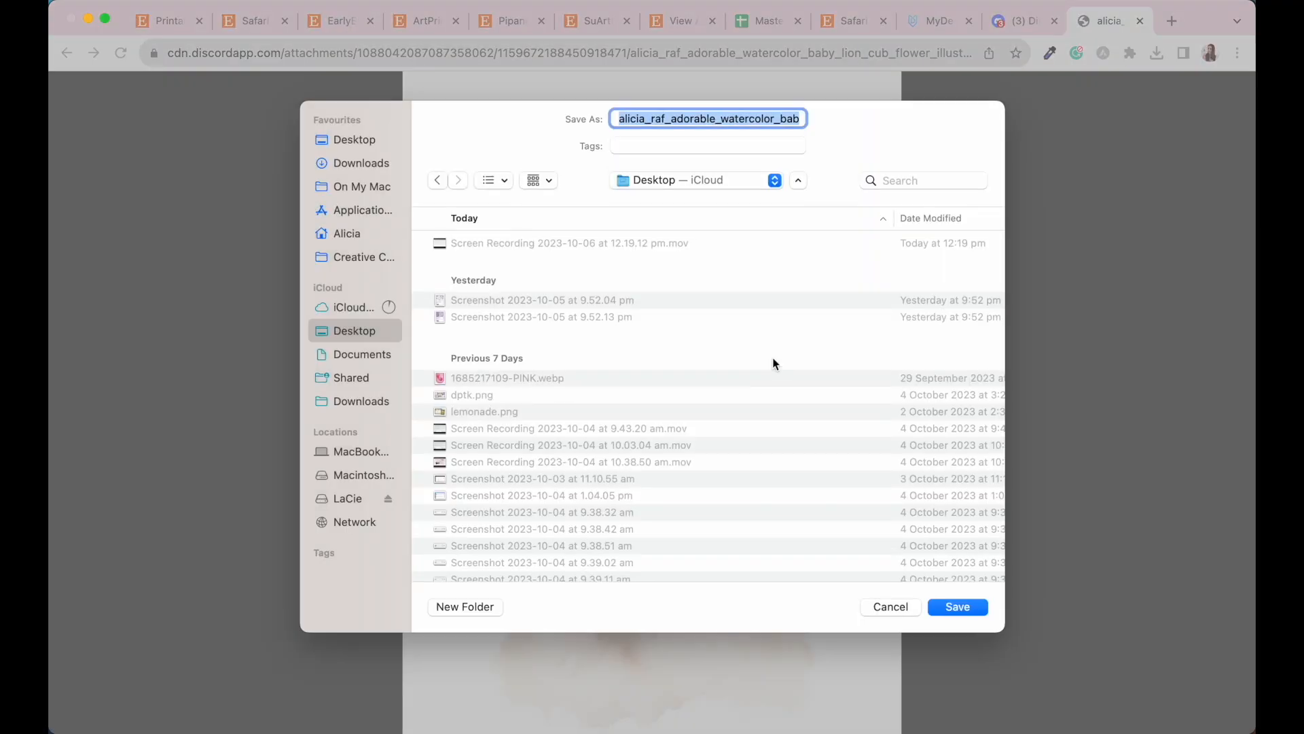
pyautogui.click(878, 604)
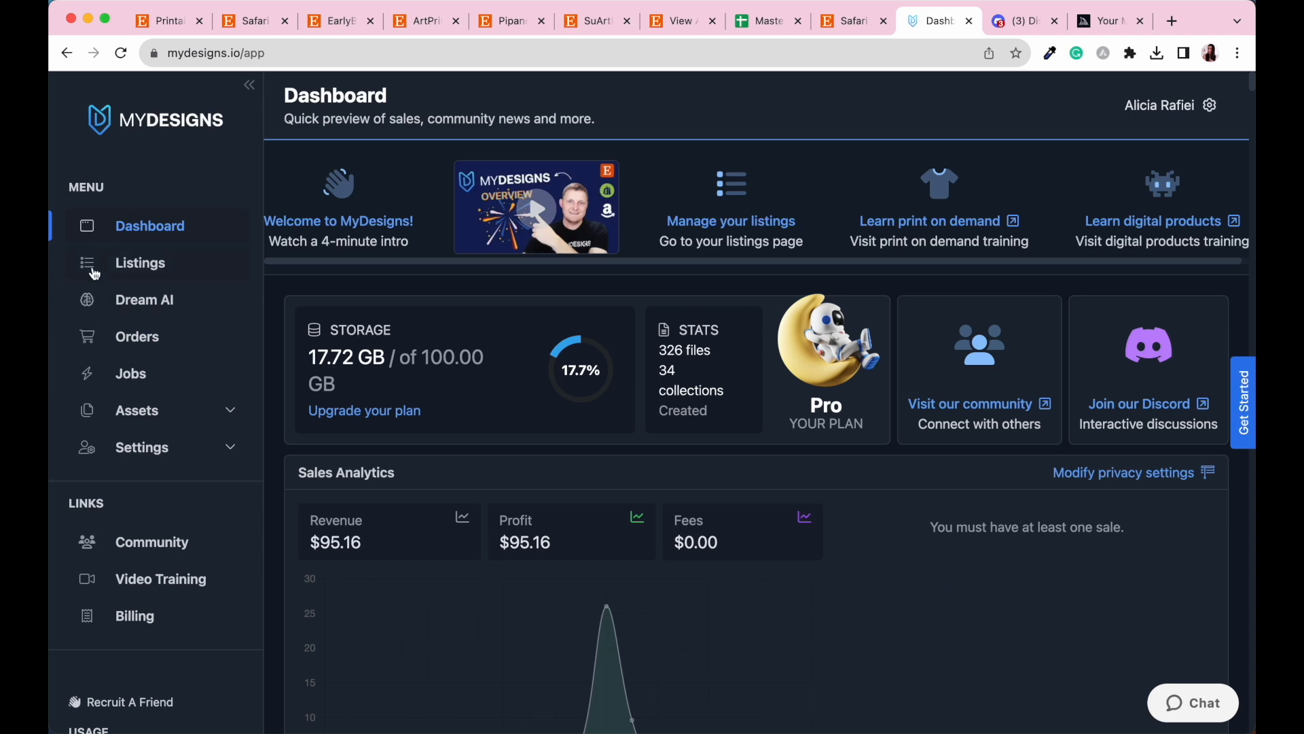
# - Add a collection folder named "Art Prints Shop Files" with the default template in the MyDesigns listings
pyautogui.click(140, 265)
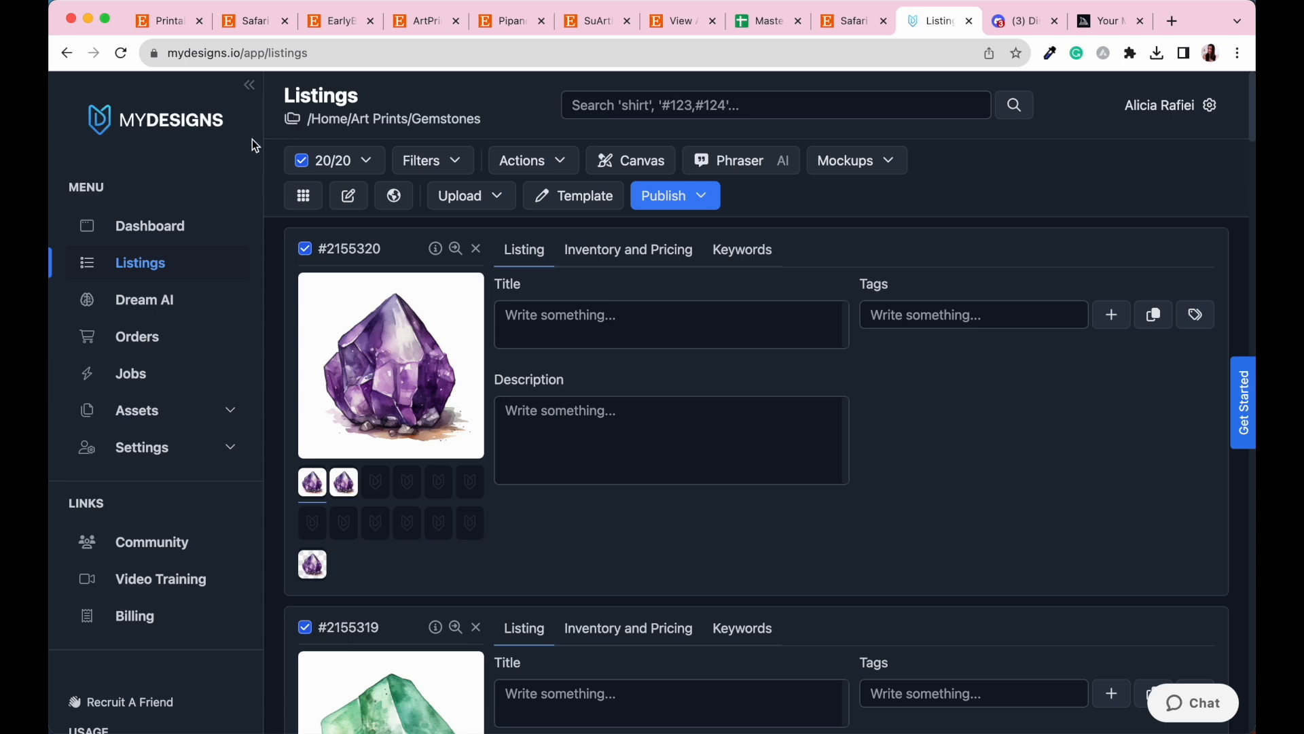
pyautogui.click(331, 120)
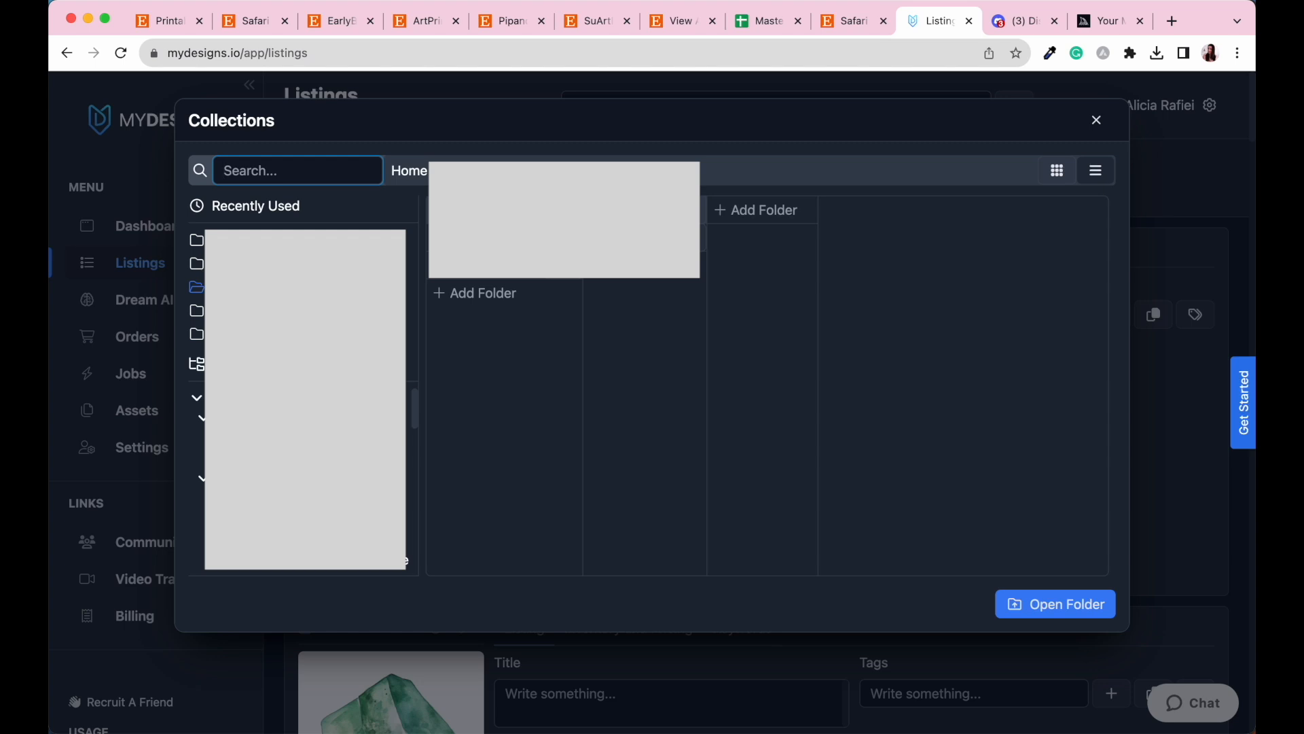
pyautogui.click(456, 301)
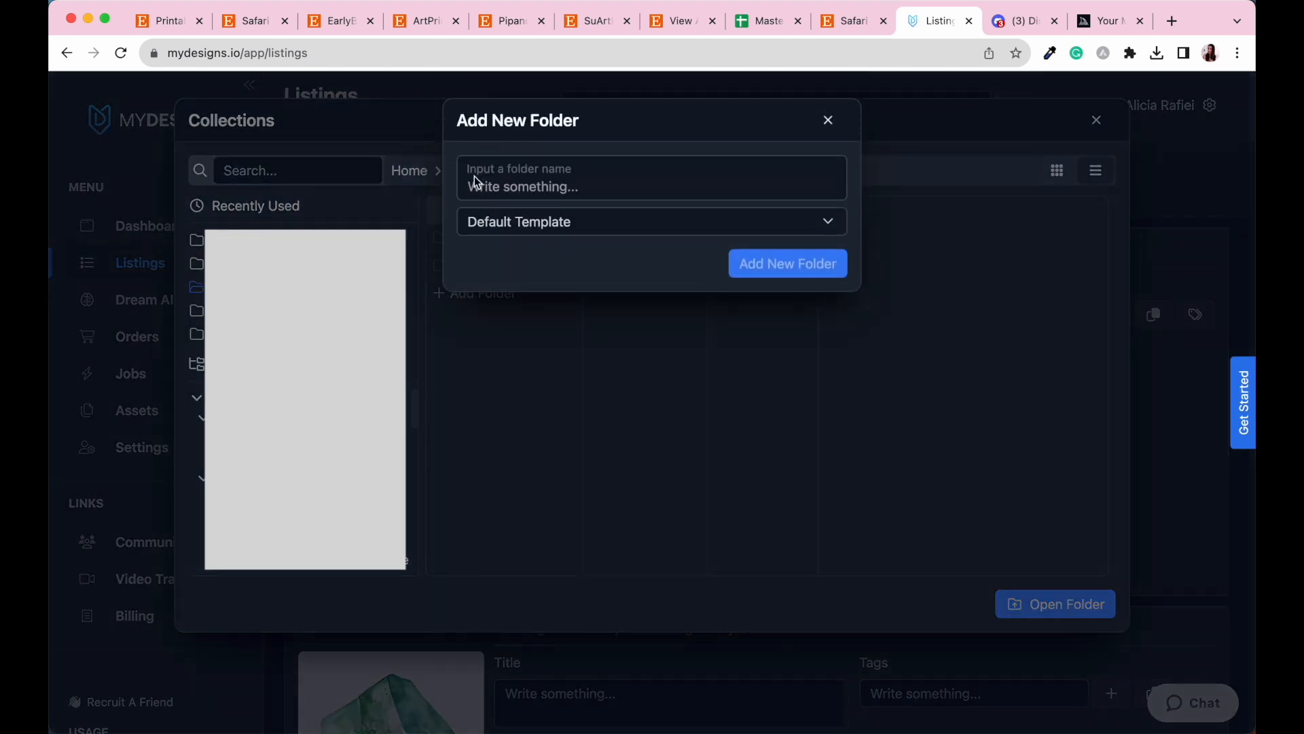
pyautogui.click(496, 190)
pyautogui.write('Art Prints Shop')
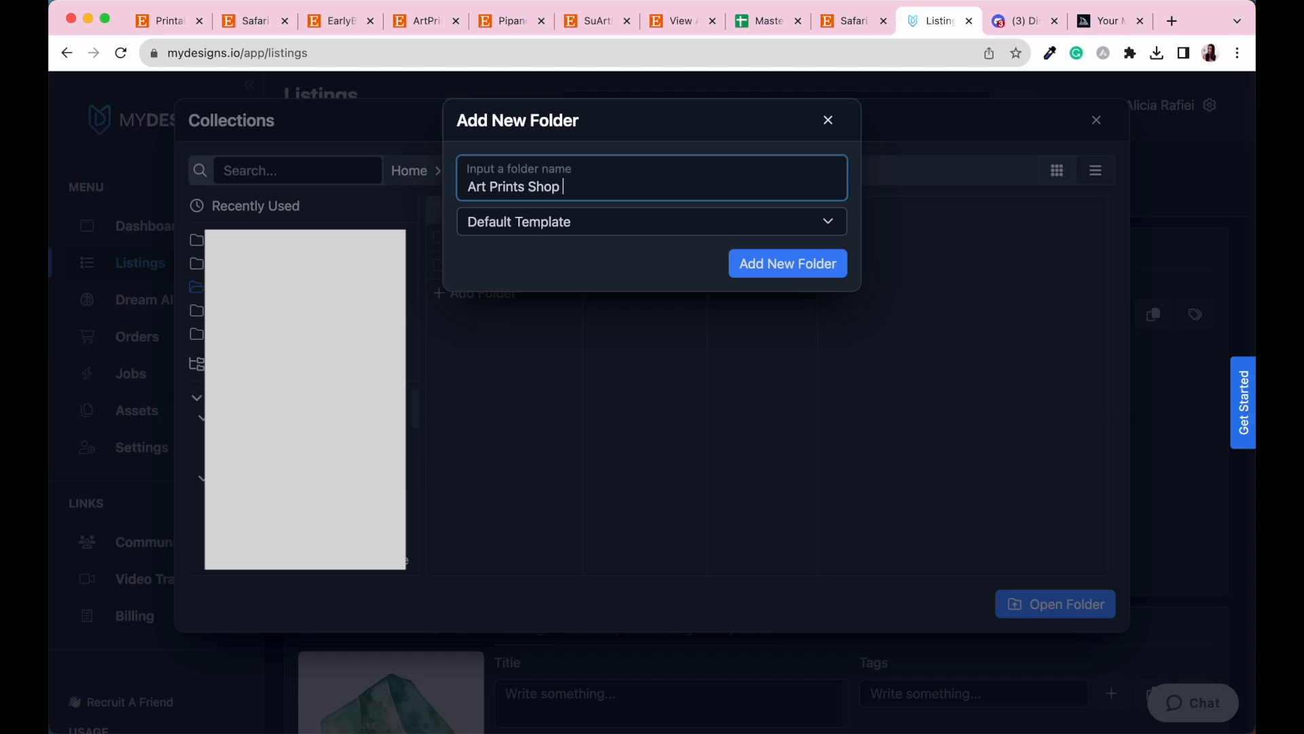
pyautogui.write(' Files')
pyautogui.click(782, 263)
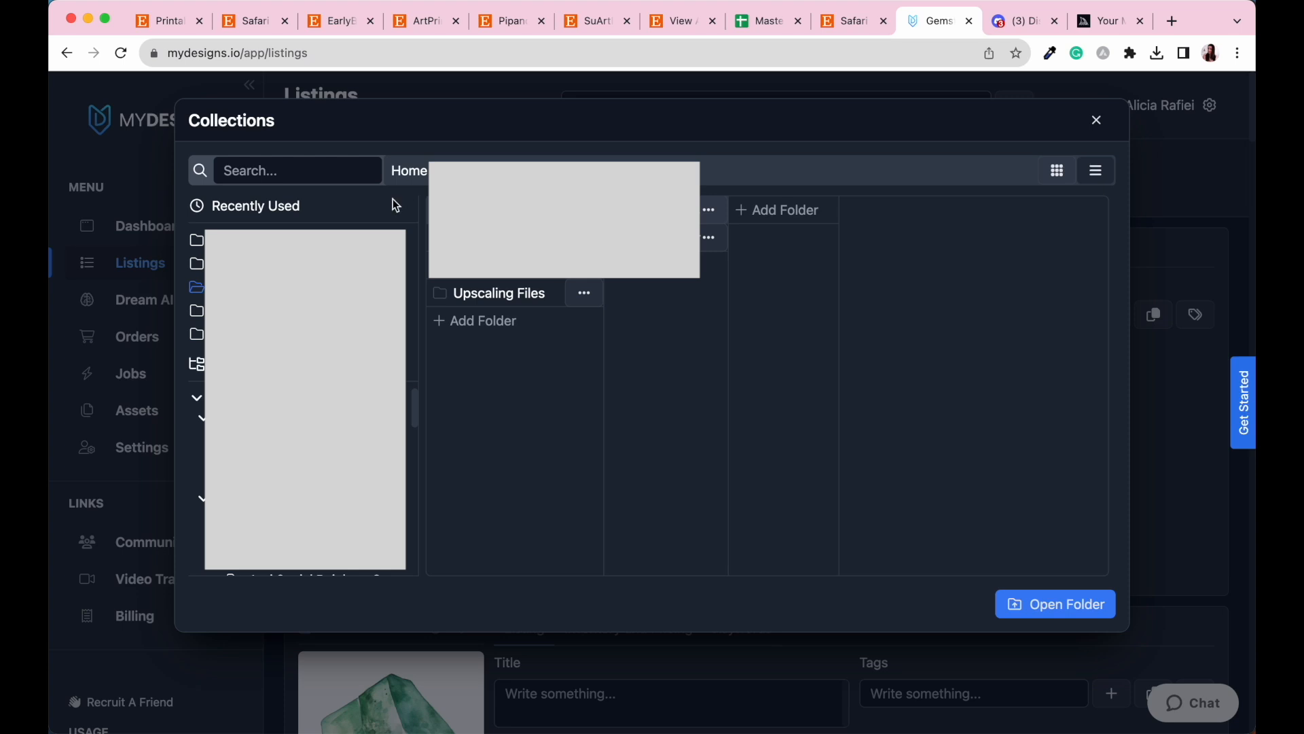
# - Add a subfolder named "Safari Animals Floral Designs" with the default template inside the Art Prints Shop Files collection
pyautogui.click(499, 293)
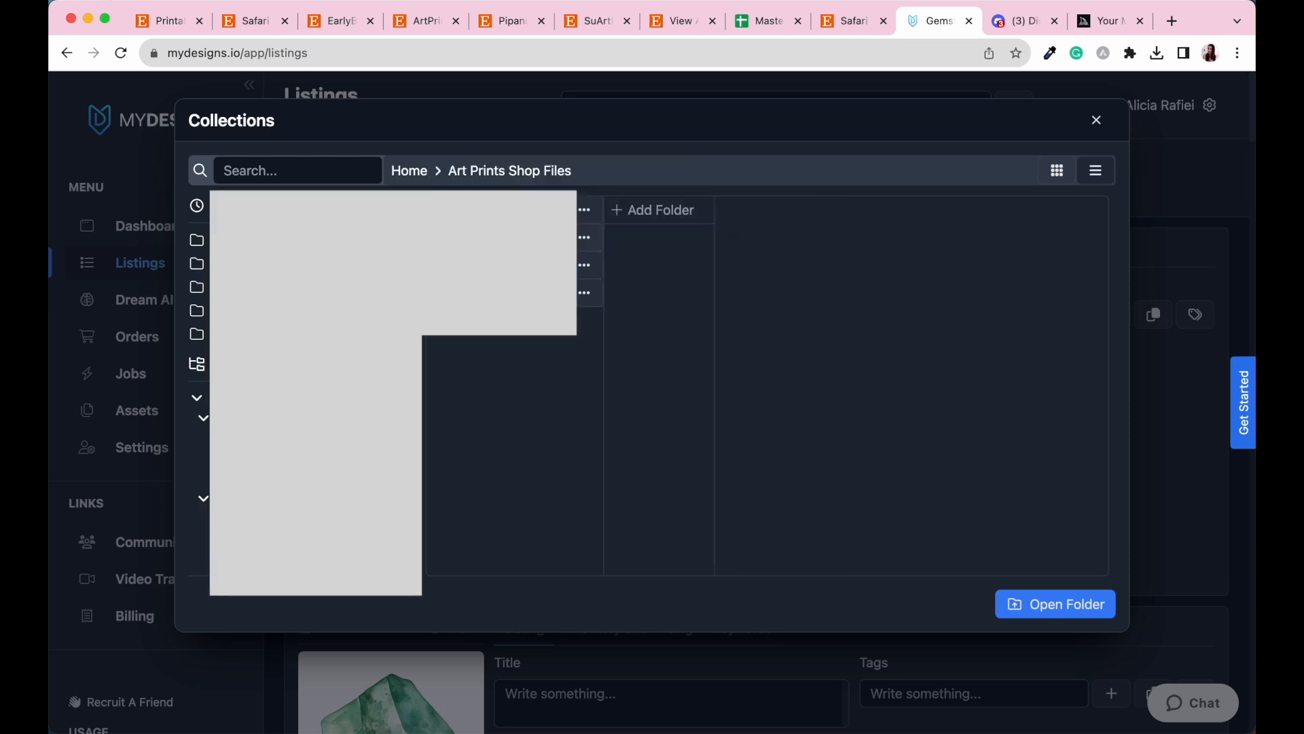
pyautogui.click(670, 214)
pyautogui.click(612, 189)
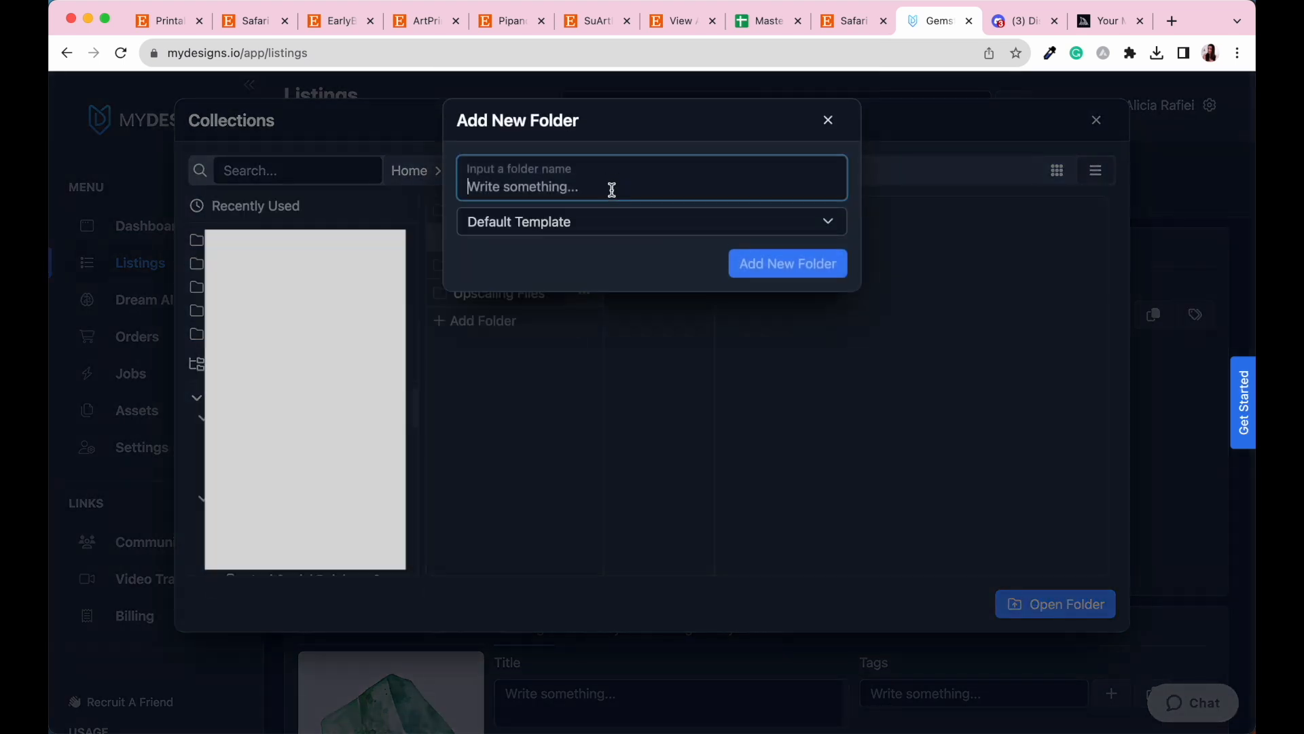
pyautogui.write('Safari A')
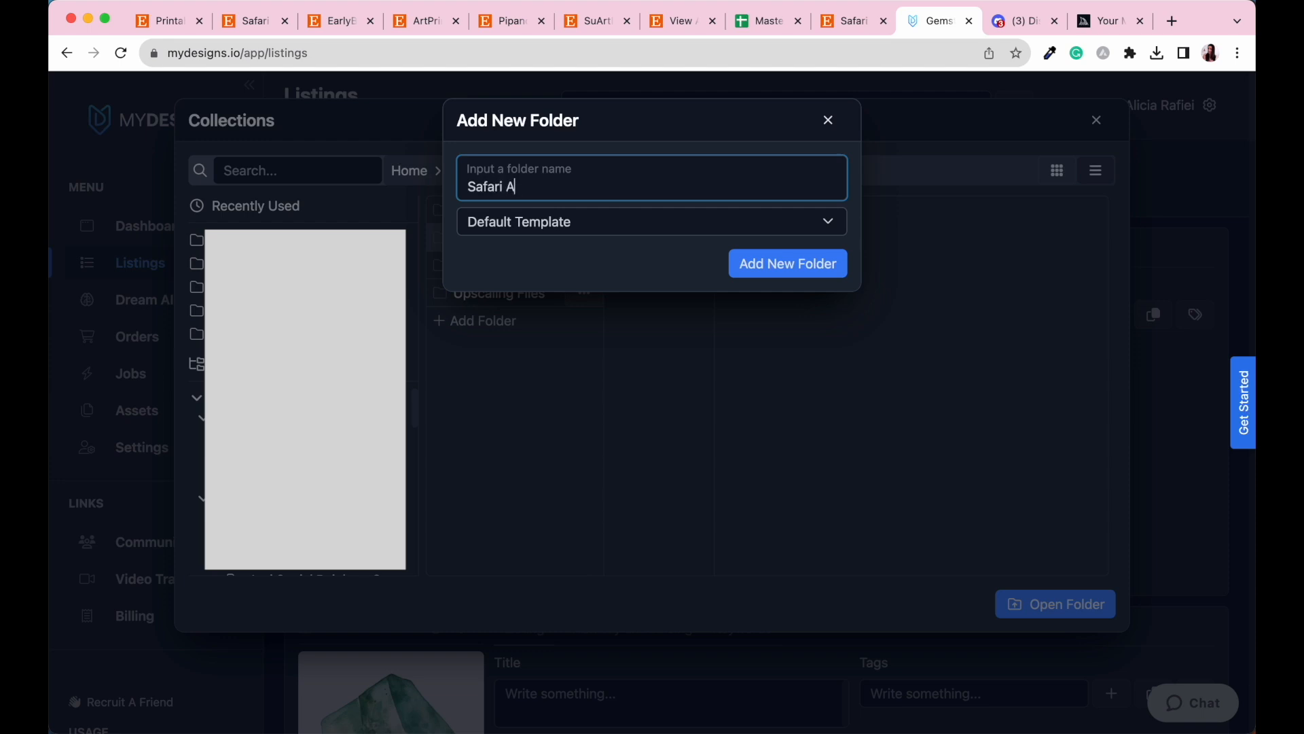
pyautogui.press('BackSpace')
pyautogui.write('Animals Floral Designs')
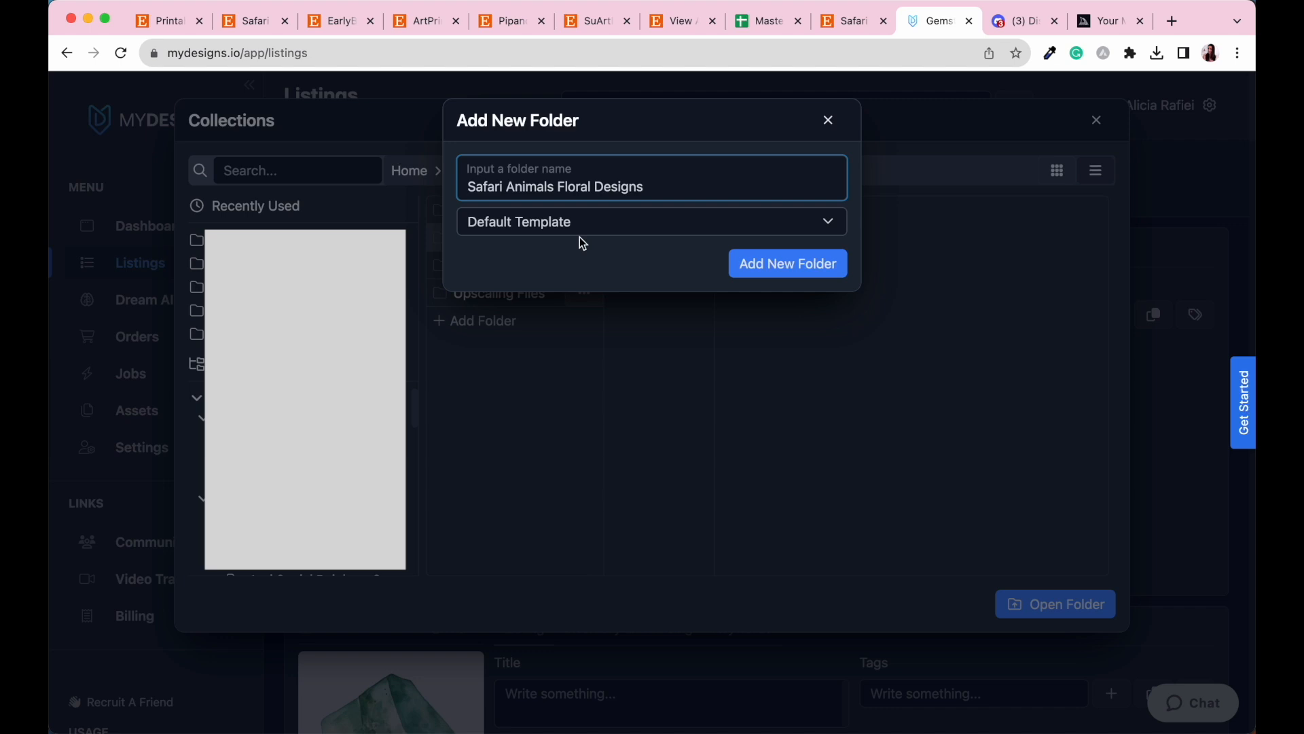
pyautogui.click(786, 266)
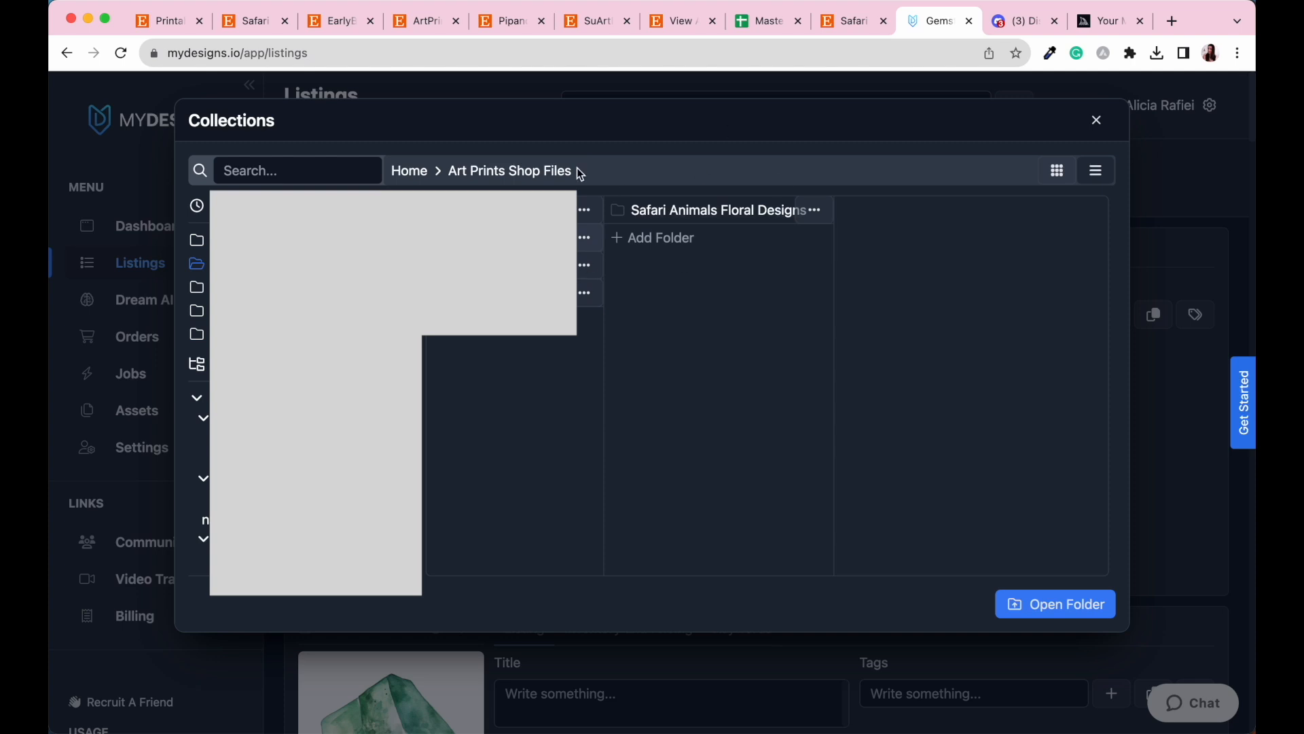
# - Open the Safari Animals Floral Designs folder in the listings and bring up the design file upload dialog
pyautogui.click(687, 217)
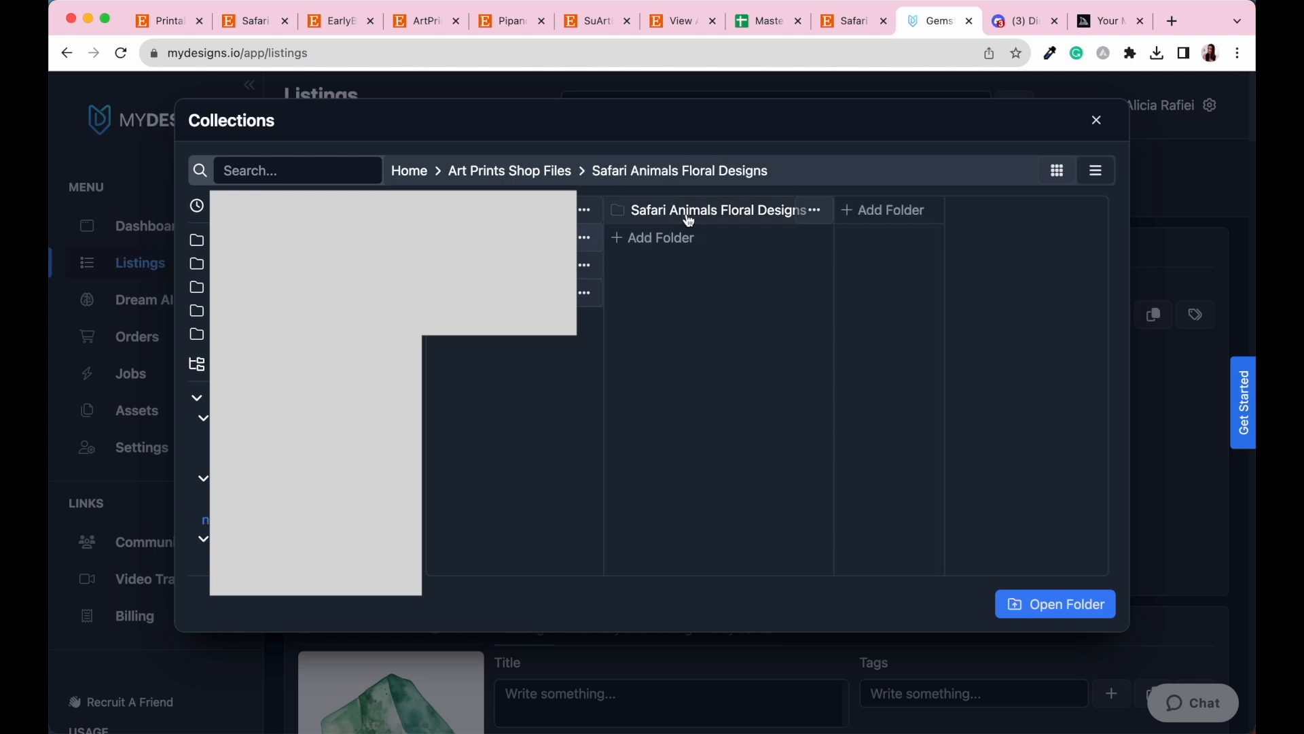
pyautogui.click(1069, 604)
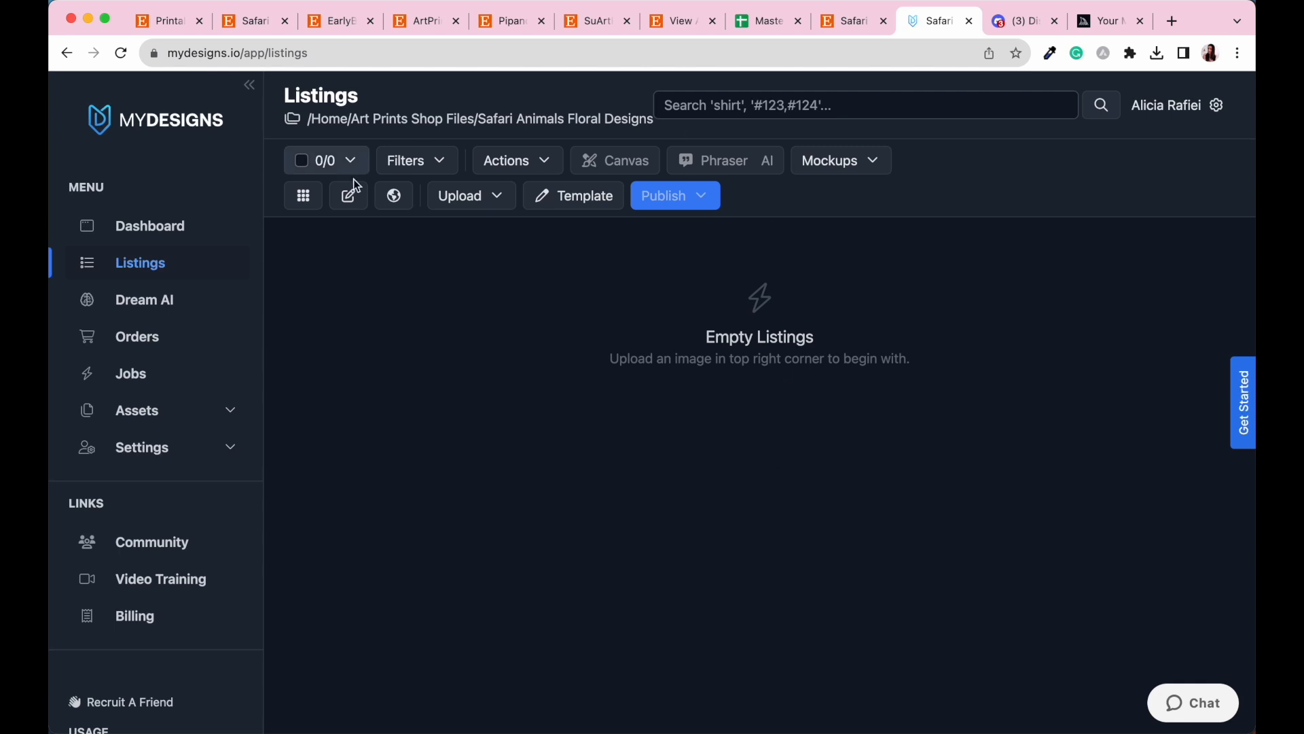
pyautogui.click(500, 198)
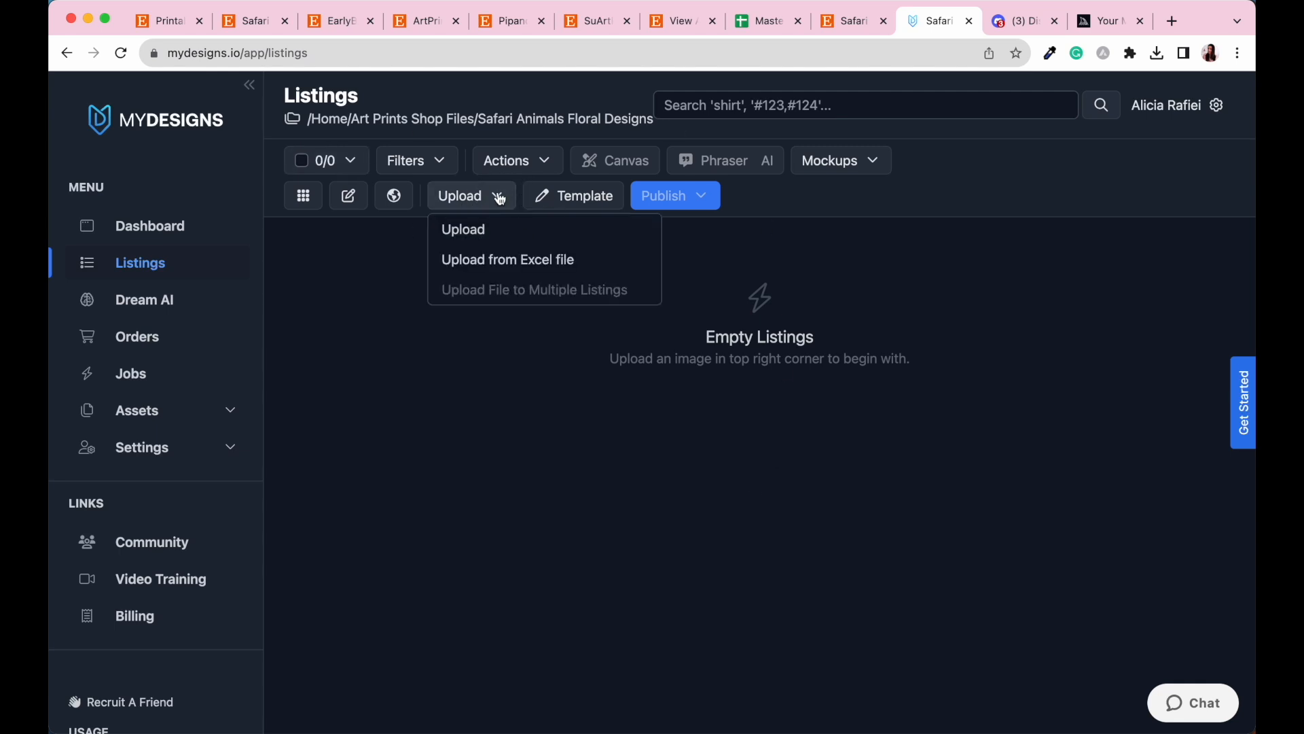
pyautogui.click(485, 233)
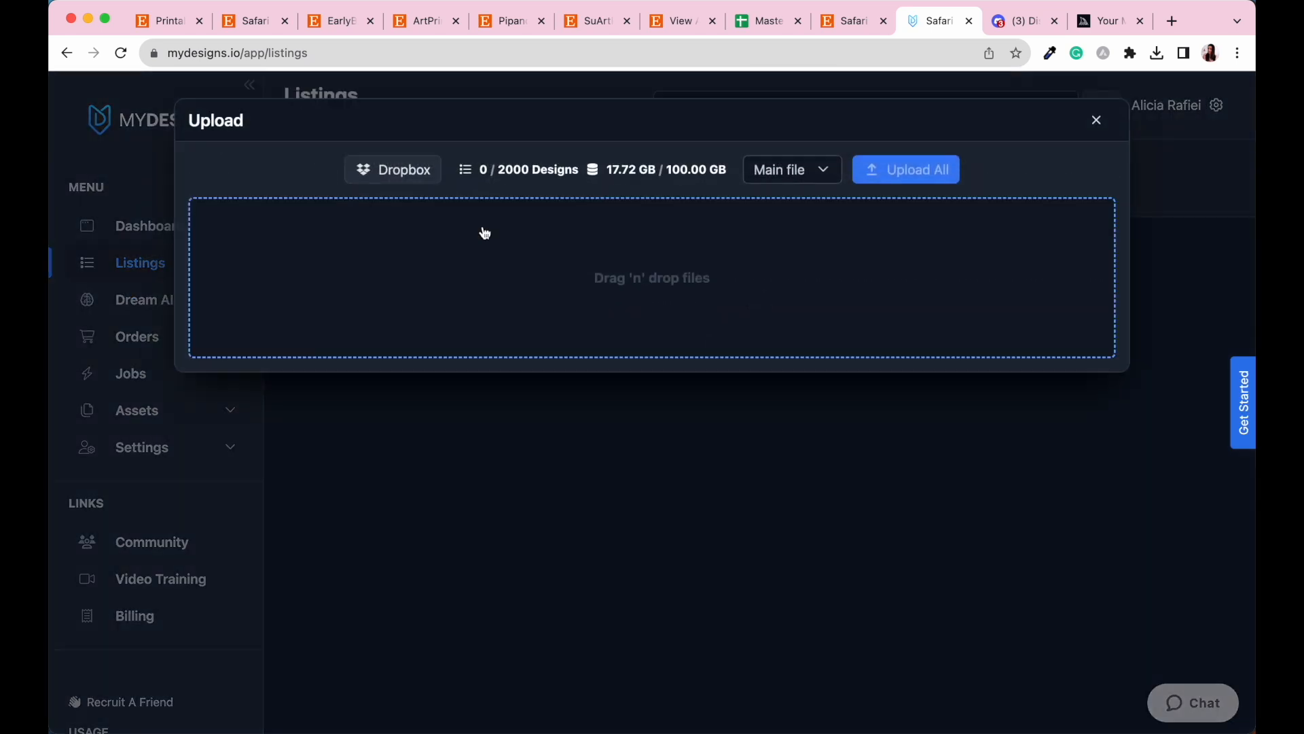
# - Rename the six downloaded animal illustrations in Finder as elephant, giraffe, lion, rhino, tiger and zebra
pyautogui.click(638, 268)
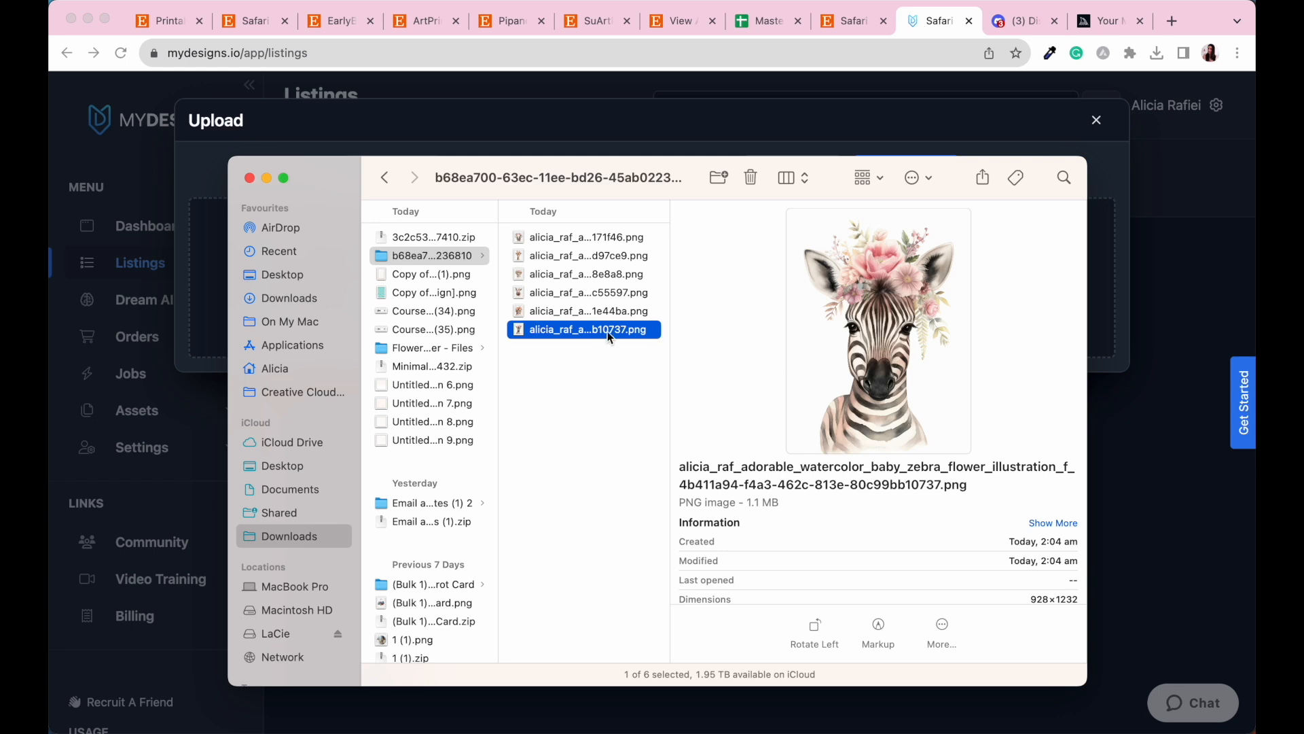
pyautogui.click(582, 314)
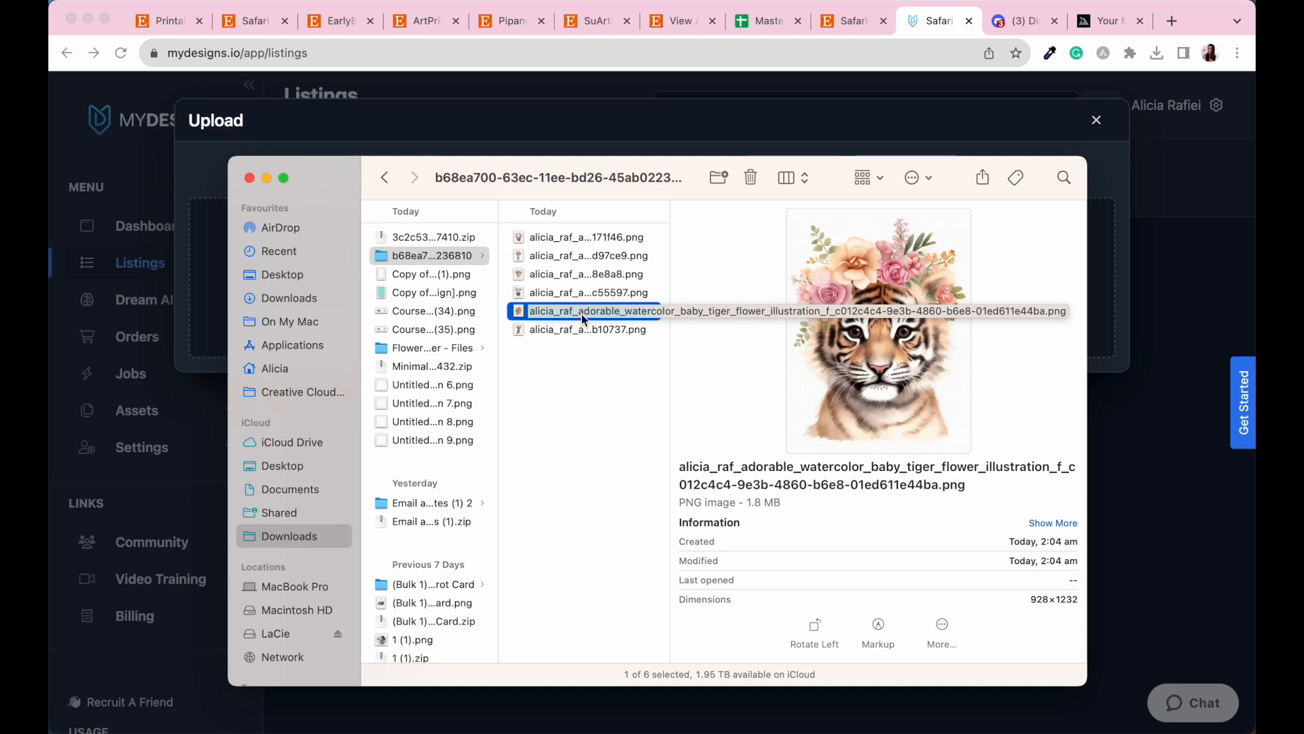
pyautogui.click(573, 237)
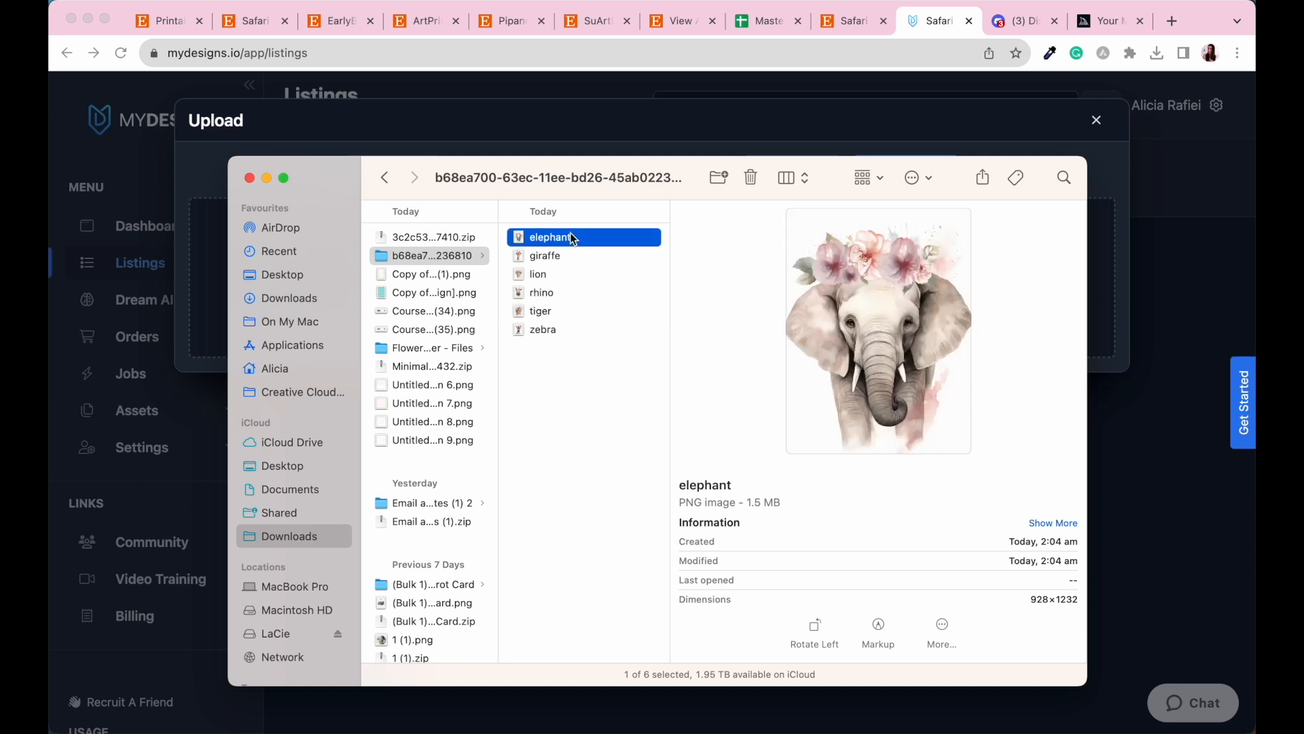
# - Add all six animal PNG files from Finder as main files and confirm uploading the designs
pyautogui.moveTo(544, 193); pyautogui.dragTo(614, 472)
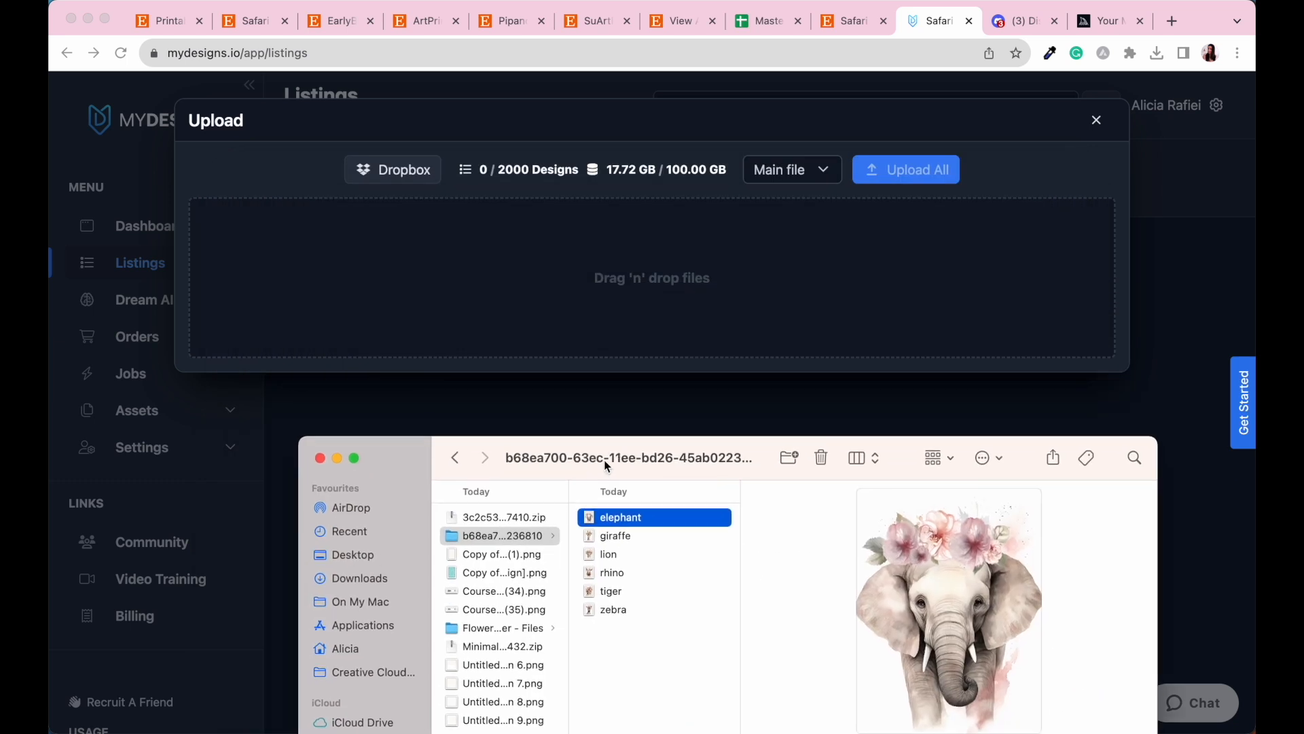
pyautogui.keyDown('shift'); pyautogui.click(611, 609); pyautogui.keyUp('shift')
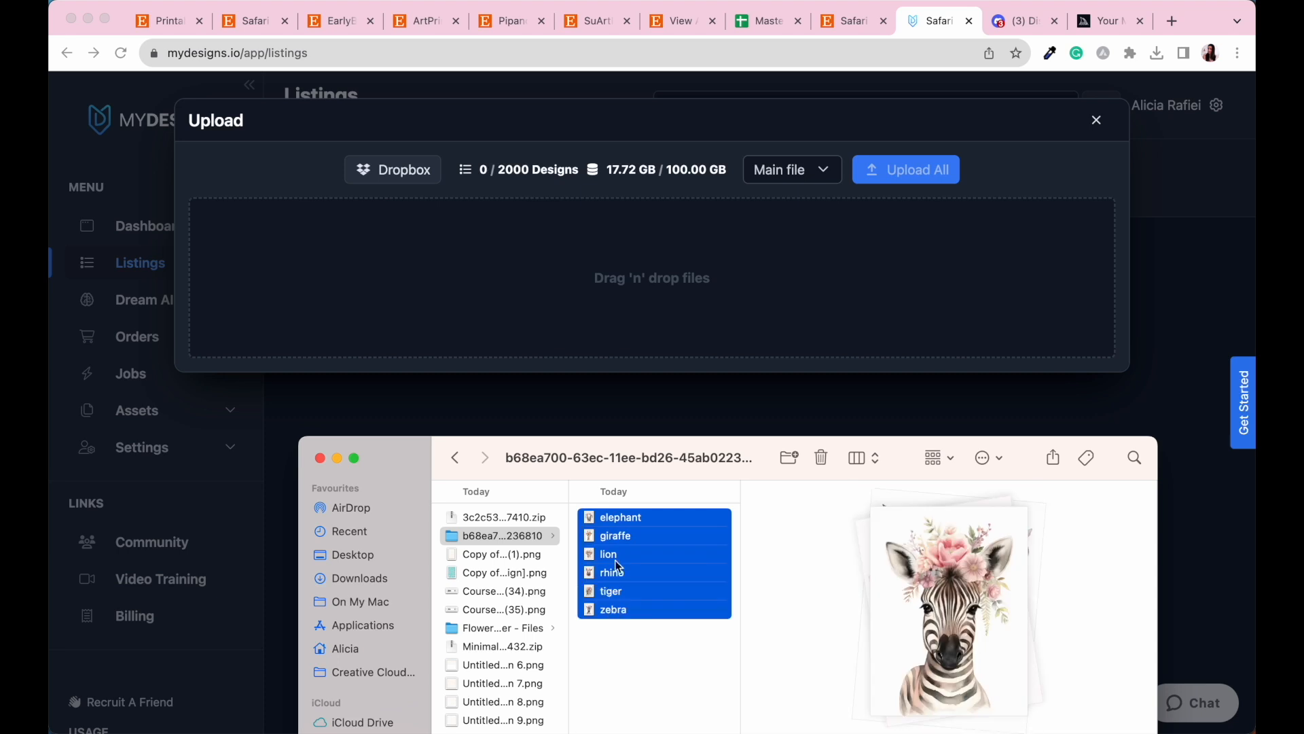
pyautogui.moveTo(617, 546); pyautogui.dragTo(650, 273)
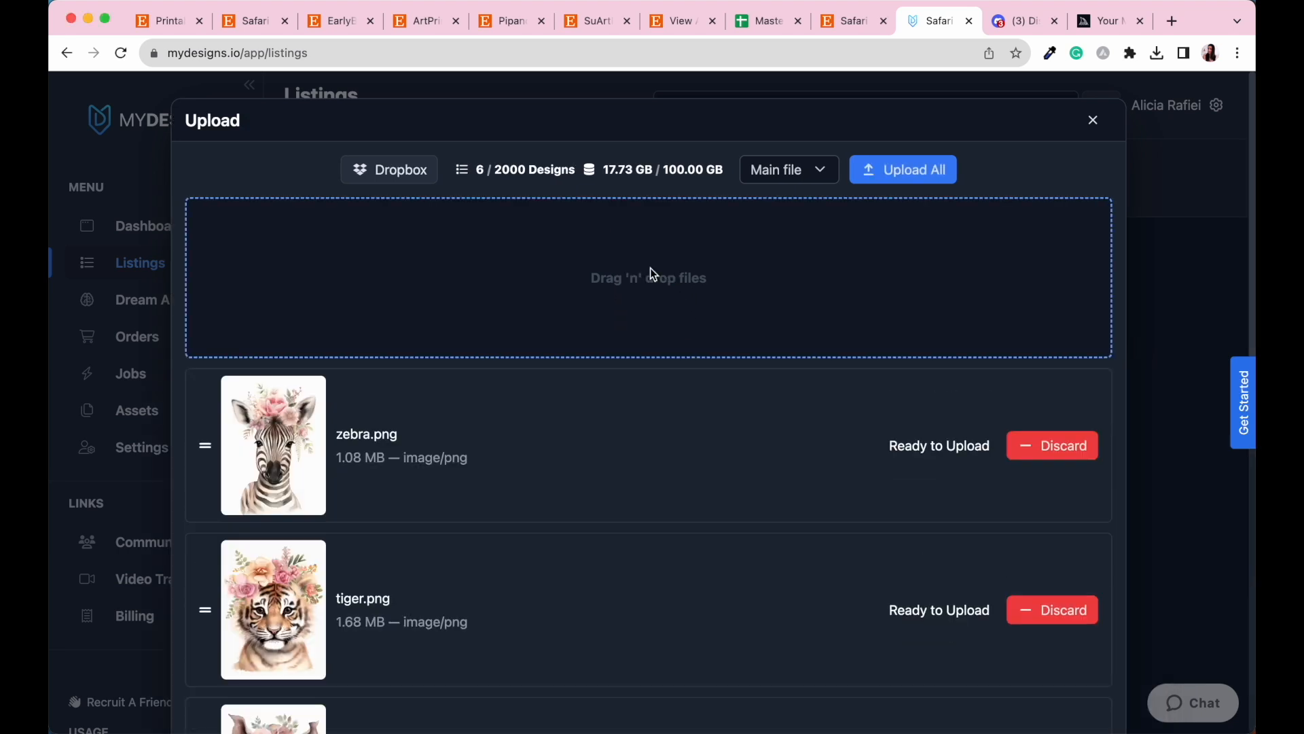
pyautogui.click(897, 174)
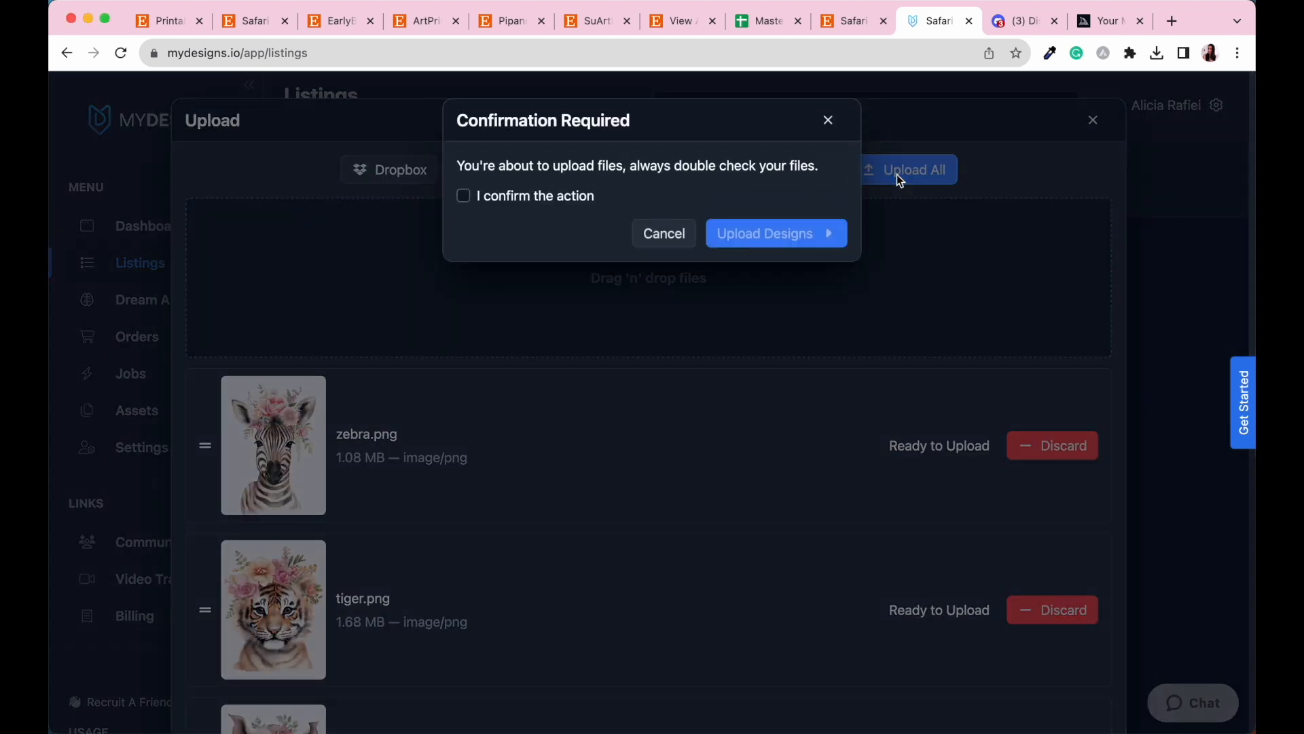
pyautogui.click(535, 198)
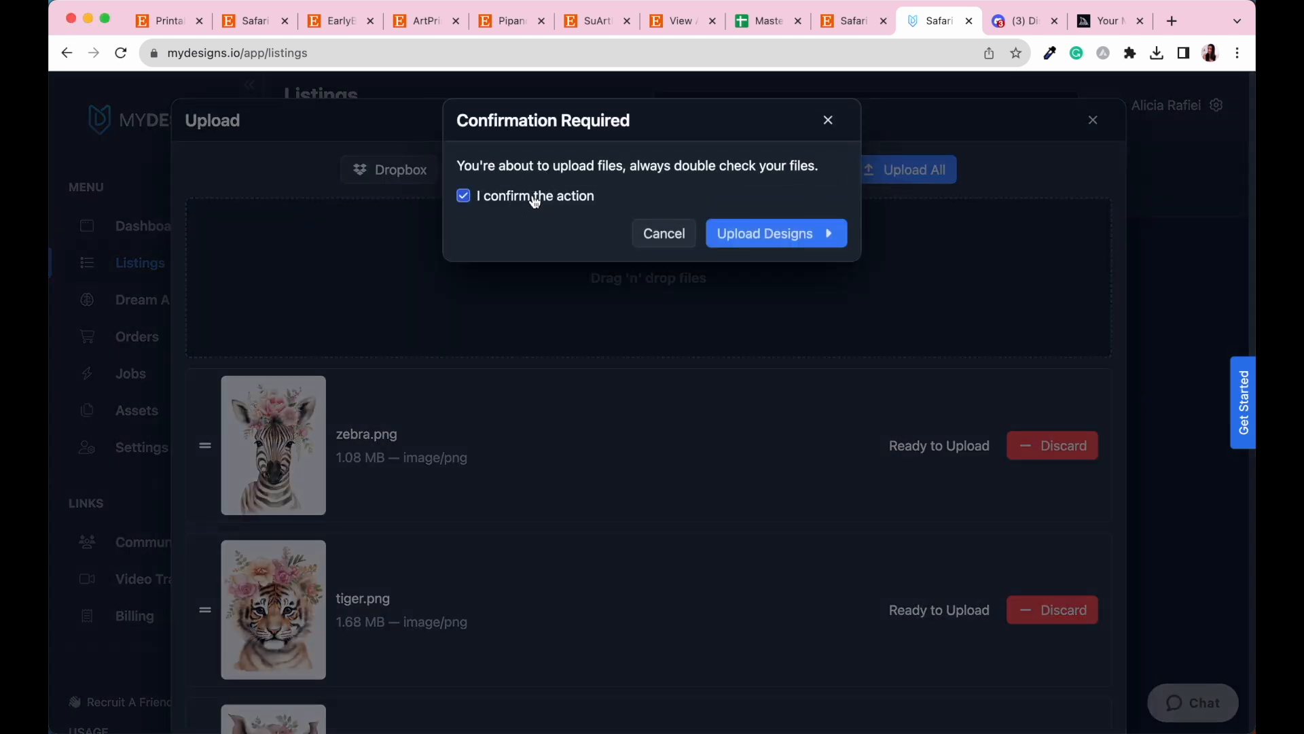
pyautogui.click(782, 238)
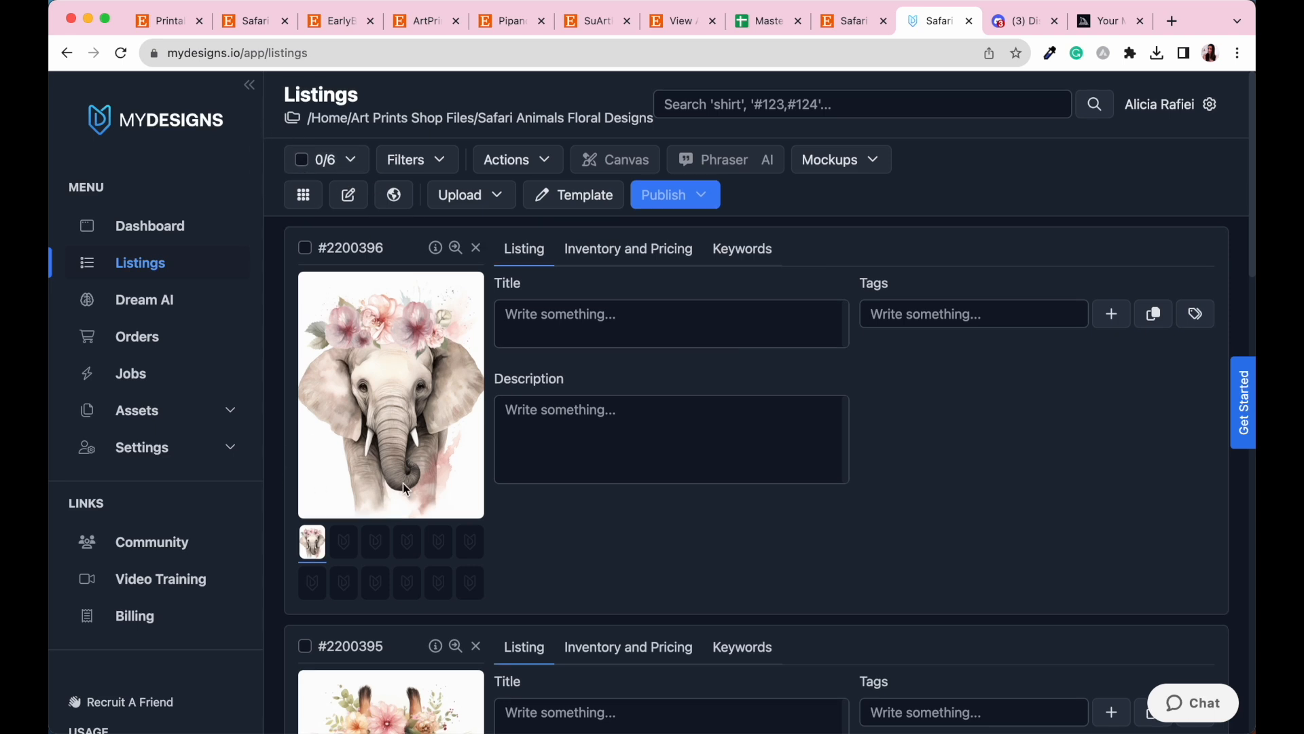
# - Look over the newly uploaded safari listings and select all of them
pyautogui.scroll(-15, 402, 485)
pyautogui.scroll(-4, 406, 489)
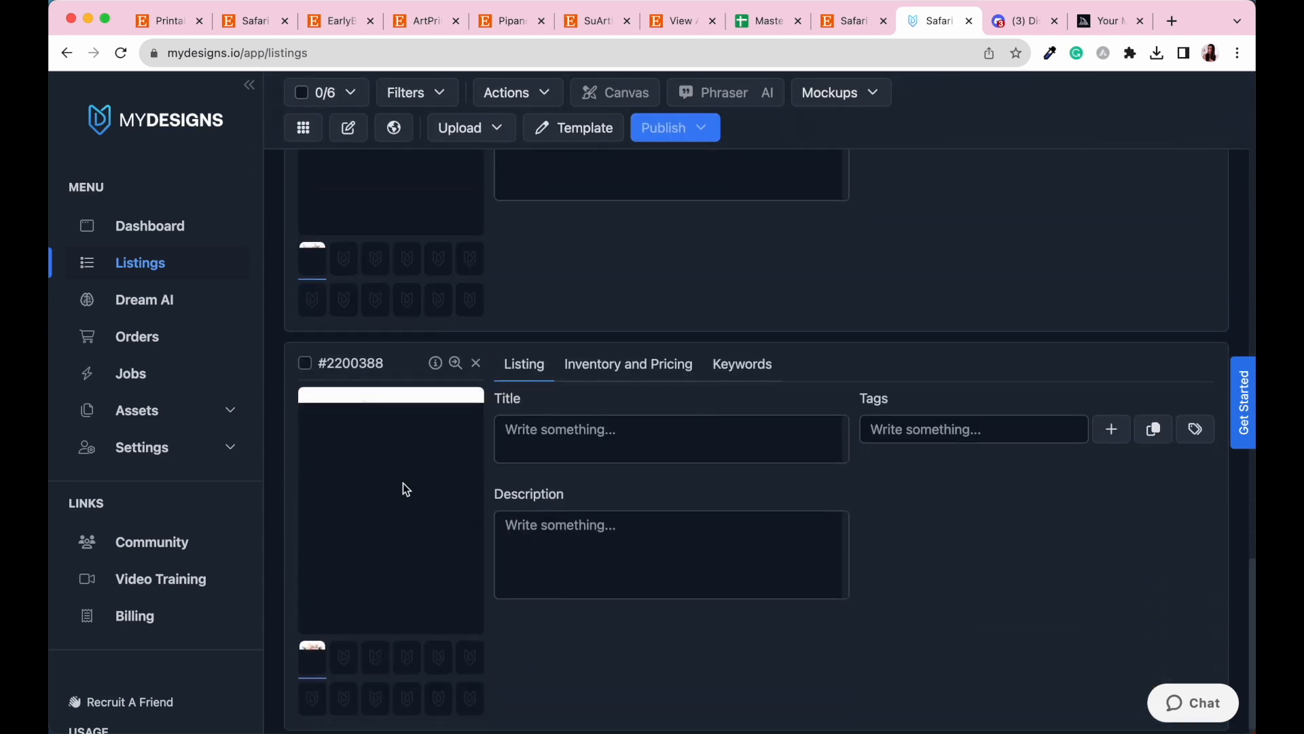
pyautogui.scroll(20, 404, 486)
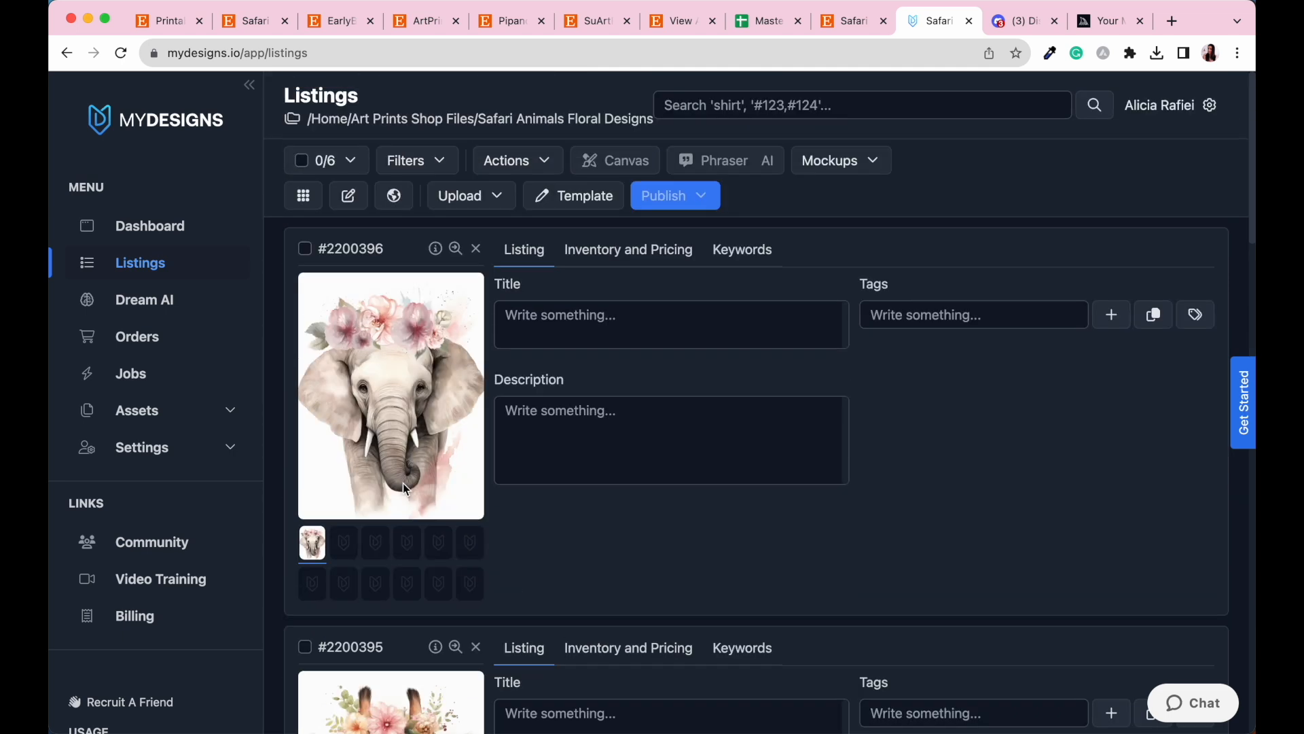
pyautogui.click(343, 165)
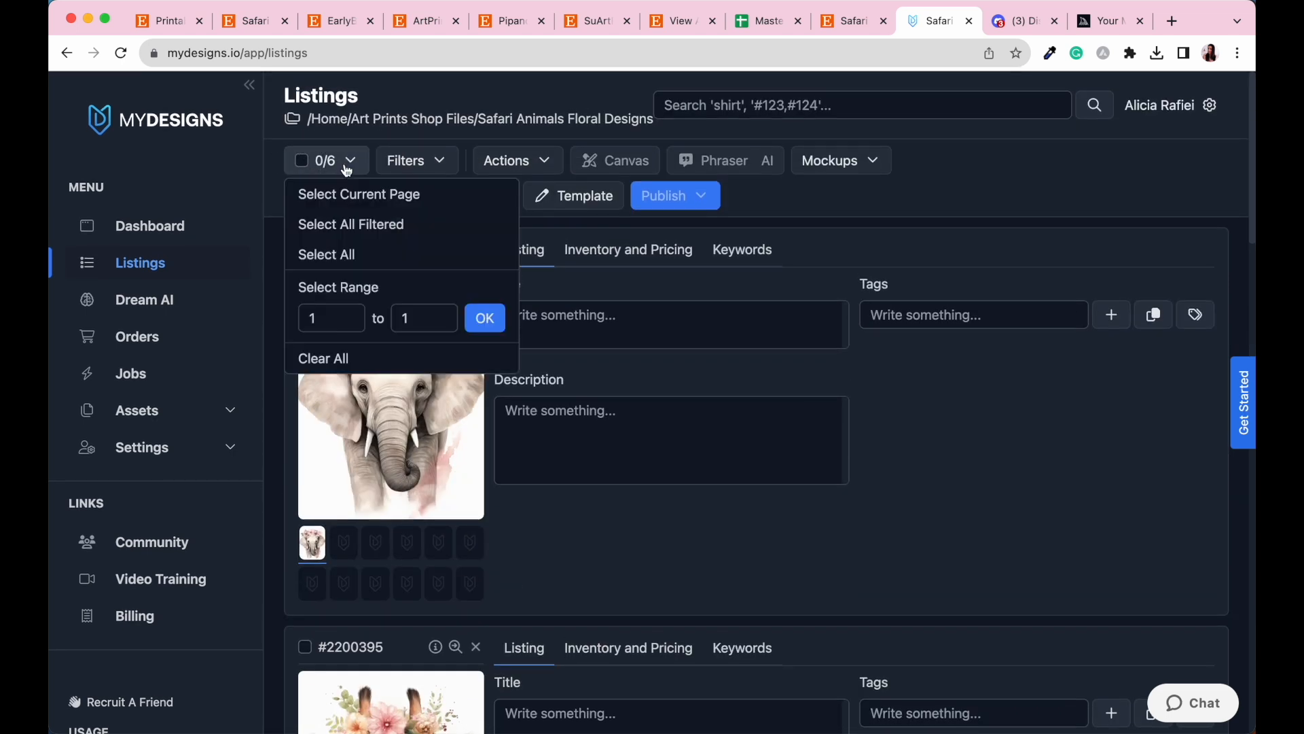
pyautogui.click(352, 261)
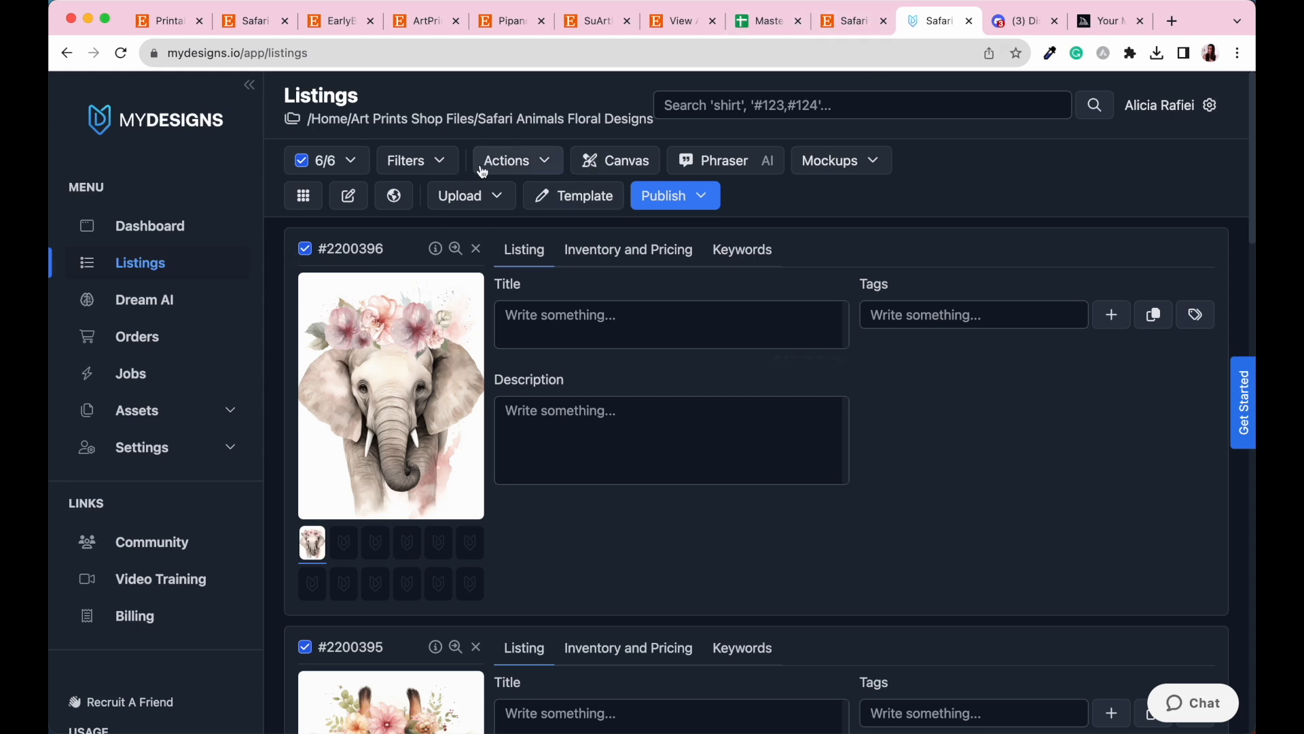
# - Upscale the main file of all selected listings into a new slot named "Upscaled", with maximum width and height 4096
pyautogui.click(552, 165)
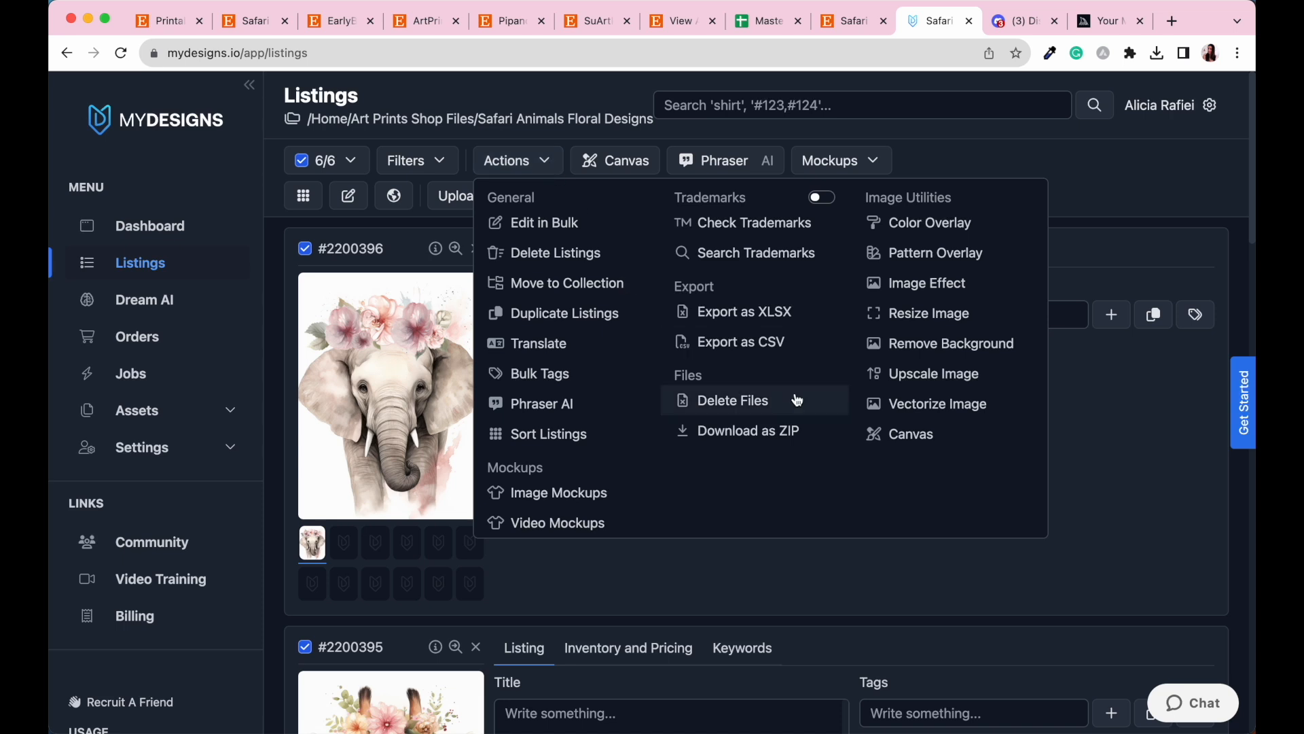
pyautogui.click(952, 378)
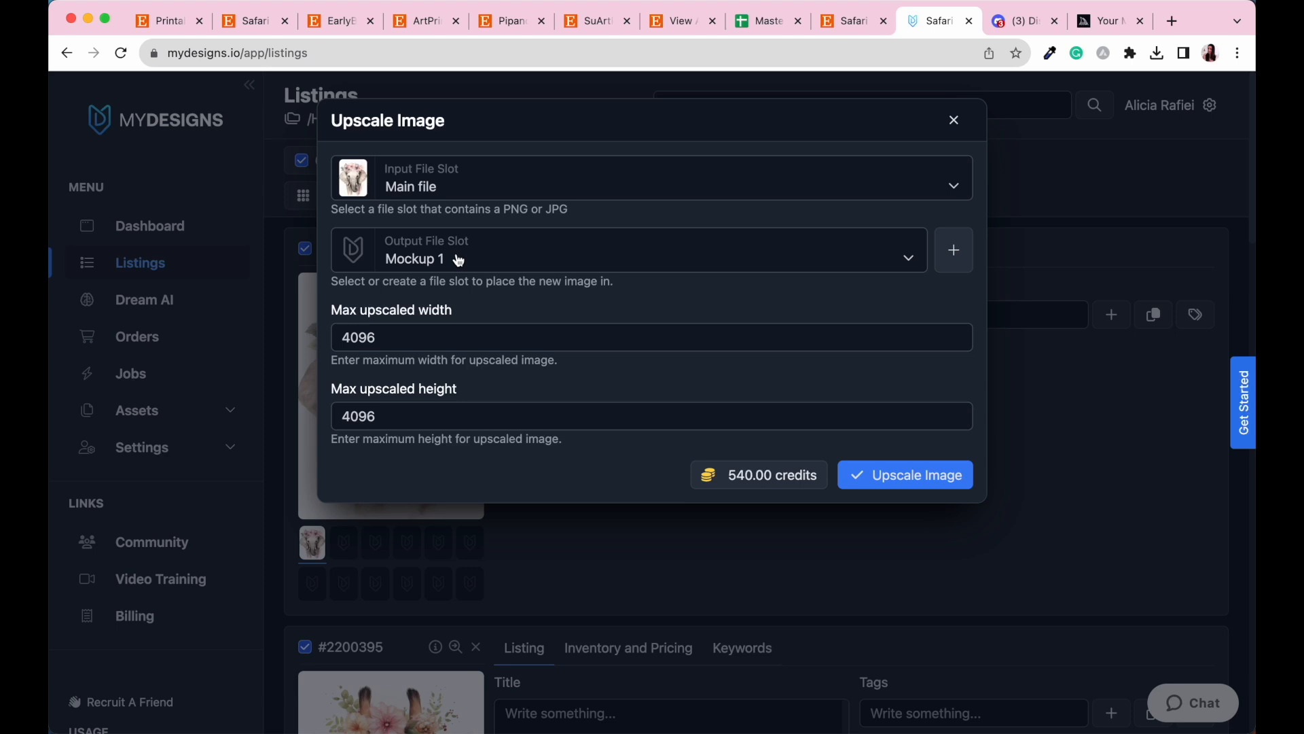
pyautogui.click(946, 258)
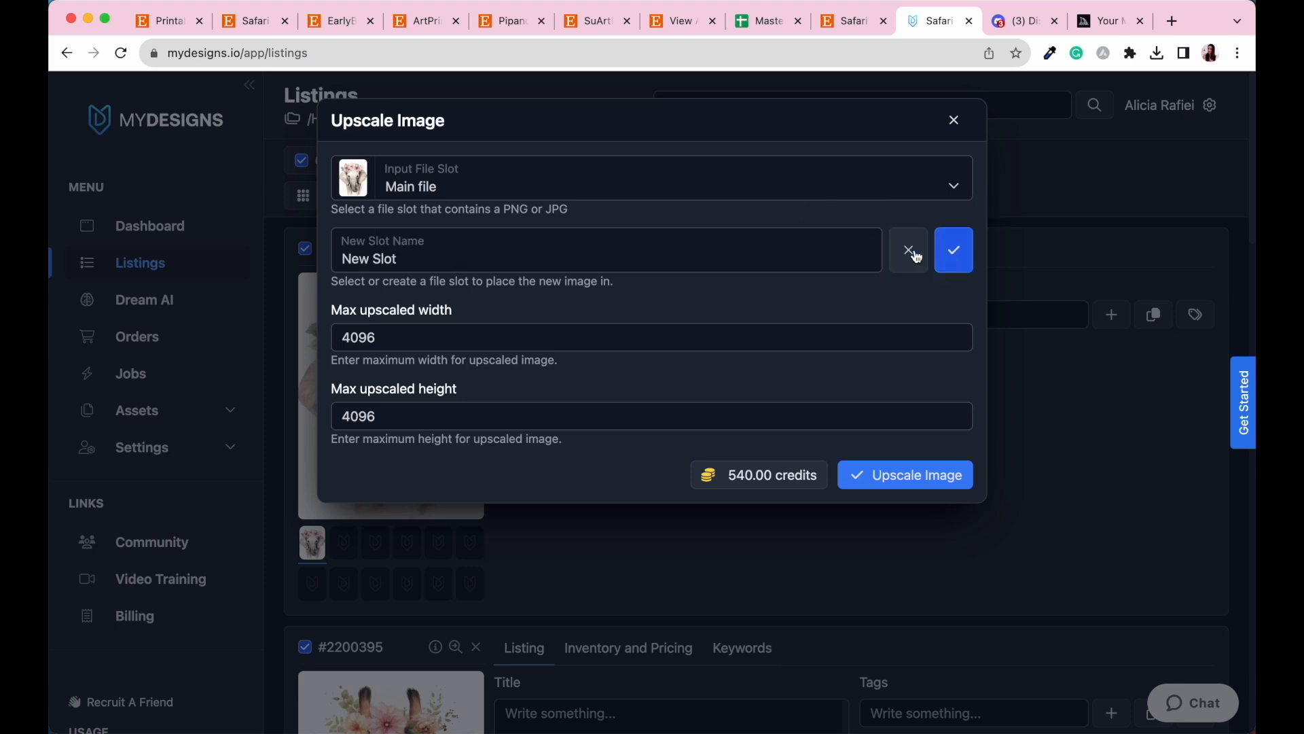
pyautogui.click(342, 258)
pyautogui.moveTo(342, 259); pyautogui.dragTo(556, 262)
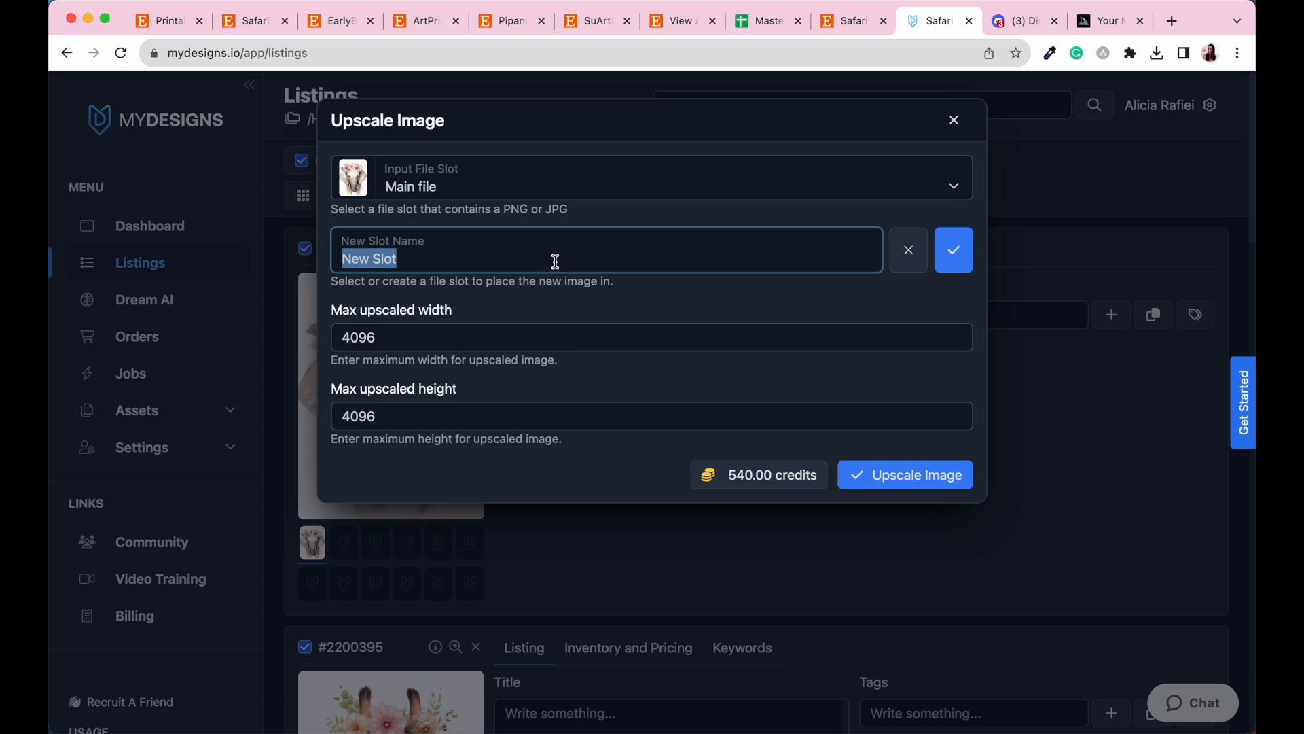
pyautogui.write('Upscaled')
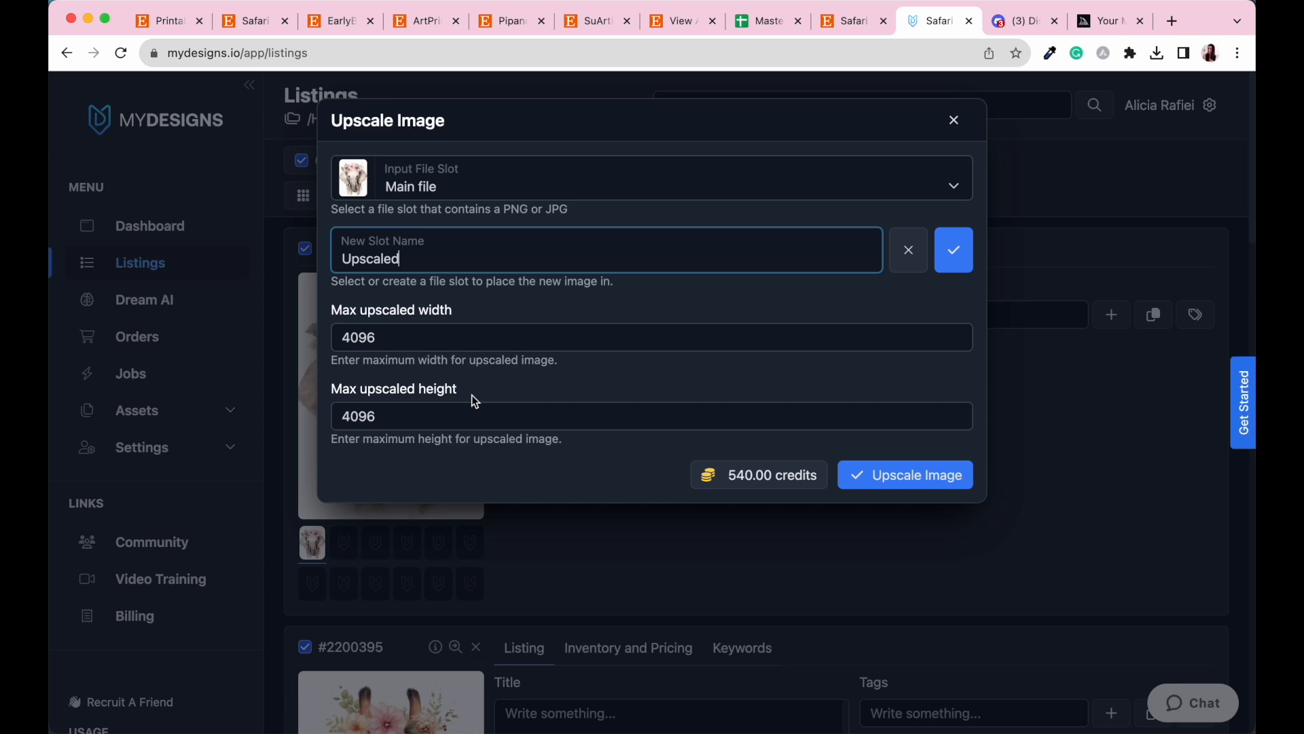
pyautogui.click(871, 479)
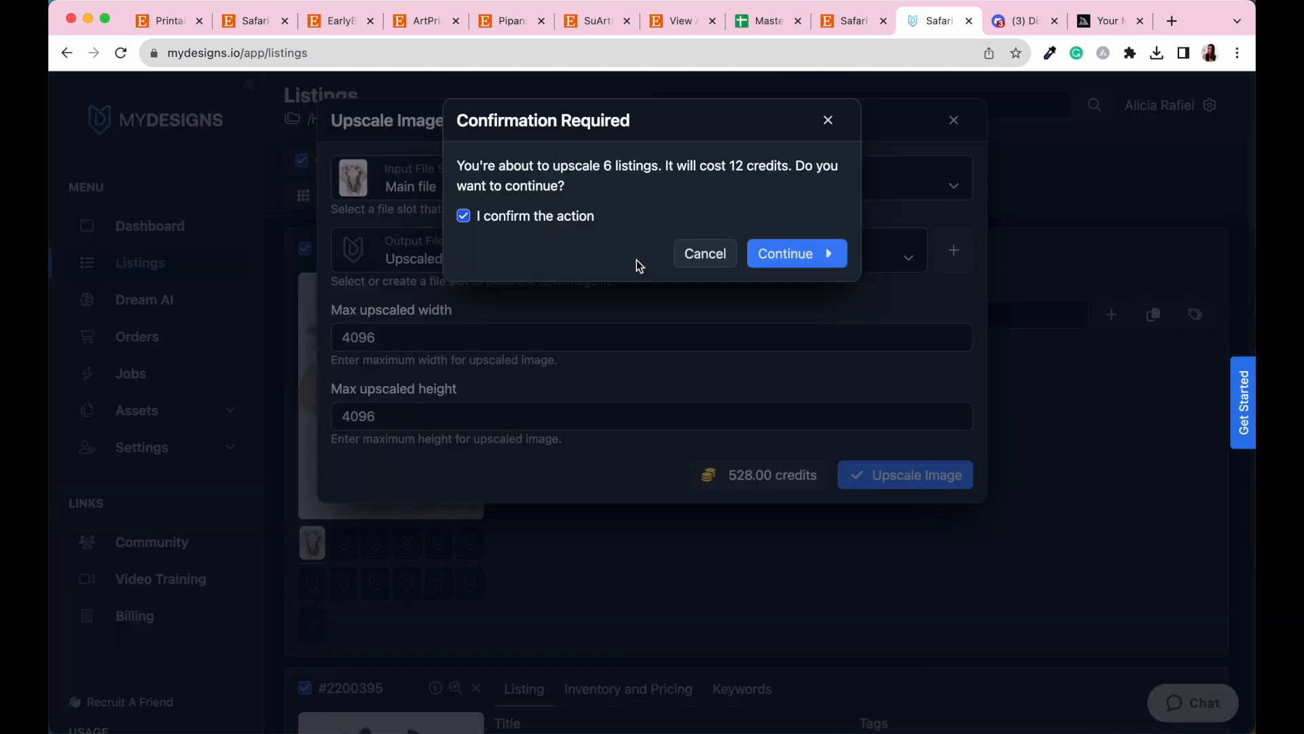
pyautogui.click(827, 253)
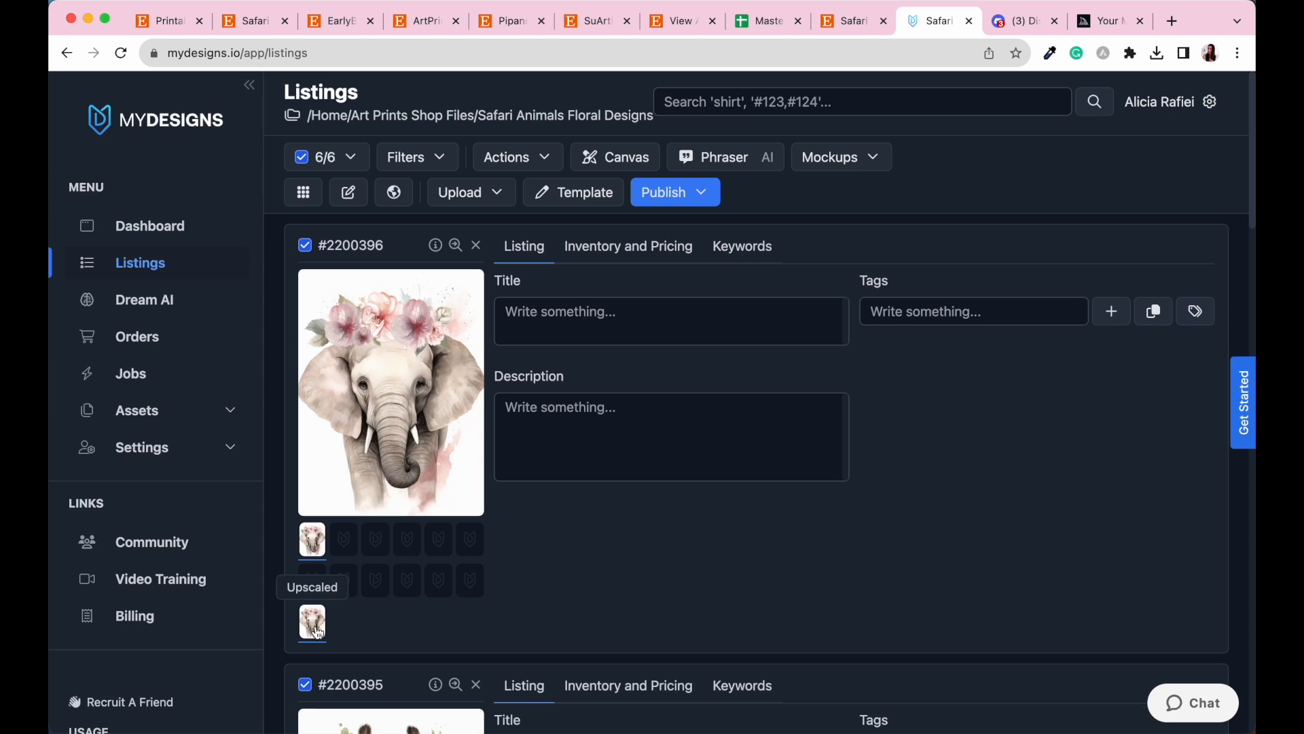
# - Check the Upscaled slot image of the safari animal listings
pyautogui.scroll(-9, 318, 628)
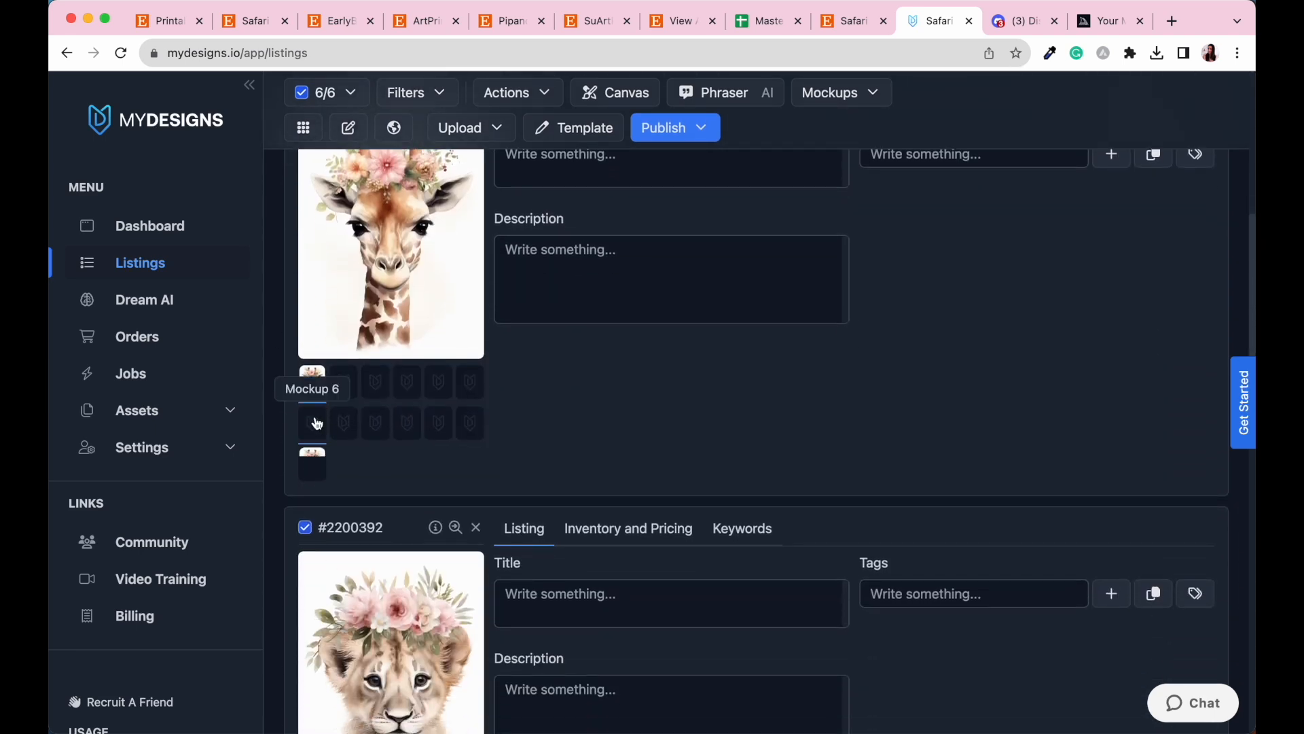
pyautogui.scroll(-6, 406, 497)
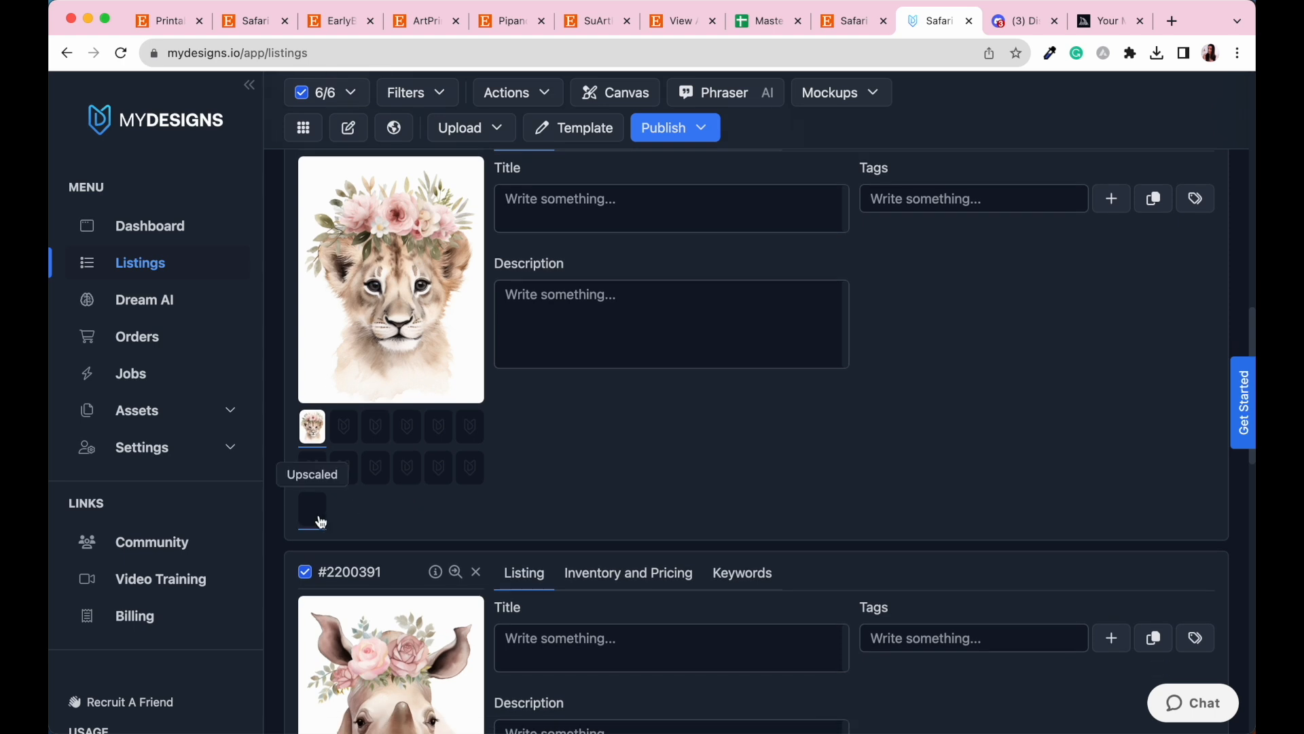
pyautogui.scroll(-3, 409, 518)
pyautogui.scroll(-3, 409, 514)
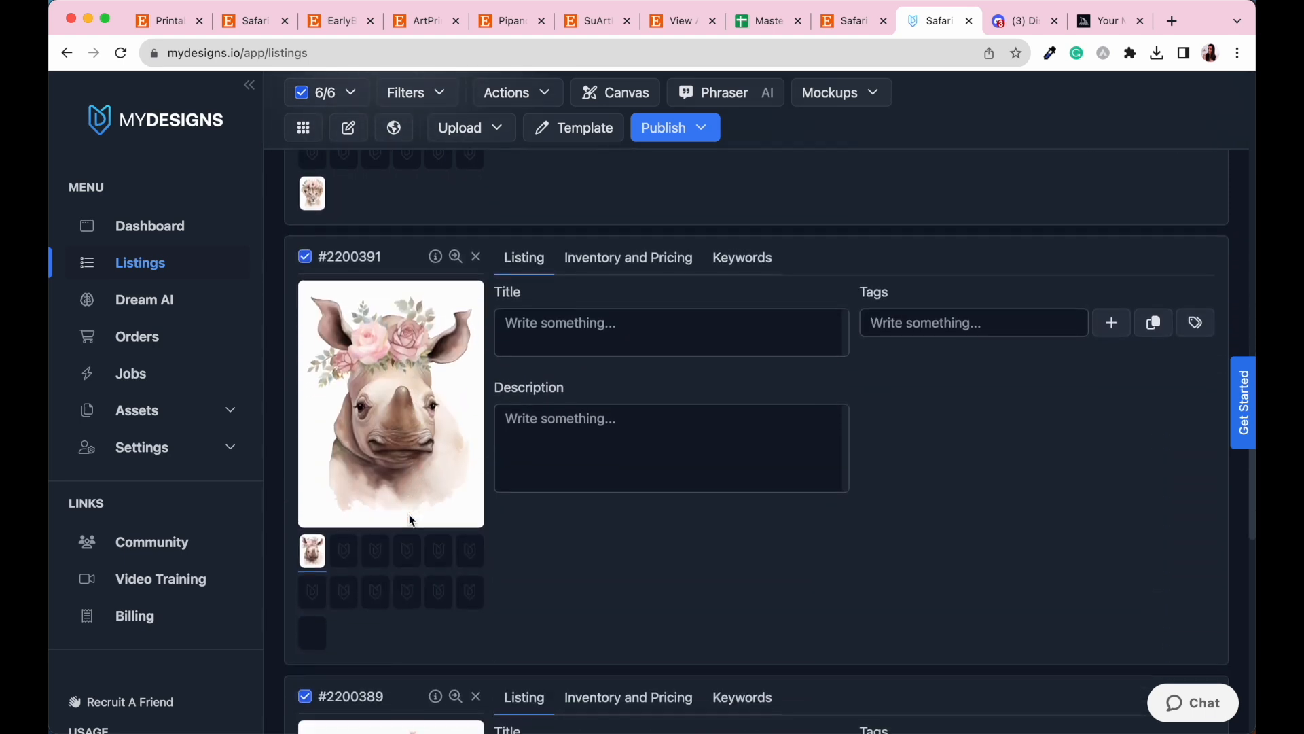
pyautogui.scroll(20, 315, 629)
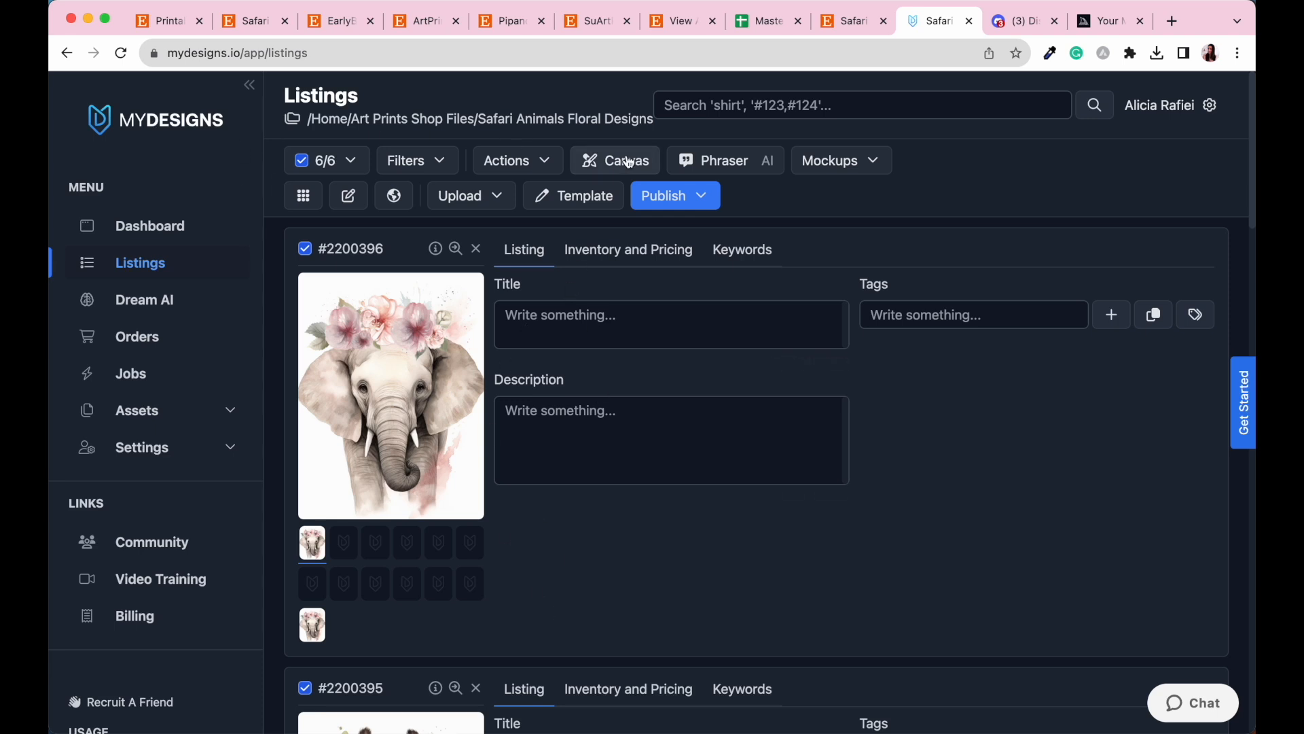
# - Set up background removal for all selected listings with the "Upscaled" slot as the input file
pyautogui.click(536, 163)
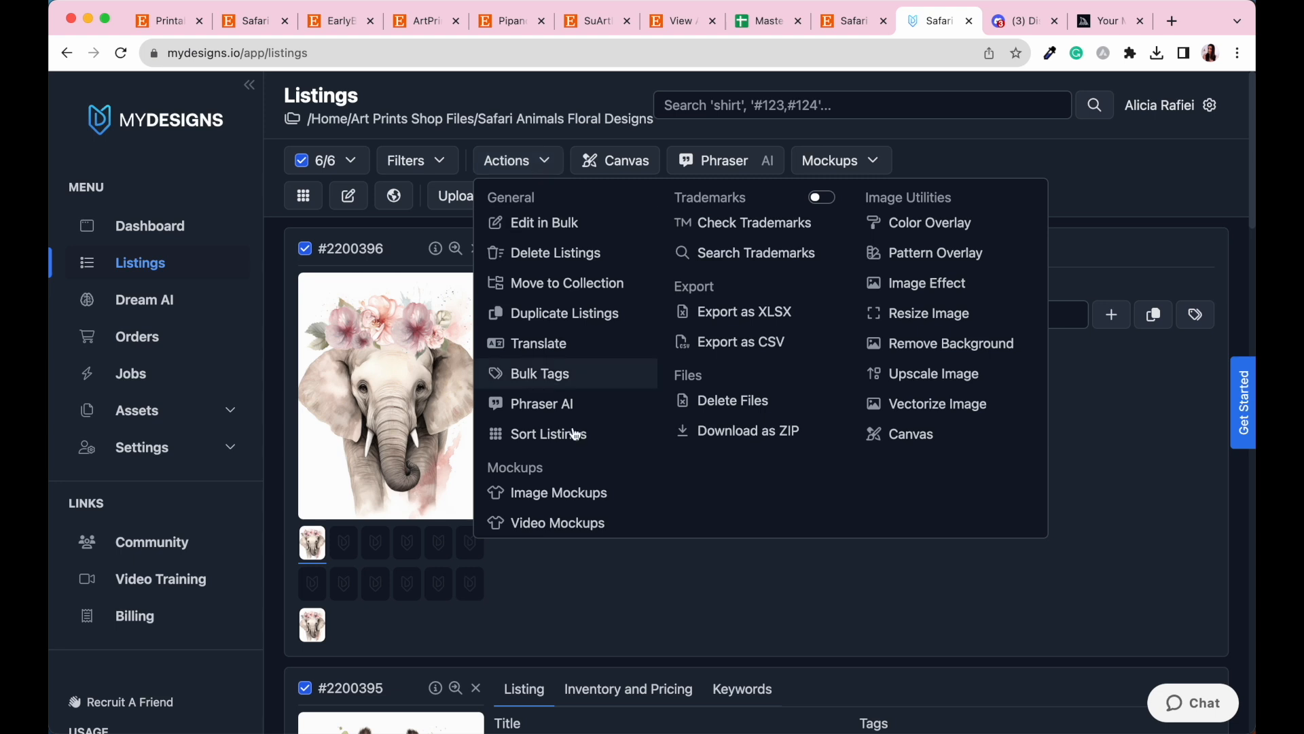
pyautogui.click(936, 343)
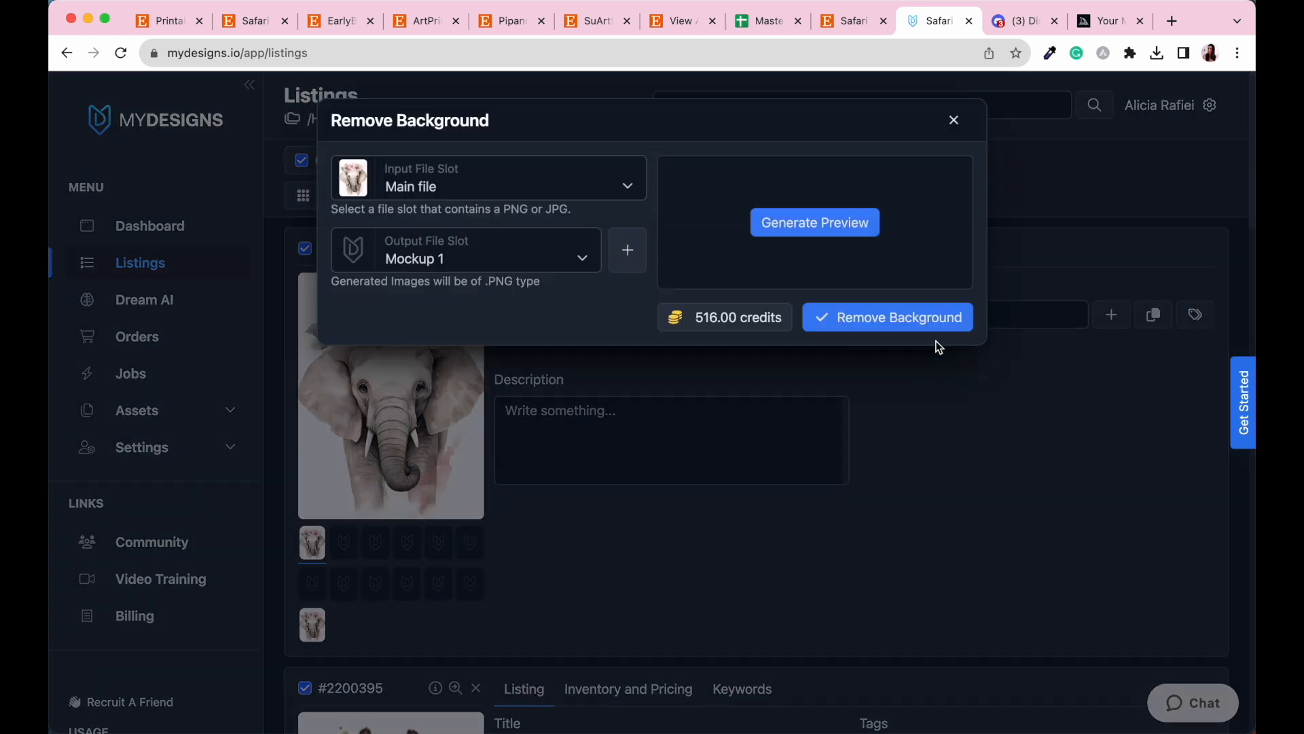
pyautogui.click(626, 186)
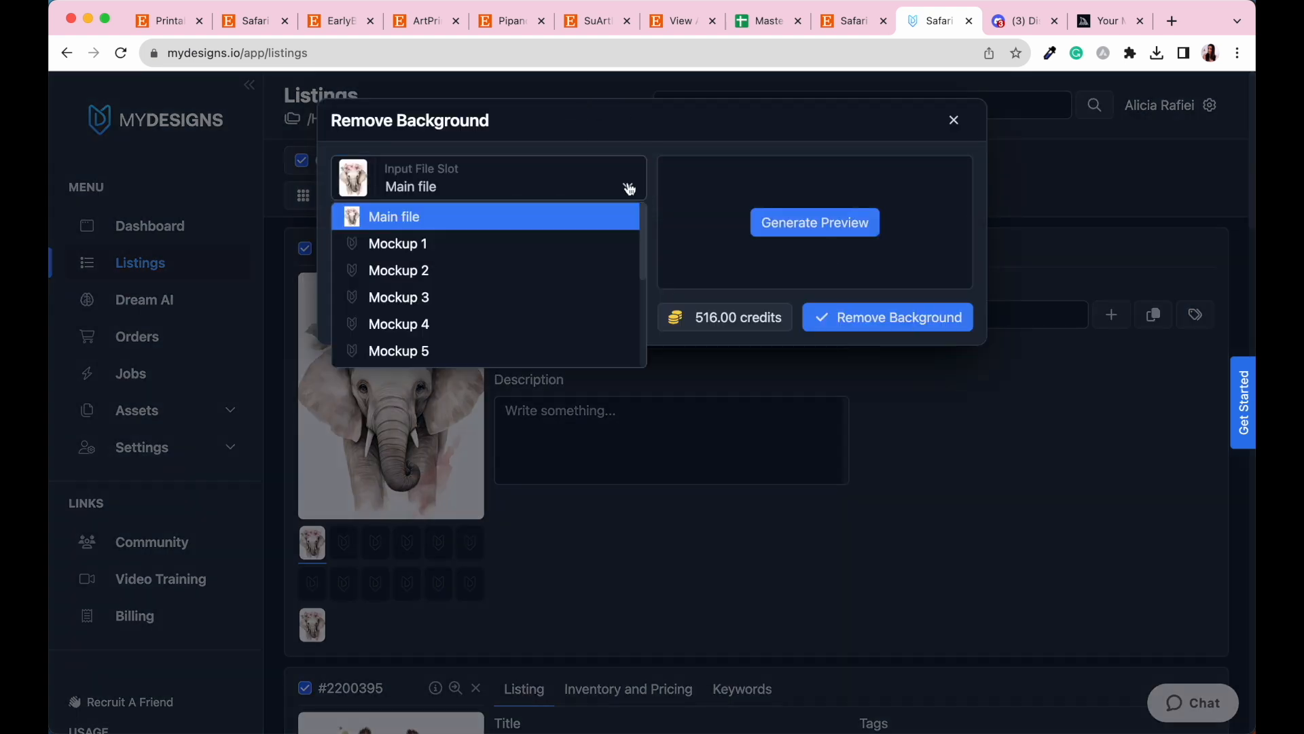
pyautogui.scroll(-5, 488, 299)
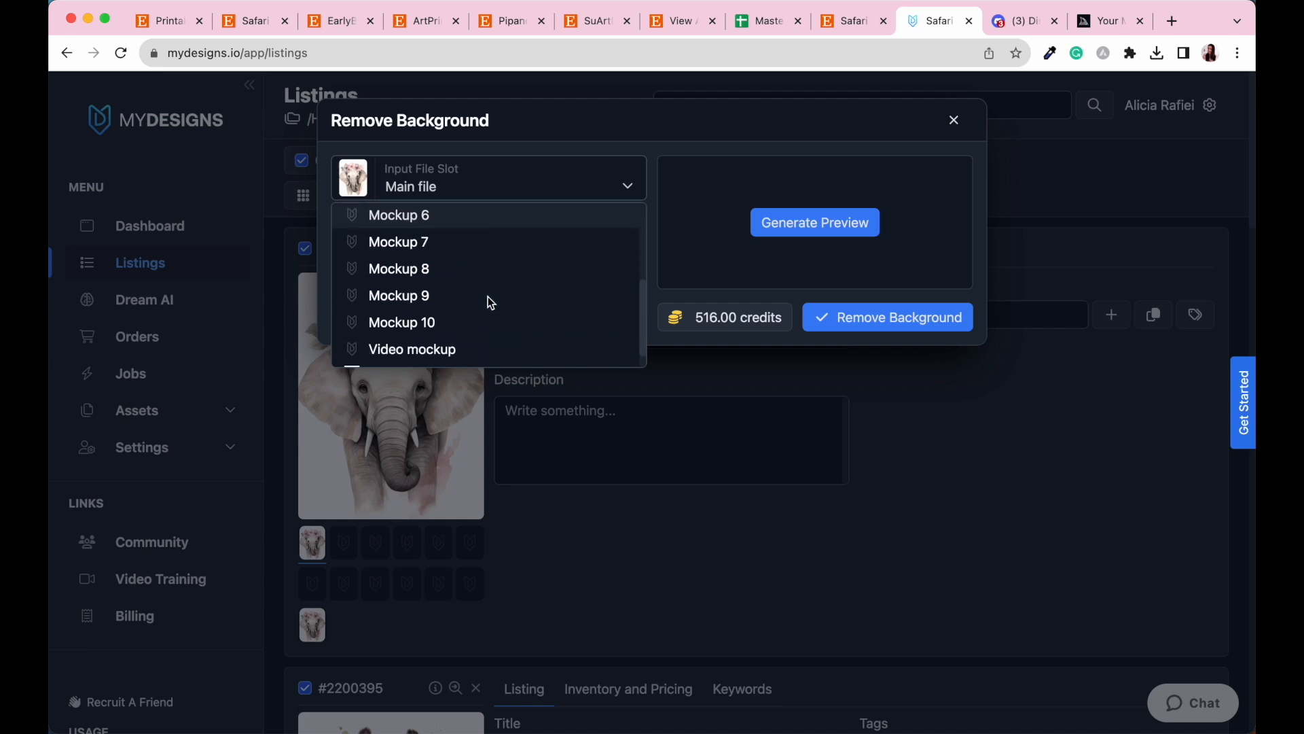
pyautogui.click(401, 348)
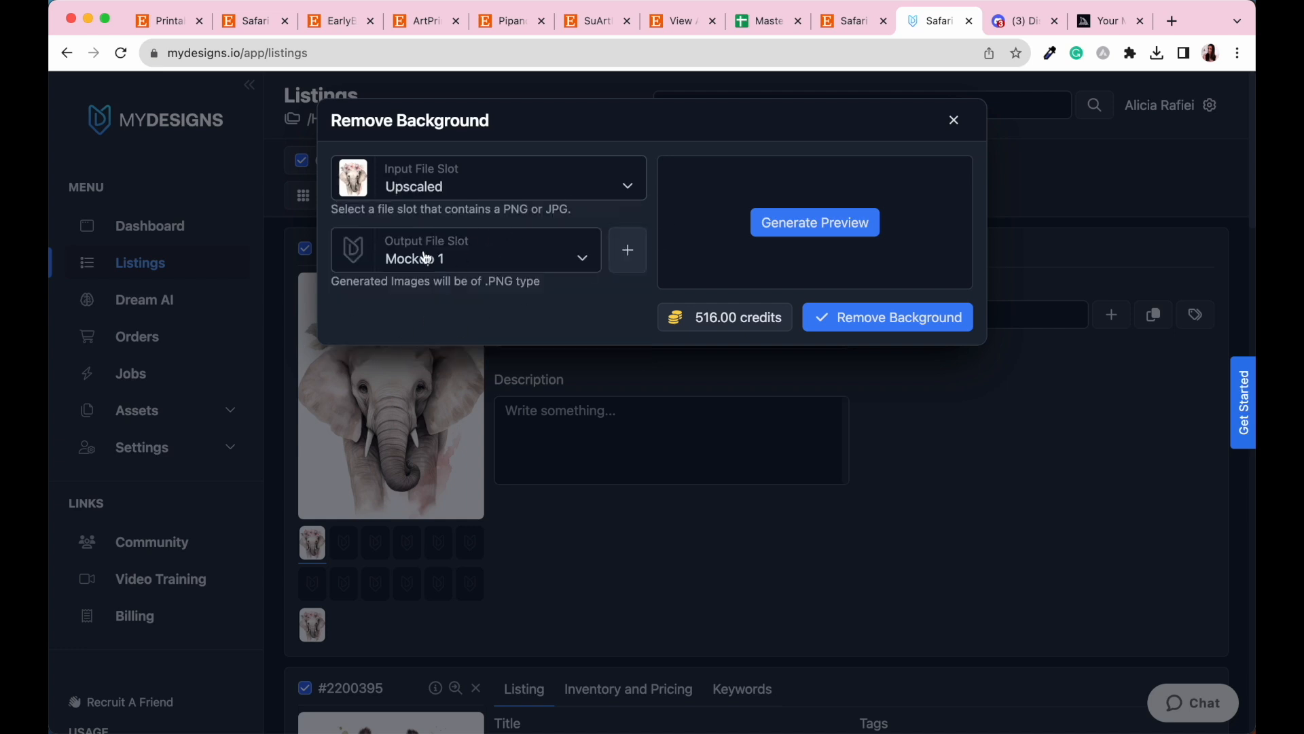
# - Add a new output slot named "BG Removed" to the collection and confirm removing the backgrounds
pyautogui.click(629, 257)
pyautogui.click(370, 262)
pyautogui.moveTo(430, 261); pyautogui.dragTo(324, 265)
pyautogui.write('B')
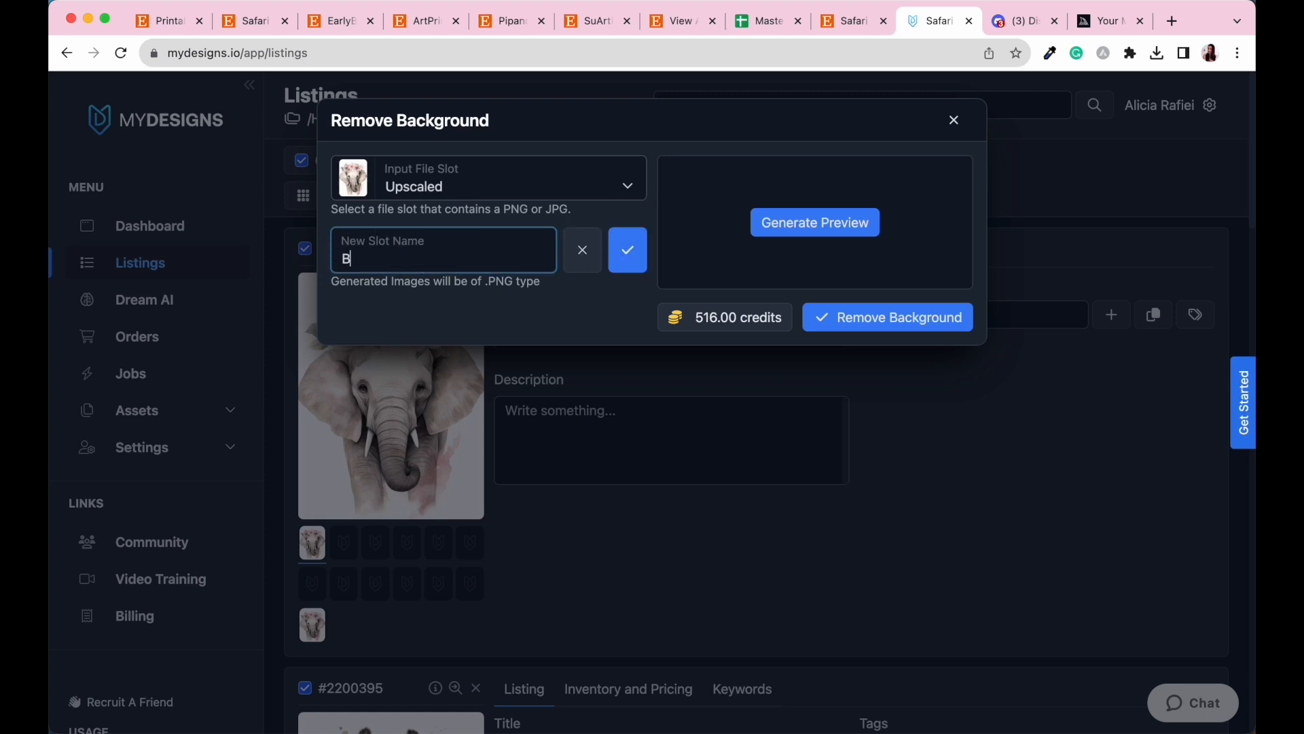
pyautogui.write('G Removed')
pyautogui.click(629, 261)
pyautogui.click(495, 219)
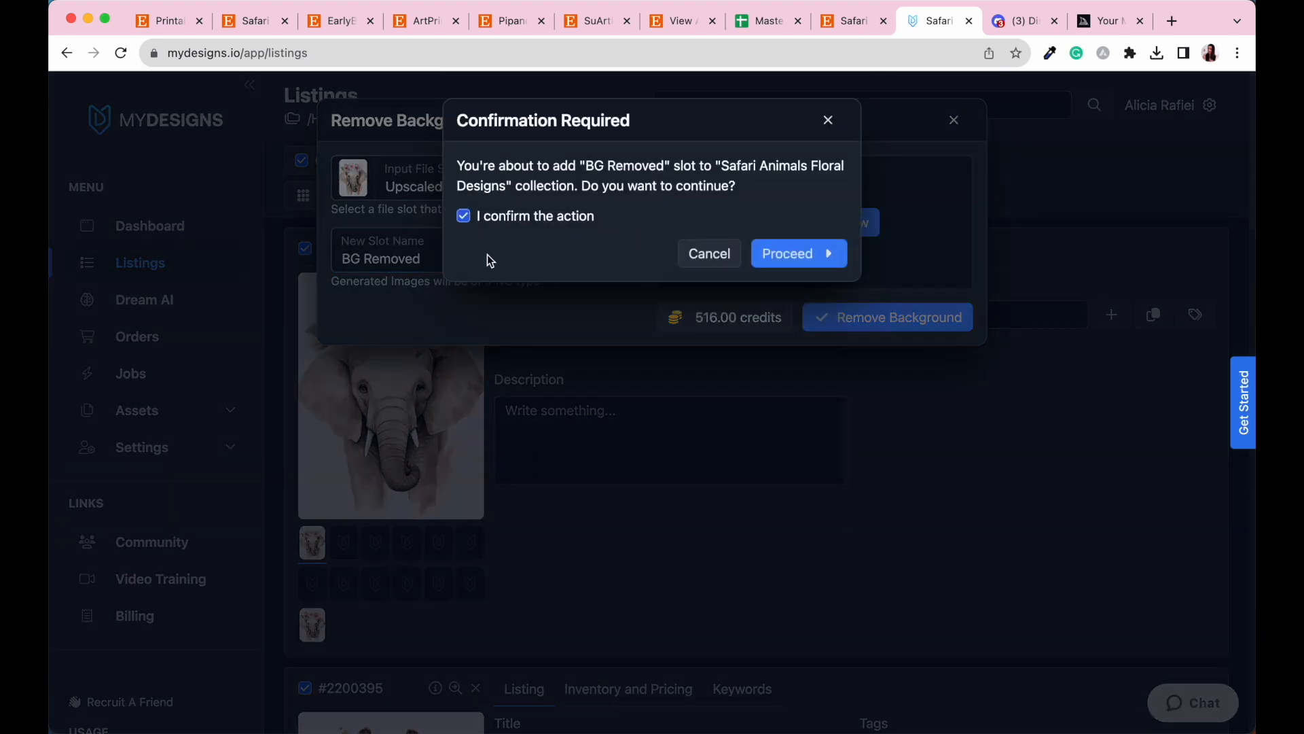
pyautogui.click(828, 269)
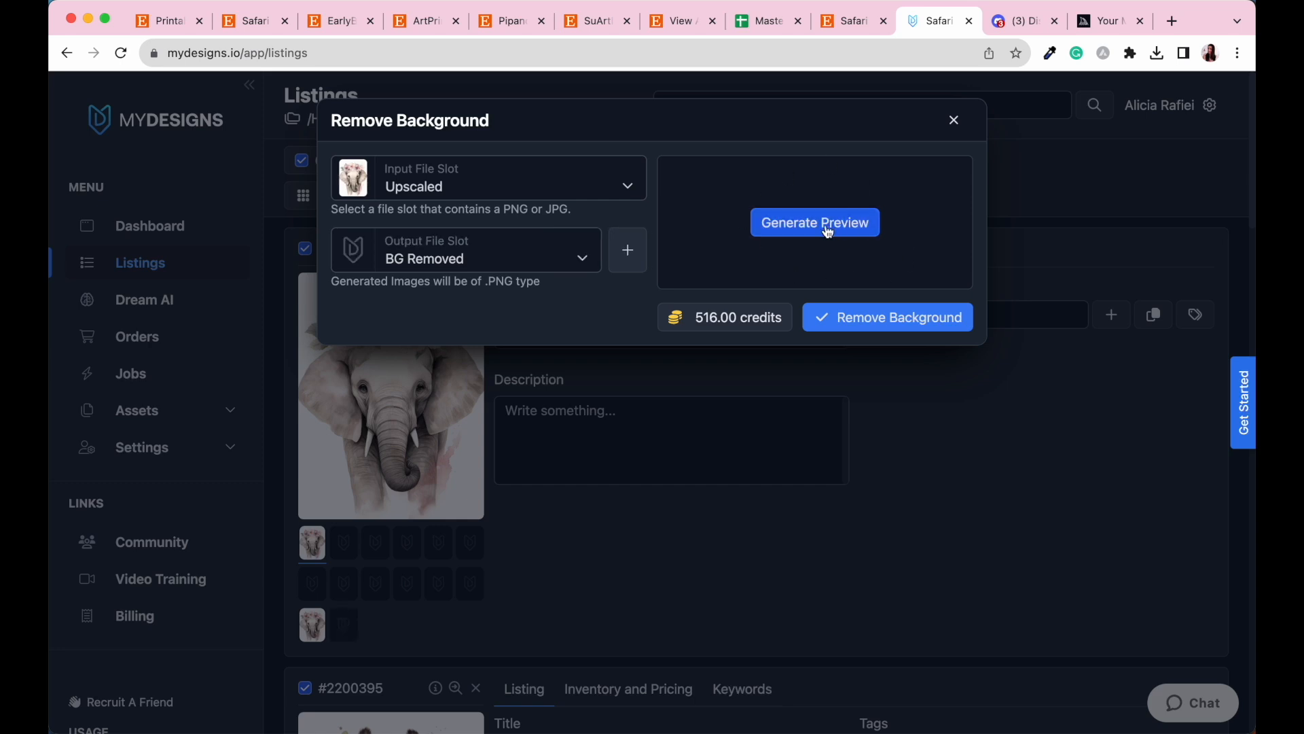
pyautogui.click(919, 329)
pyautogui.click(524, 224)
pyautogui.click(830, 254)
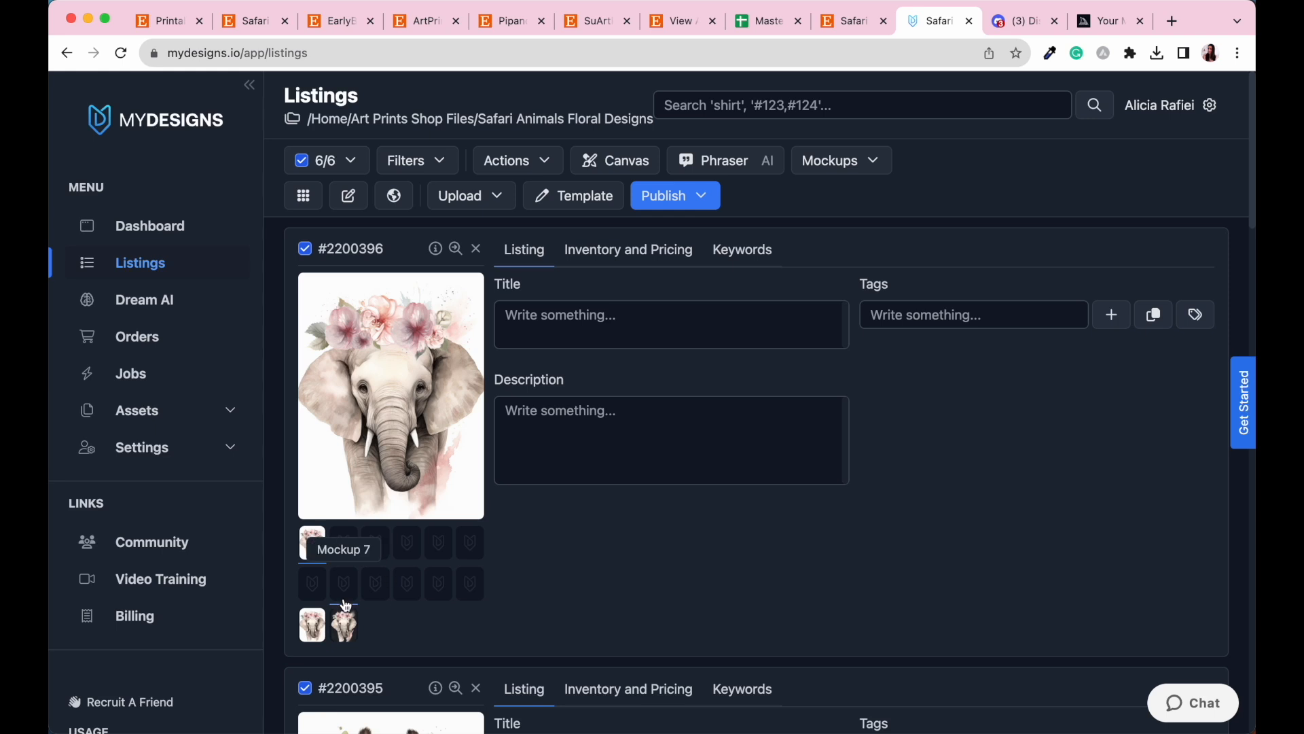
# - Examine the "BG Removed" image of each safari listing from the elephant to the zebra
pyautogui.click(346, 626)
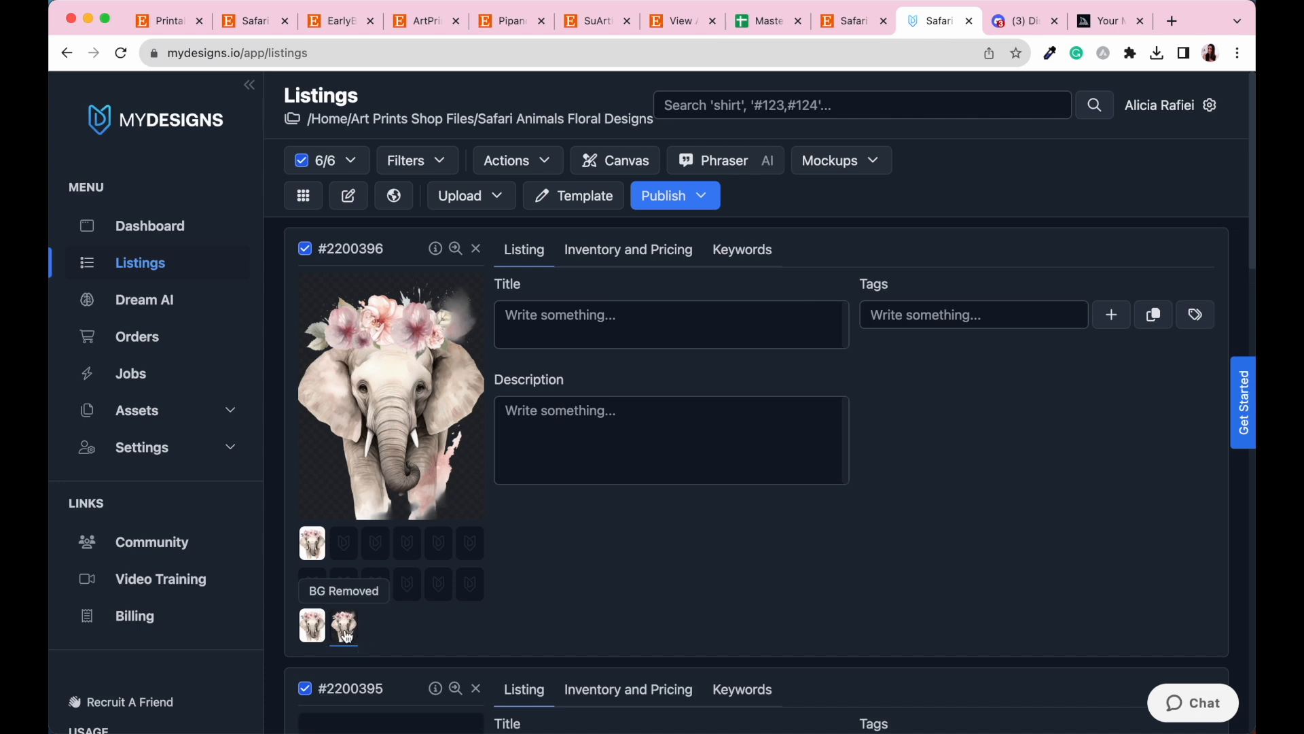
pyautogui.scroll(-3, 503, 640)
pyautogui.scroll(-10, 503, 641)
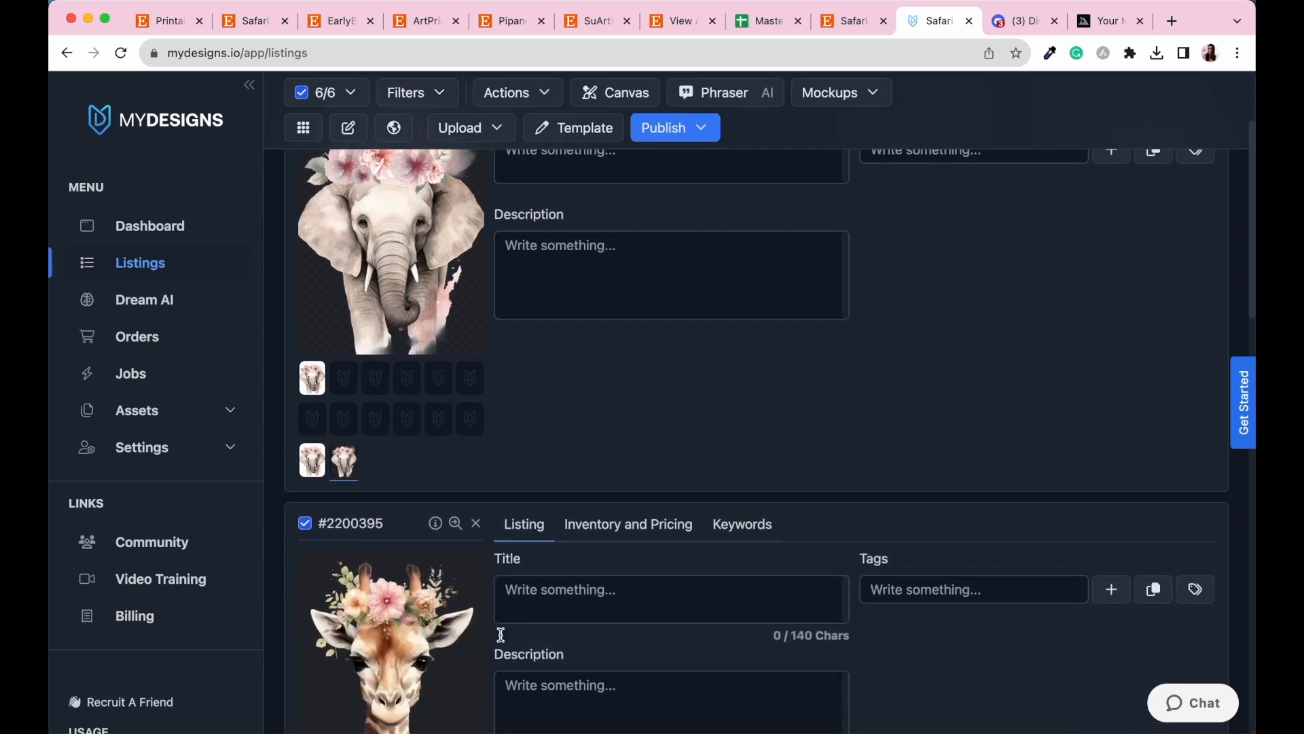
pyautogui.scroll(-8, 503, 641)
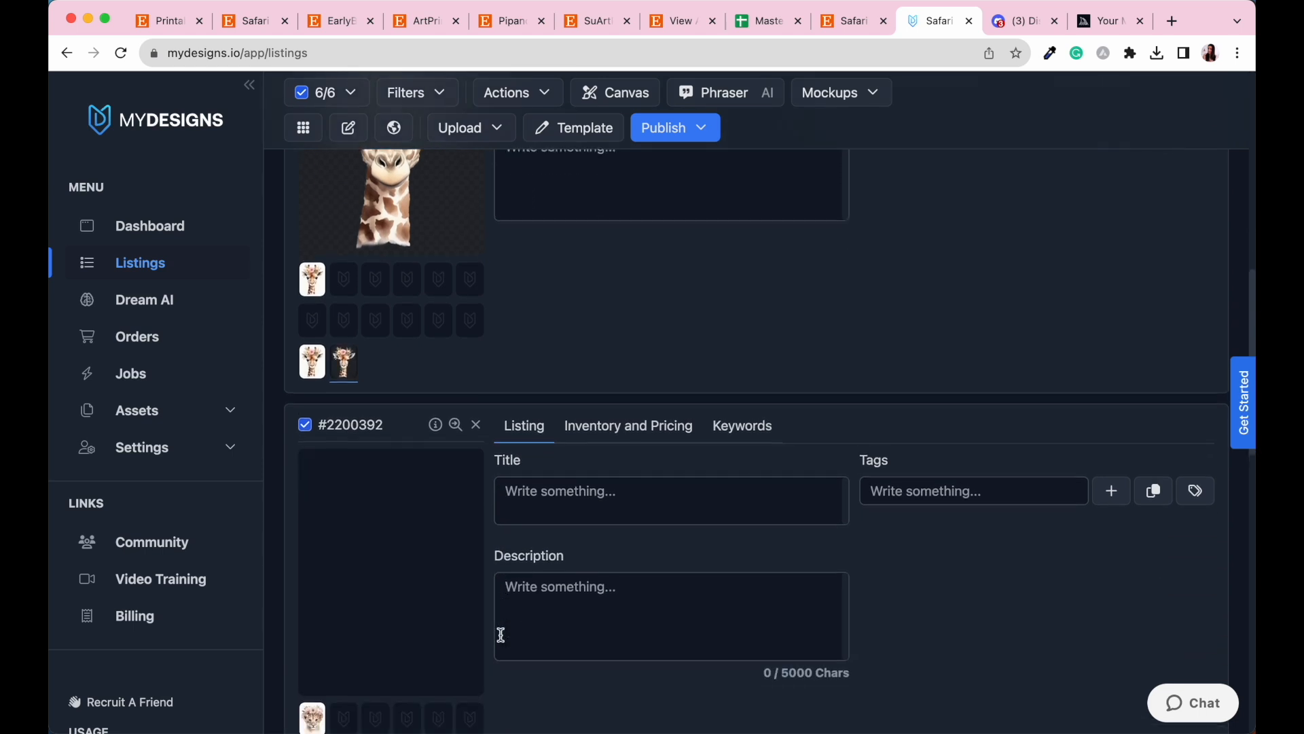
pyautogui.scroll(-8, 503, 641)
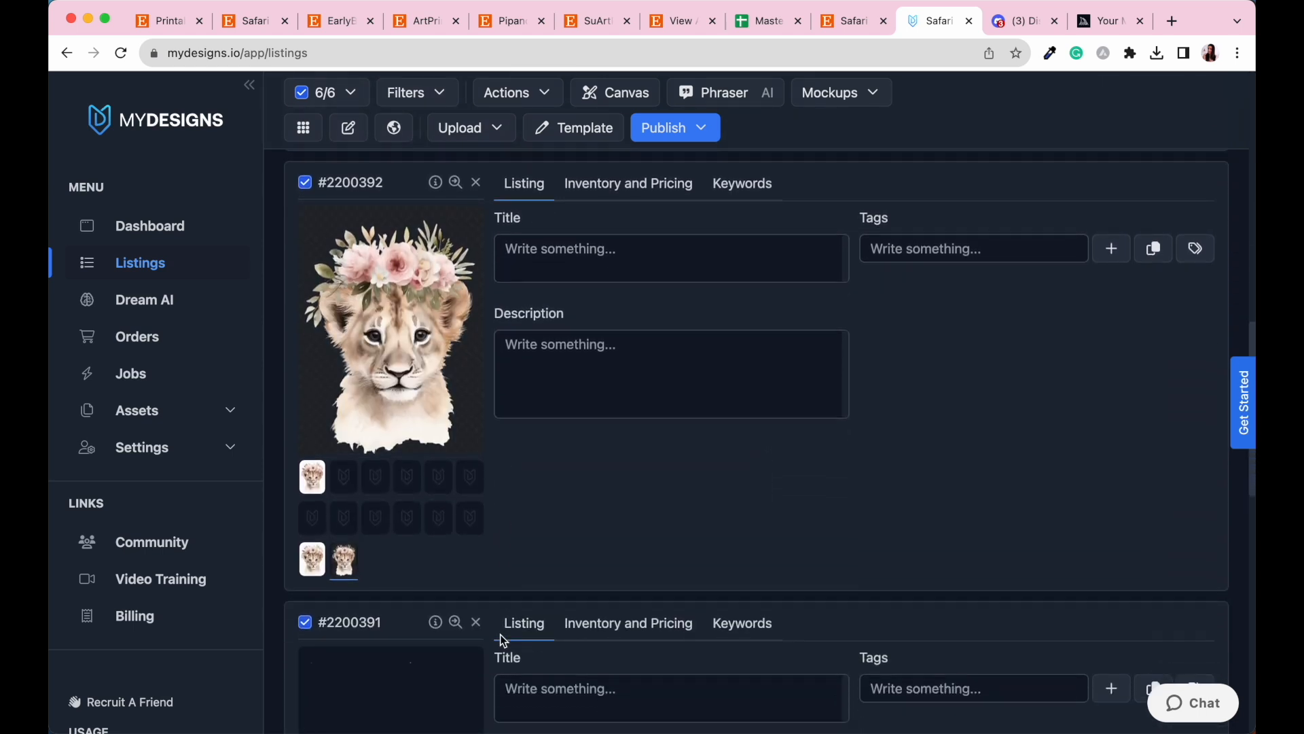
pyautogui.scroll(-11, 504, 640)
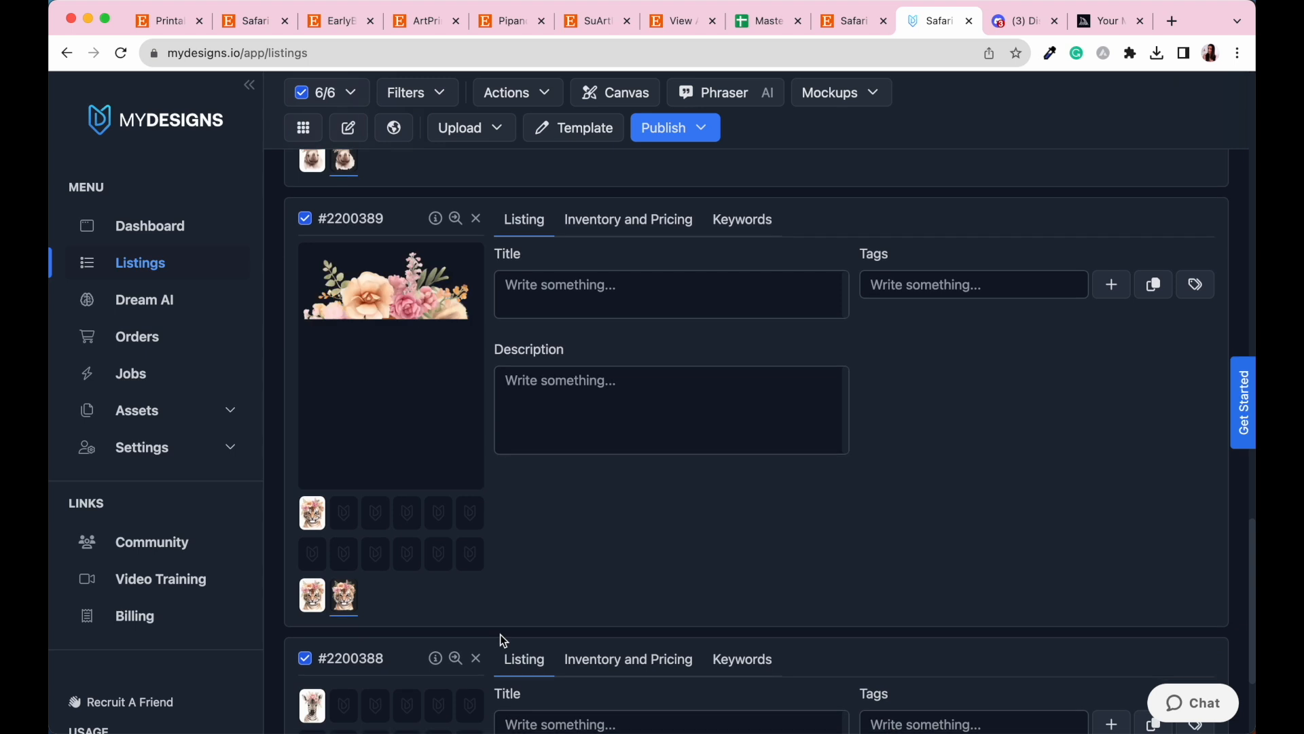
pyautogui.scroll(-2, 503, 640)
pyautogui.scroll(-5, 501, 637)
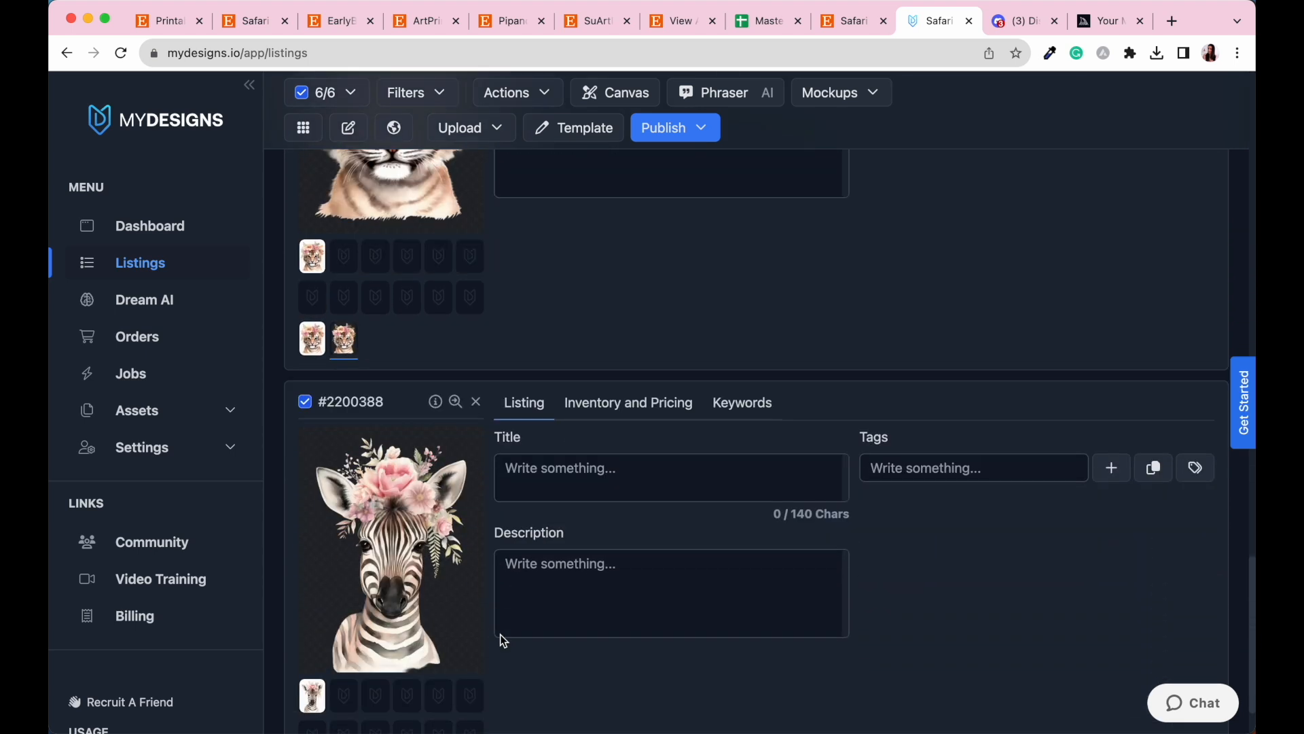
pyautogui.scroll(-20, 579, 602)
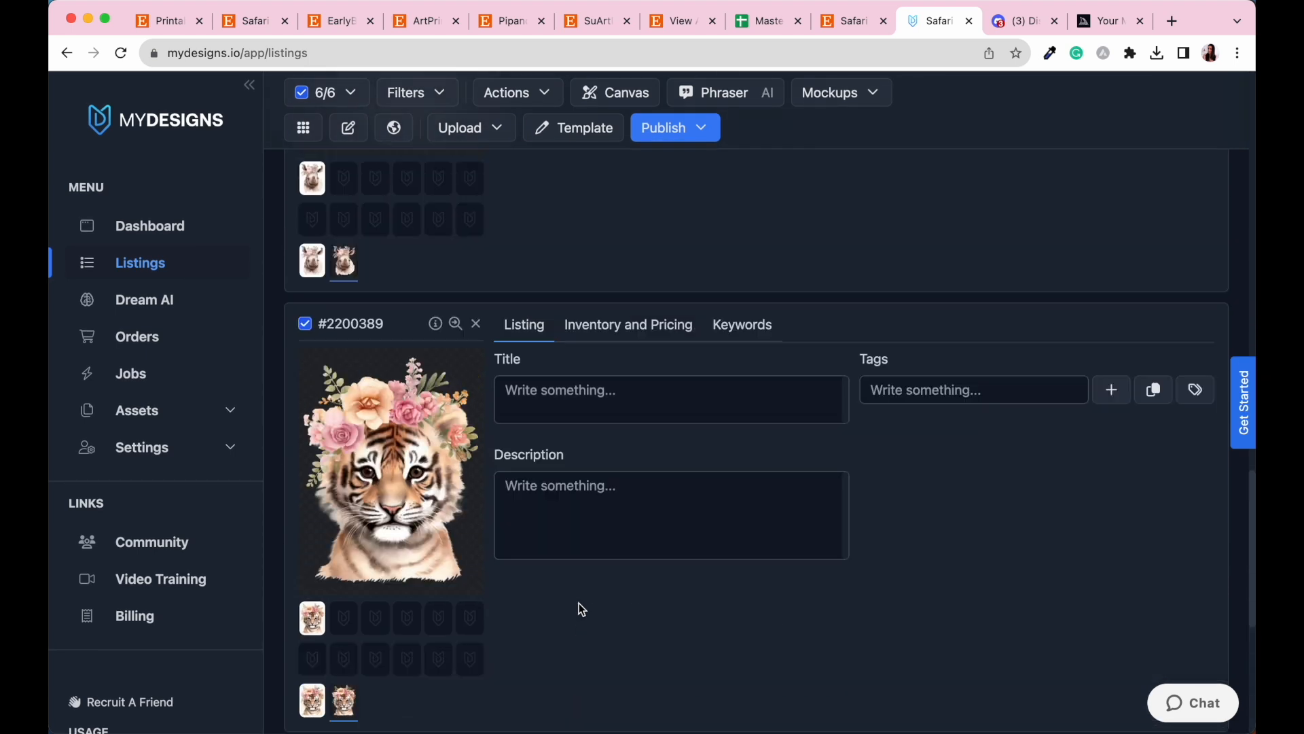
pyautogui.scroll(8, 579, 602)
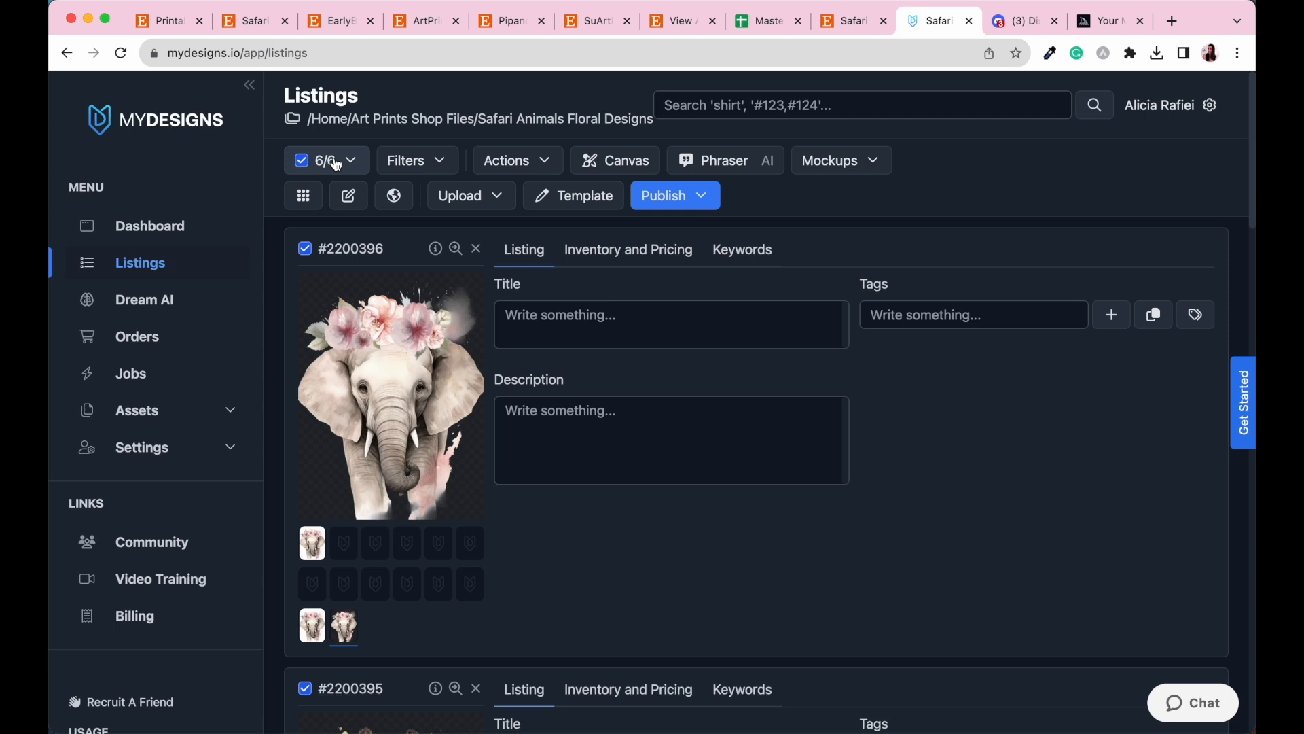
# - Download the "BG Removed" files of all selected listings as a ZIP, with names based on File Name
pyautogui.click(553, 162)
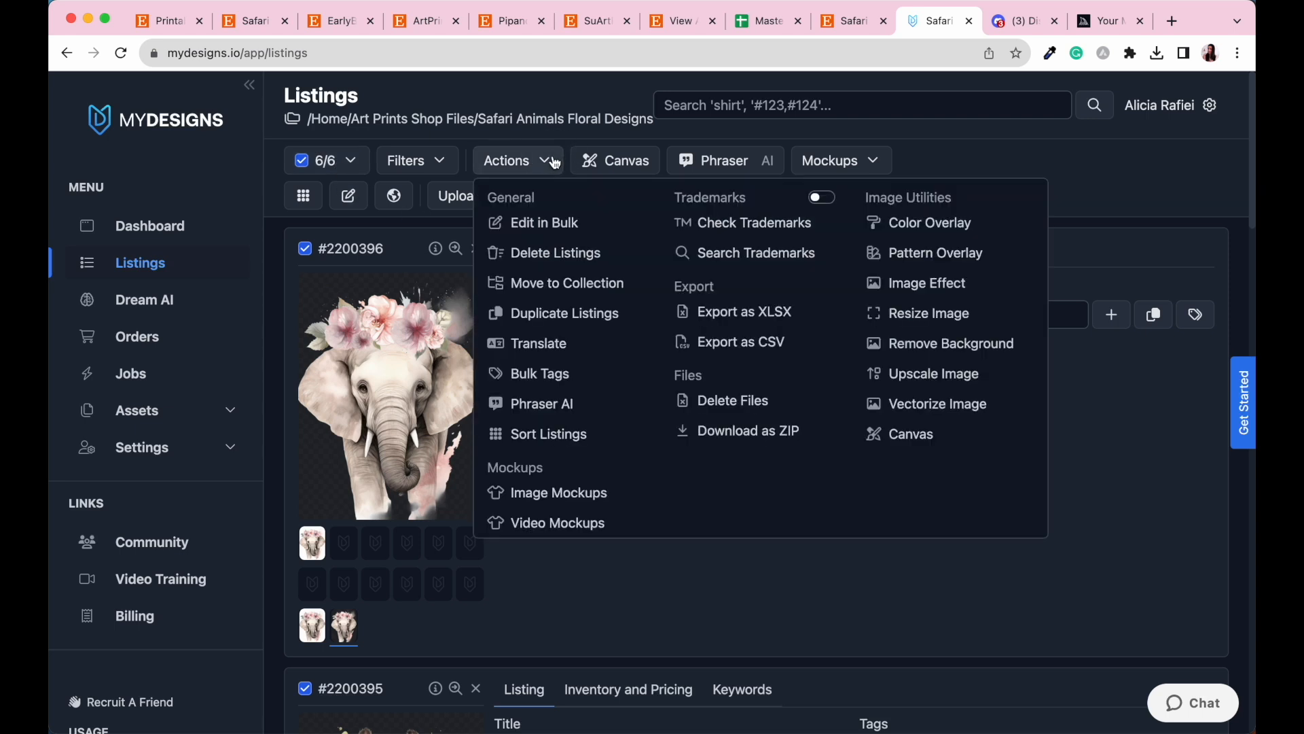
pyautogui.click(759, 435)
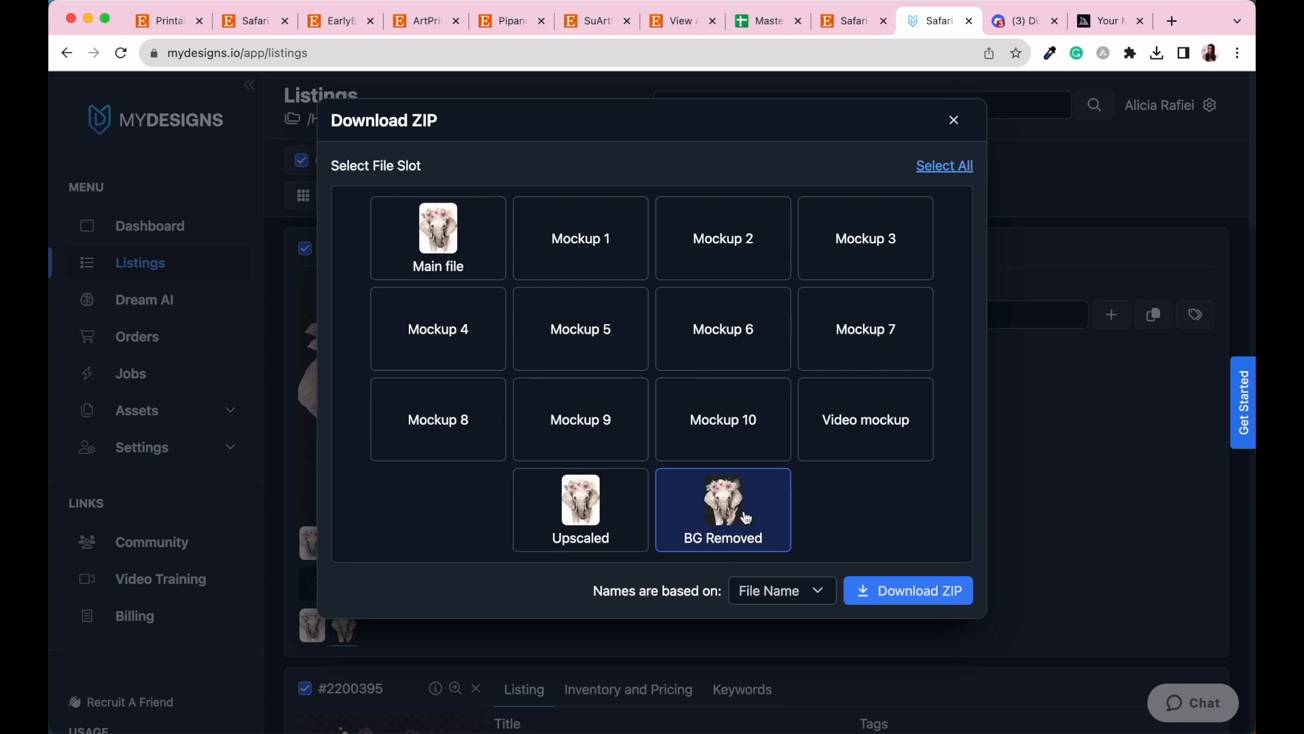
pyautogui.click(938, 597)
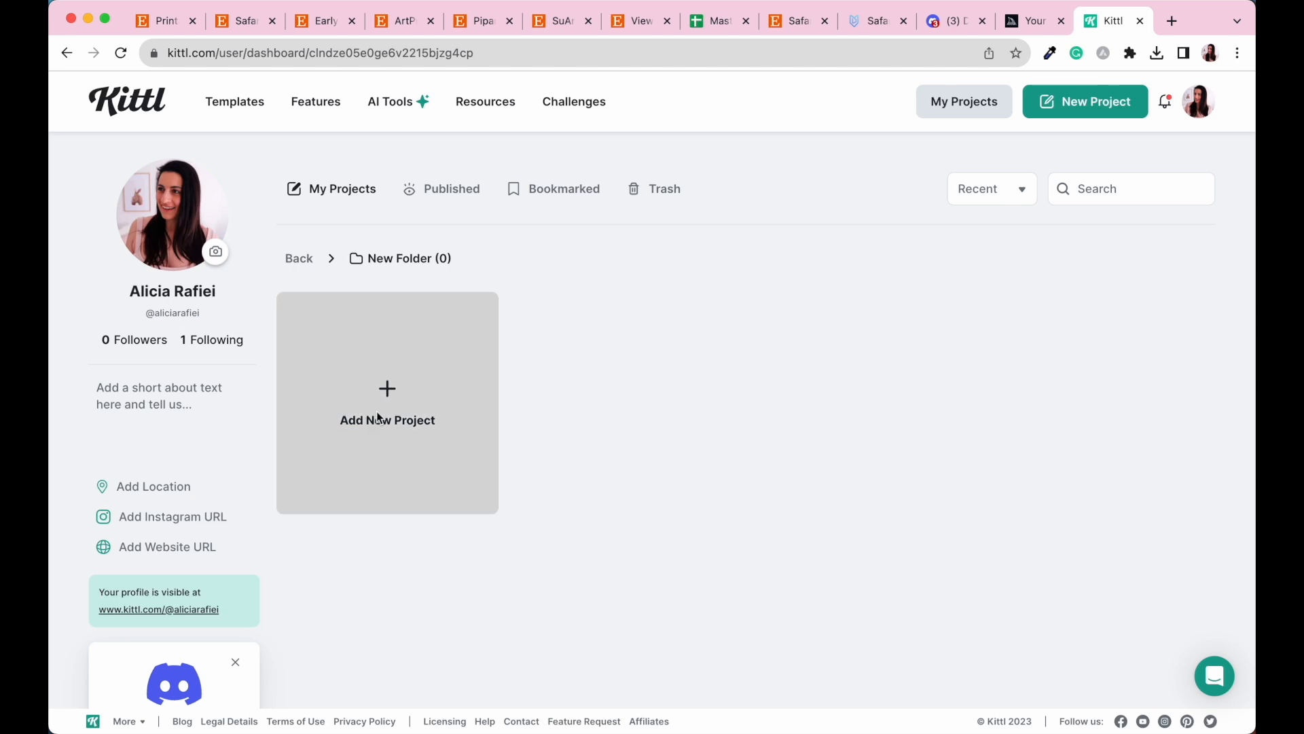
# - In Kittl, create a new project with a 7200 by 10800 pixel portrait artboard at 300 DPI
pyautogui.click(387, 394)
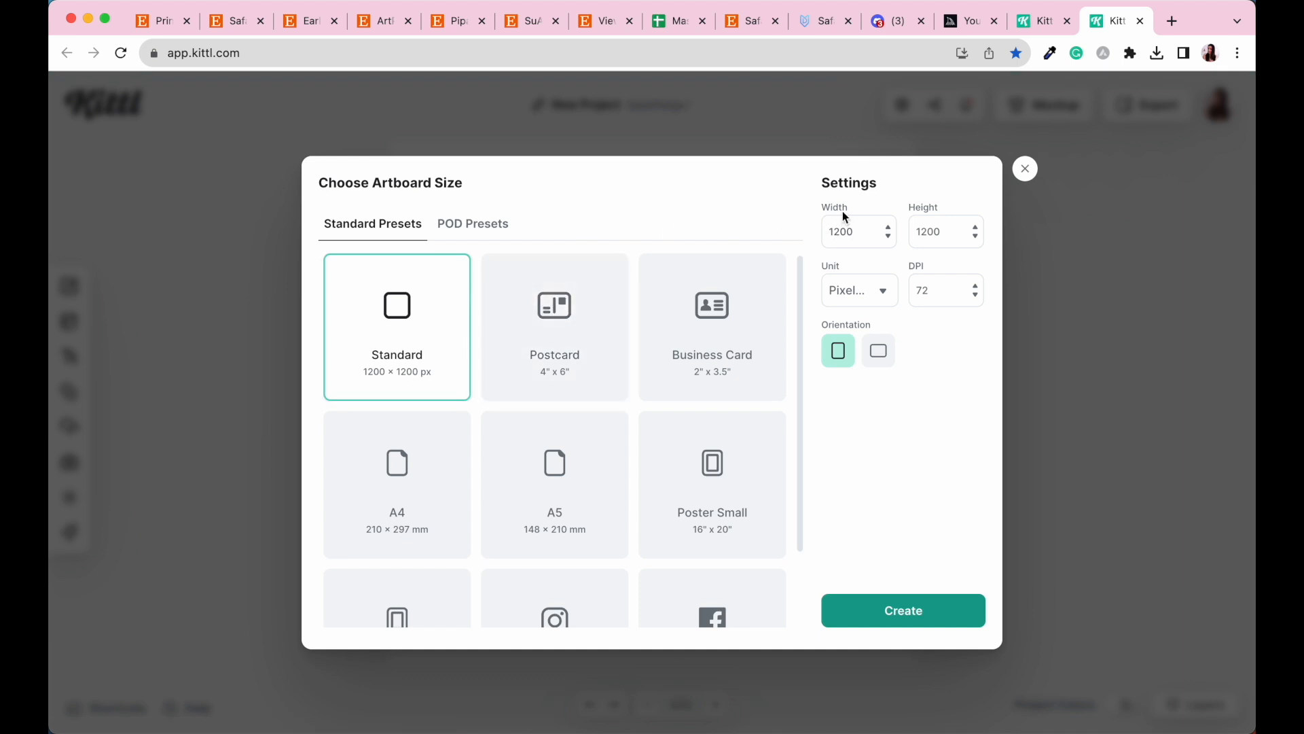
pyautogui.doubleClick(853, 238)
pyautogui.write('7200')
pyautogui.doubleClick(934, 234)
pyautogui.click(946, 234)
pyautogui.moveTo(935, 236); pyautogui.dragTo(915, 232)
pyautogui.write('10800')
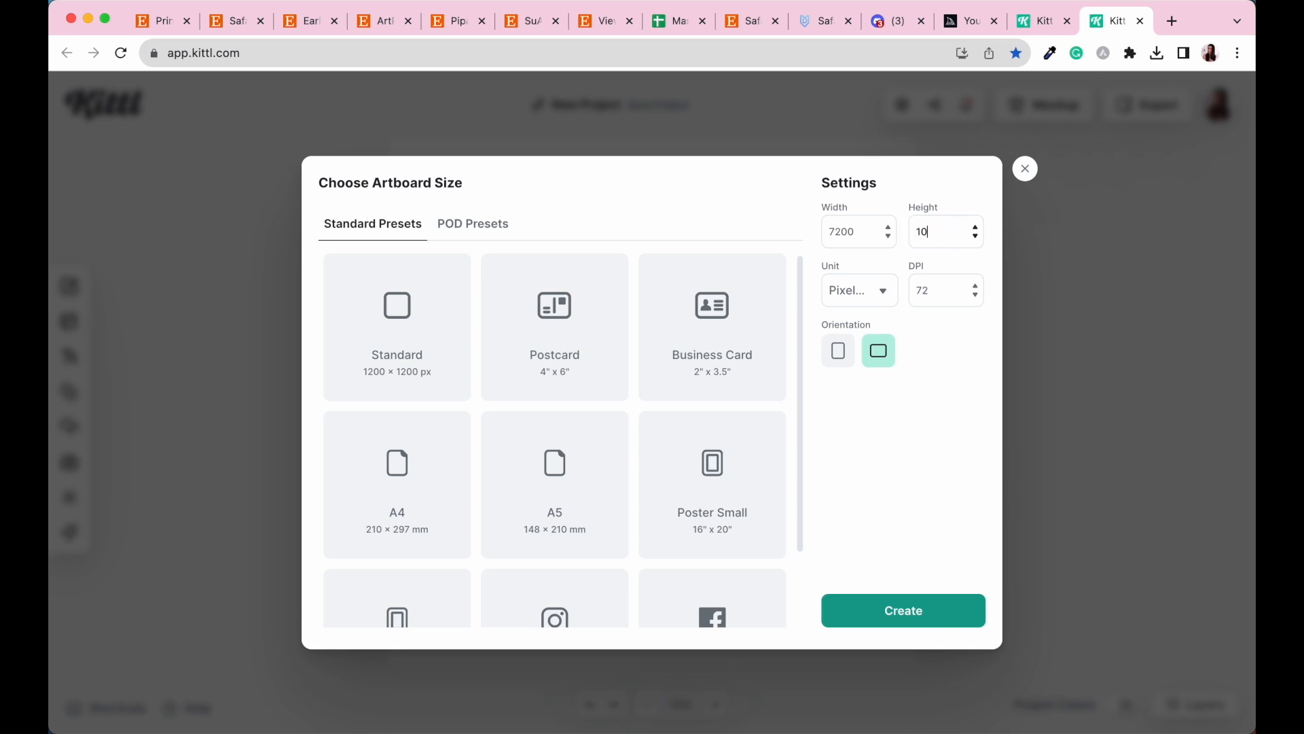
pyautogui.doubleClick(936, 289)
pyautogui.write('300')
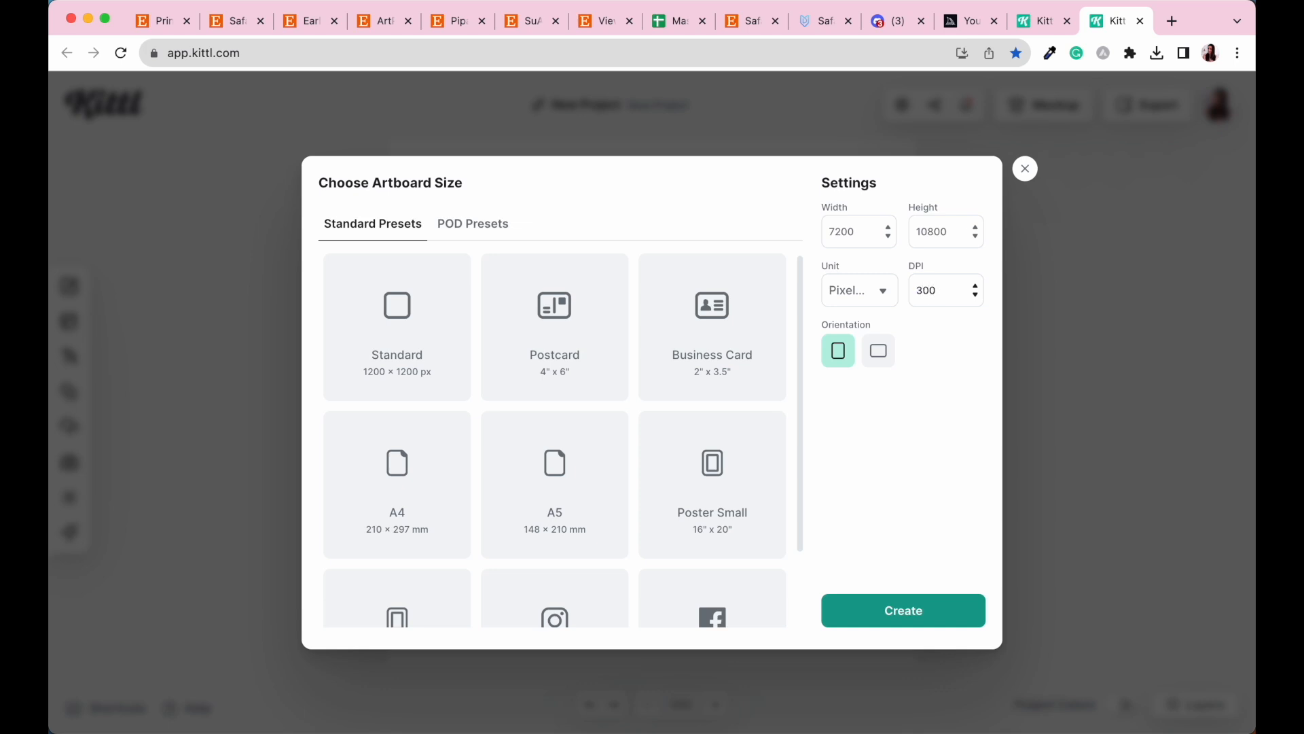
pyautogui.click(896, 617)
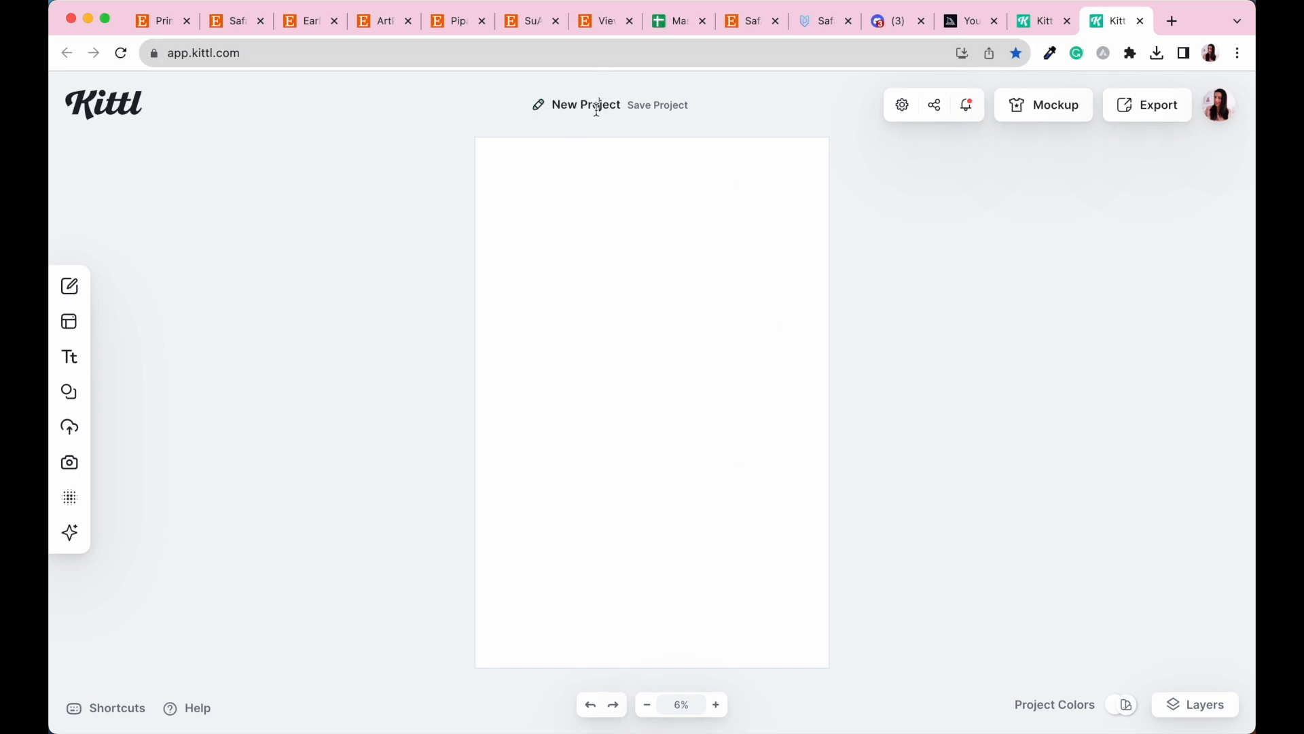
# - Rename the new project as "Safari Nursery Prints"
pyautogui.moveTo(620, 104); pyautogui.dragTo(555, 101)
pyautogui.press('BackSpace')
pyautogui.write('Safari Nursery Prints')
pyautogui.click(842, 249)
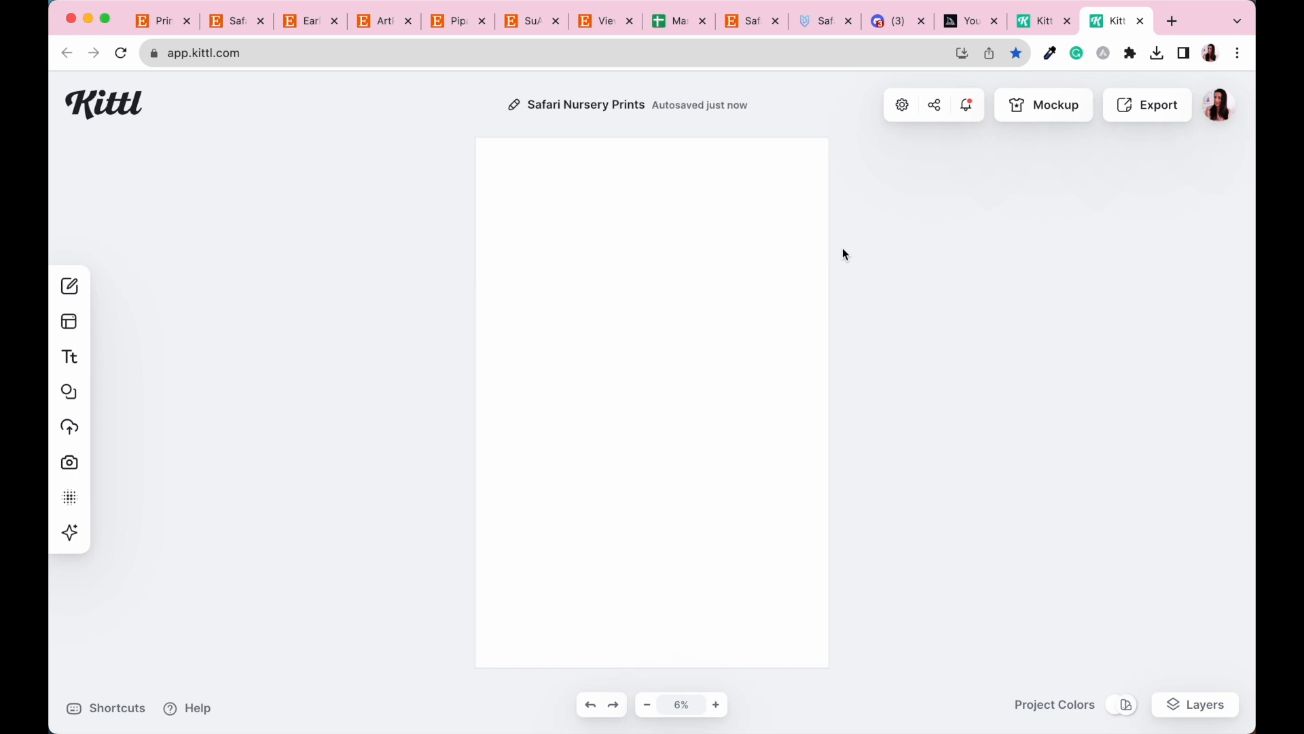
# - Place the uploaded giraffe from the Safari Animals folder on the artboard and enlarge it to about three quarters of the artboard's width
pyautogui.moveTo(70, 482)
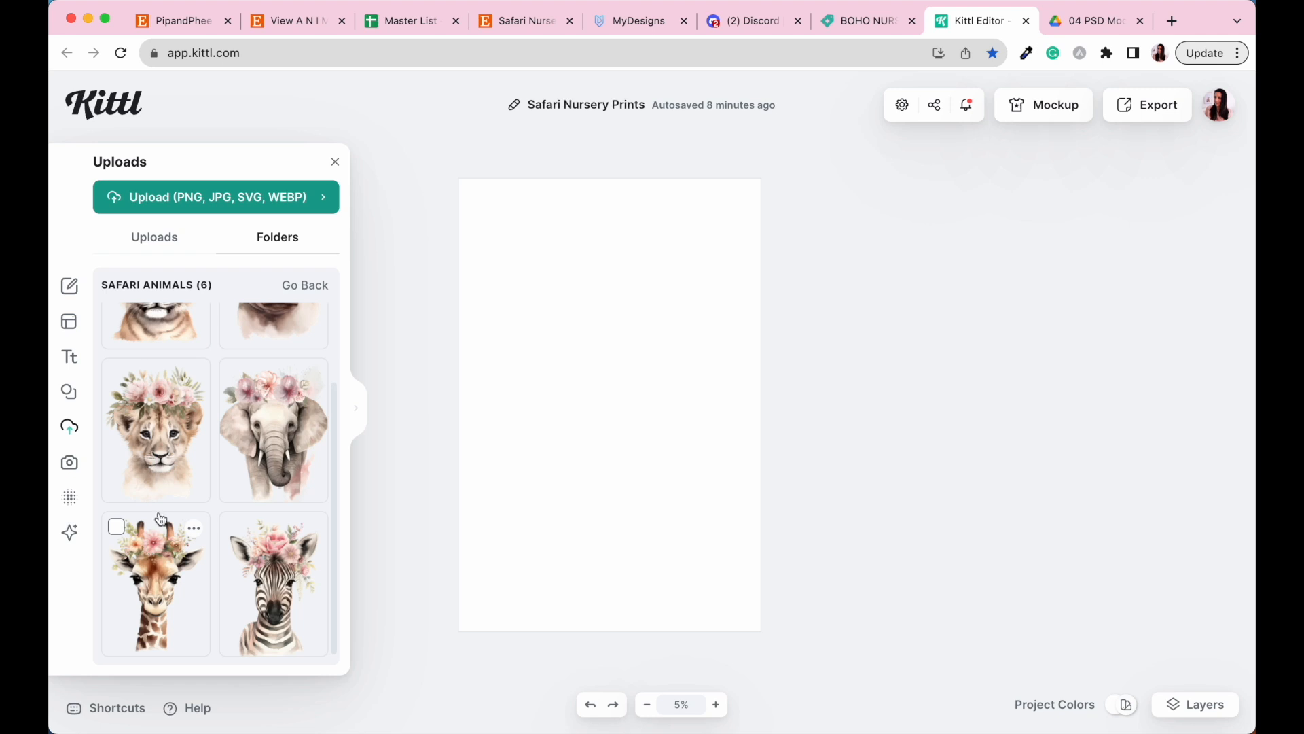
pyautogui.click(169, 579)
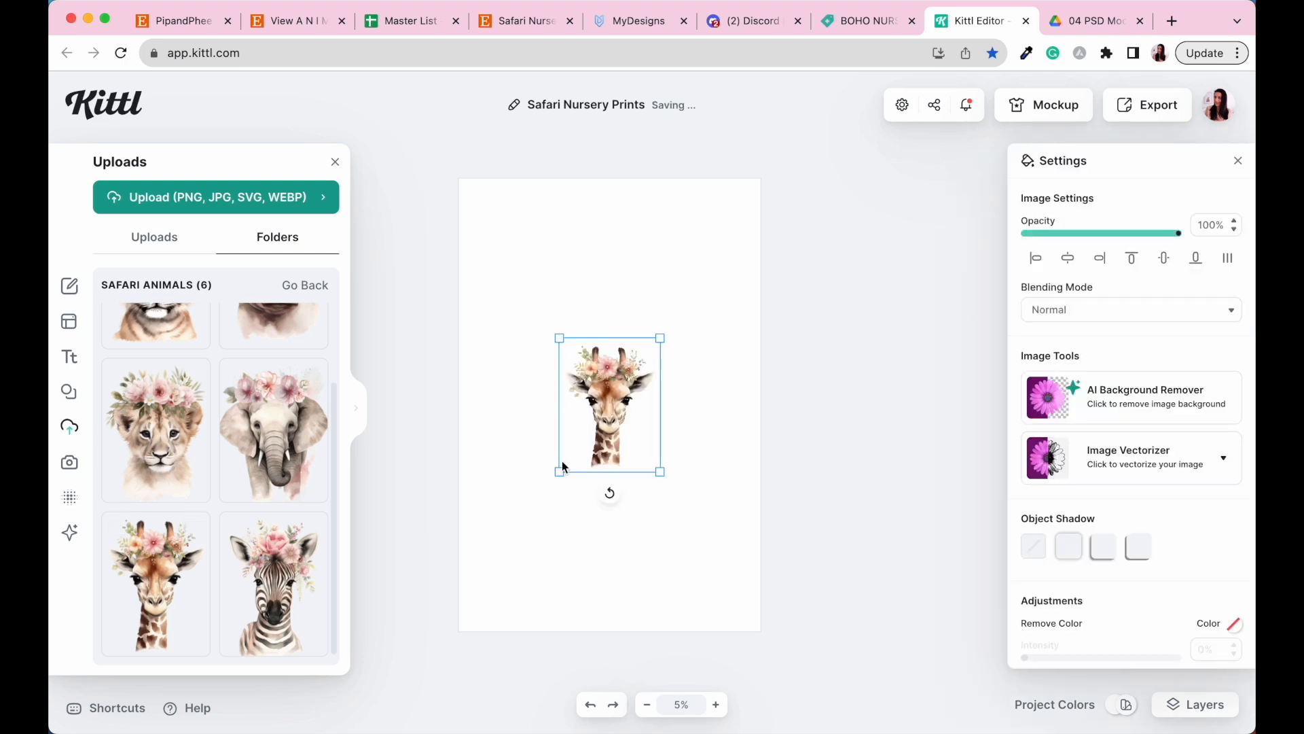
pyautogui.moveTo(558, 473); pyautogui.dragTo(480, 585)
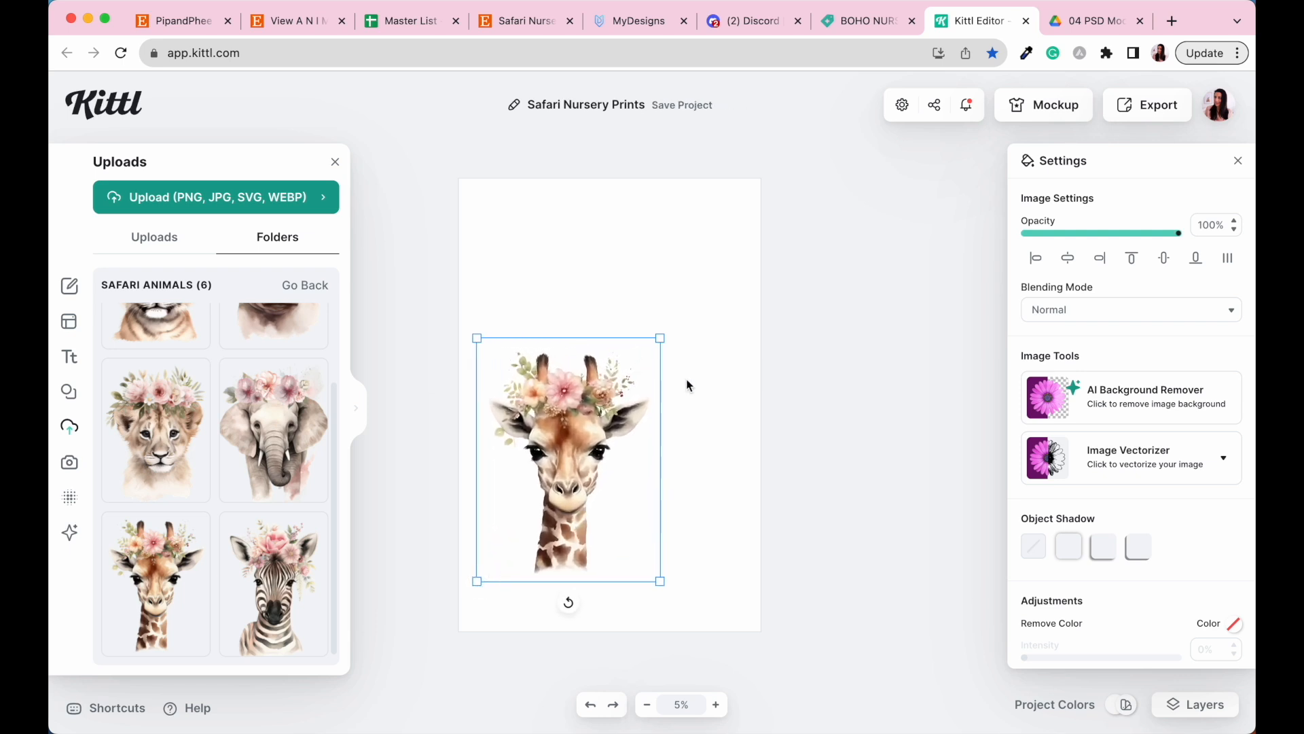
pyautogui.moveTo(661, 339); pyautogui.dragTo(720, 281)
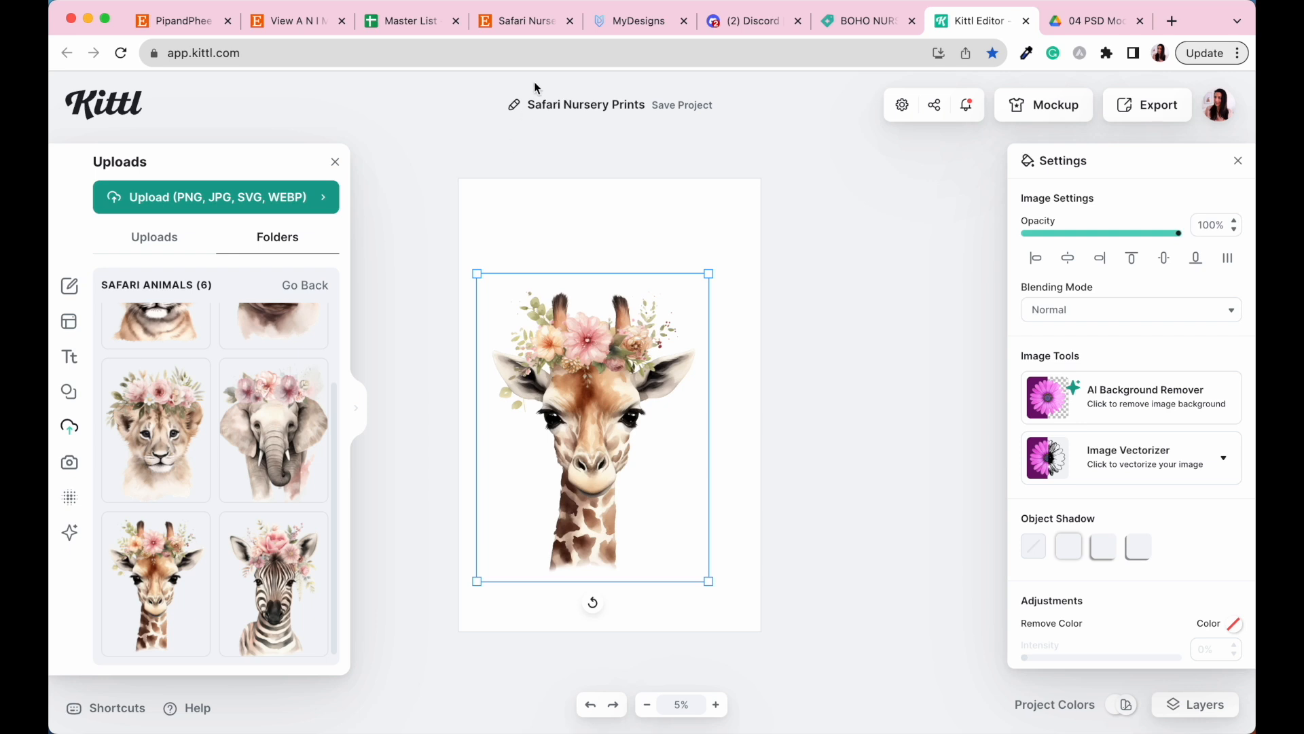
# - Check the layout of the Etsy safari nursery set and move the giraffe slightly lower and closer to the artboard's horizontal center
pyautogui.click(516, 27)
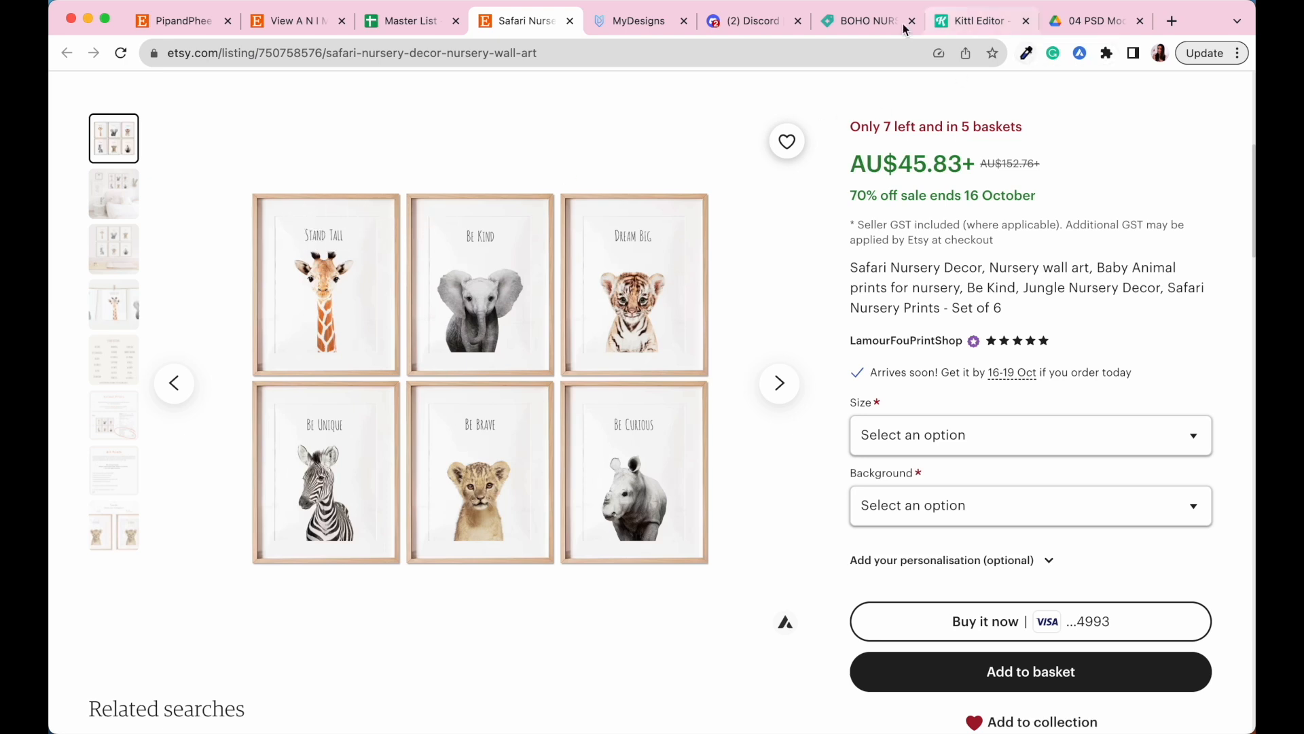
pyautogui.click(961, 25)
pyautogui.moveTo(584, 450); pyautogui.dragTo(602, 474)
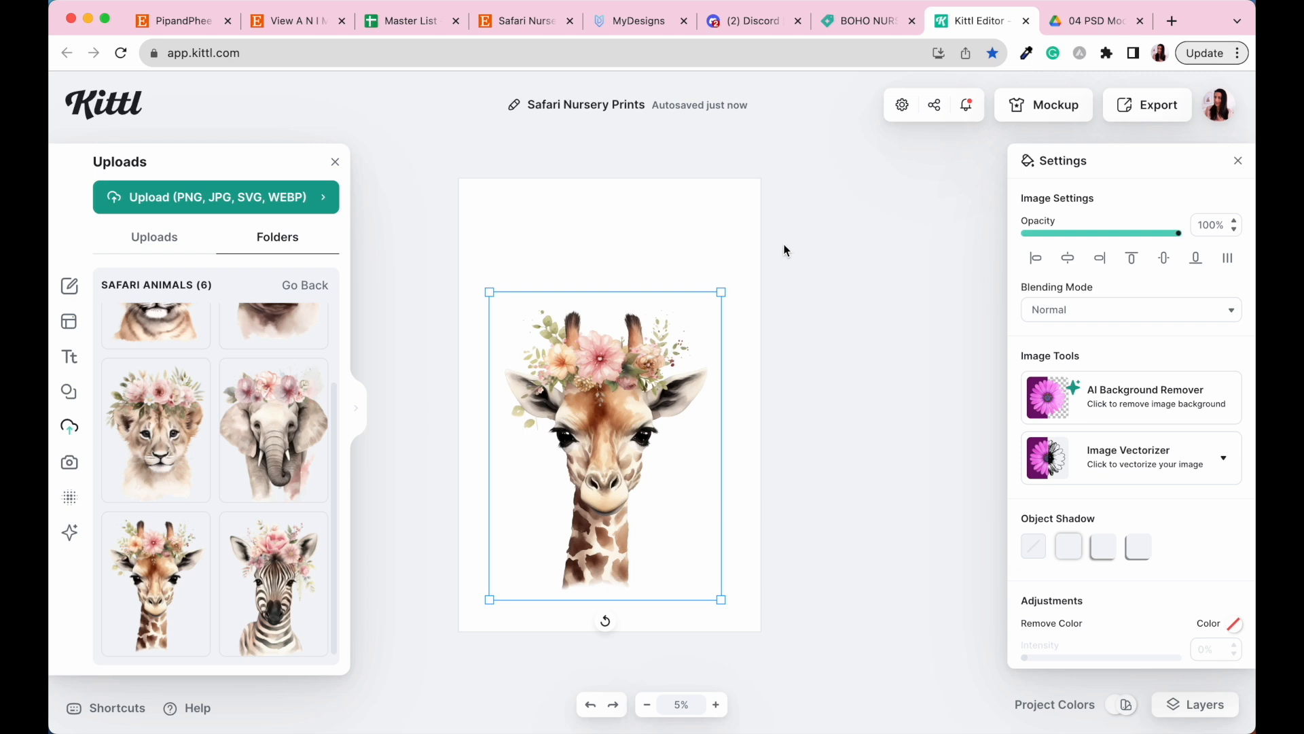
# - Nudge the giraffe to the artboard's horizontal center and add a headline text object
pyautogui.moveTo(594, 416); pyautogui.dragTo(595, 416)
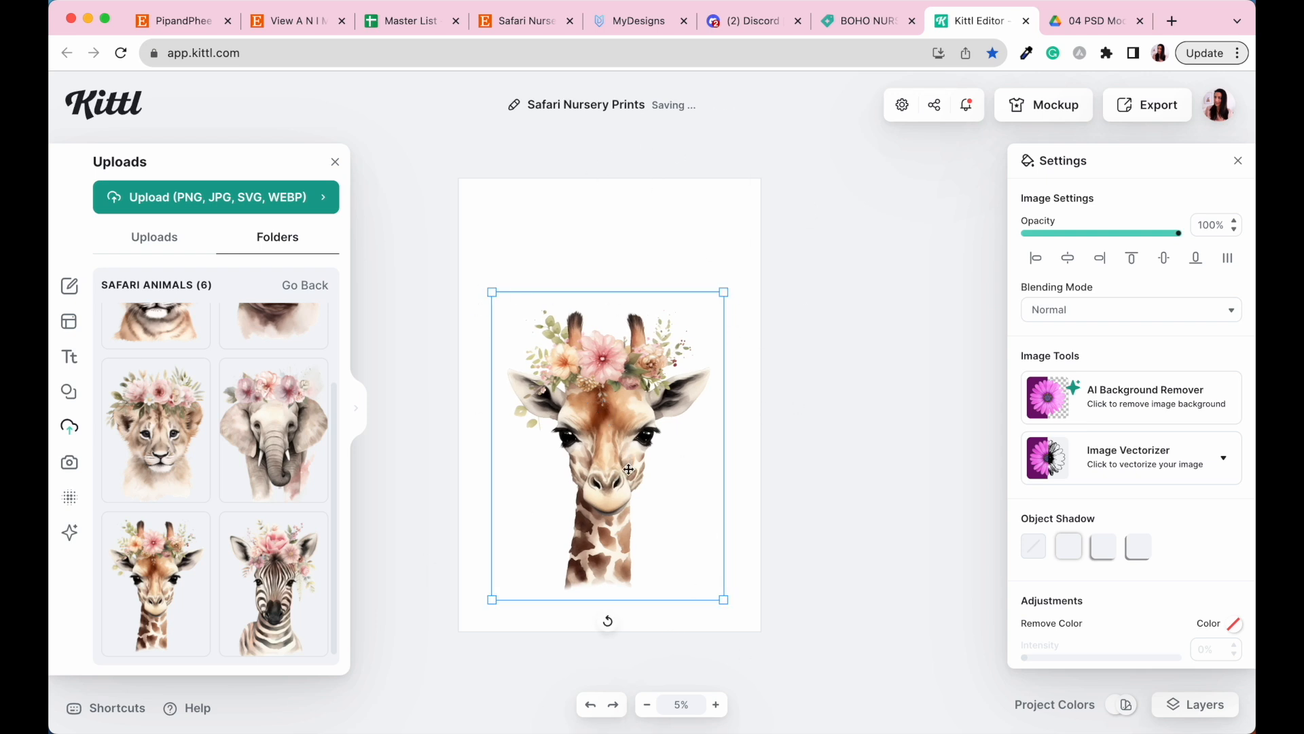
pyautogui.click(706, 262)
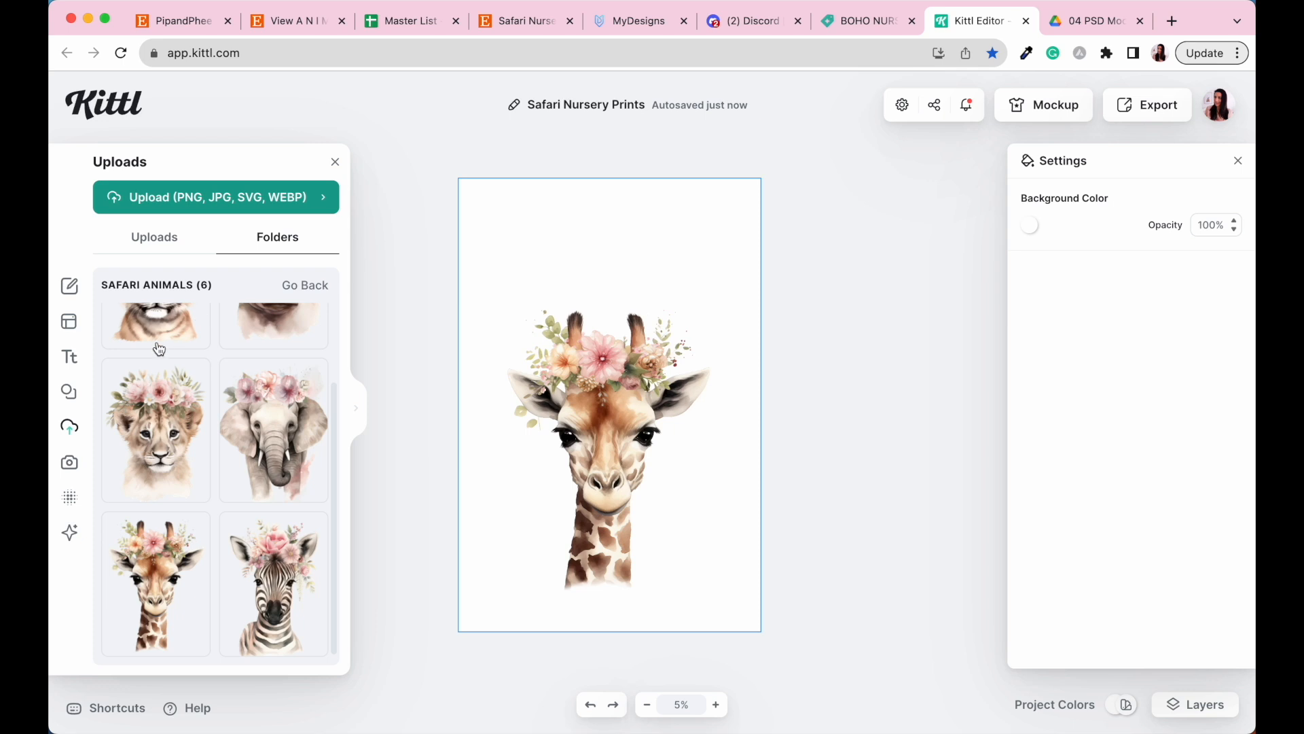
pyautogui.click(71, 359)
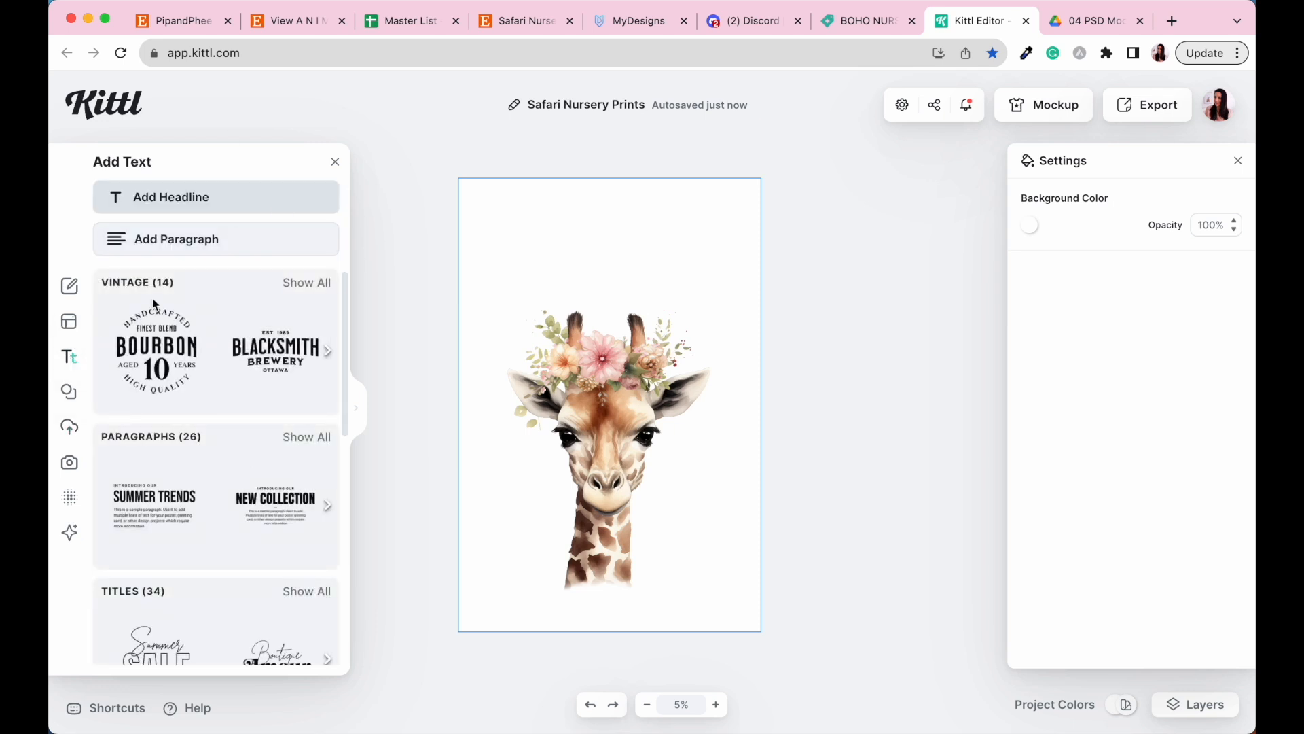
pyautogui.scroll(-4, 253, 387)
pyautogui.scroll(-4, 253, 387)
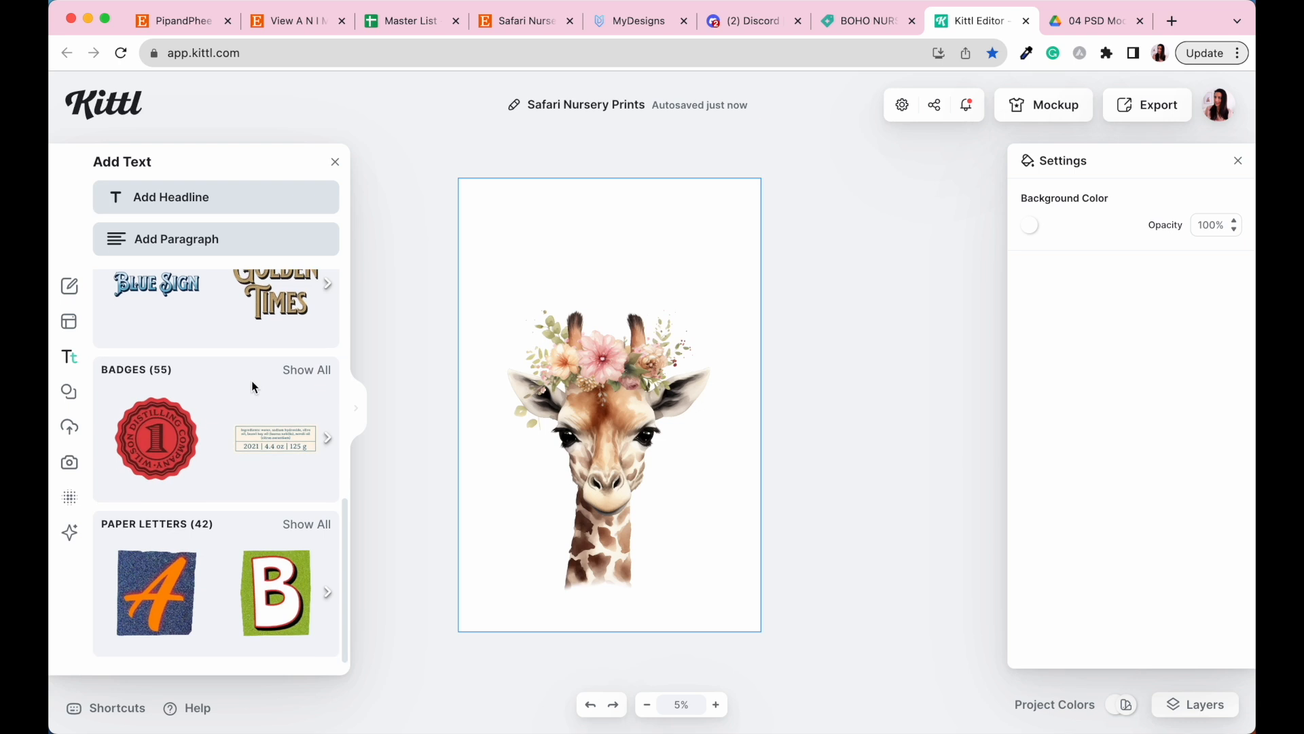
pyautogui.scroll(8, 251, 385)
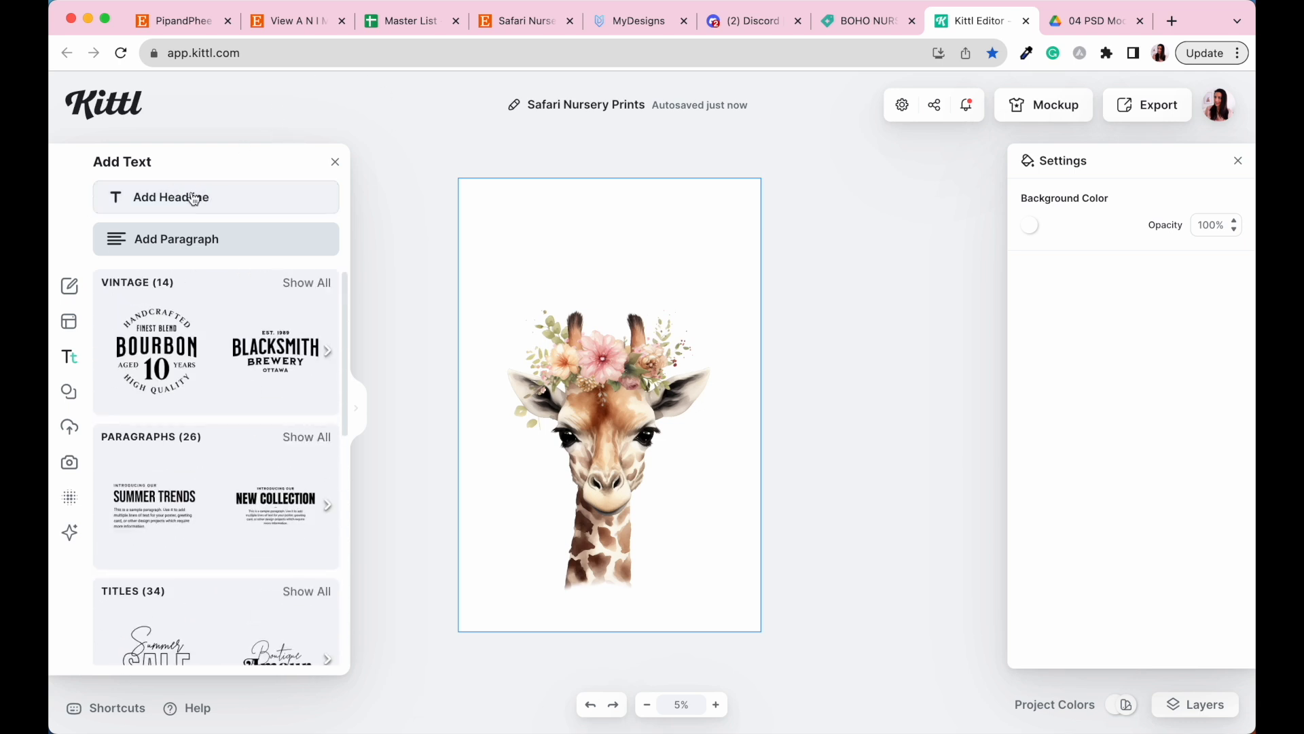
pyautogui.click(172, 206)
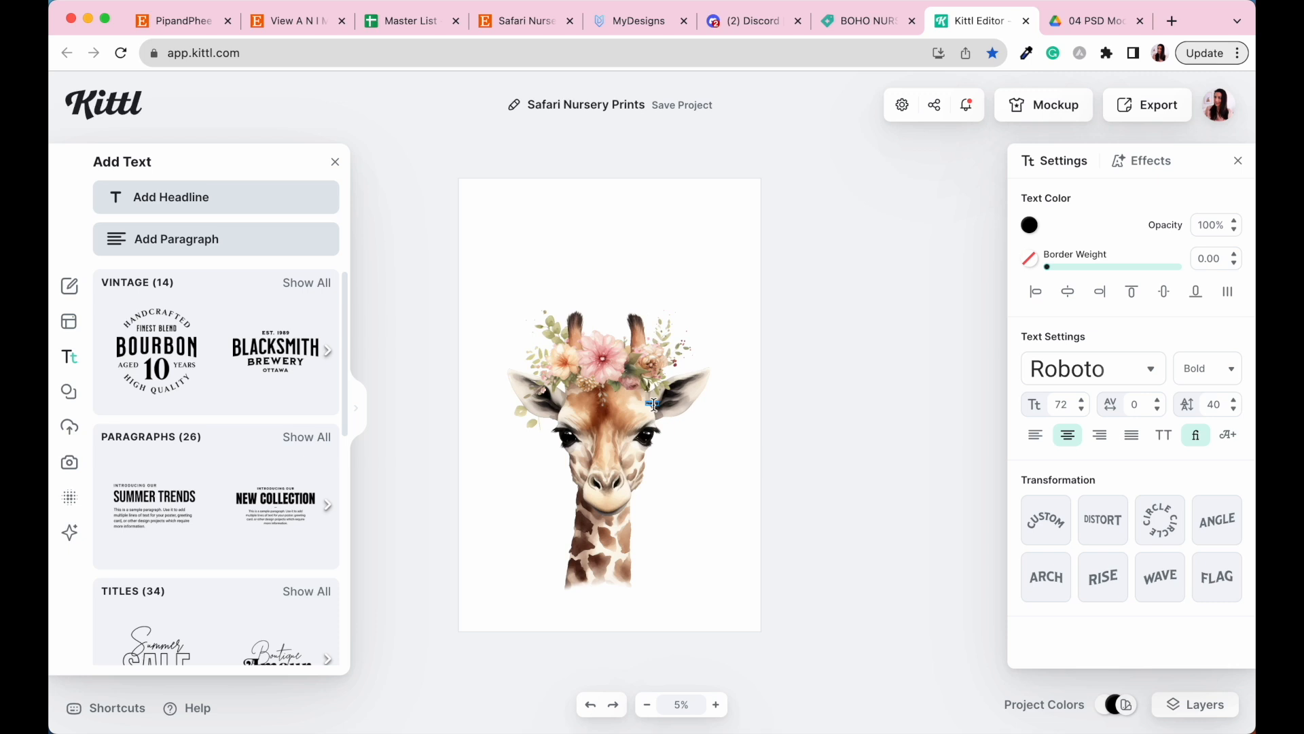
# - Enlarge the headline to a font size of about 363 and place it centered above the giraffe's flower crown
pyautogui.scroll(10, 654, 405)
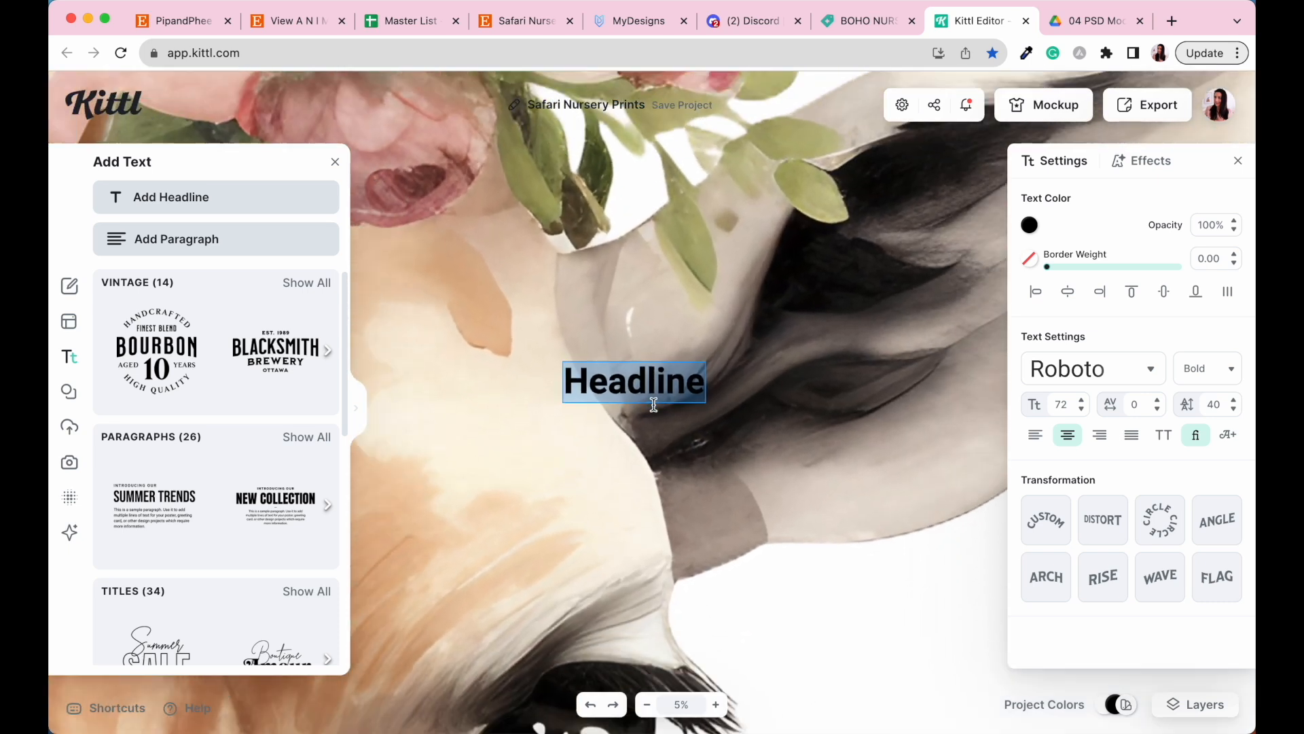
pyautogui.click(653, 401)
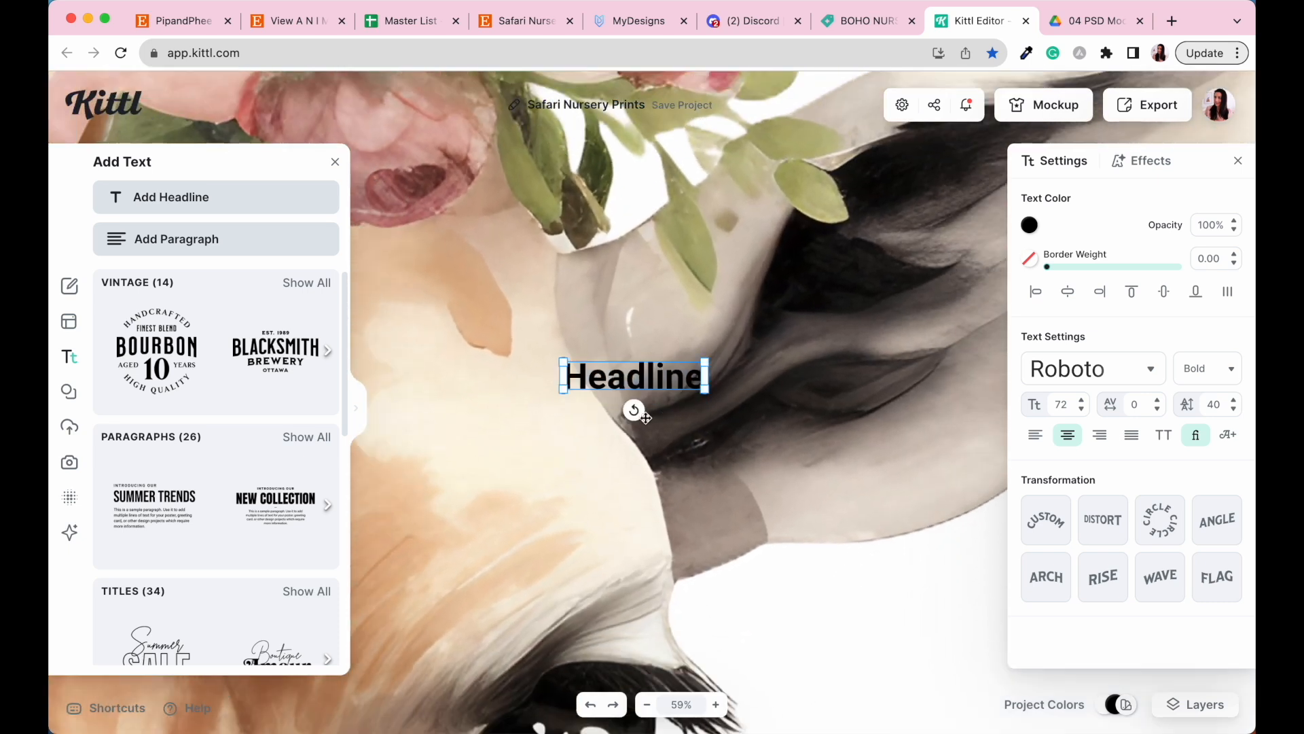
pyautogui.moveTo(563, 390); pyautogui.dragTo(299, 448)
pyautogui.moveTo(709, 362); pyautogui.dragTo(948, 266)
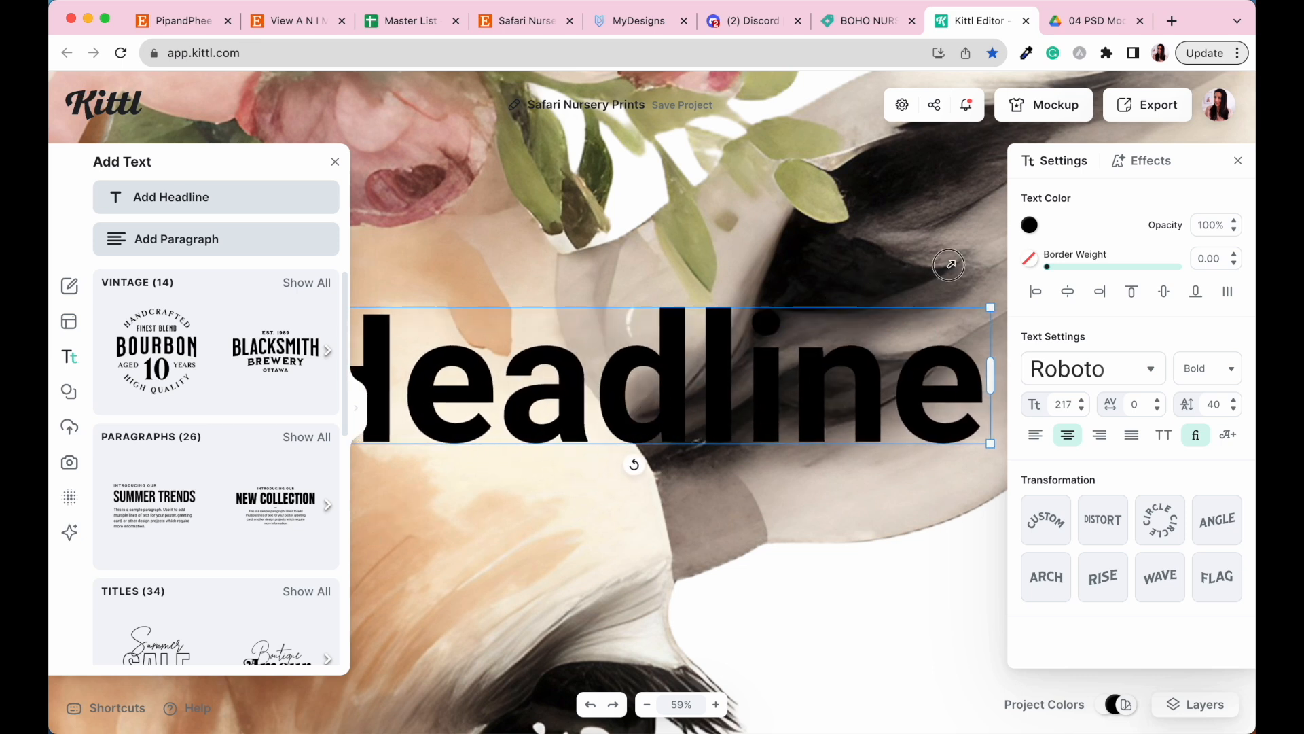
pyautogui.scroll(-10, 858, 365)
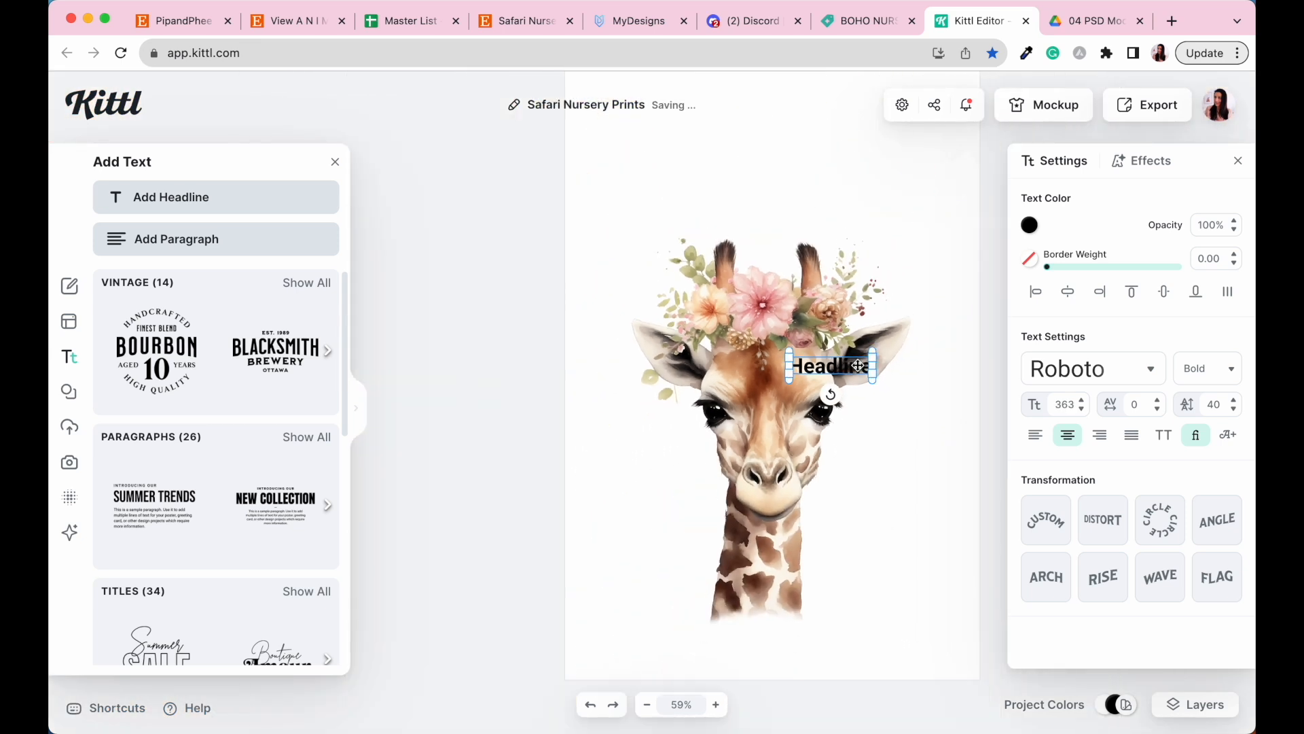
pyautogui.click(892, 399)
pyautogui.click(858, 373)
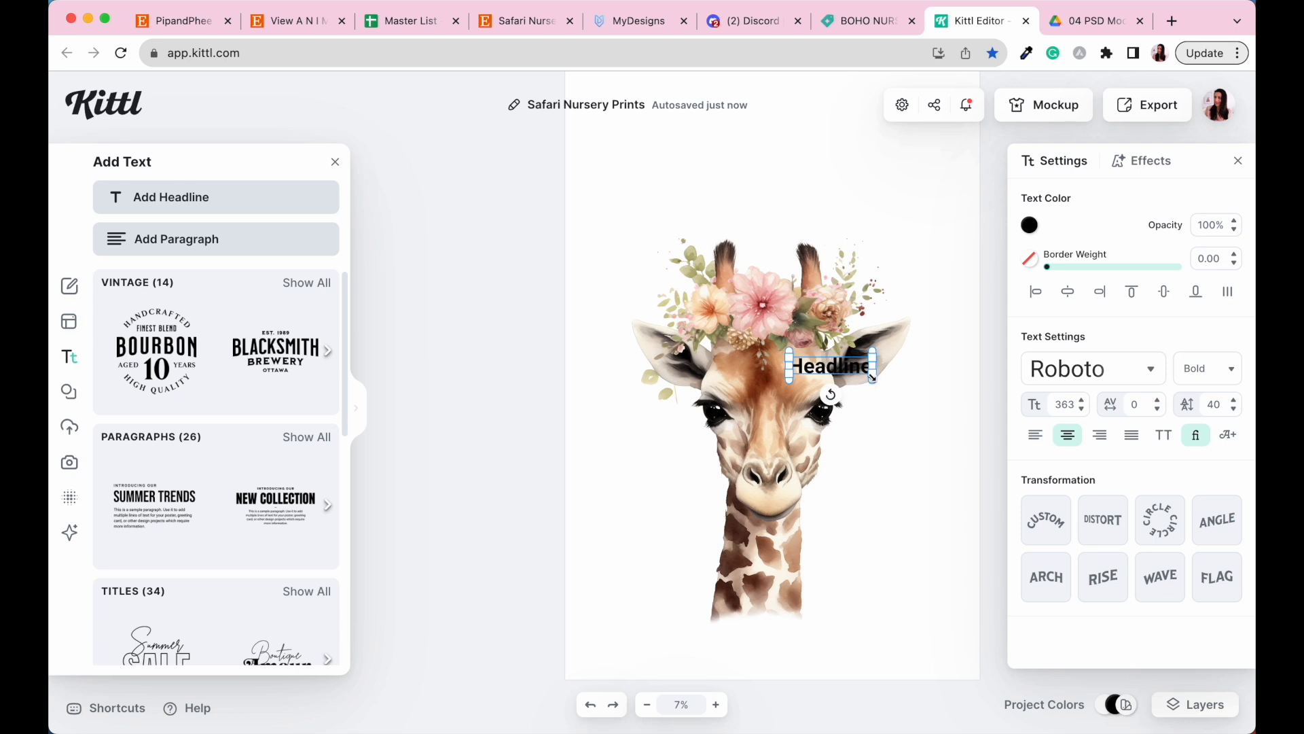
pyautogui.moveTo(857, 370); pyautogui.dragTo(787, 180)
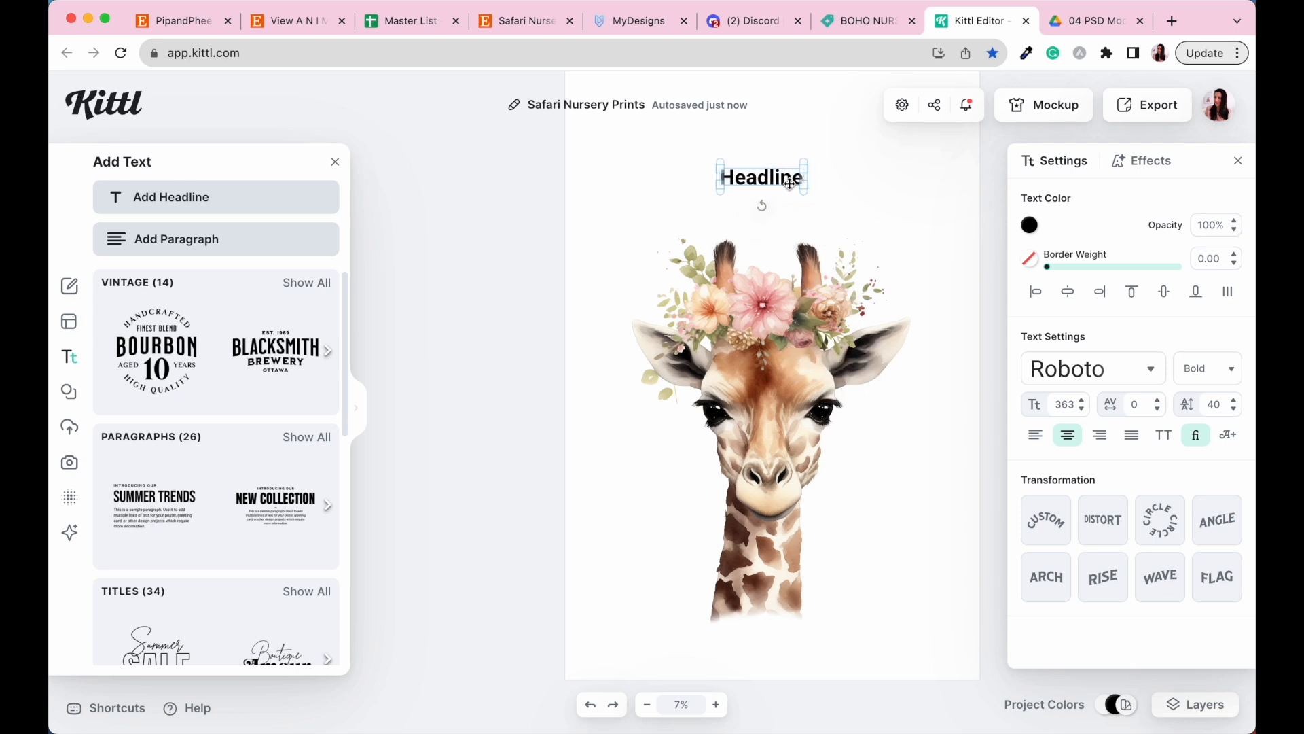
pyautogui.scroll(3, 789, 184)
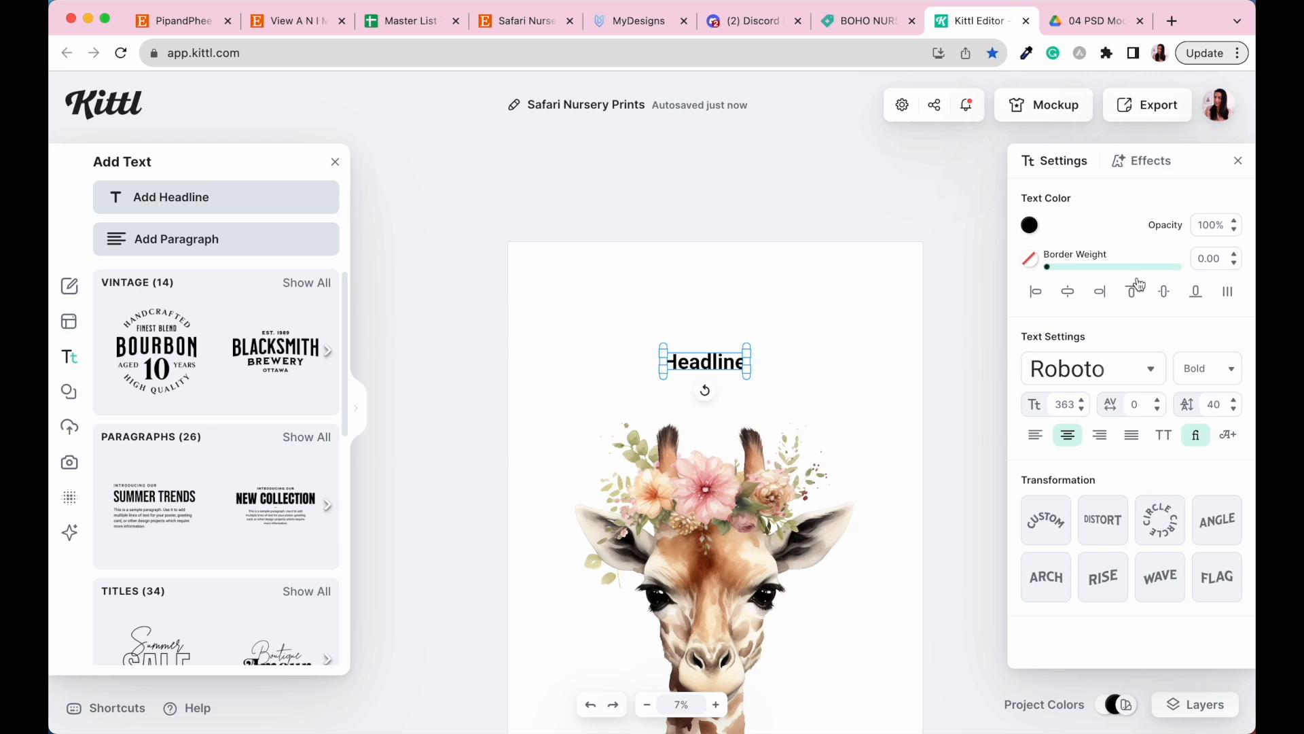
pyautogui.click(1153, 165)
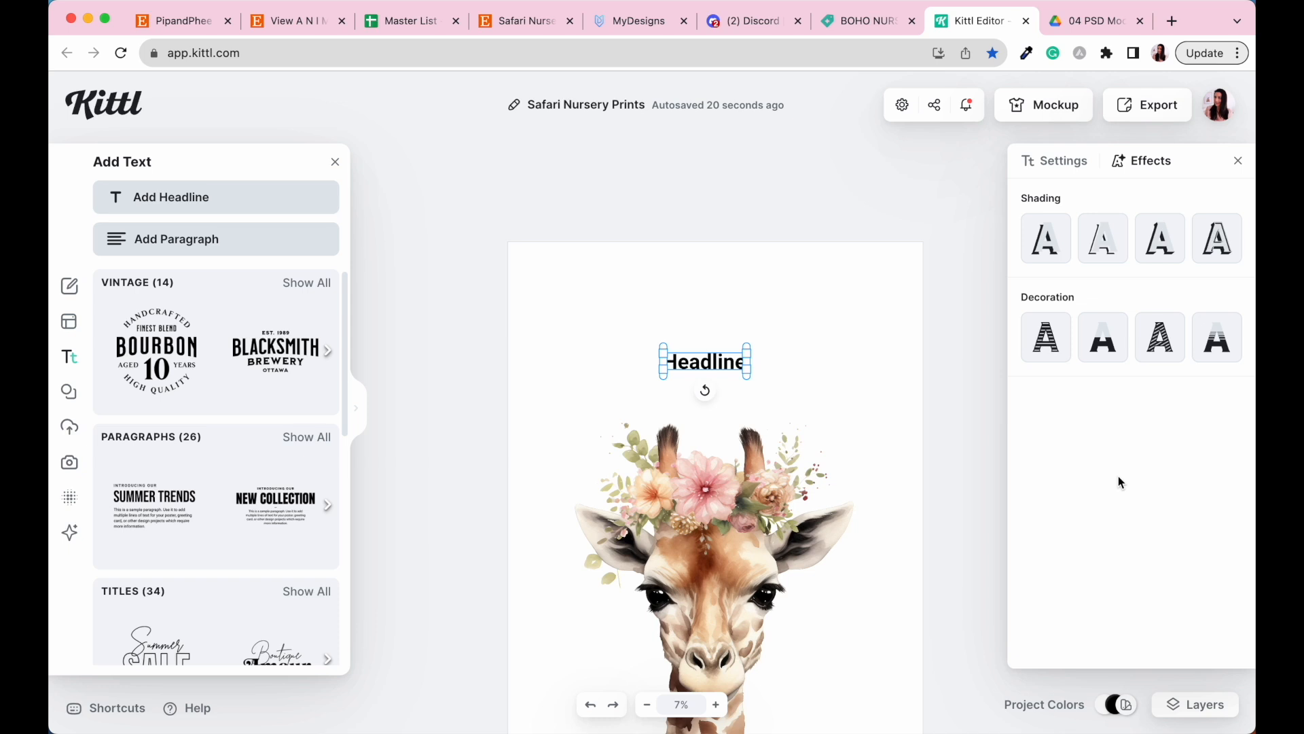
pyautogui.click(1064, 166)
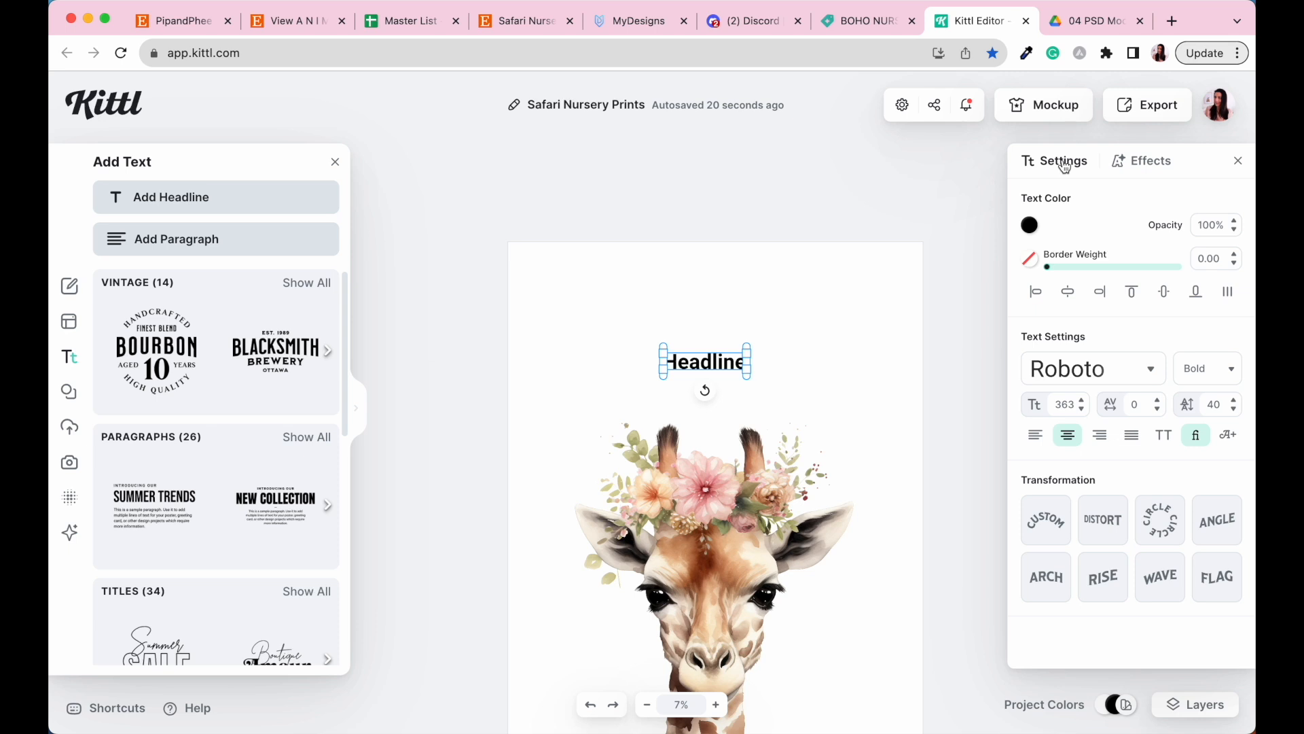
# - Enlarge the headline to a font size of about 1045 and keep it roughly centered above the giraffe
pyautogui.moveTo(660, 345); pyautogui.dragTo(574, 322)
pyautogui.moveTo(747, 369); pyautogui.dragTo(804, 381)
pyautogui.click(786, 389)
pyautogui.moveTo(728, 365); pyautogui.dragTo(769, 353)
# - Replace the headline text with "Stand Tall" and widen its text box so both words fit on one line
pyautogui.click(862, 434)
pyautogui.click(725, 349)
pyautogui.doubleClick(726, 350)
pyautogui.write('St')
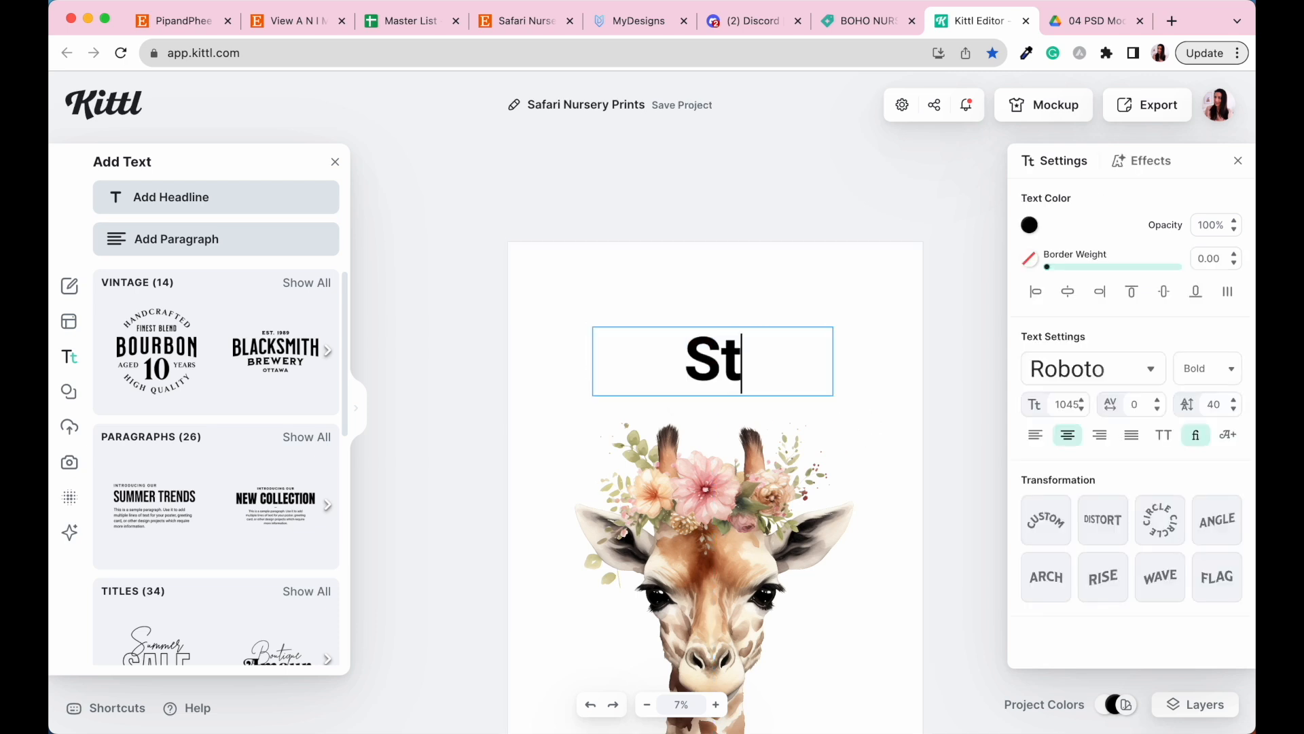
pyautogui.write('and Tall')
pyautogui.press('Escape')
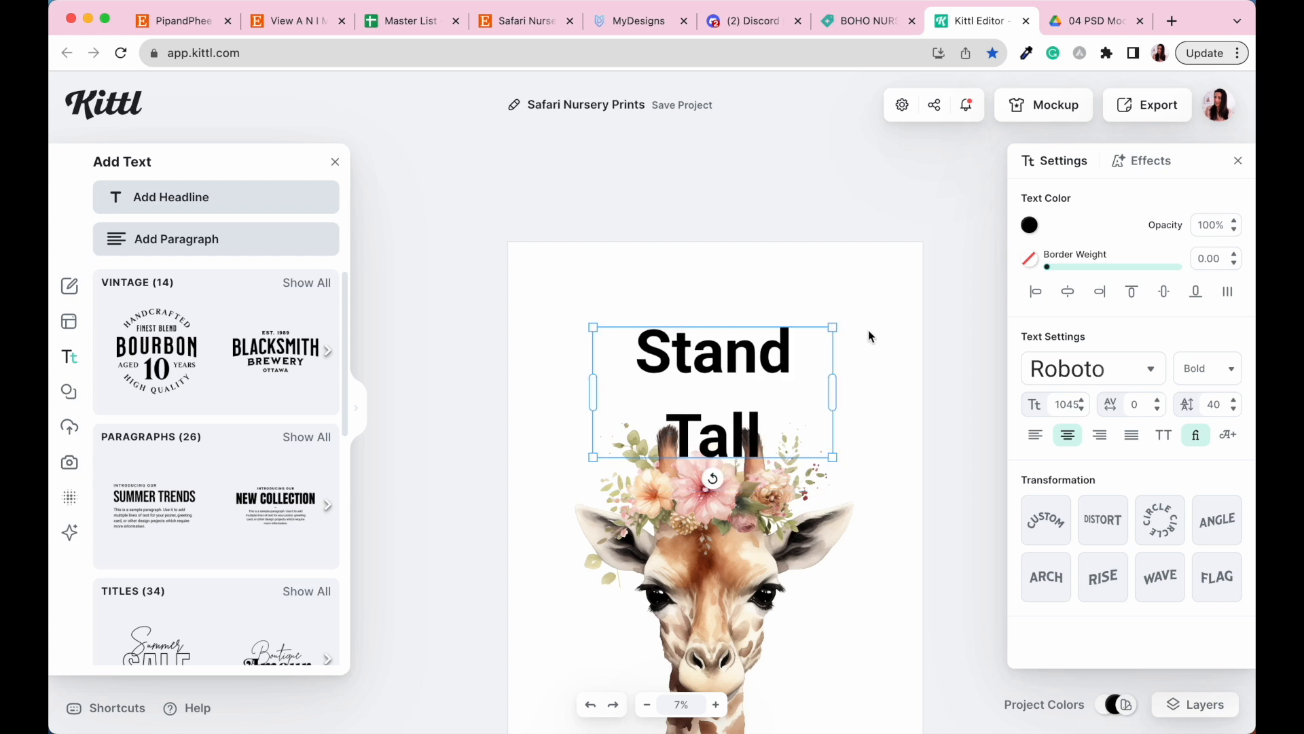
pyautogui.moveTo(833, 385); pyautogui.dragTo(796, 366)
pyautogui.click(861, 426)
pyautogui.click(803, 372)
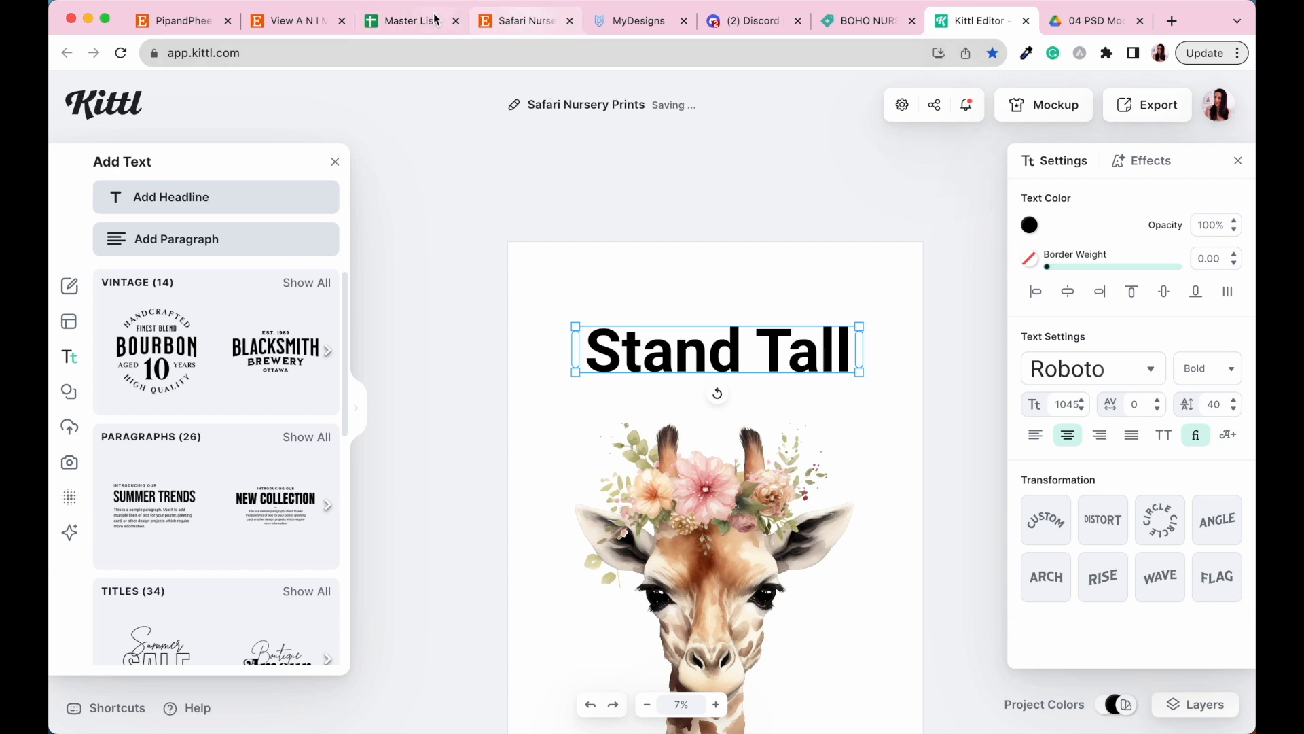
# - Check the lettering in the Etsy safari nursery listing, and back in Kittl set the "Stand Tall" text's typeface to Amatic SC
pyautogui.click(493, 26)
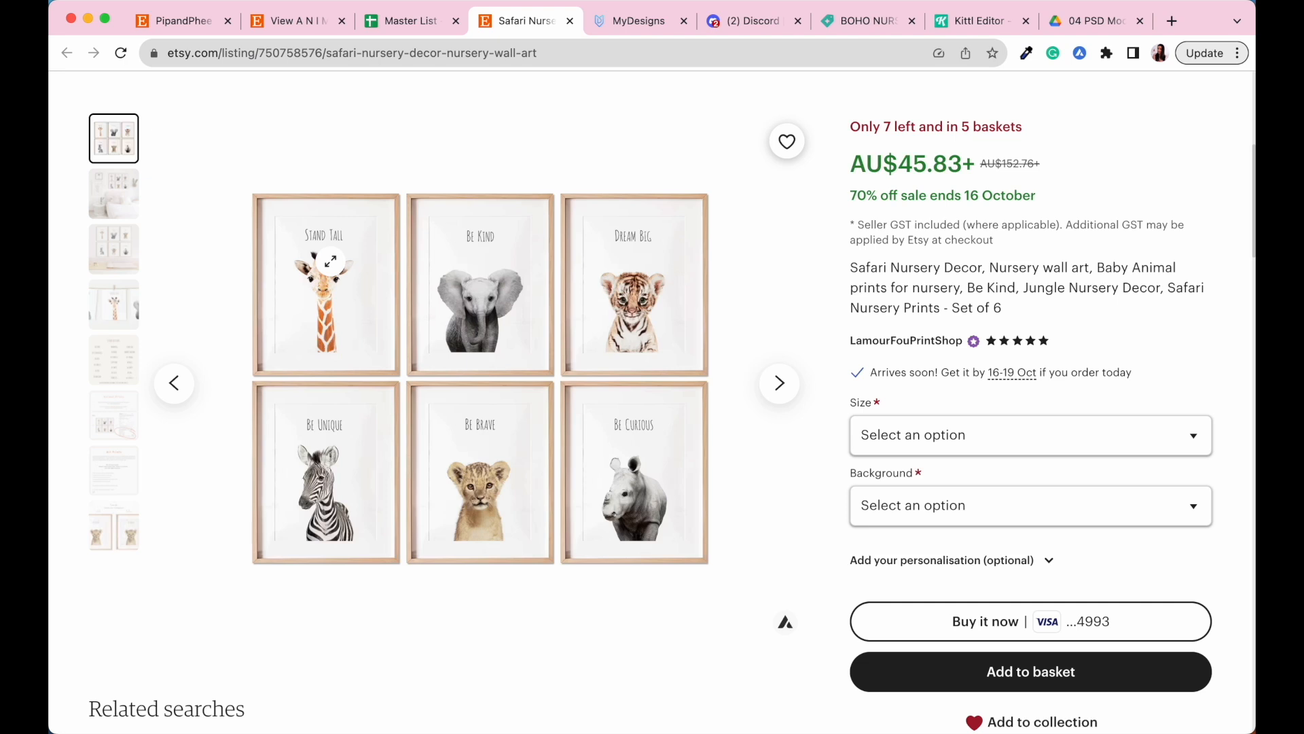
pyautogui.click(127, 528)
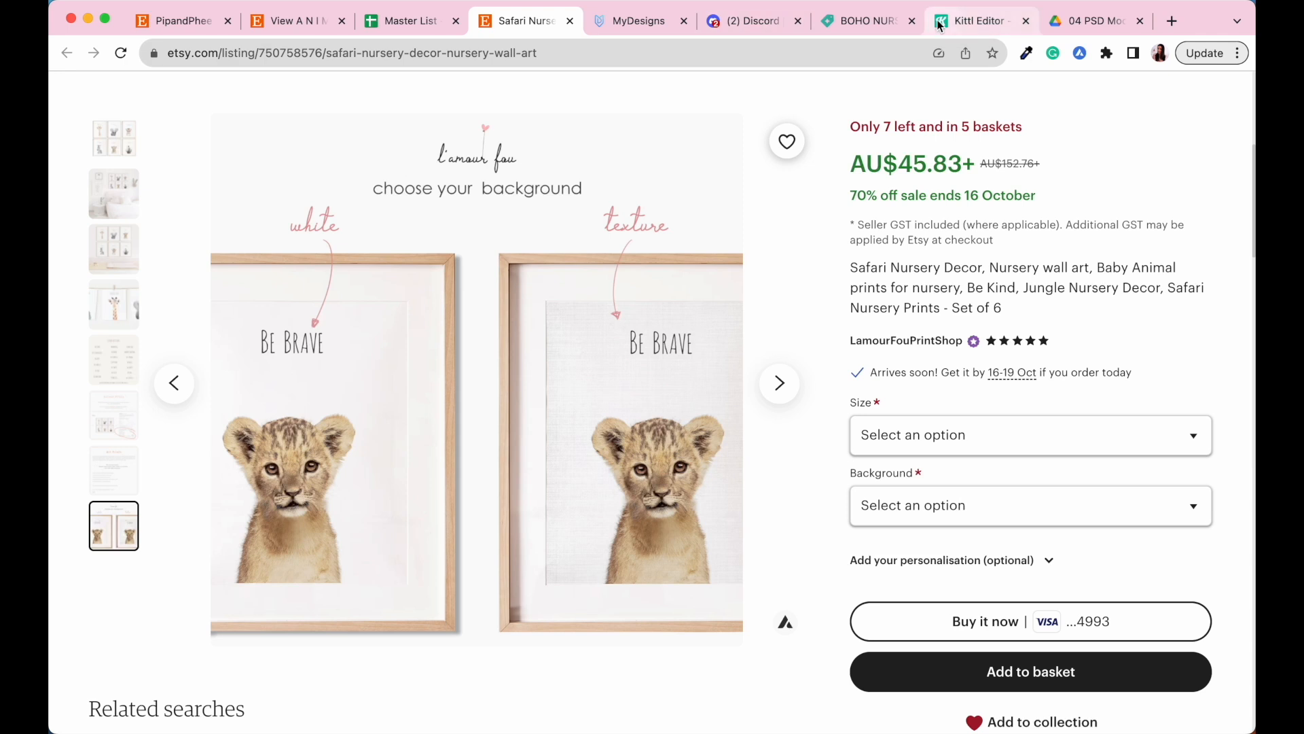
pyautogui.click(993, 26)
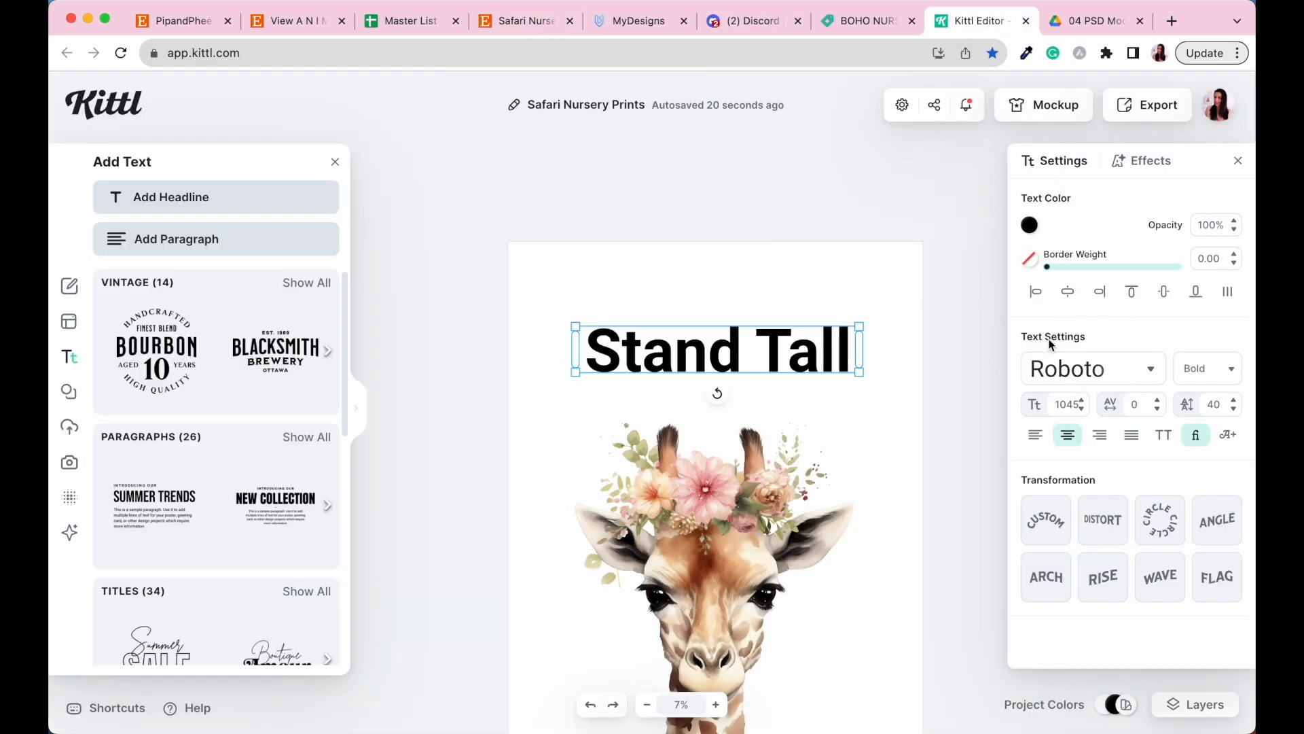
pyautogui.click(1152, 370)
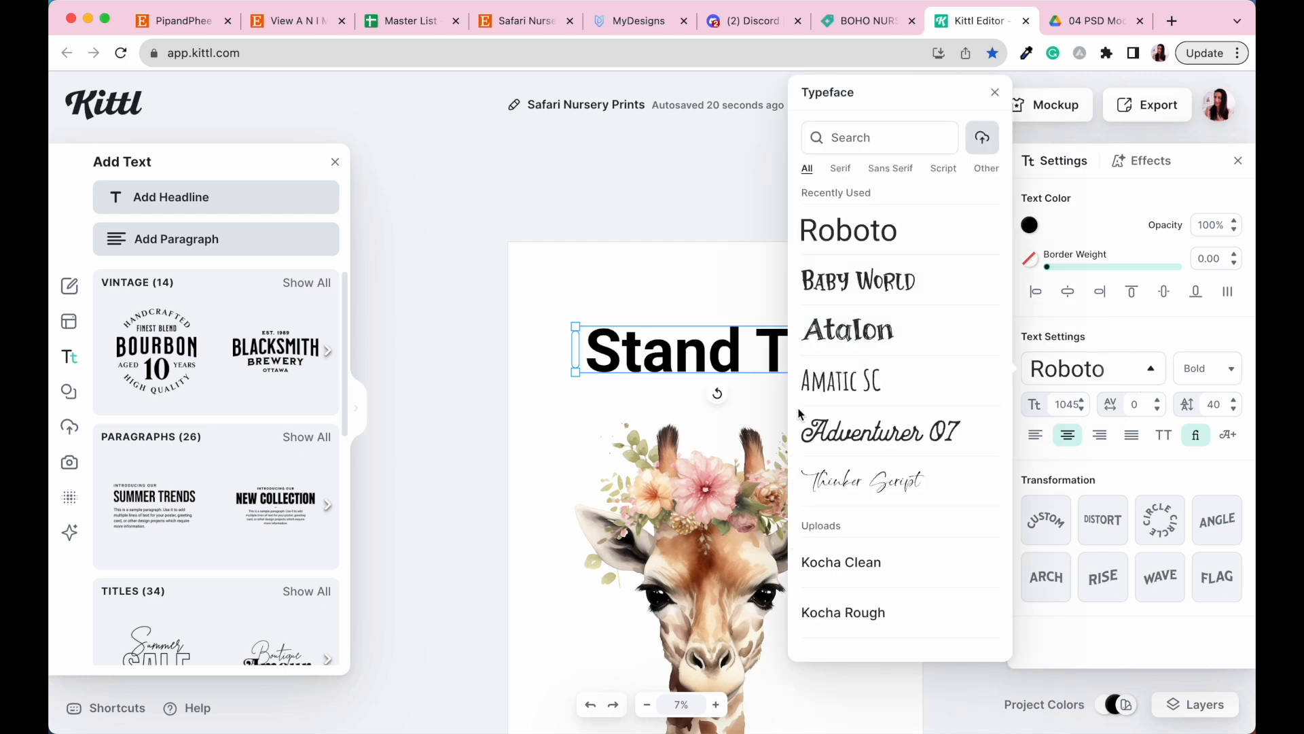
pyautogui.click(854, 387)
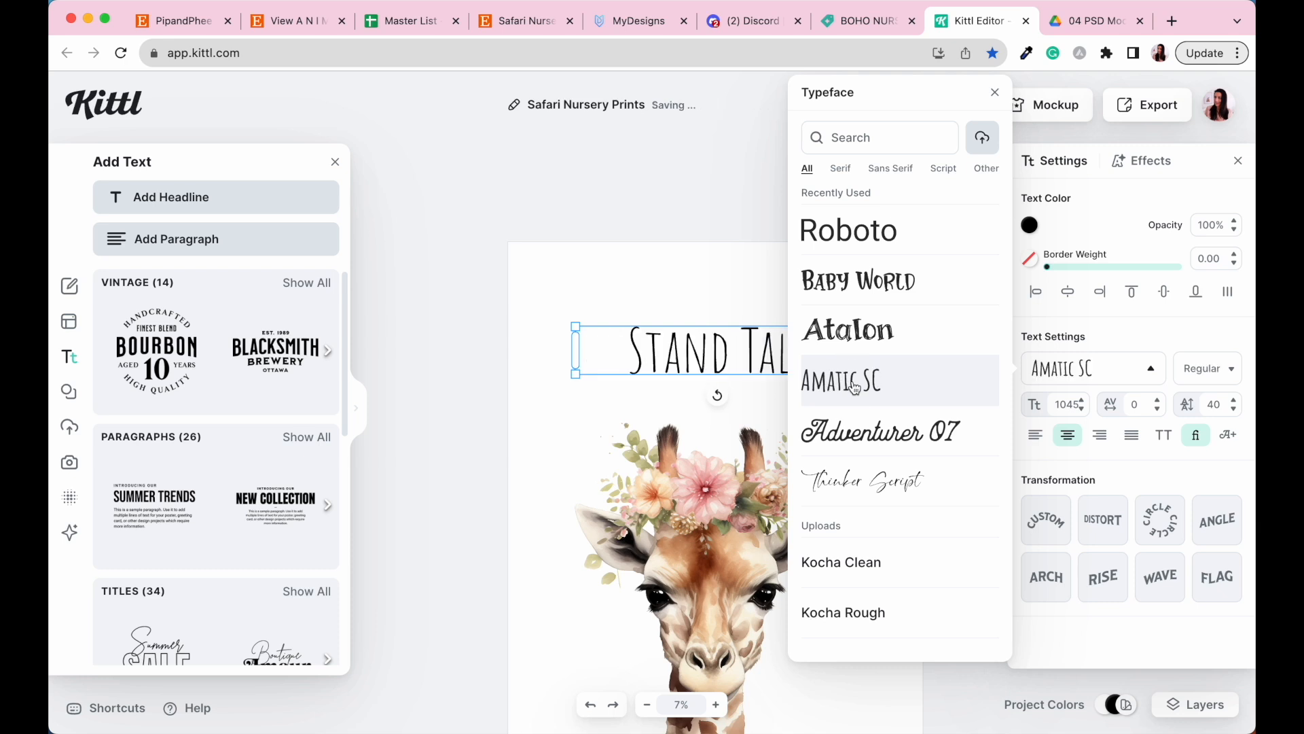
pyautogui.click(712, 277)
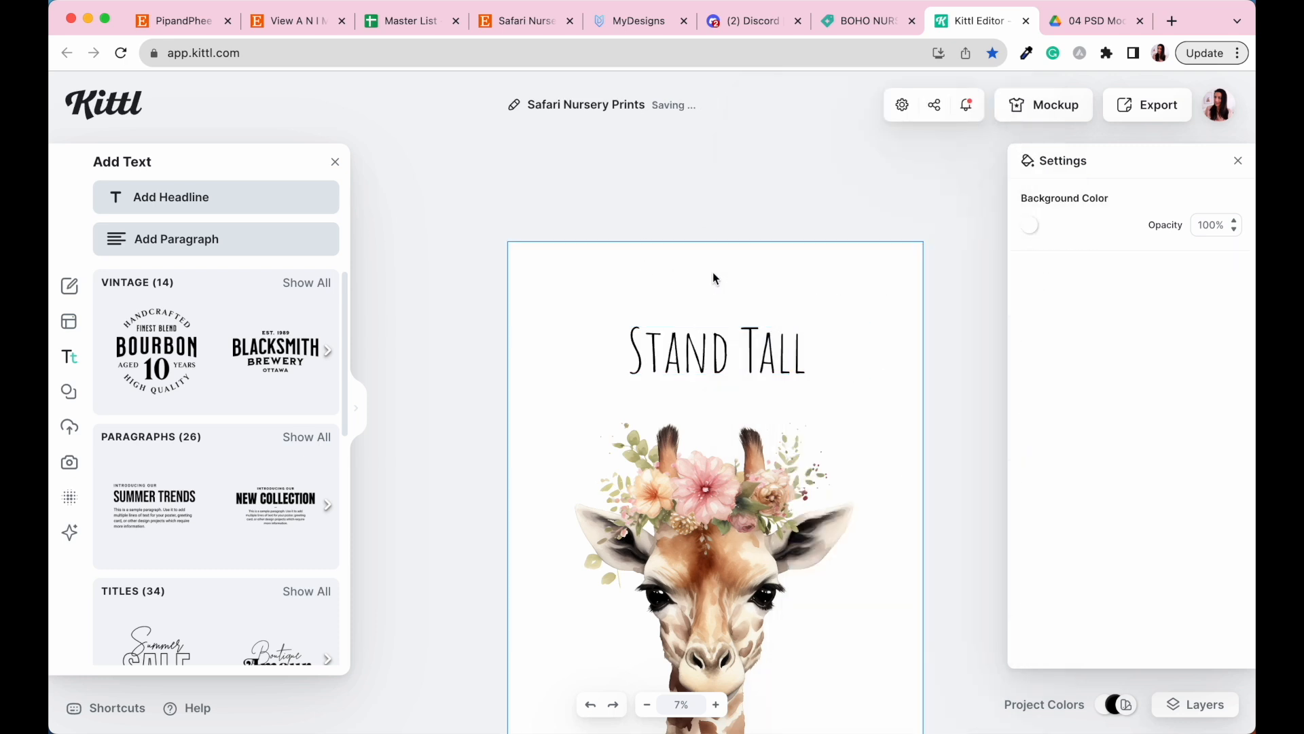
# - Replace the capital S and T of "Stand Tall" with lowercase letters so all the letters have one height
pyautogui.click(655, 353)
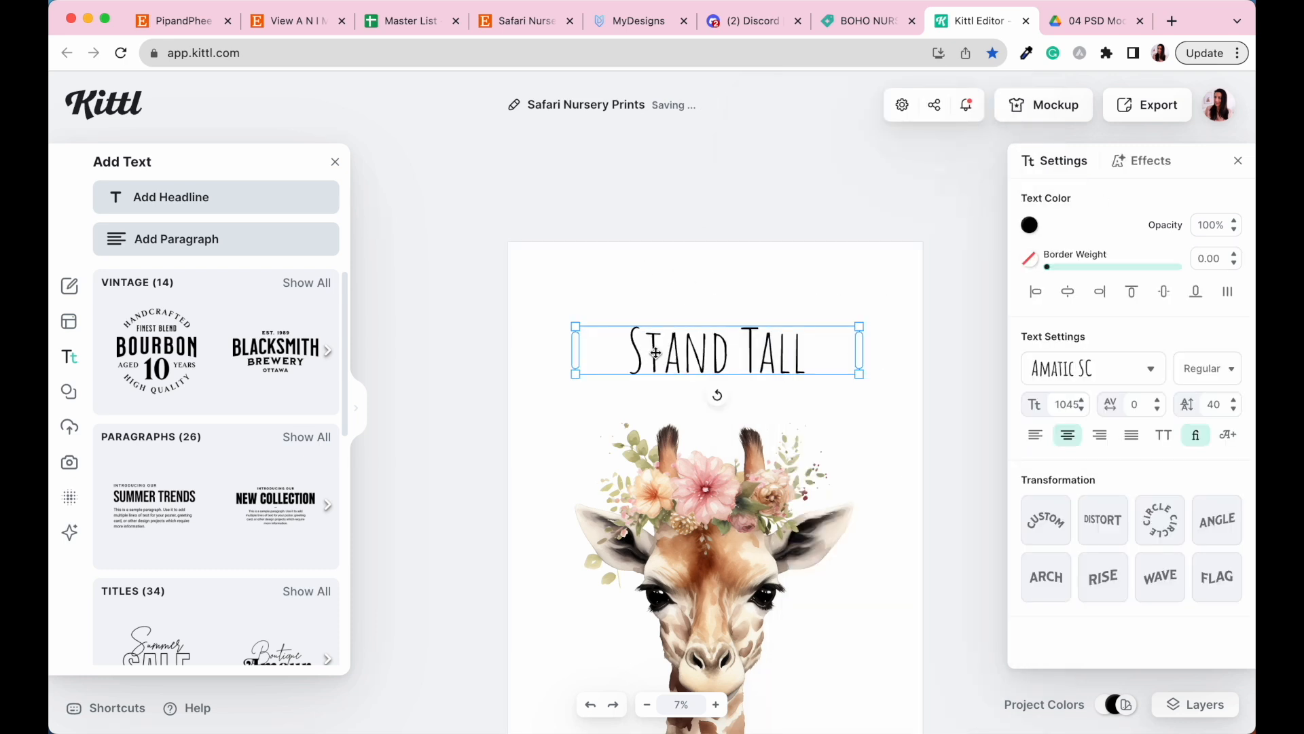
pyautogui.doubleClick(655, 353)
pyautogui.click(651, 353)
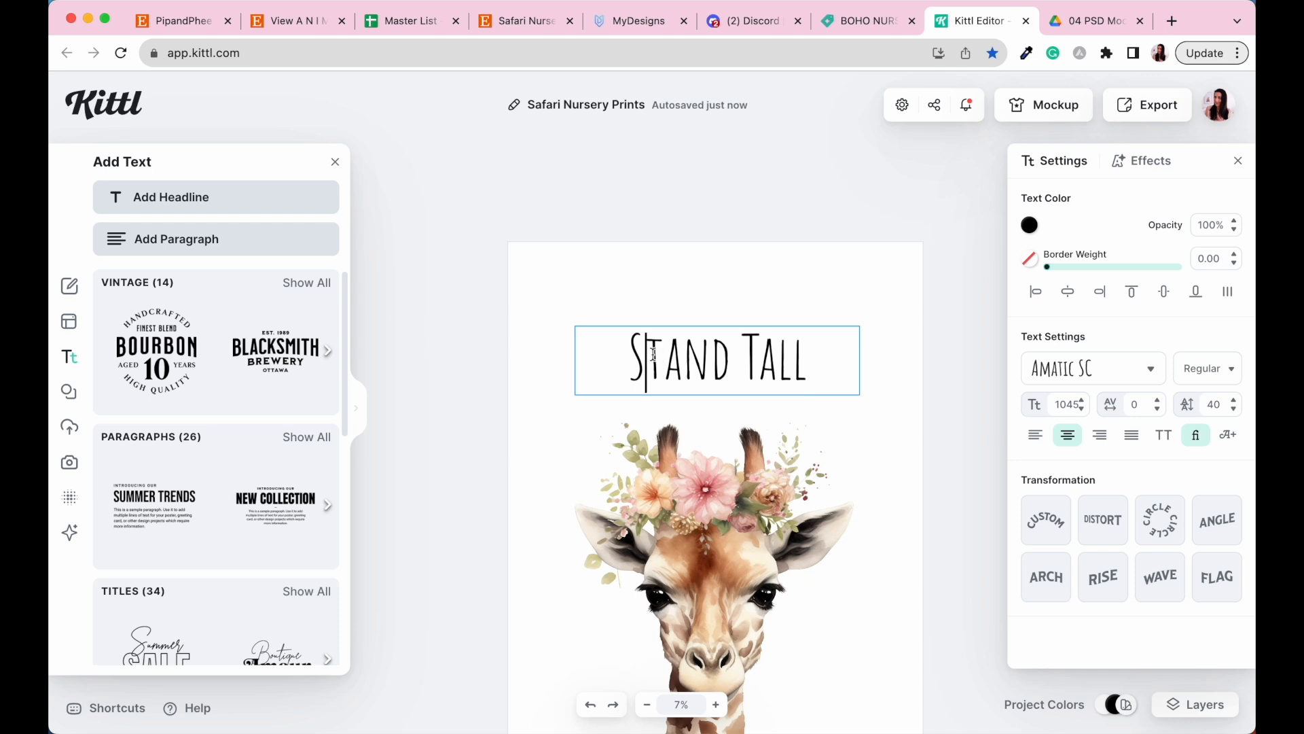
pyautogui.press('BackSpace')
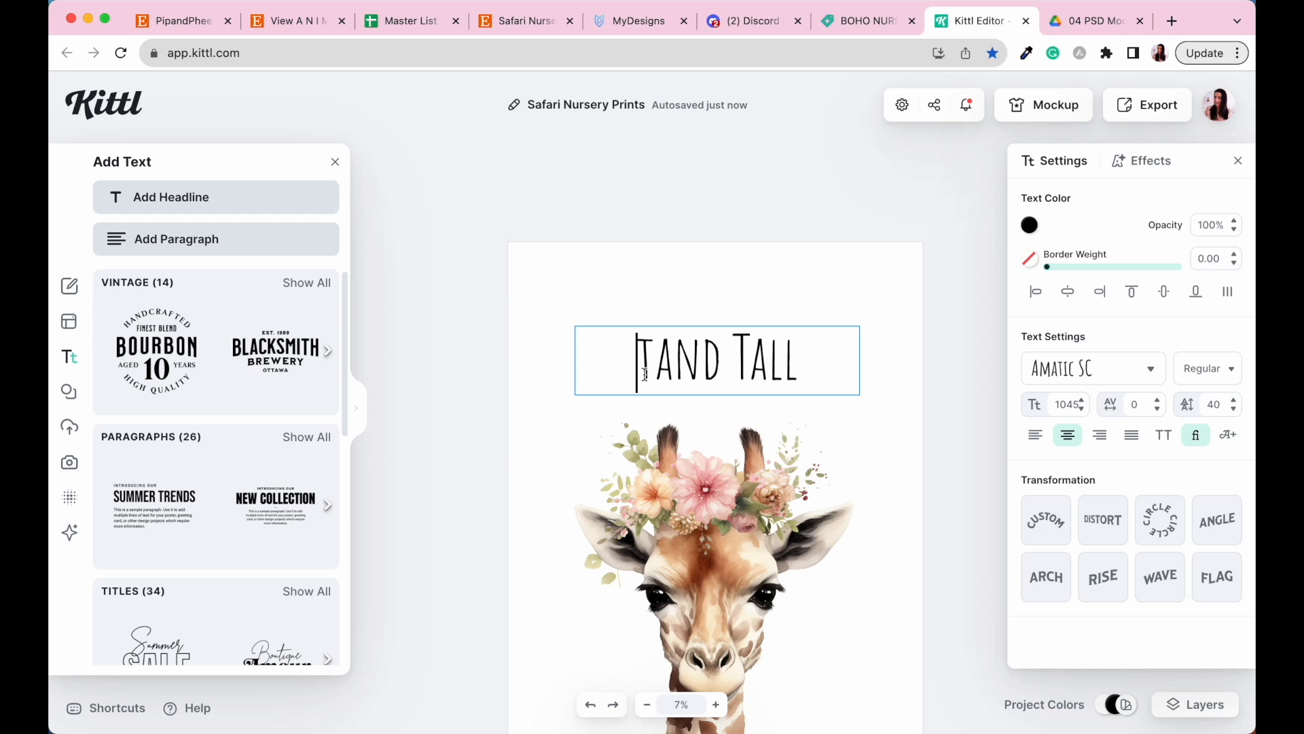
pyautogui.write('S')
pyautogui.click(750, 378)
pyautogui.press('BackSpace')
pyautogui.write('T')
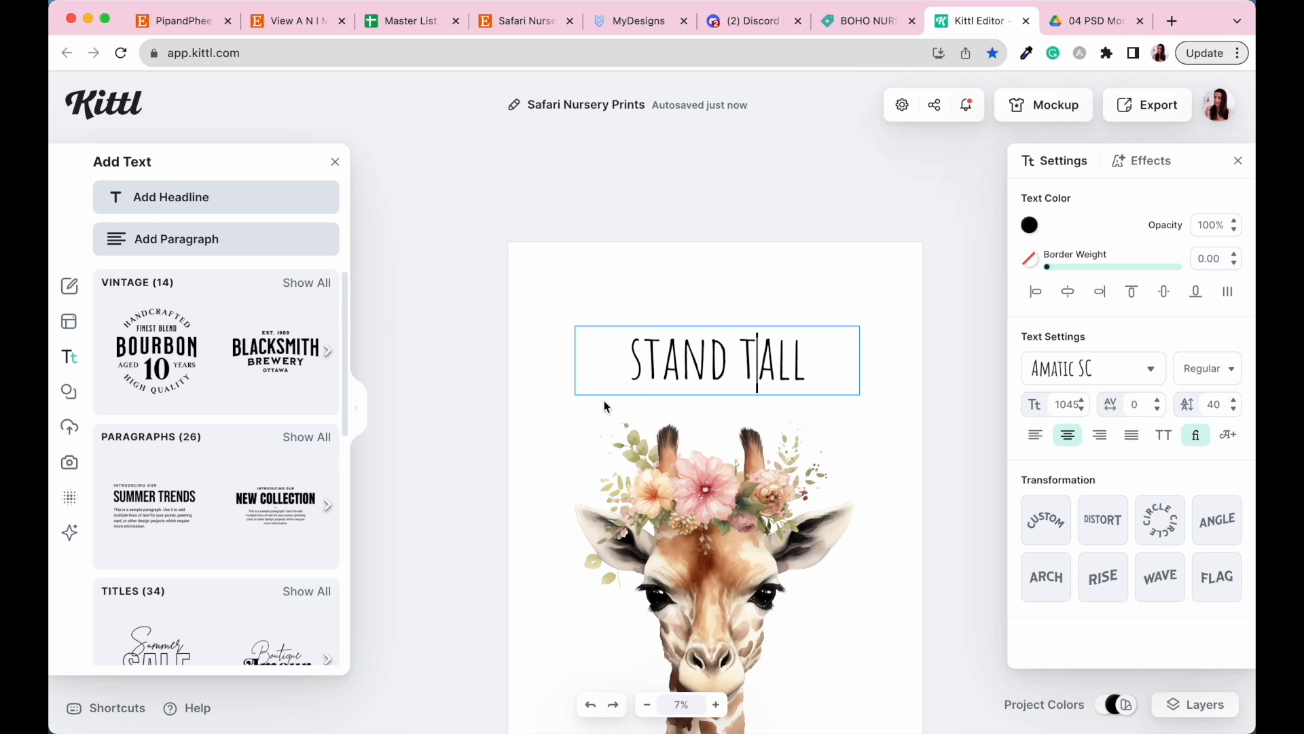
pyautogui.click(735, 293)
# - Enlarge the "stand tall" text to a font size of about 1304 and center it above the giraffe
pyautogui.scroll(3, 735, 294)
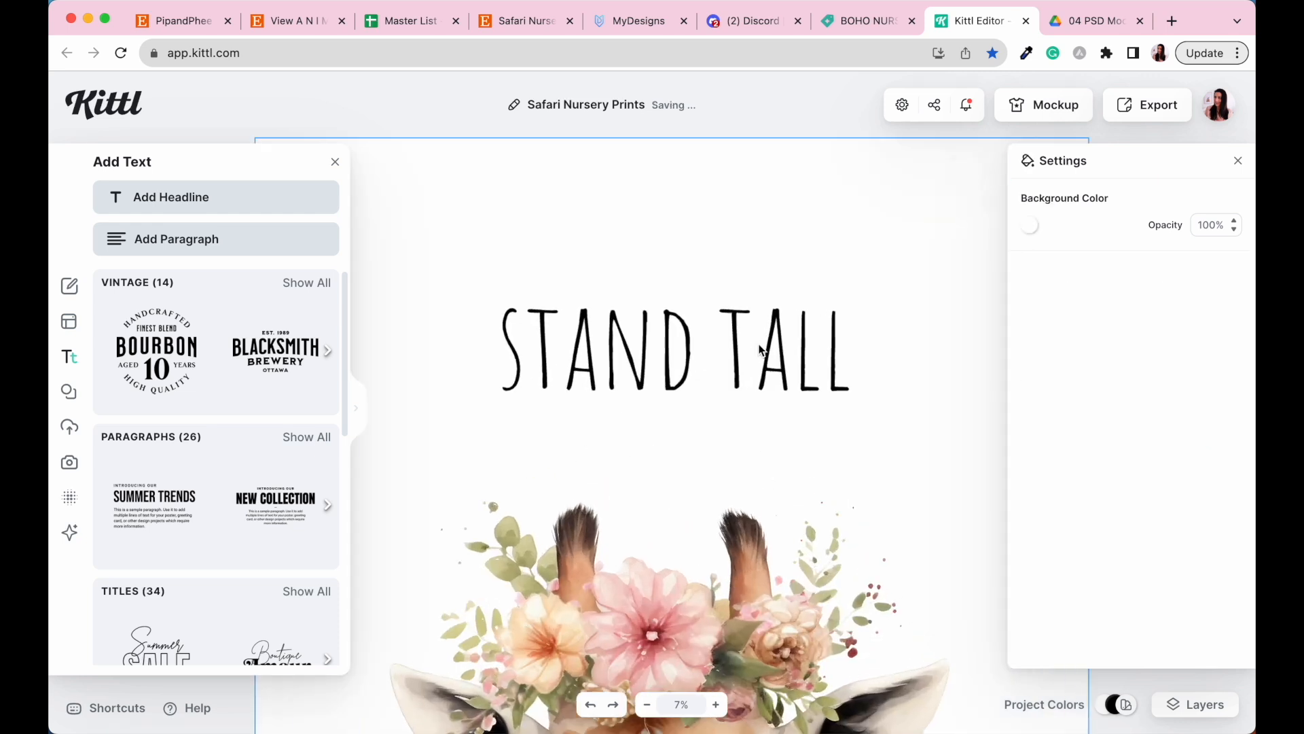
pyautogui.scroll(-5, 725, 345)
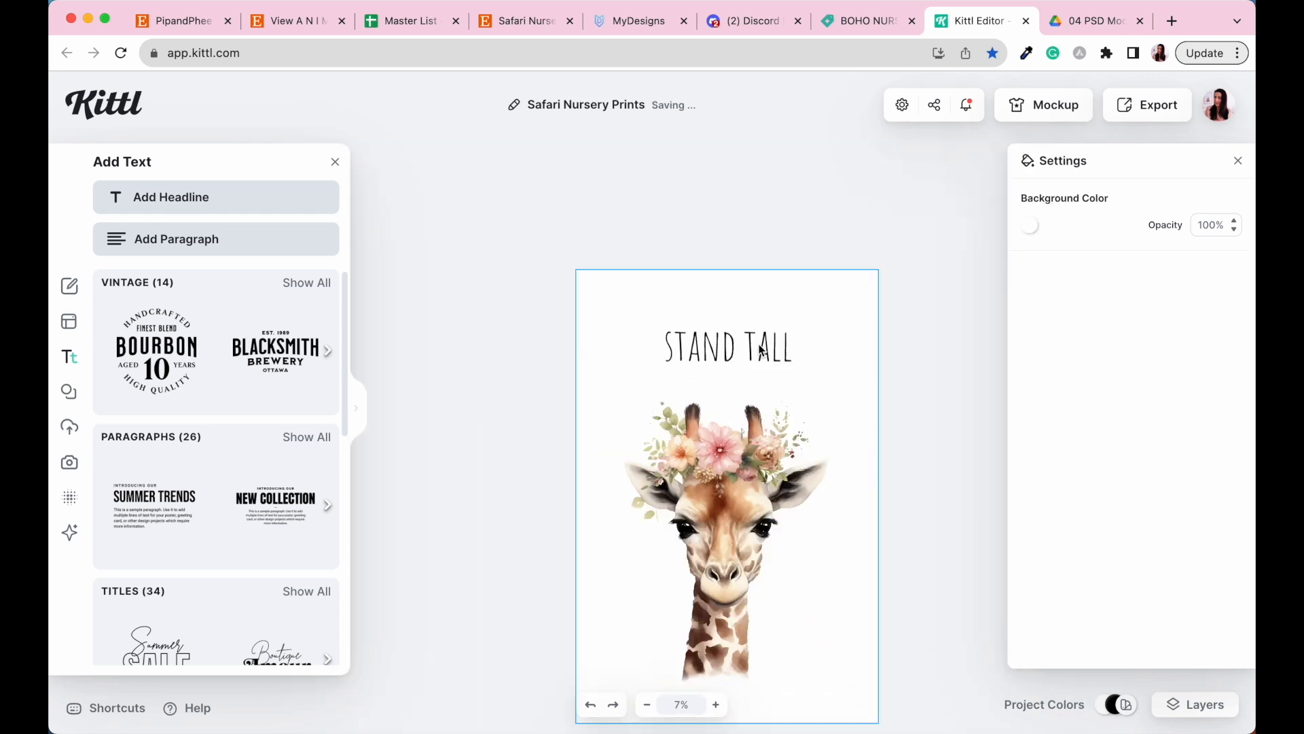
pyautogui.click(674, 353)
pyautogui.moveTo(620, 367); pyautogui.dragTo(603, 367)
pyautogui.moveTo(831, 365); pyautogui.dragTo(860, 380)
pyautogui.click(855, 408)
pyautogui.moveTo(776, 354); pyautogui.dragTo(771, 354)
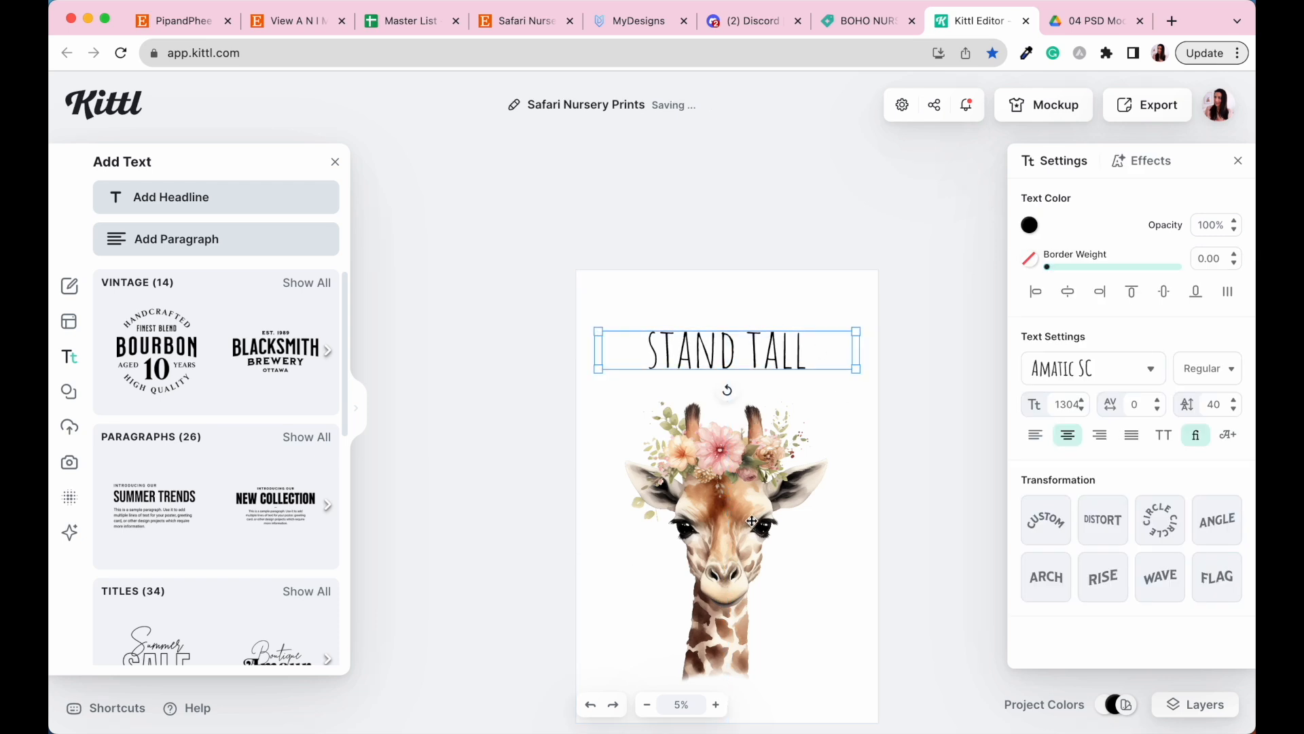
# - Color the "stand tall" text with a dark red sampled from the center of the giraffe's pink flower
pyautogui.scroll(5, 712, 494)
pyautogui.scroll(3, 712, 494)
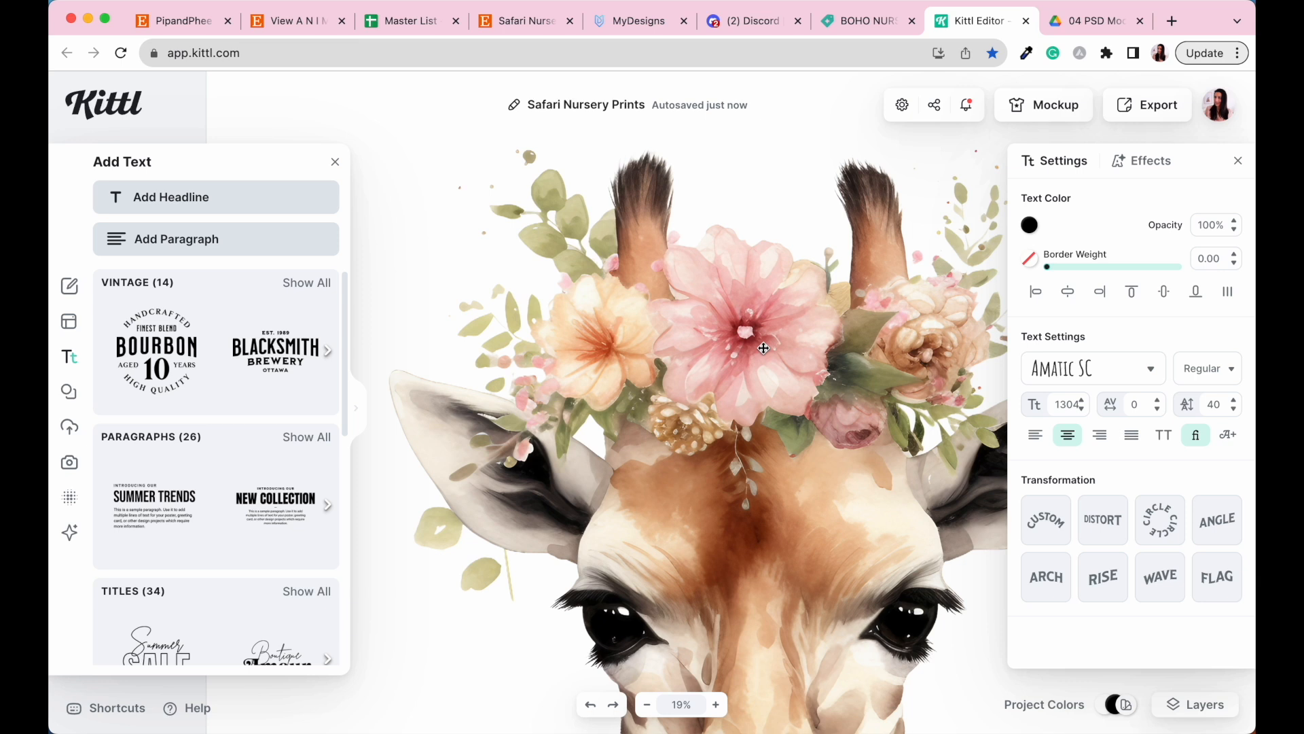
pyautogui.scroll(-3, 794, 407)
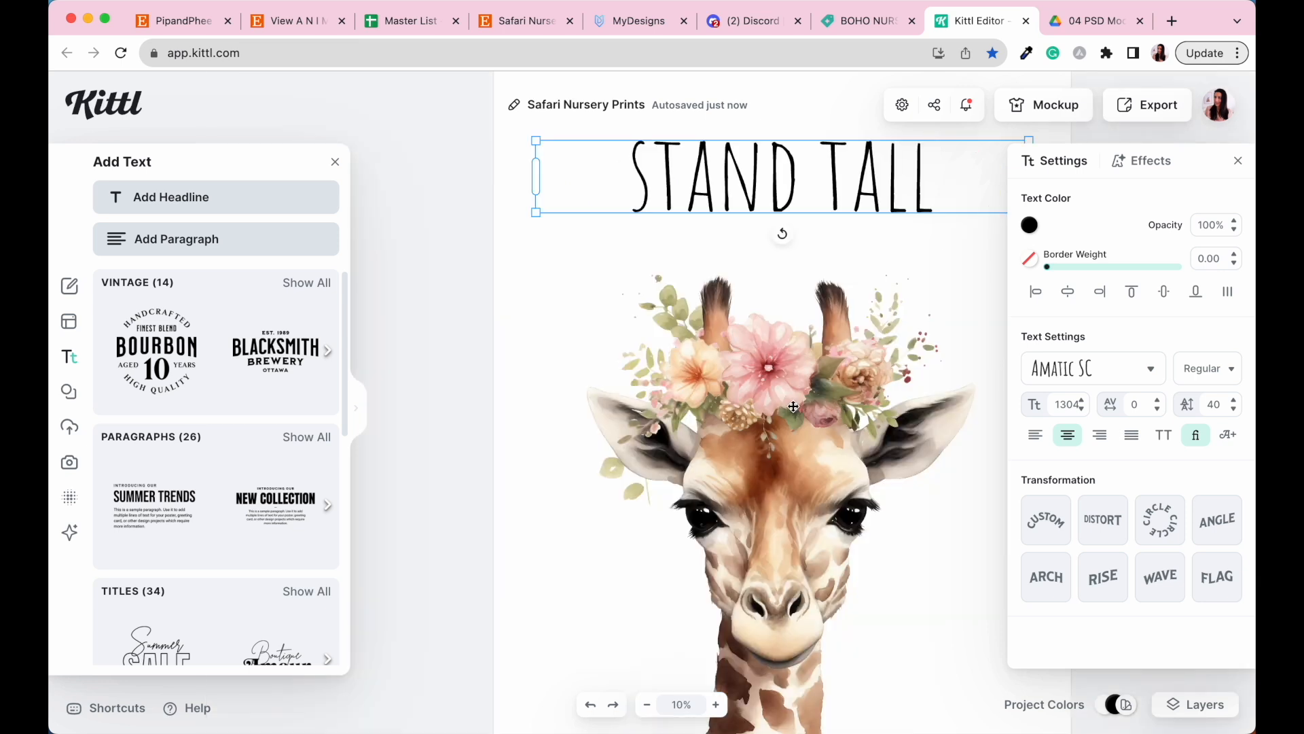
pyautogui.click(1030, 225)
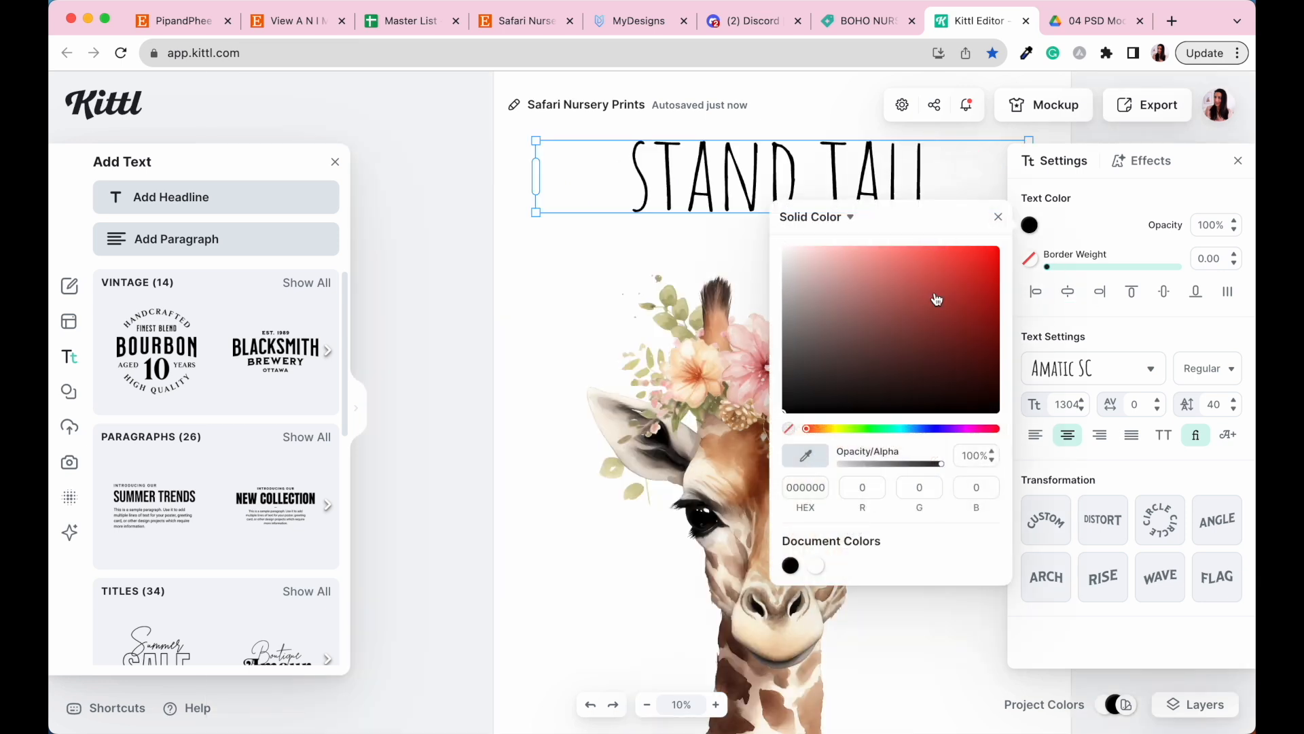
pyautogui.click(808, 457)
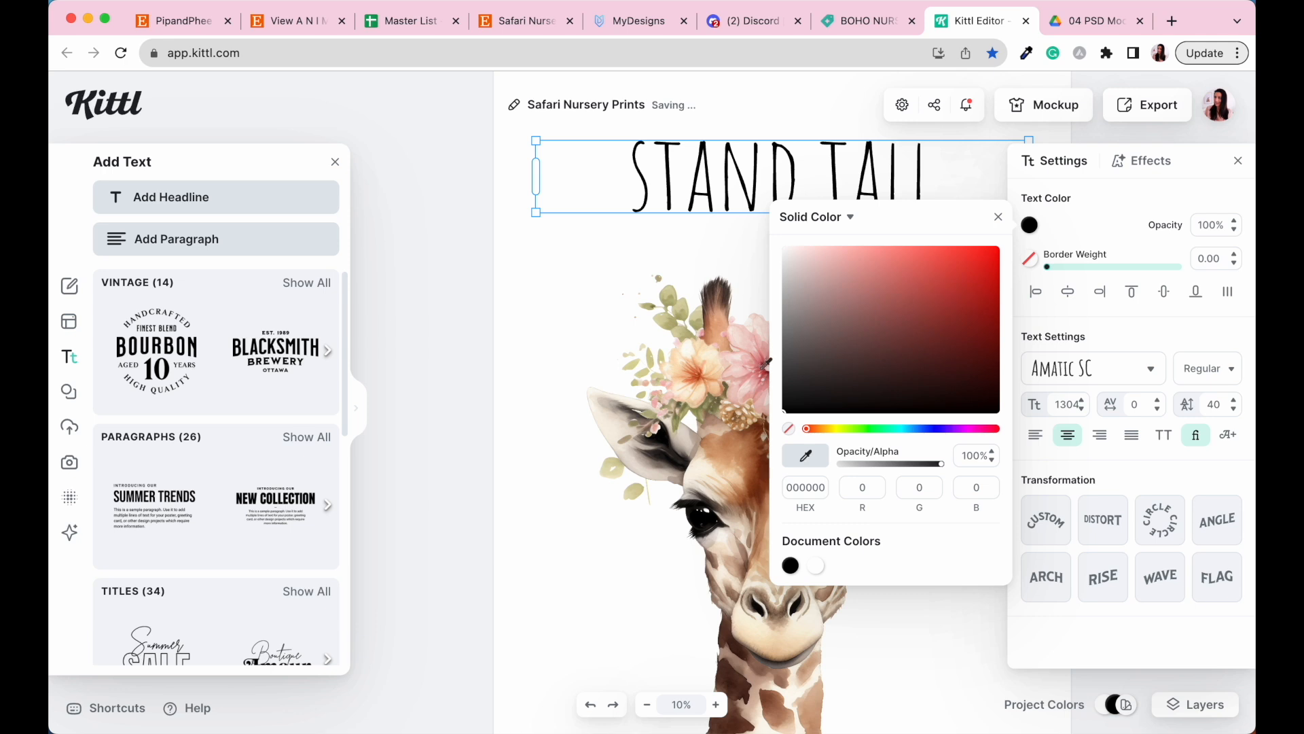
pyautogui.click(761, 368)
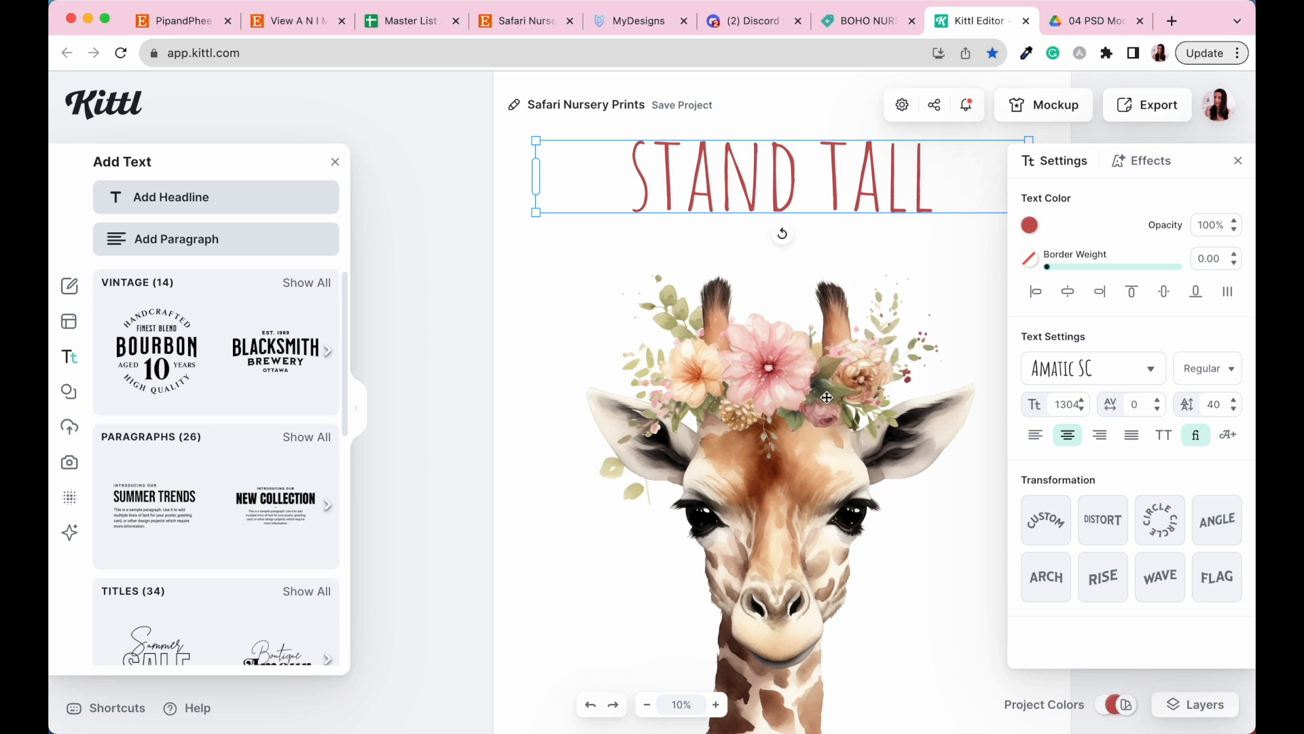
# - Resample the text color as a lighter red, d26765, from the petals or center of the pink flower
pyautogui.scroll(5, 774, 419)
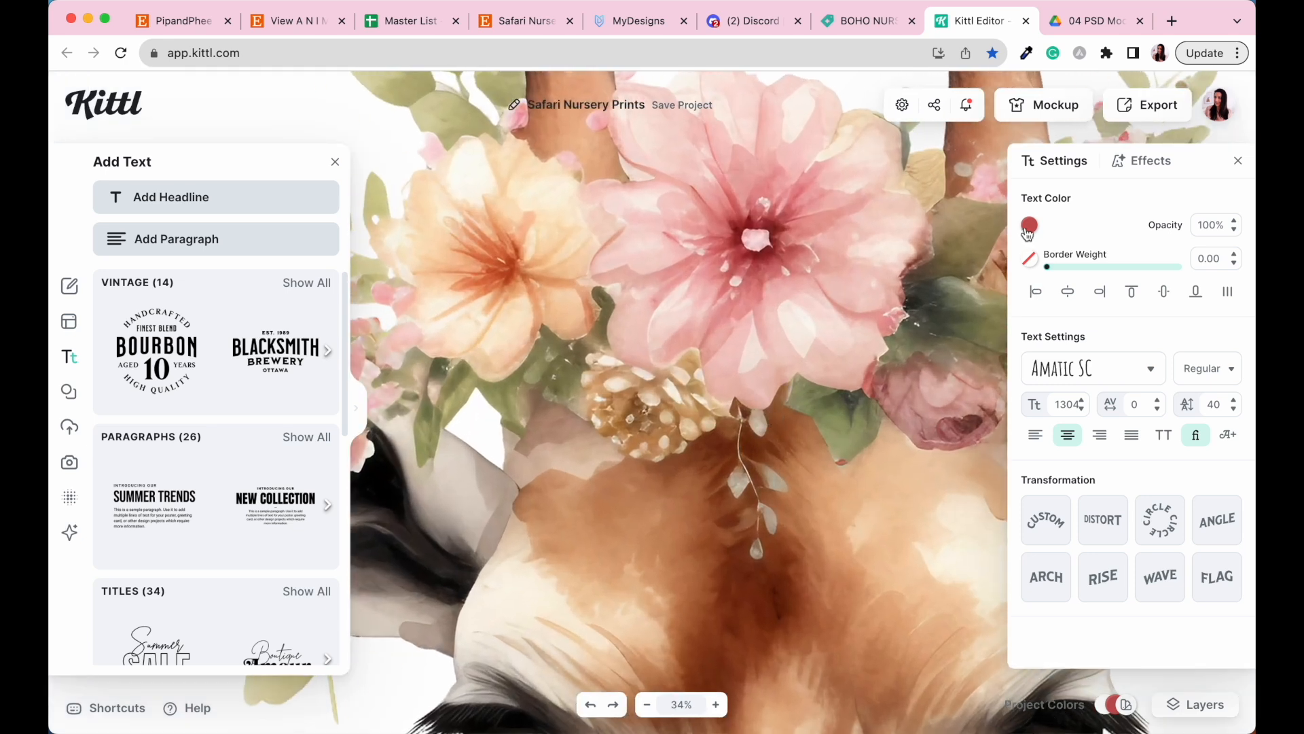
pyautogui.click(1029, 226)
pyautogui.click(802, 463)
pyautogui.click(732, 205)
pyautogui.scroll(-5, 787, 244)
pyautogui.scroll(3, 788, 245)
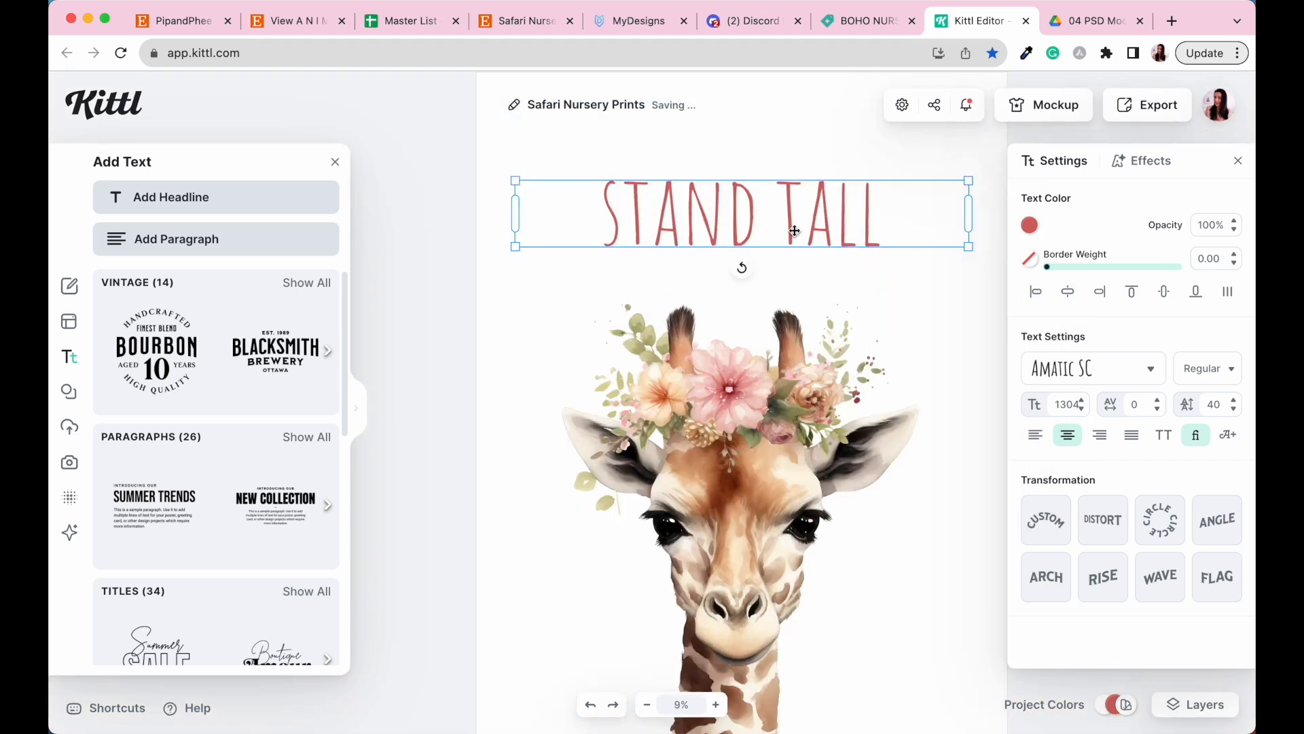
# - Shift the "stand tall" text color's hue toward magenta and darken it to a muted mauve
pyautogui.click(1030, 226)
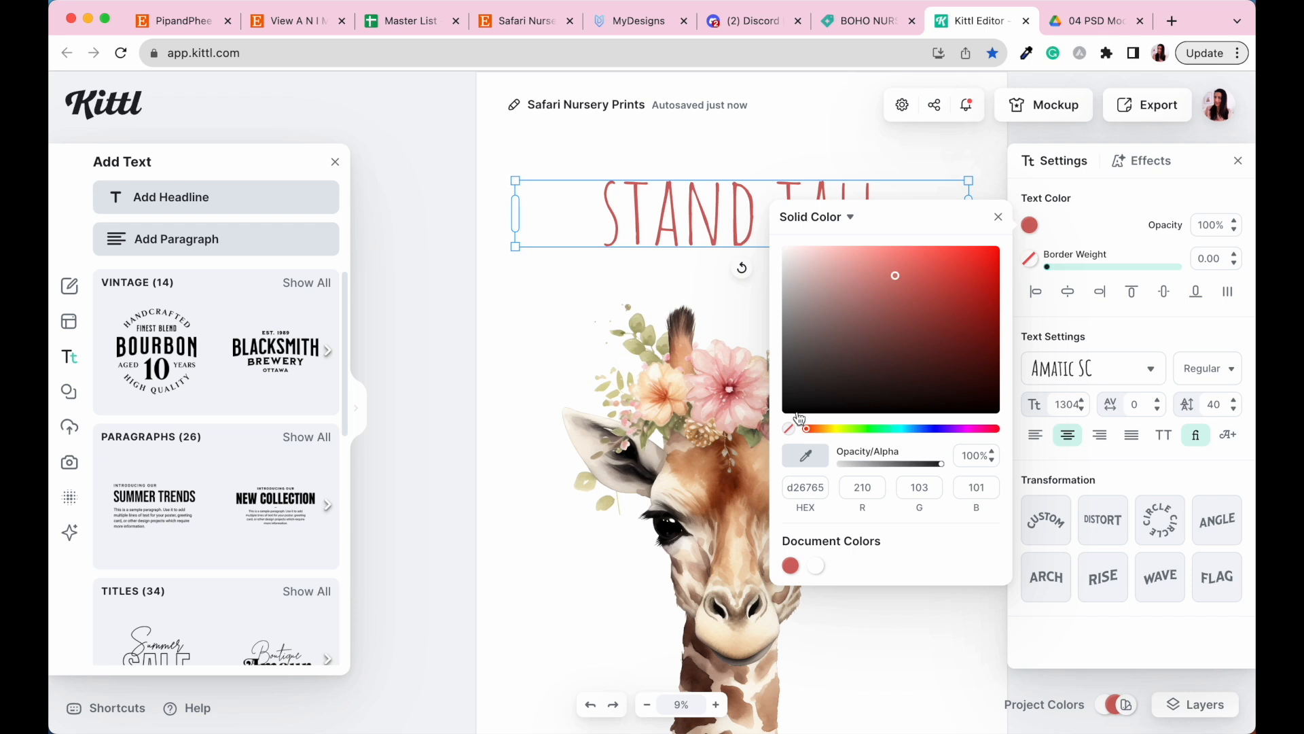
pyautogui.moveTo(805, 429); pyautogui.dragTo(982, 431)
pyautogui.click(879, 280)
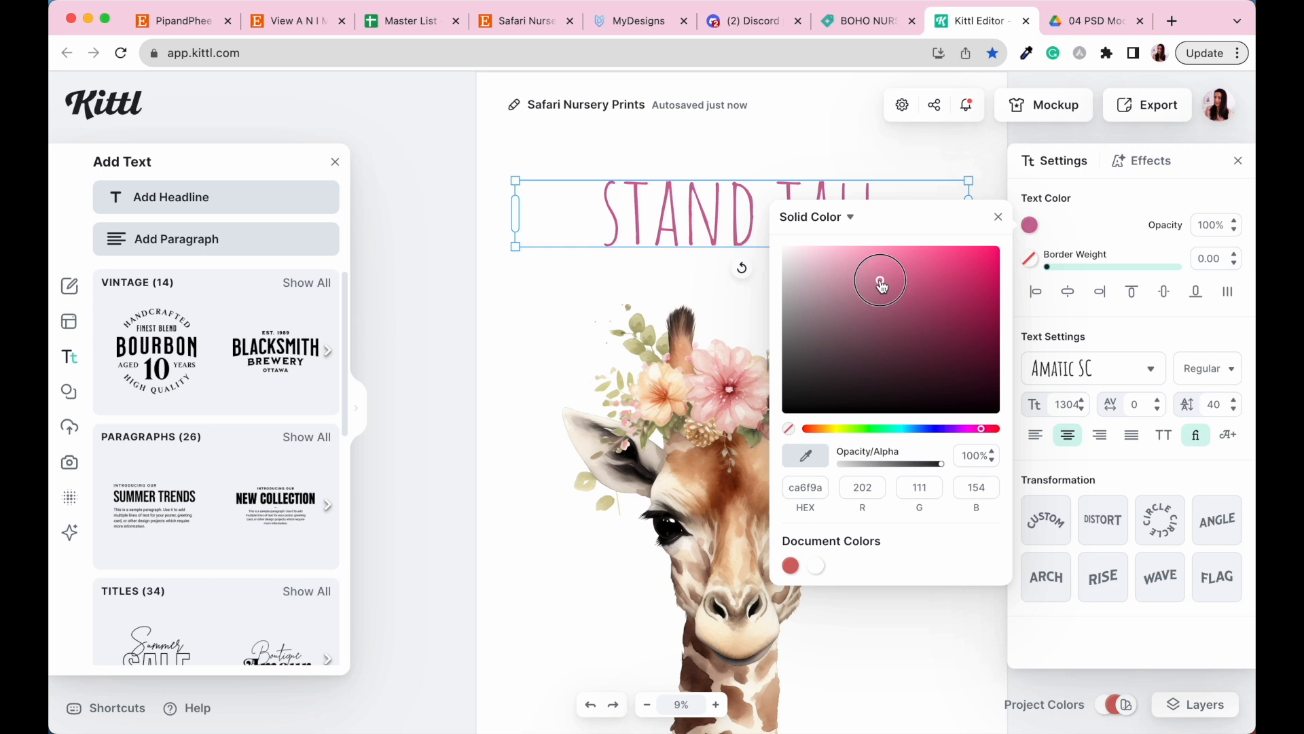
pyautogui.moveTo(882, 287); pyautogui.dragTo(879, 303)
pyautogui.click(591, 332)
pyautogui.scroll(-3, 590, 338)
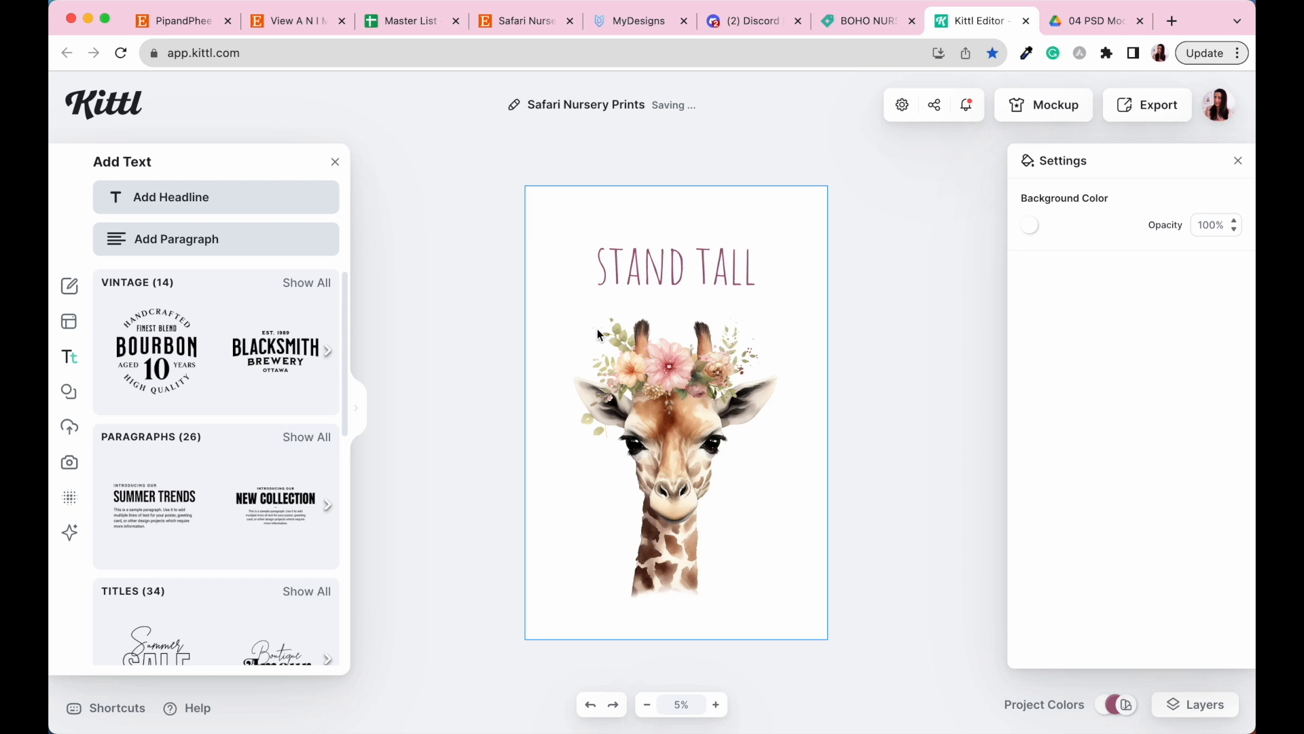
# - Try aligning the "stand tall" text to the vertical middle of the artboard, and undo it
pyautogui.click(664, 273)
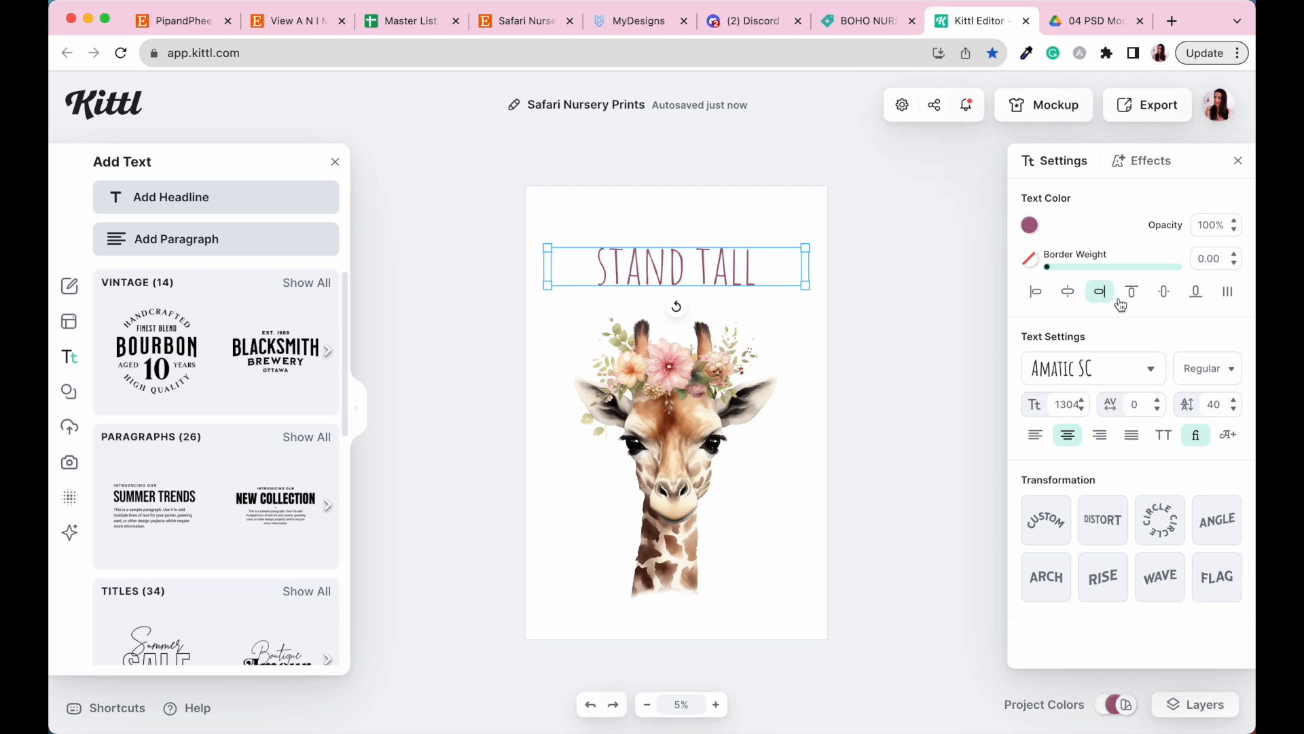
pyautogui.click(1164, 293)
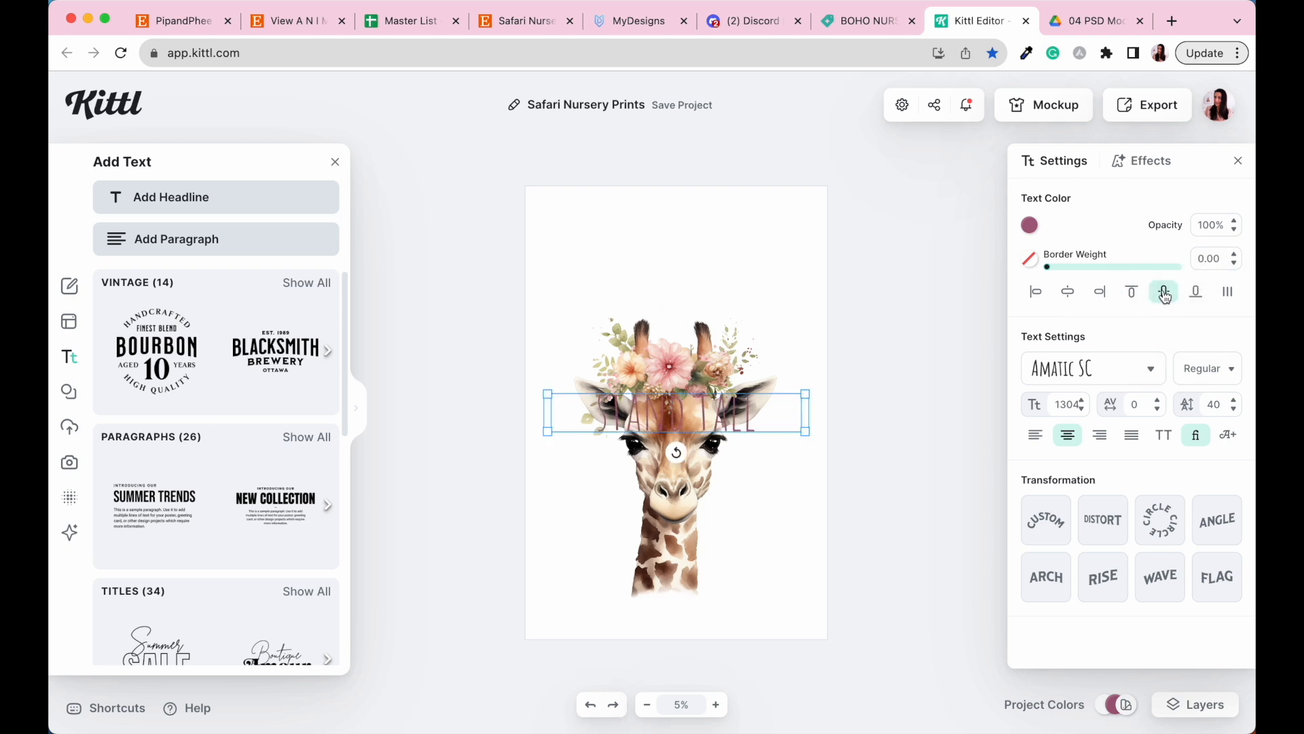
pyautogui.press('super+z')
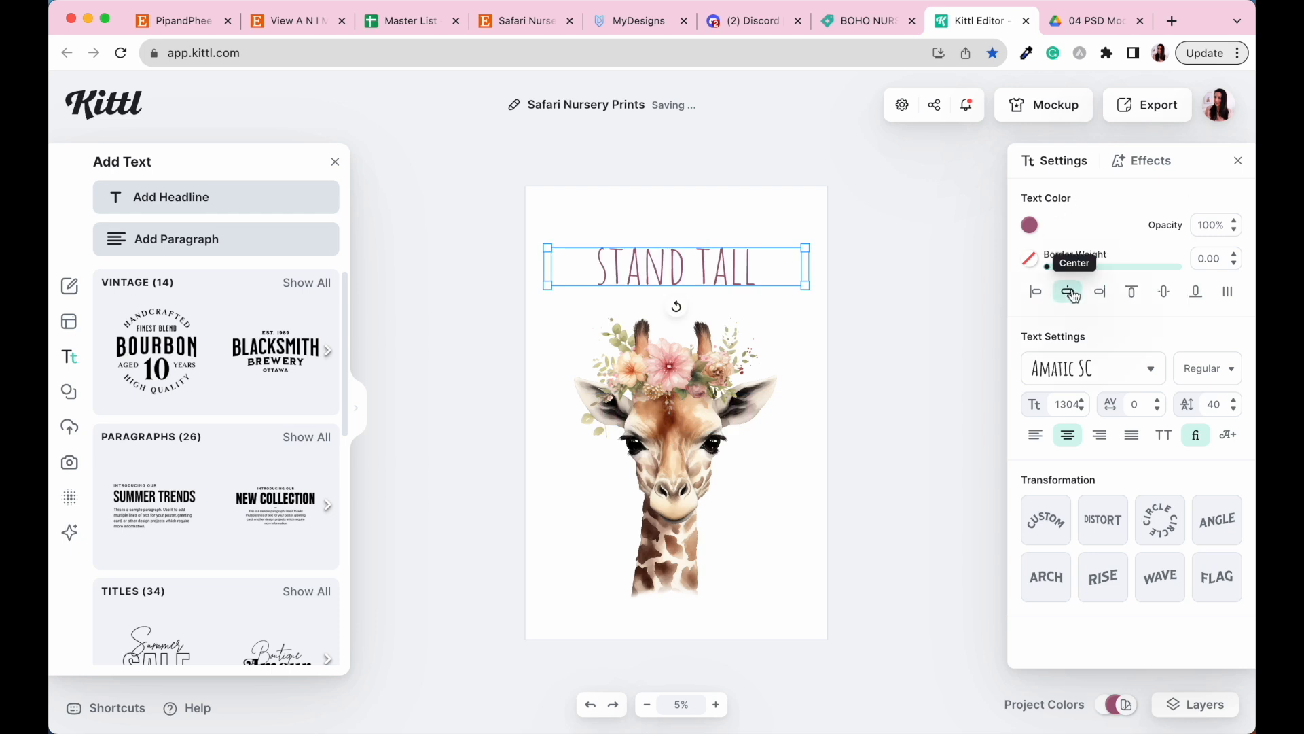
# - Center the giraffe image horizontally on the artboard and open the export options
pyautogui.click(676, 438)
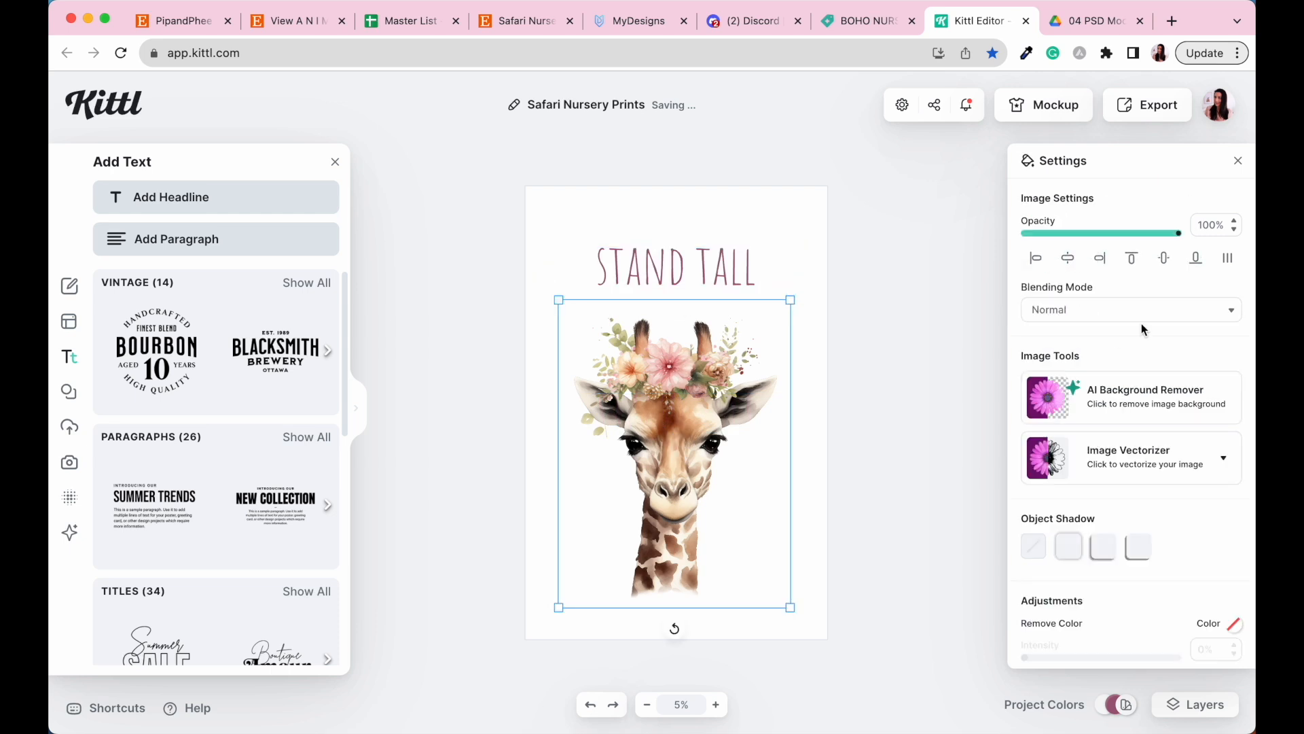
pyautogui.click(1069, 262)
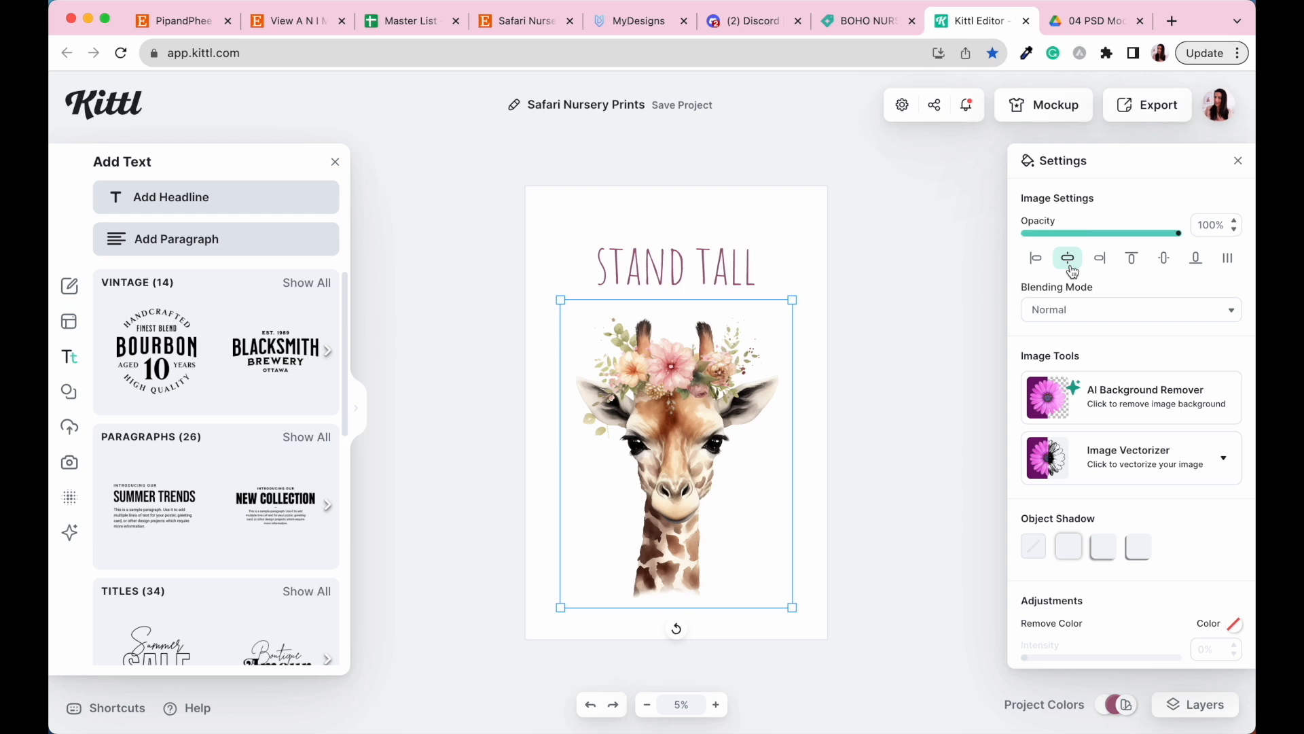
pyautogui.click(882, 439)
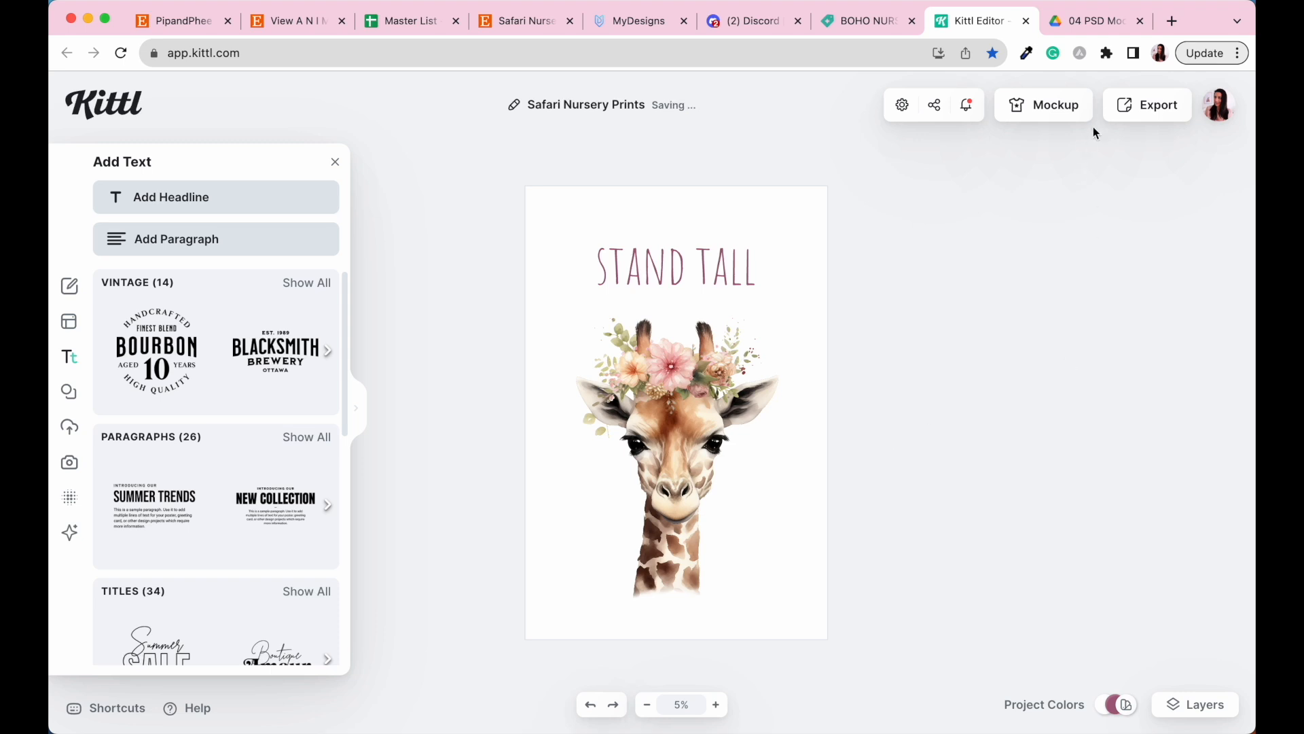
pyautogui.click(1125, 114)
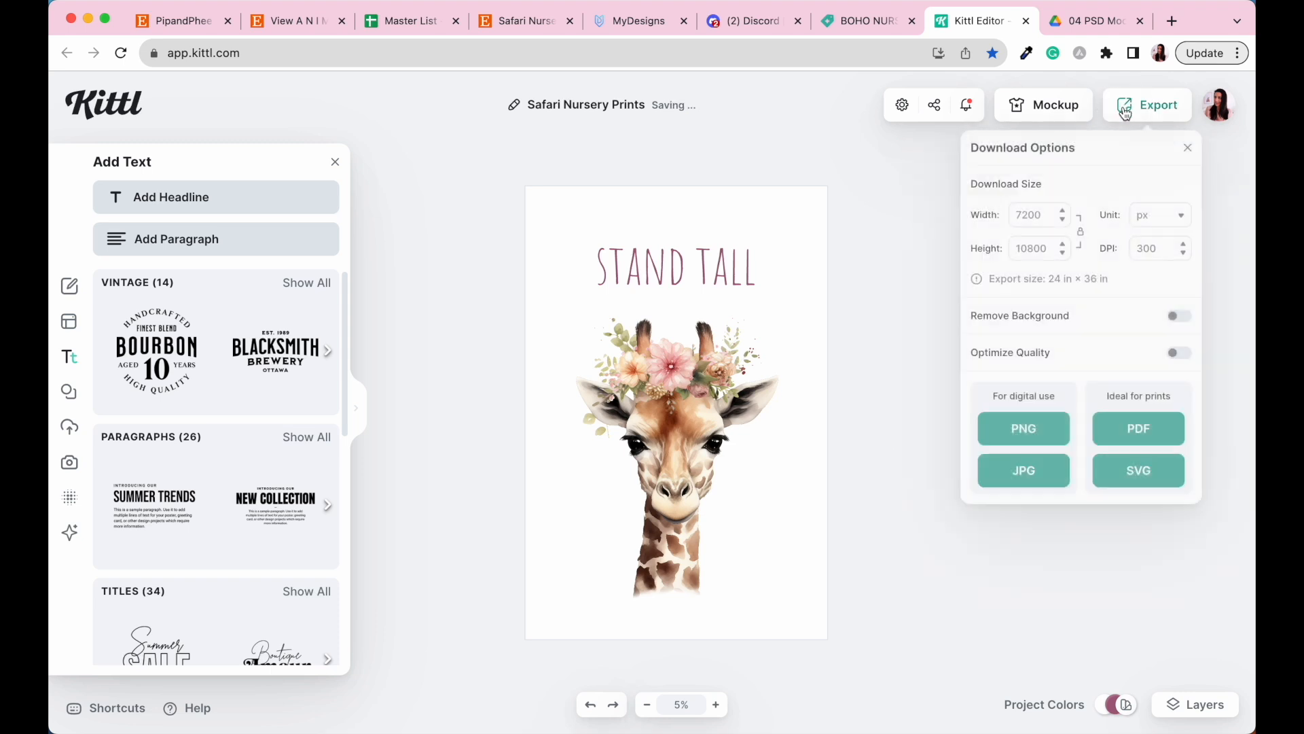
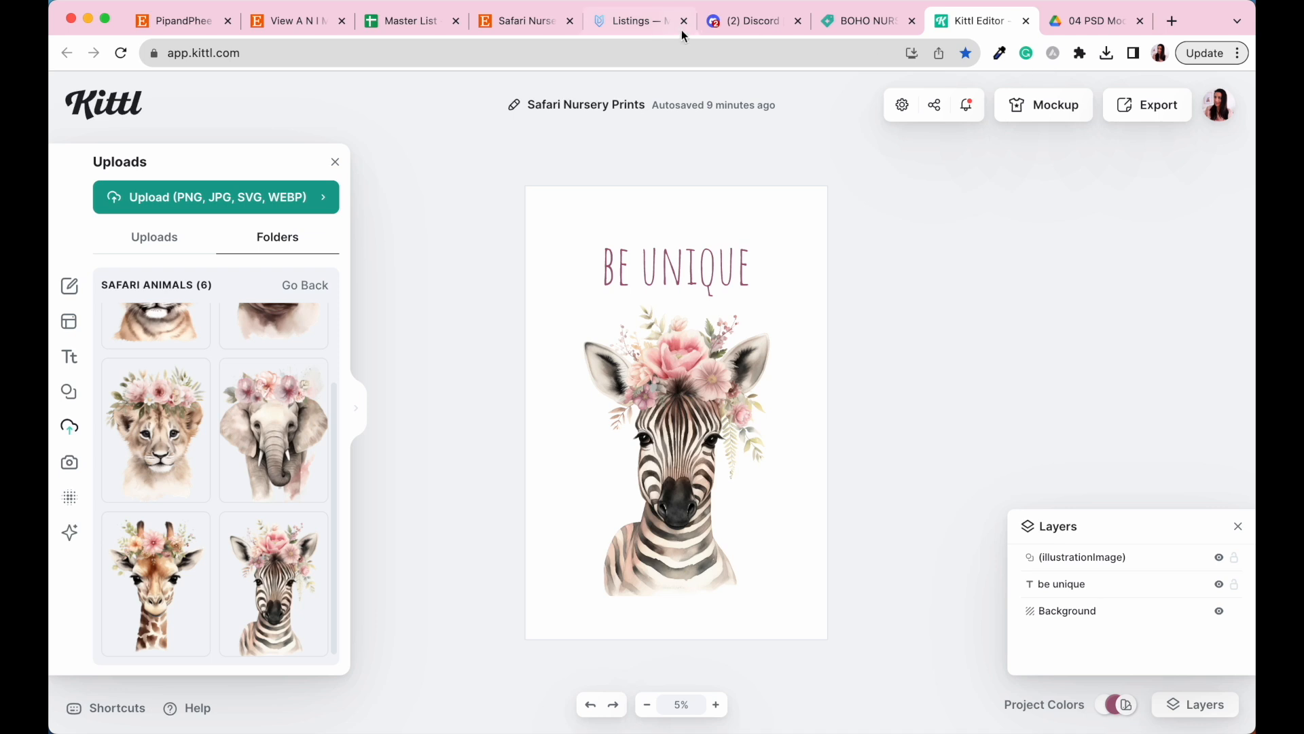
# - Switch to MyDesigns, open the template of the Safari Animals Floral Designs collection, and add a file slot named "2:3"
pyautogui.click(652, 21)
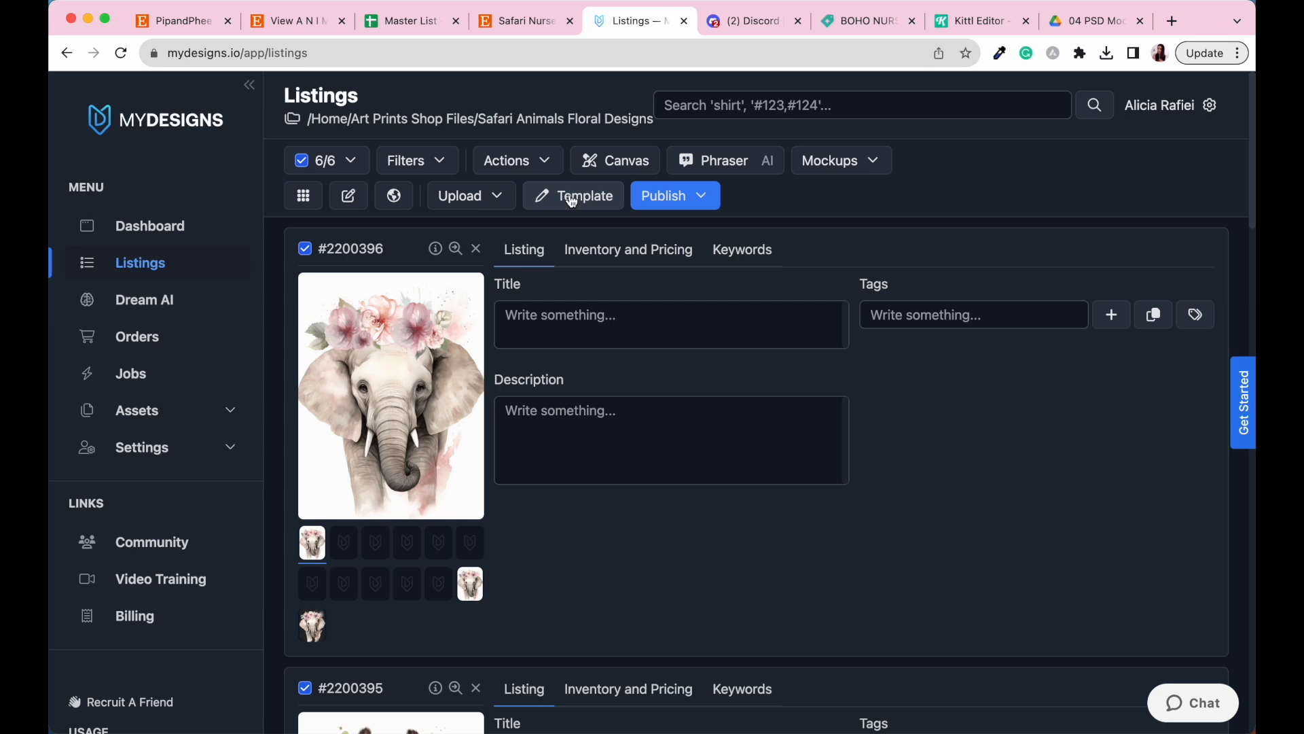
pyautogui.click(591, 201)
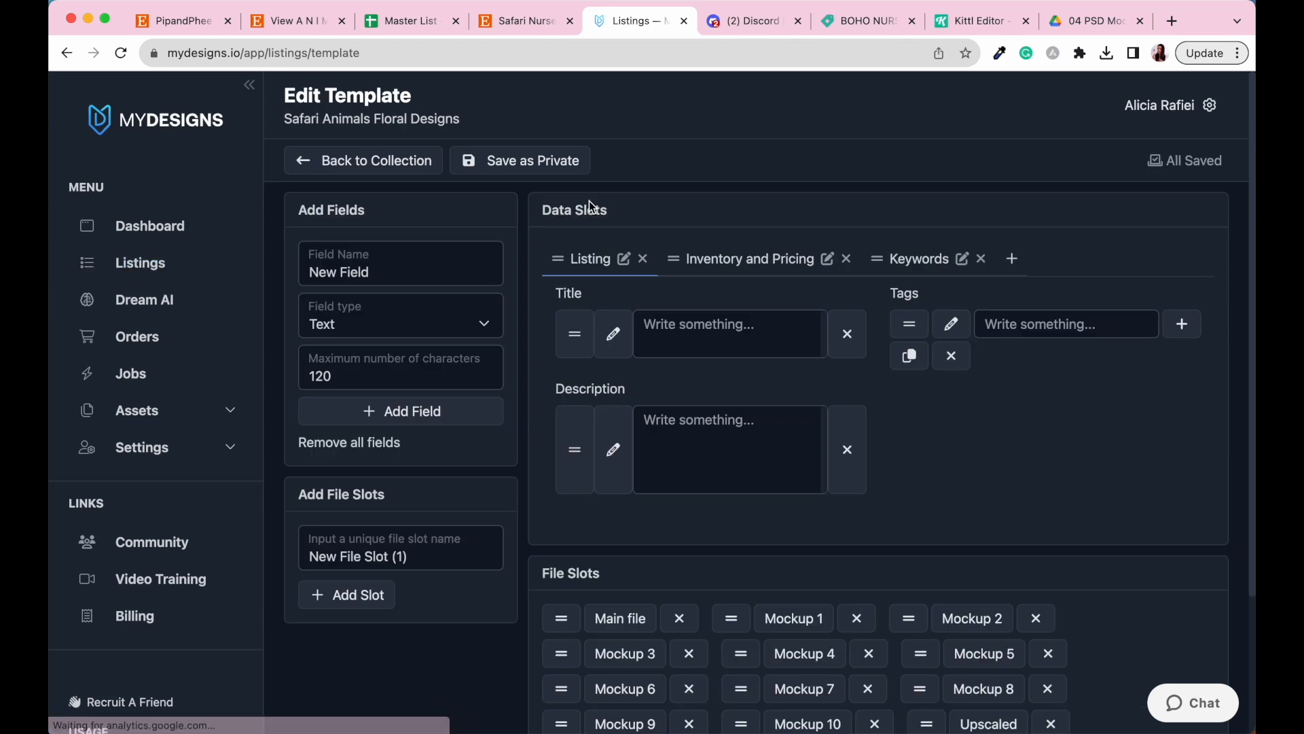
pyautogui.scroll(-5, 530, 381)
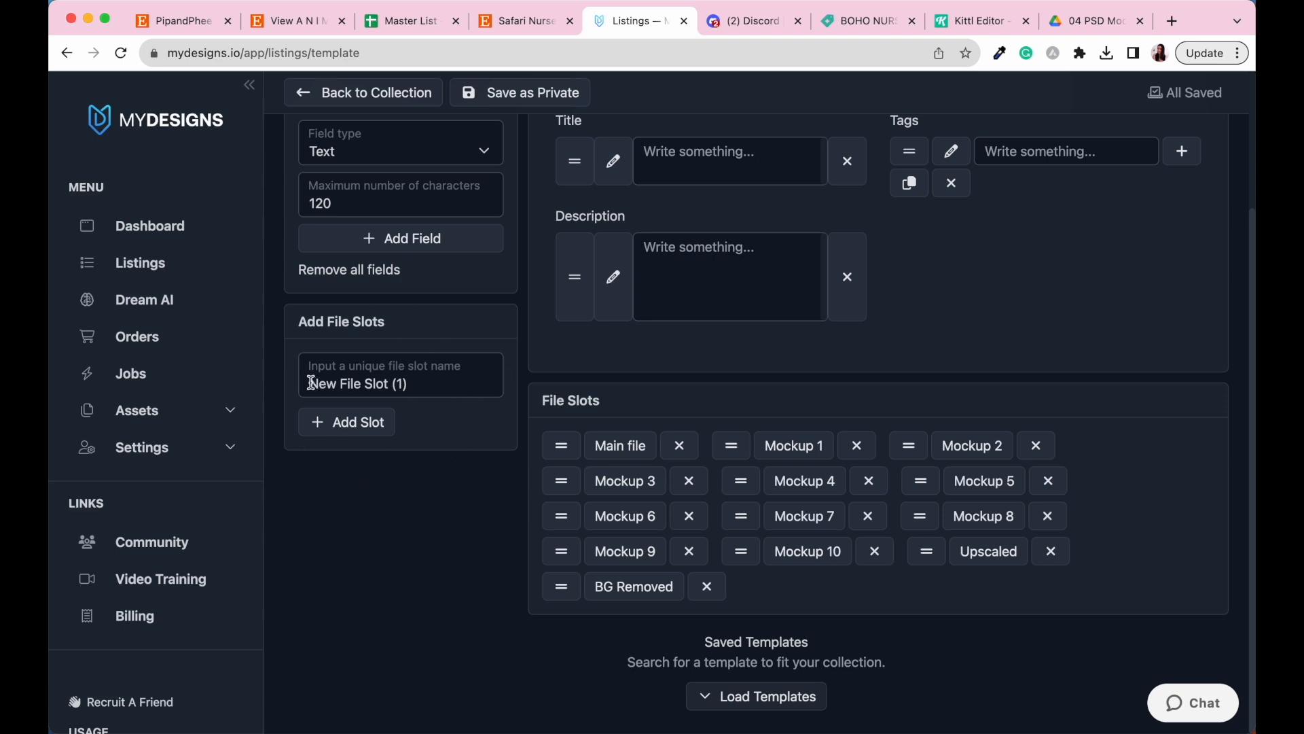
pyautogui.moveTo(311, 382); pyautogui.dragTo(427, 386)
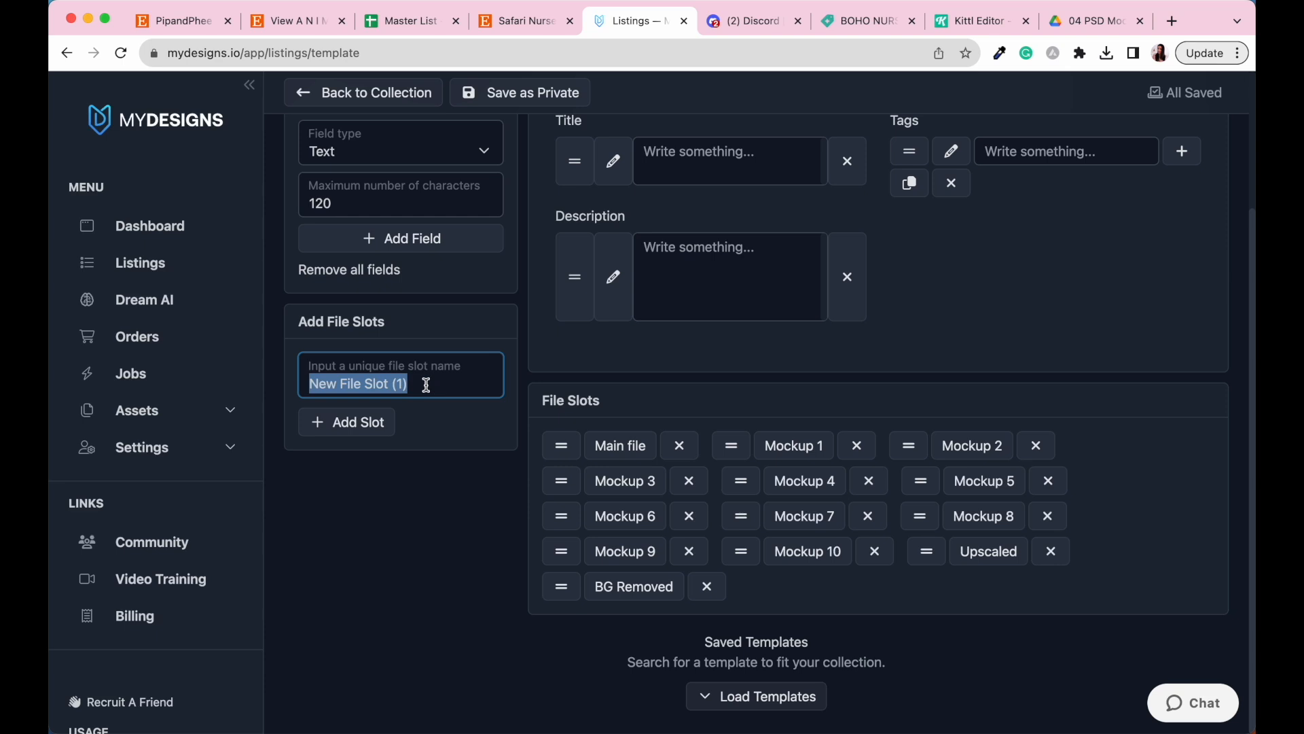
pyautogui.press('BackSpace')
pyautogui.write('2:3')
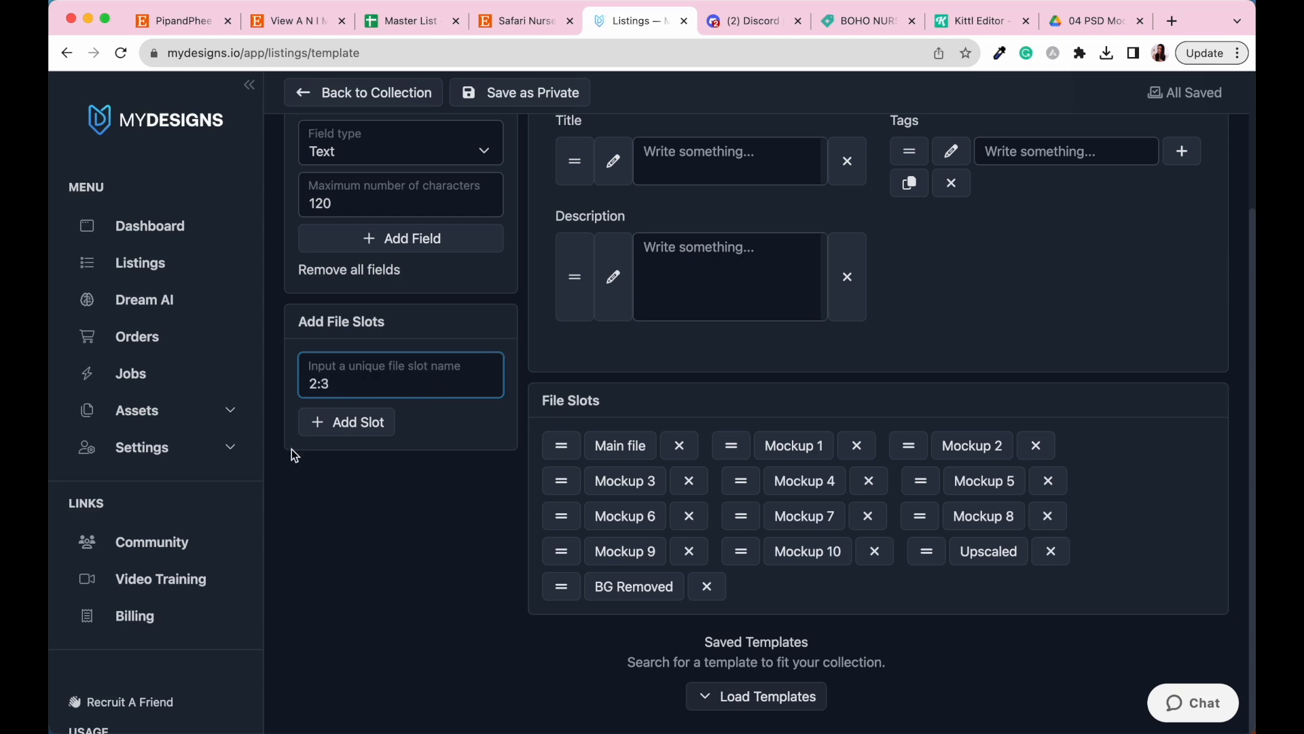
pyautogui.click(351, 426)
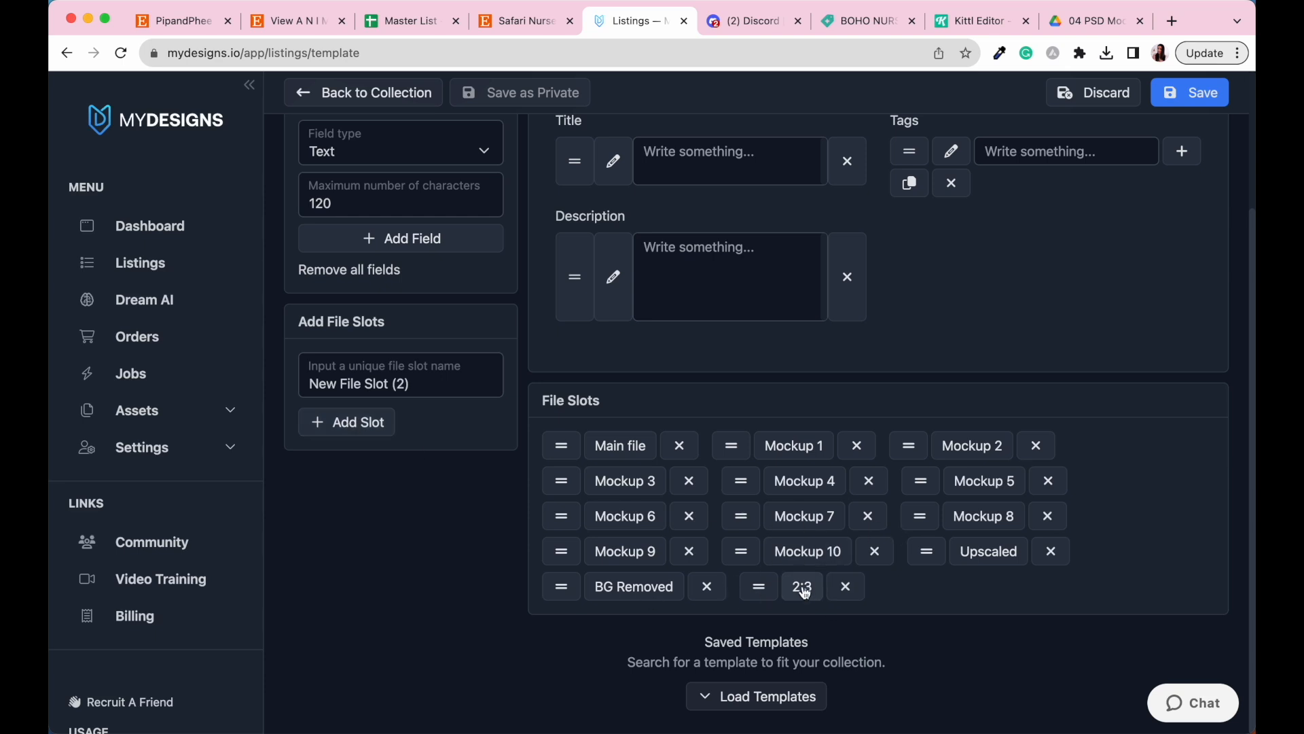
# - Add two more file slots to the template, named "3:4" and "4:5"
pyautogui.click(313, 385)
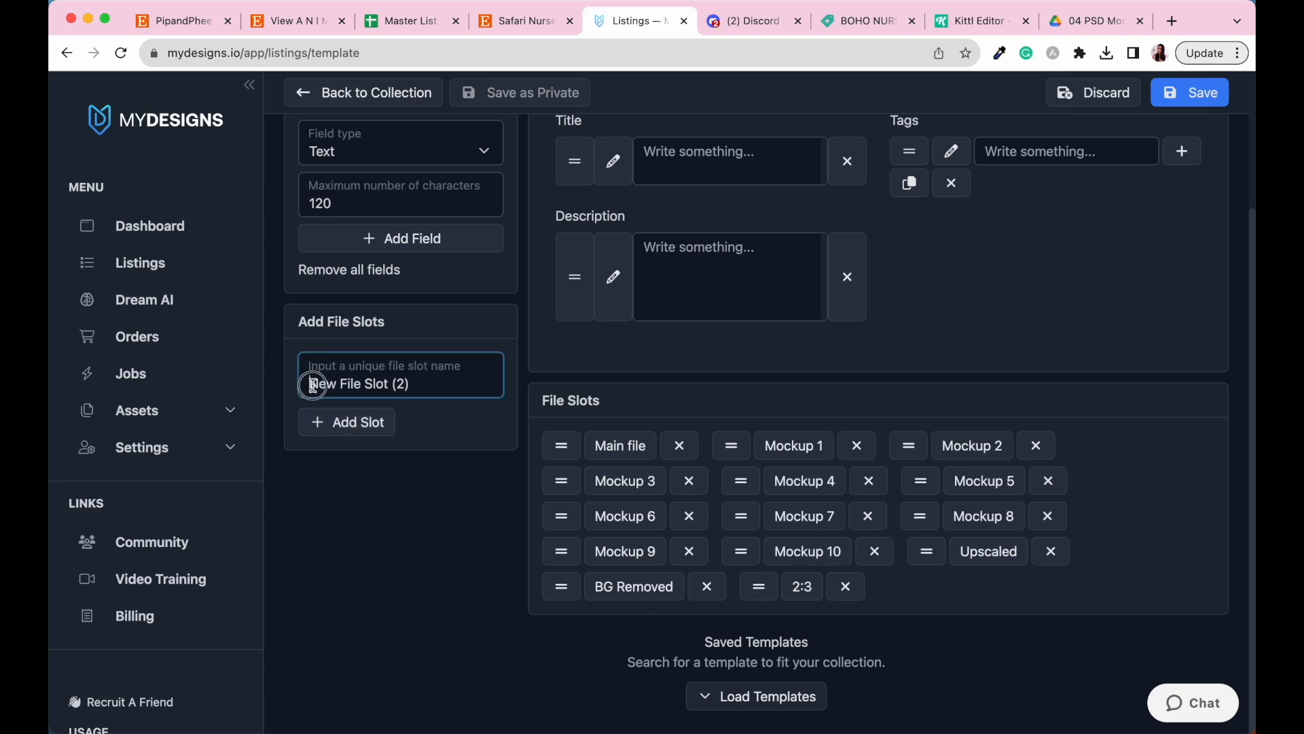
pyautogui.moveTo(312, 385); pyautogui.dragTo(495, 385)
pyautogui.write('3:4')
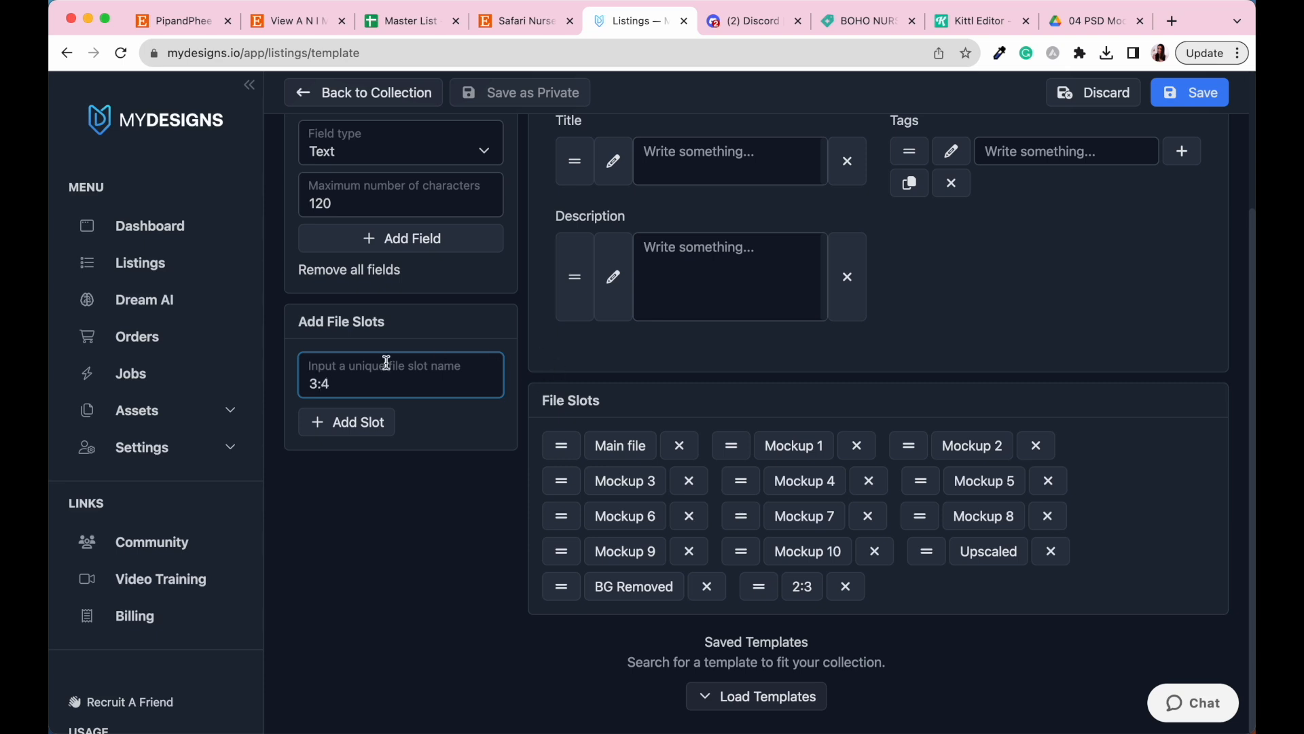
pyautogui.click(347, 423)
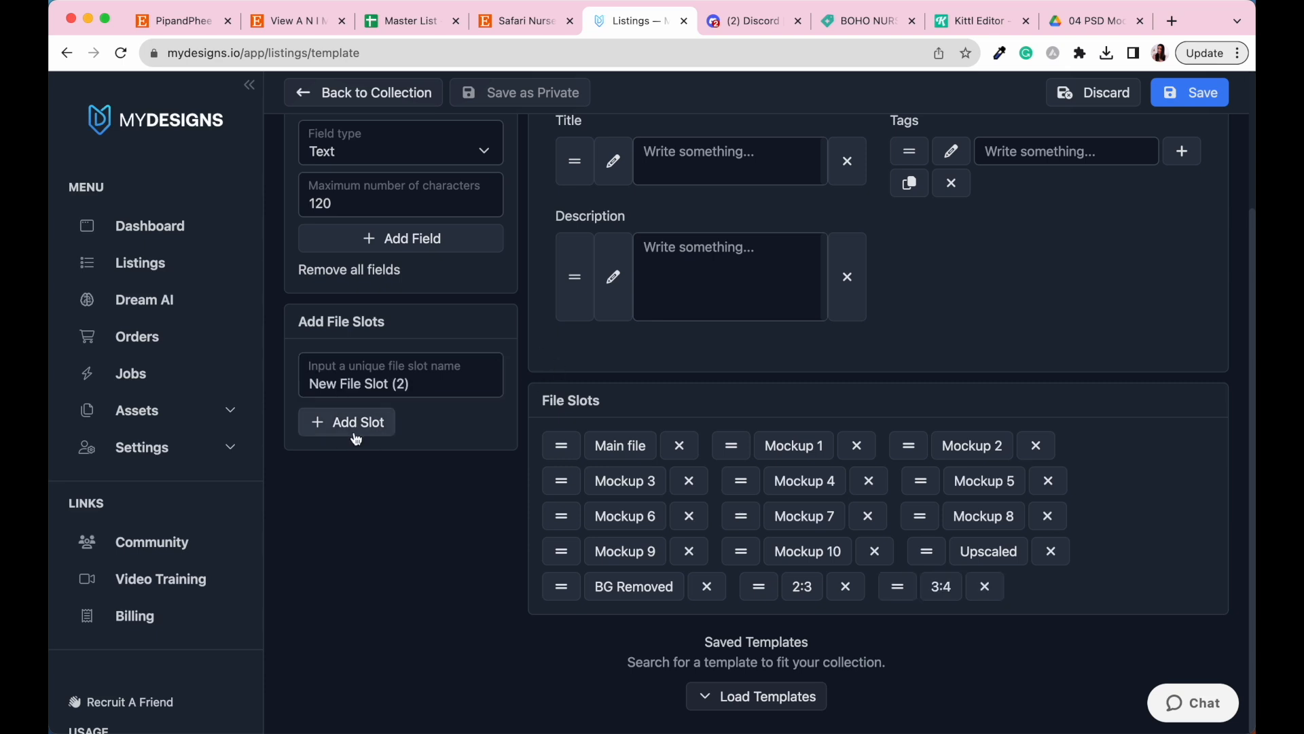
pyautogui.click(314, 379)
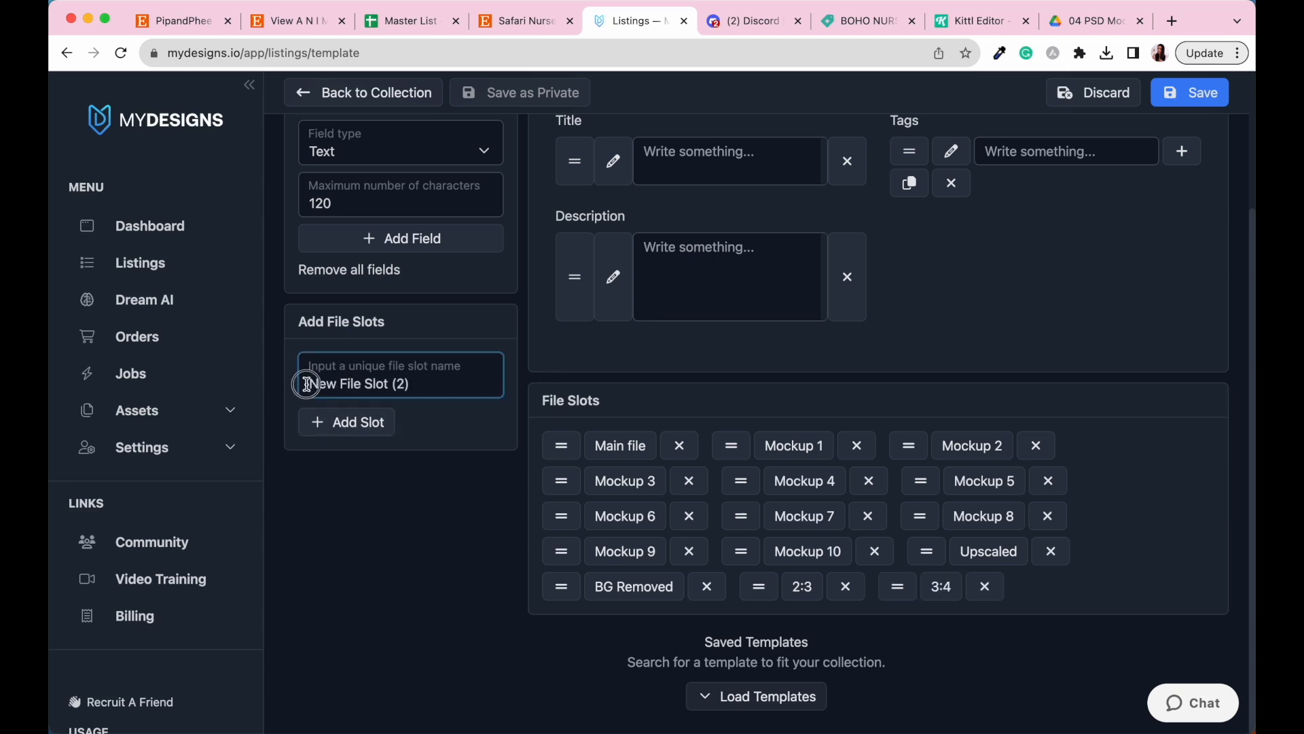
pyautogui.moveTo(303, 381); pyautogui.dragTo(441, 385)
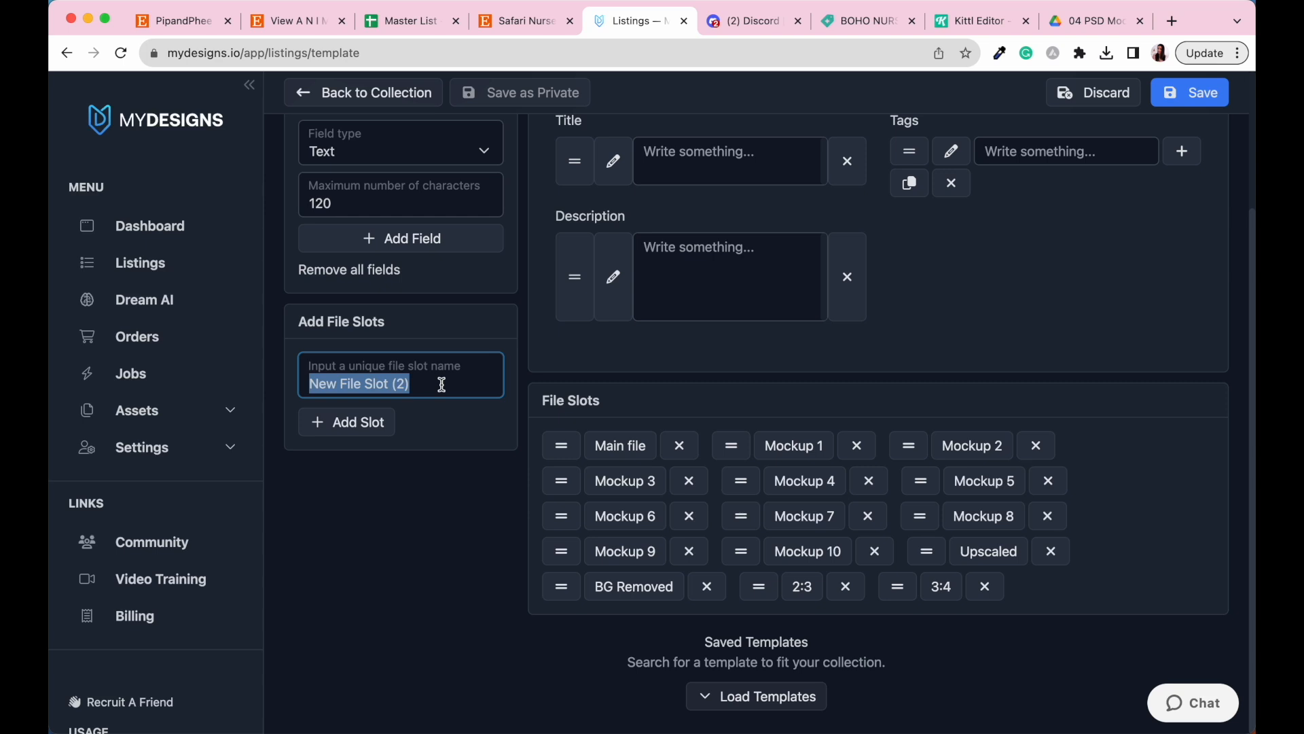
pyautogui.press('BackSpace')
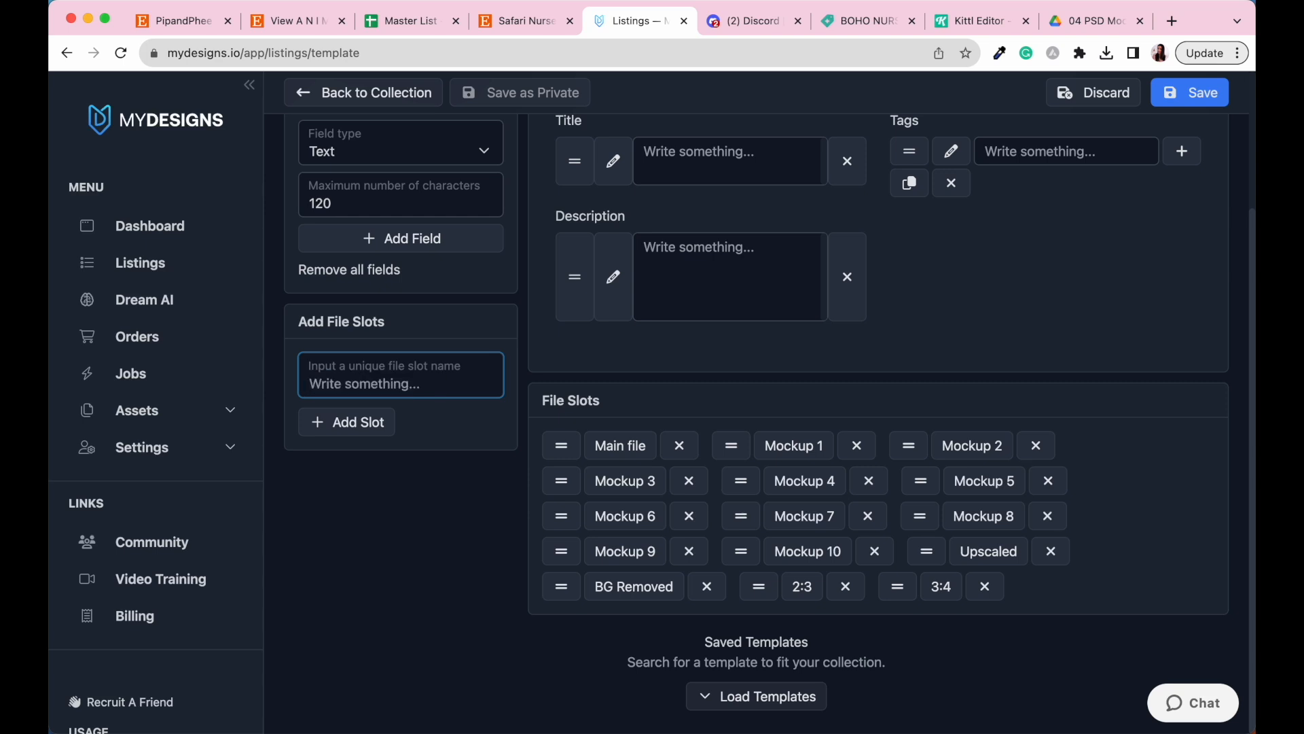
pyautogui.write('4:5')
pyautogui.click(354, 430)
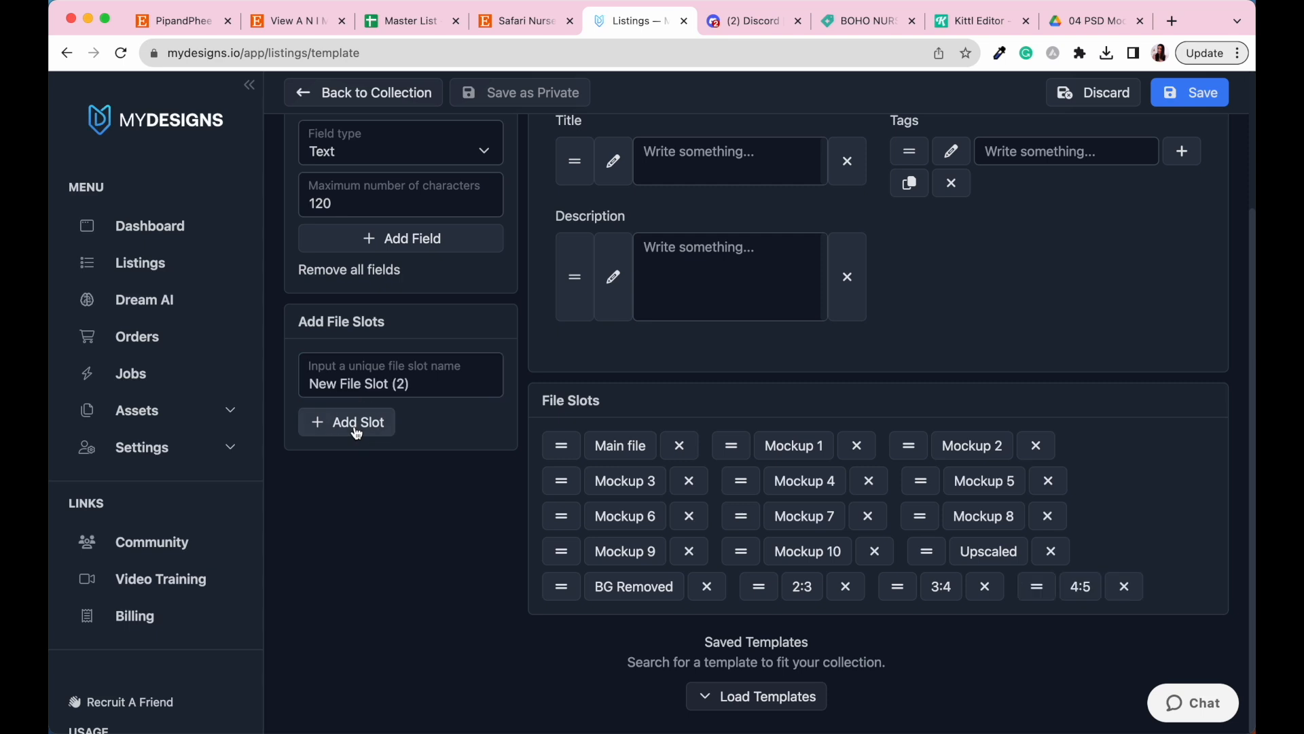
# - Add a file slot named "ISO" to the template
pyautogui.moveTo(409, 384); pyautogui.dragTo(282, 382)
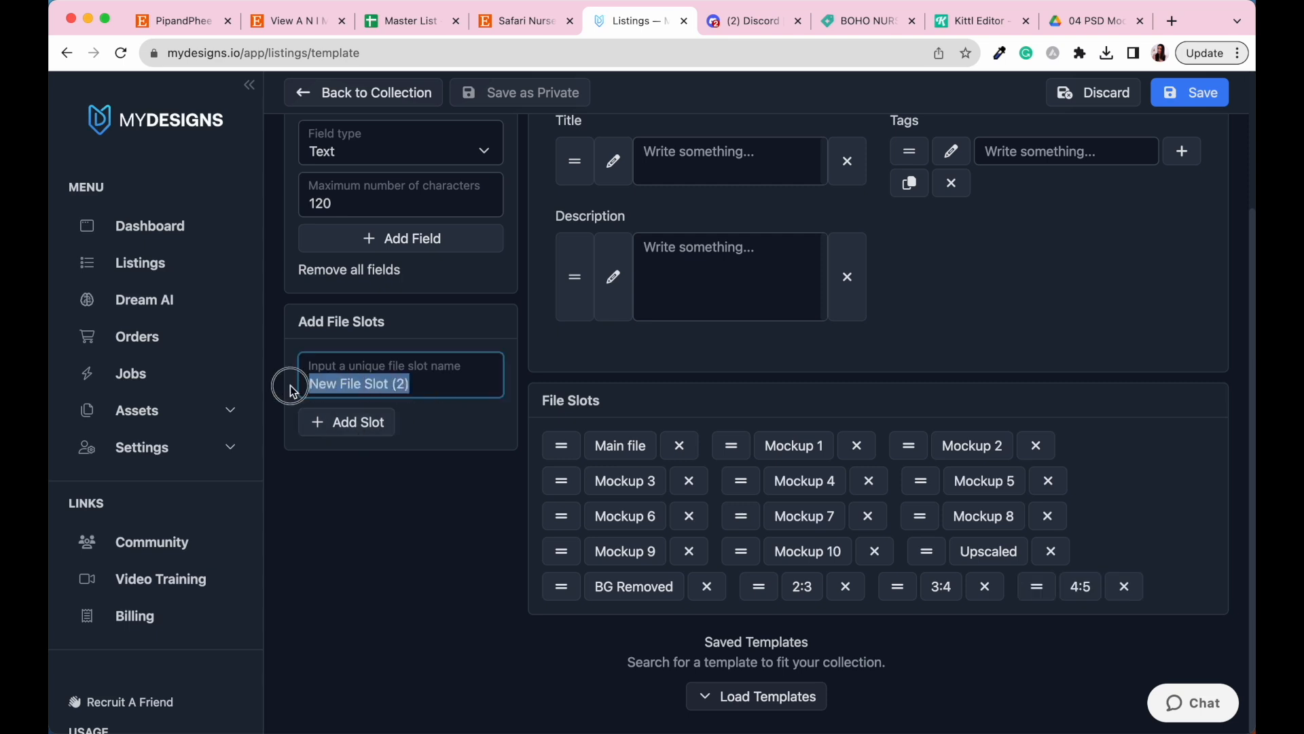
pyautogui.press('BackSpace')
pyautogui.write('IS')
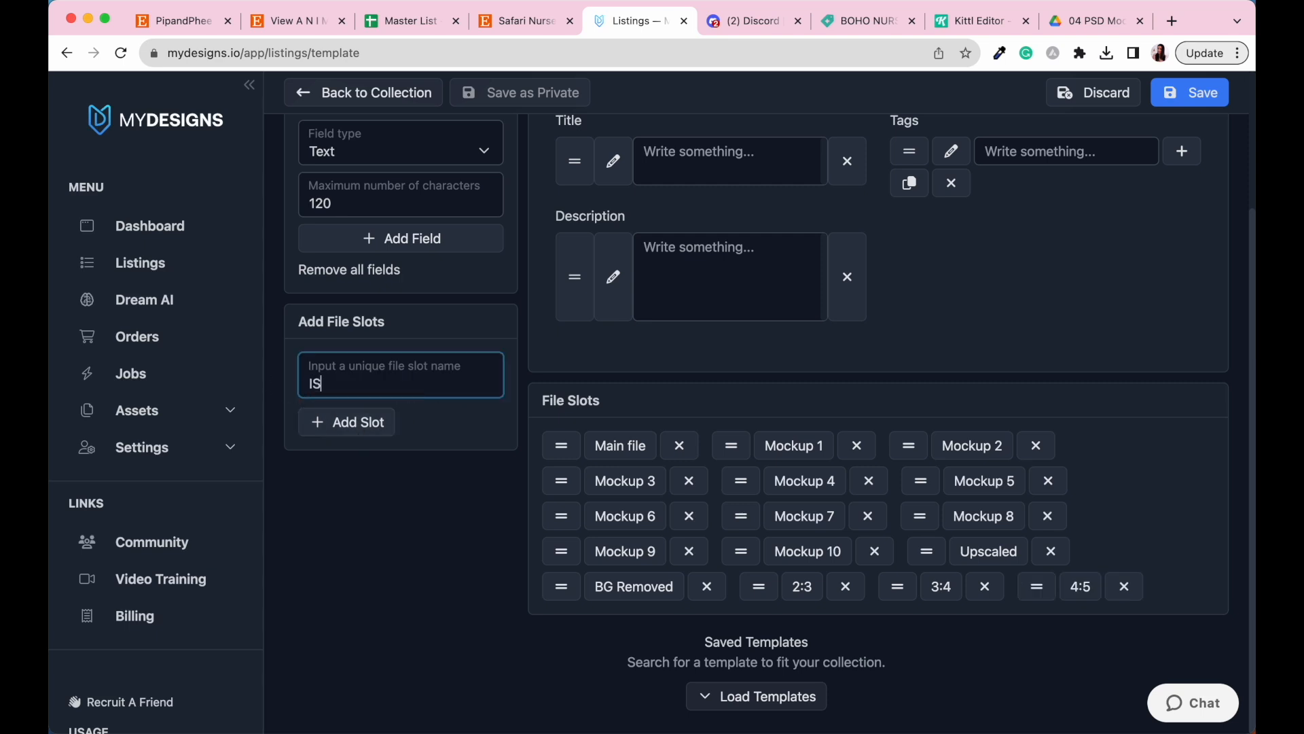
pyautogui.write('O')
pyautogui.click(326, 433)
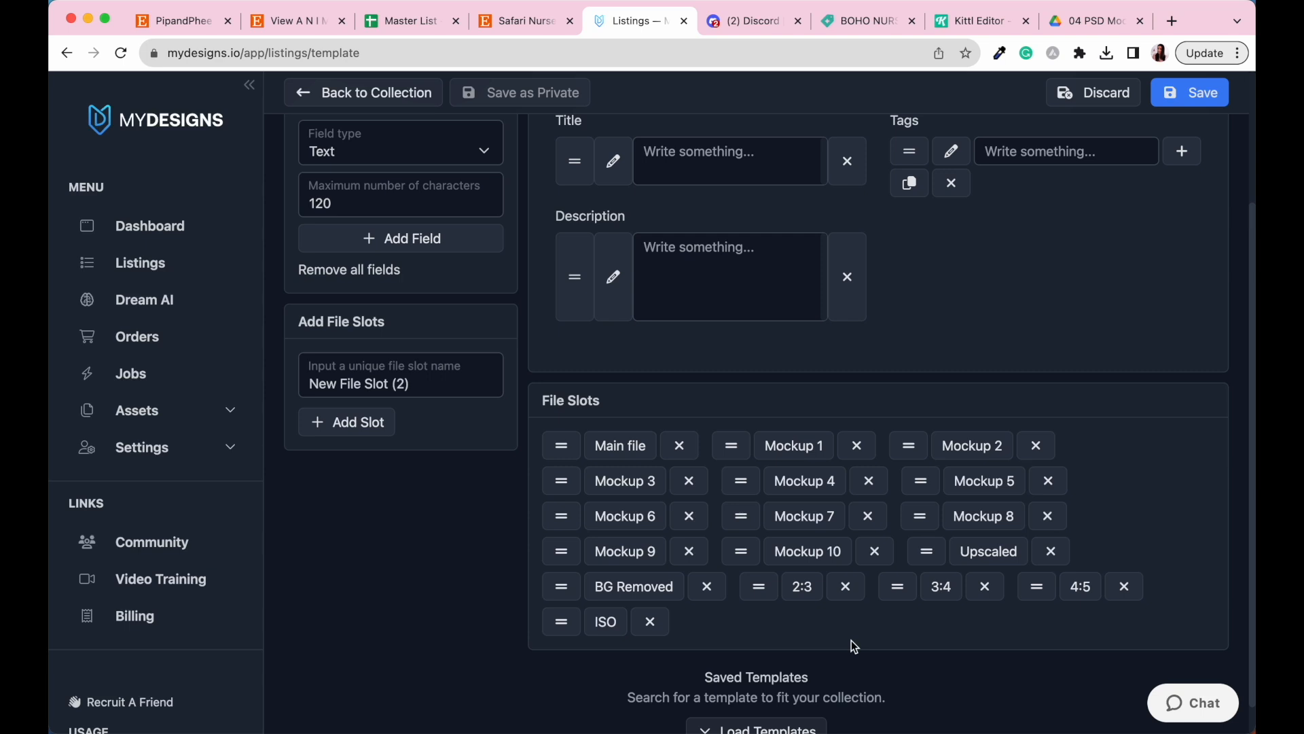
pyautogui.scroll(1, 1033, 406)
pyautogui.scroll(1, 1033, 406)
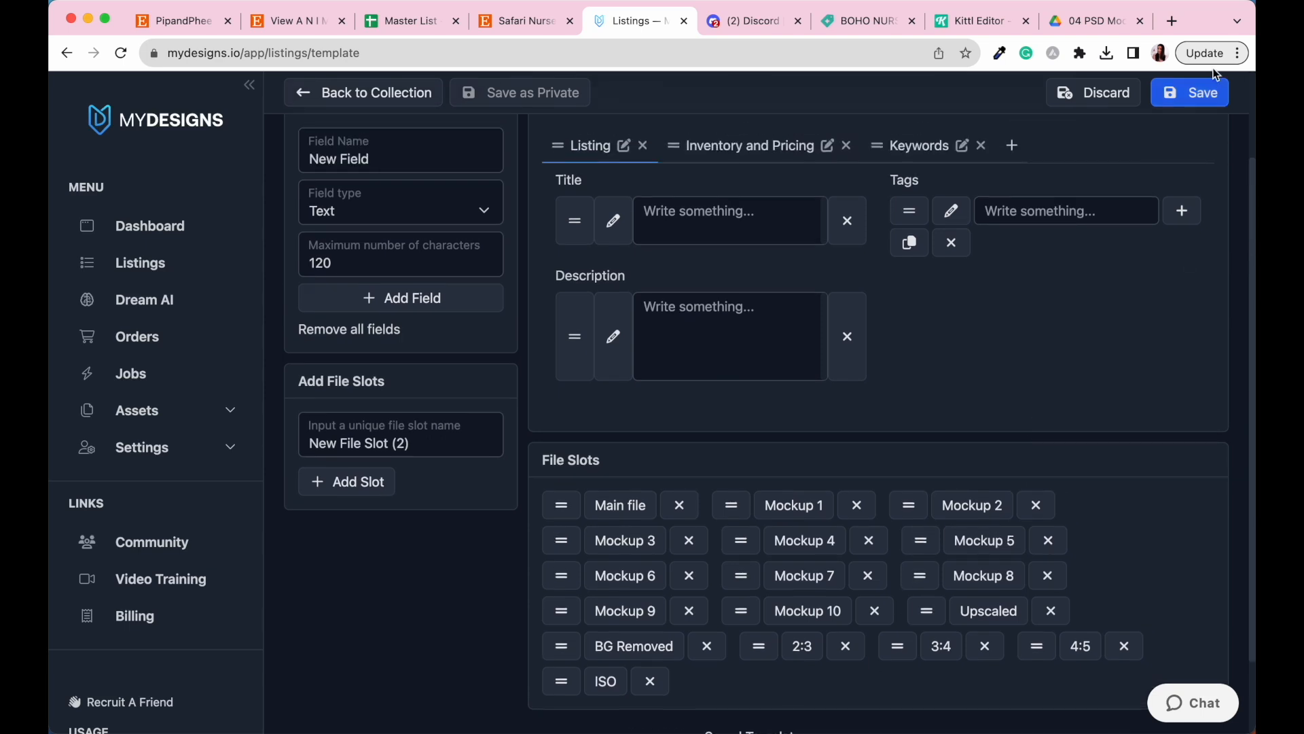
# - Save the template with its new file slots, choosing "Update template and designs (update design values)"
pyautogui.click(1193, 97)
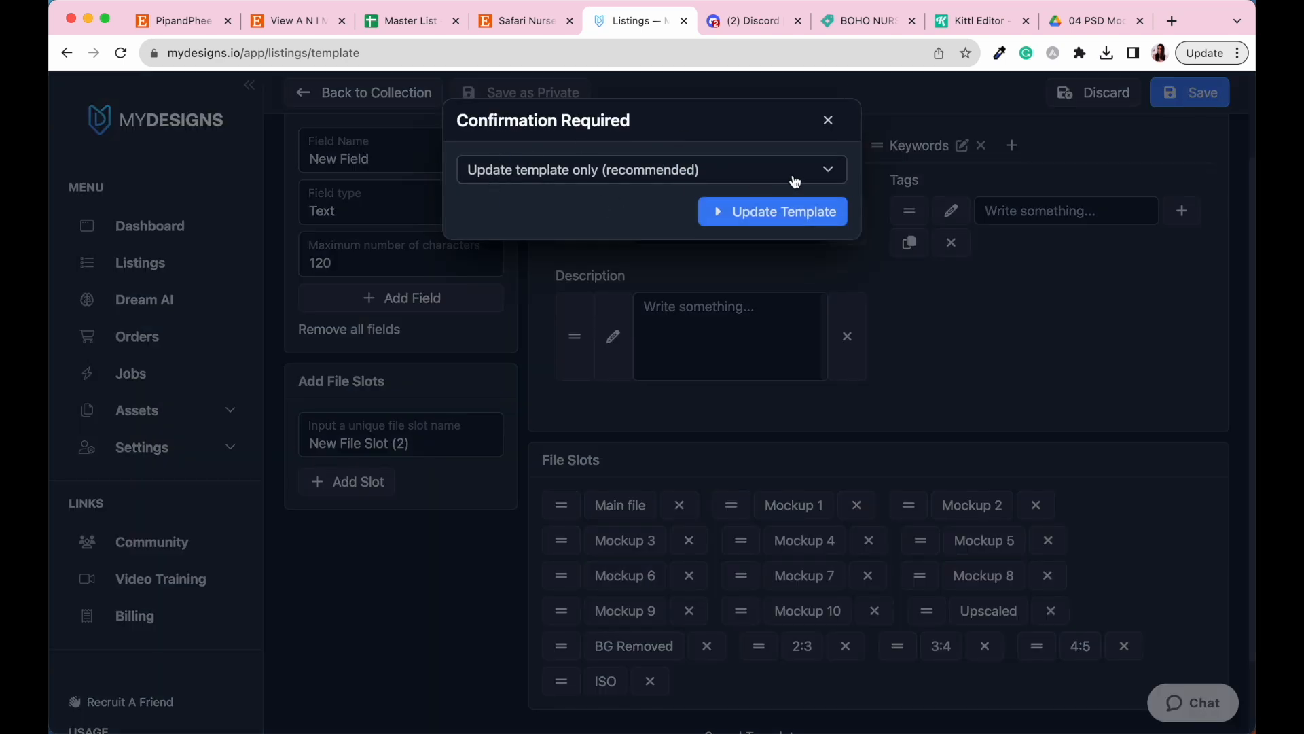
pyautogui.click(815, 180)
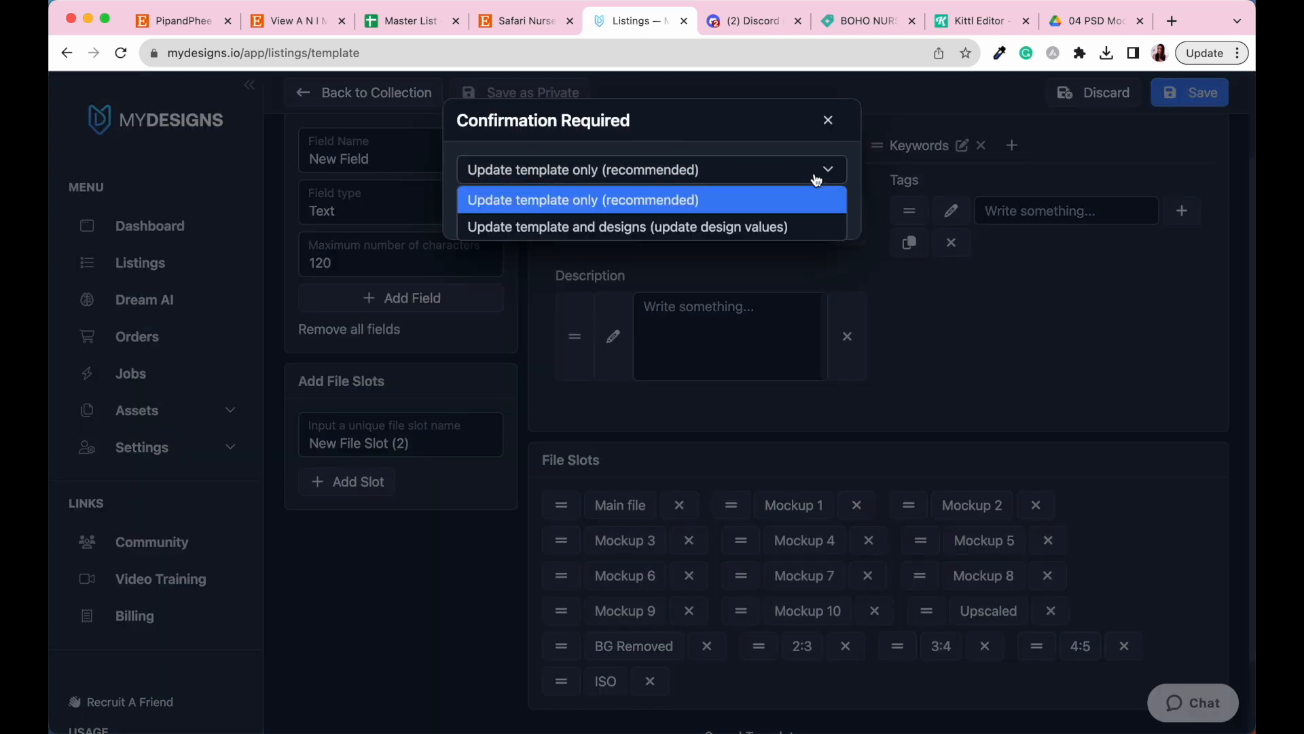
pyautogui.click(561, 231)
pyautogui.click(761, 209)
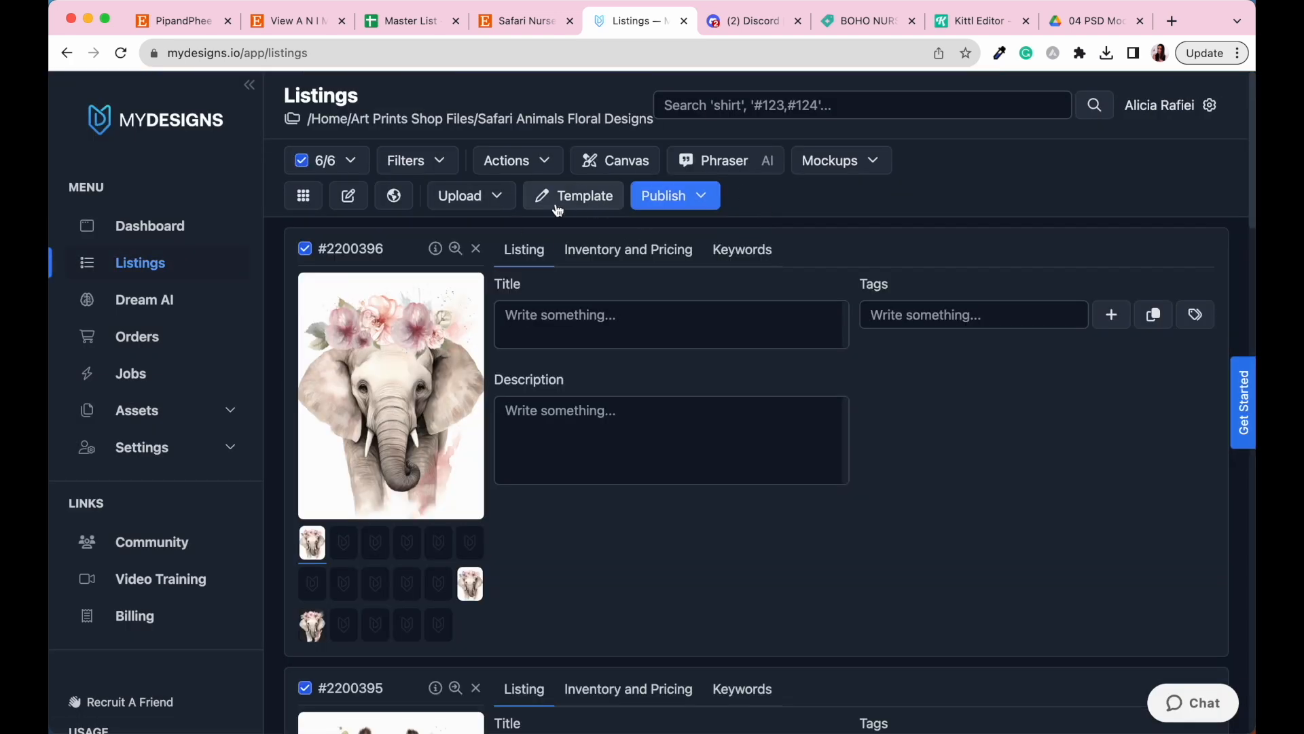
# - Reopen the collection's template and save a private copy of it named "Artwork Template"
pyautogui.click(600, 201)
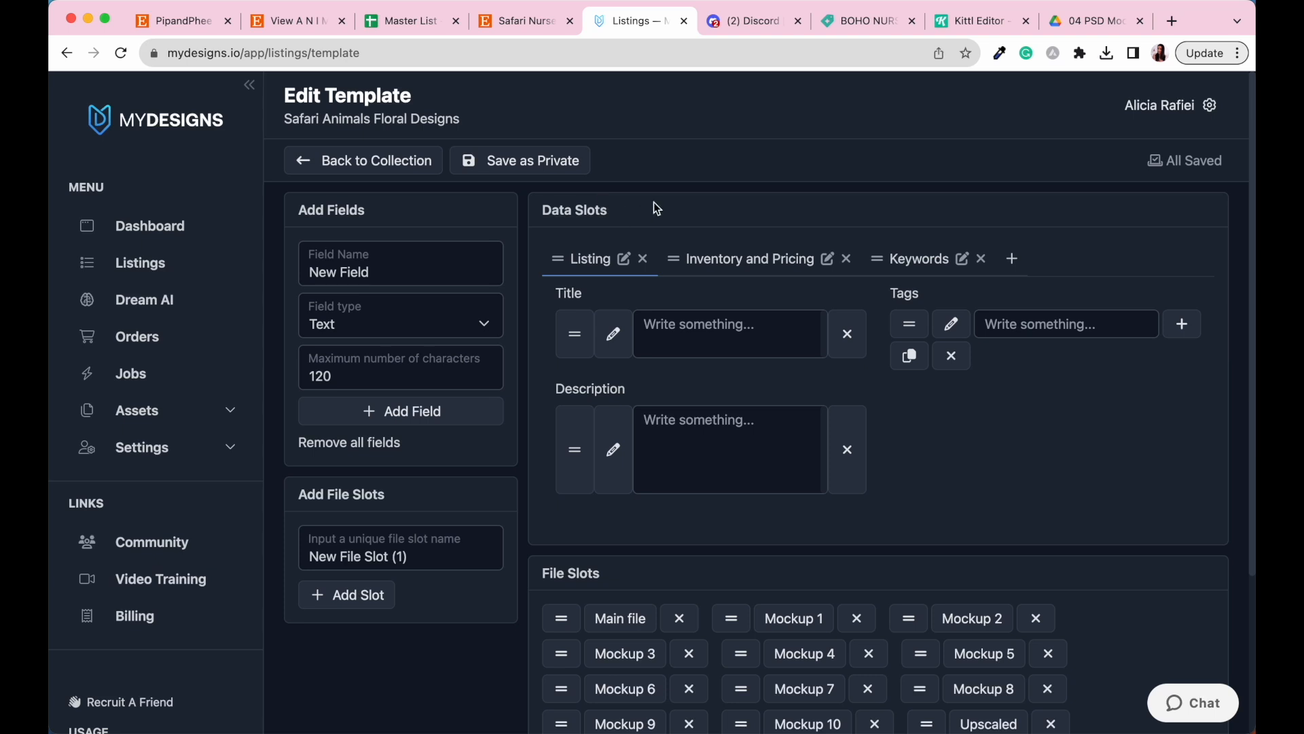
pyautogui.click(551, 162)
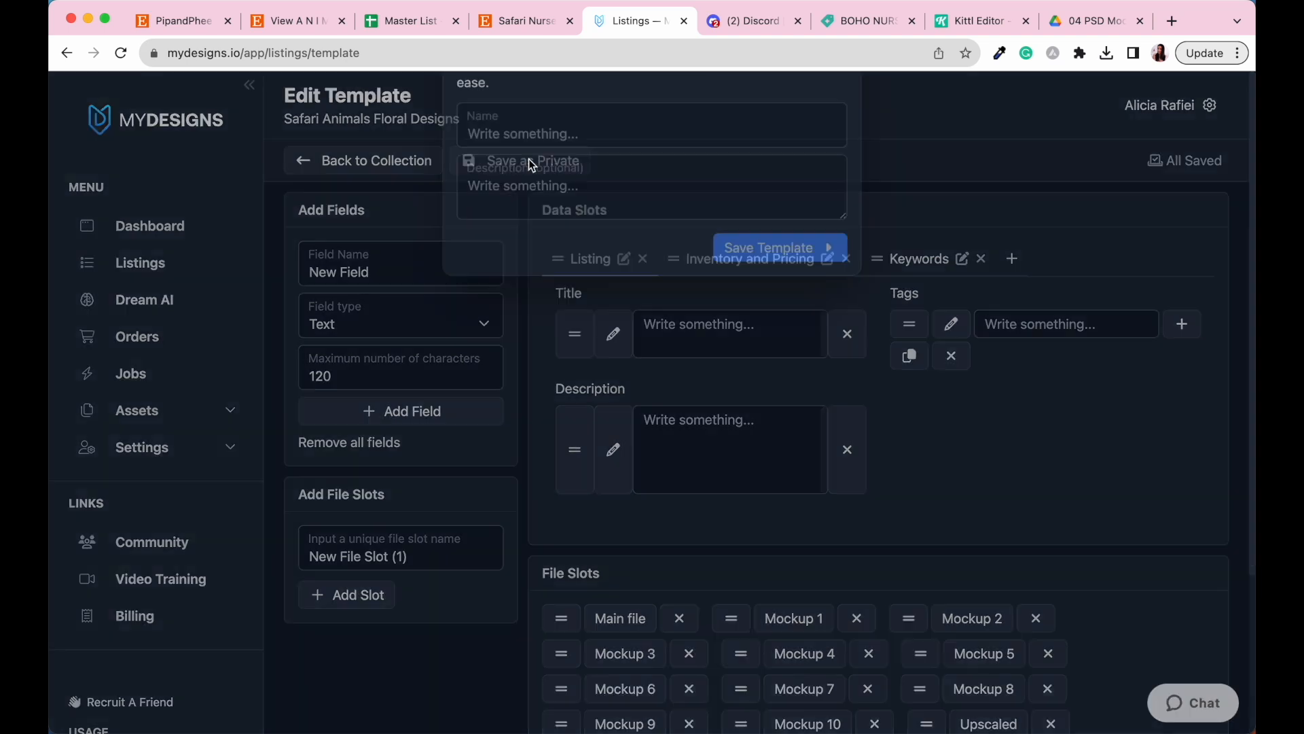
pyautogui.click(542, 262)
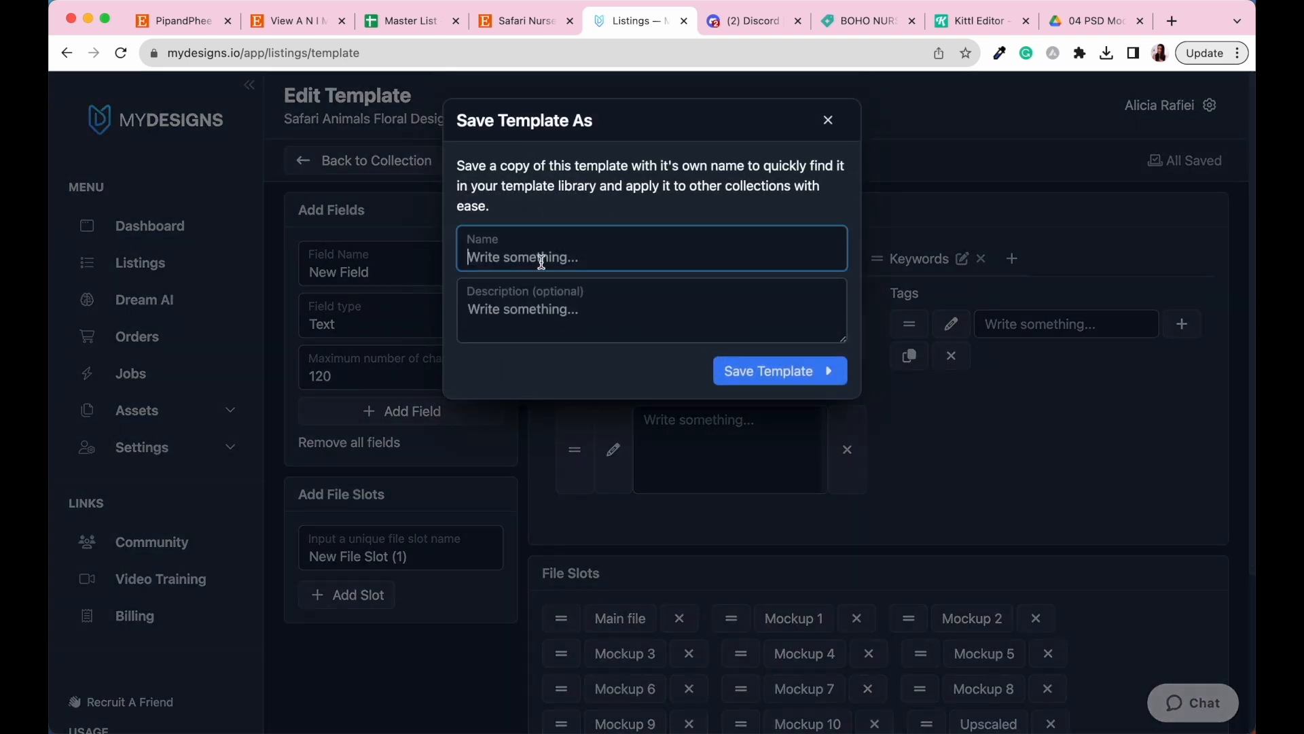
pyautogui.write('Artwork Template')
pyautogui.click(798, 380)
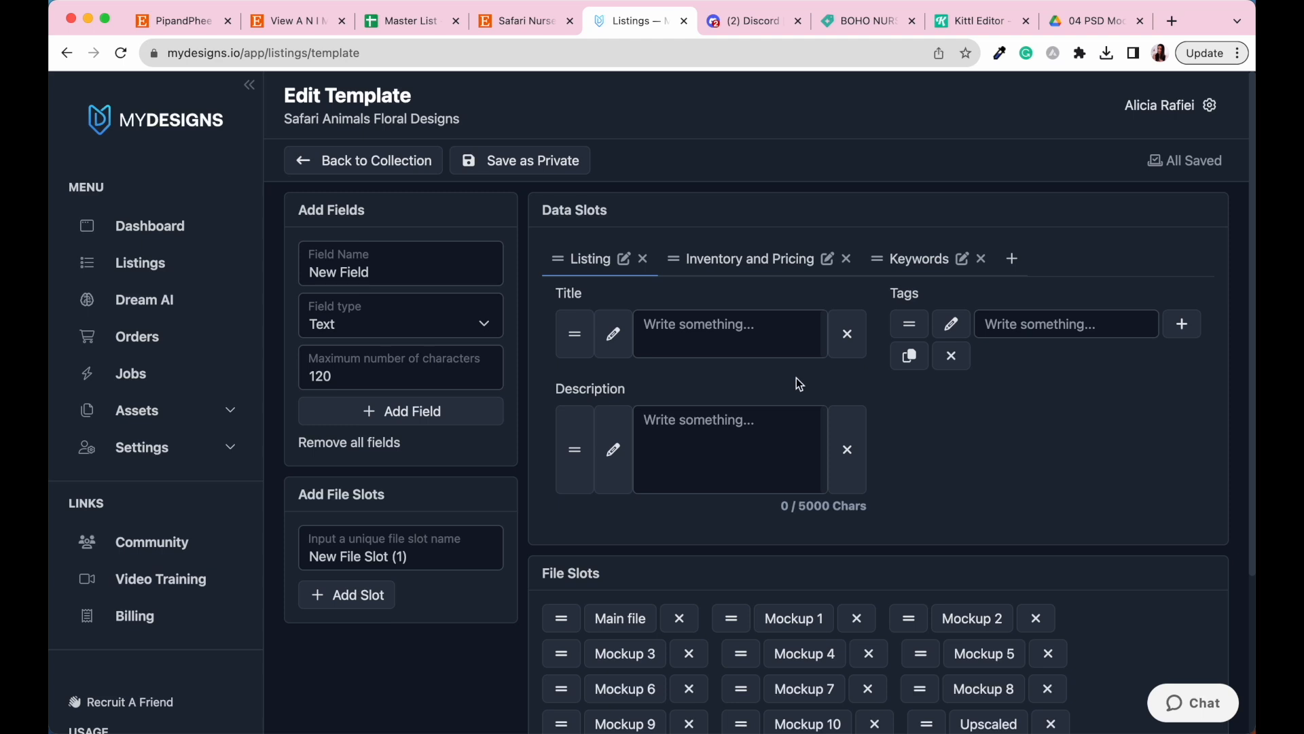
# - Check the template's file slots, return to the collection, and select the empty 2:3 file slot of the elephant listing
pyautogui.scroll(-3, 1018, 479)
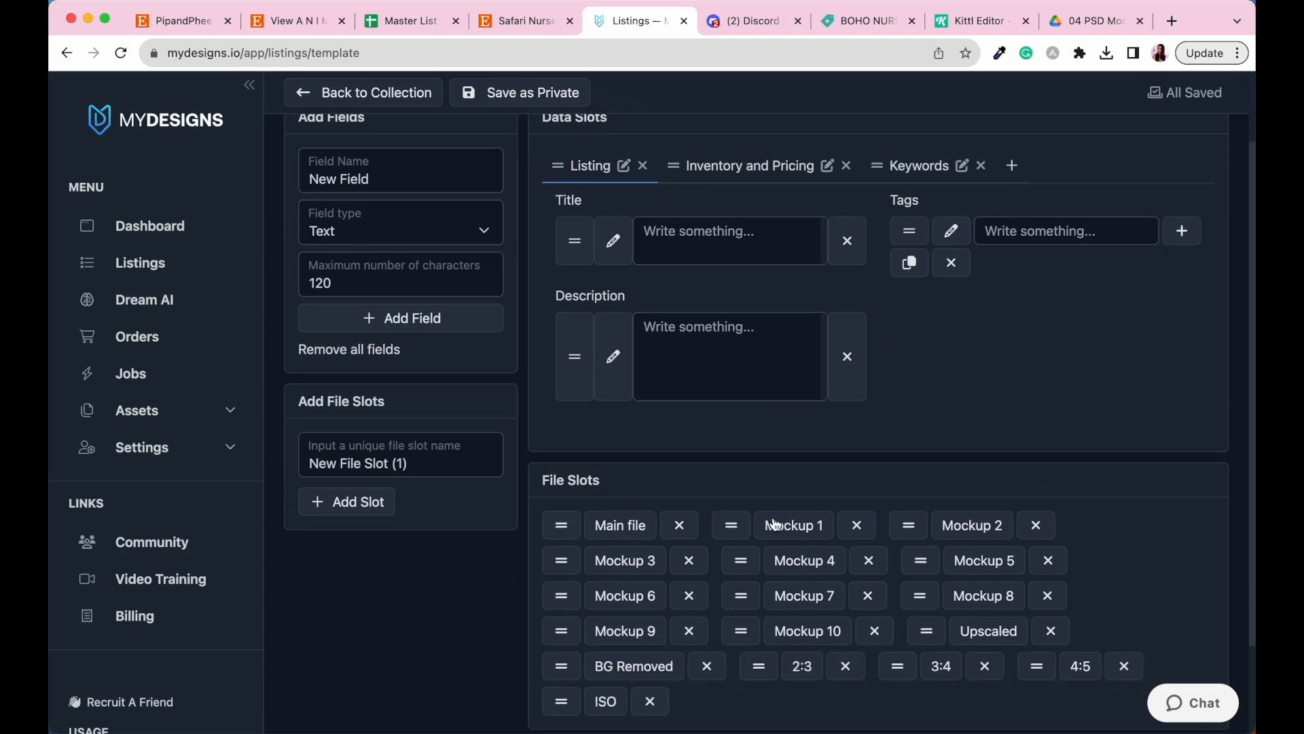
pyautogui.scroll(3, 885, 480)
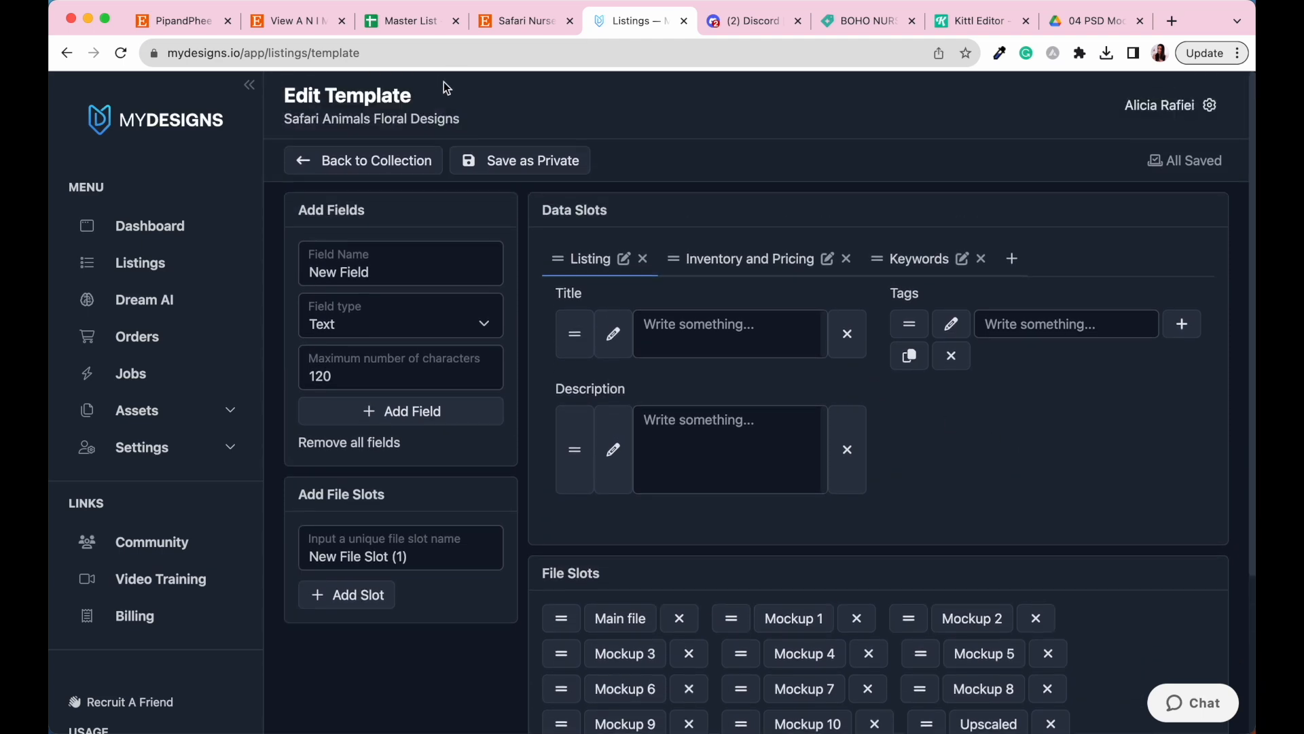
pyautogui.click(373, 166)
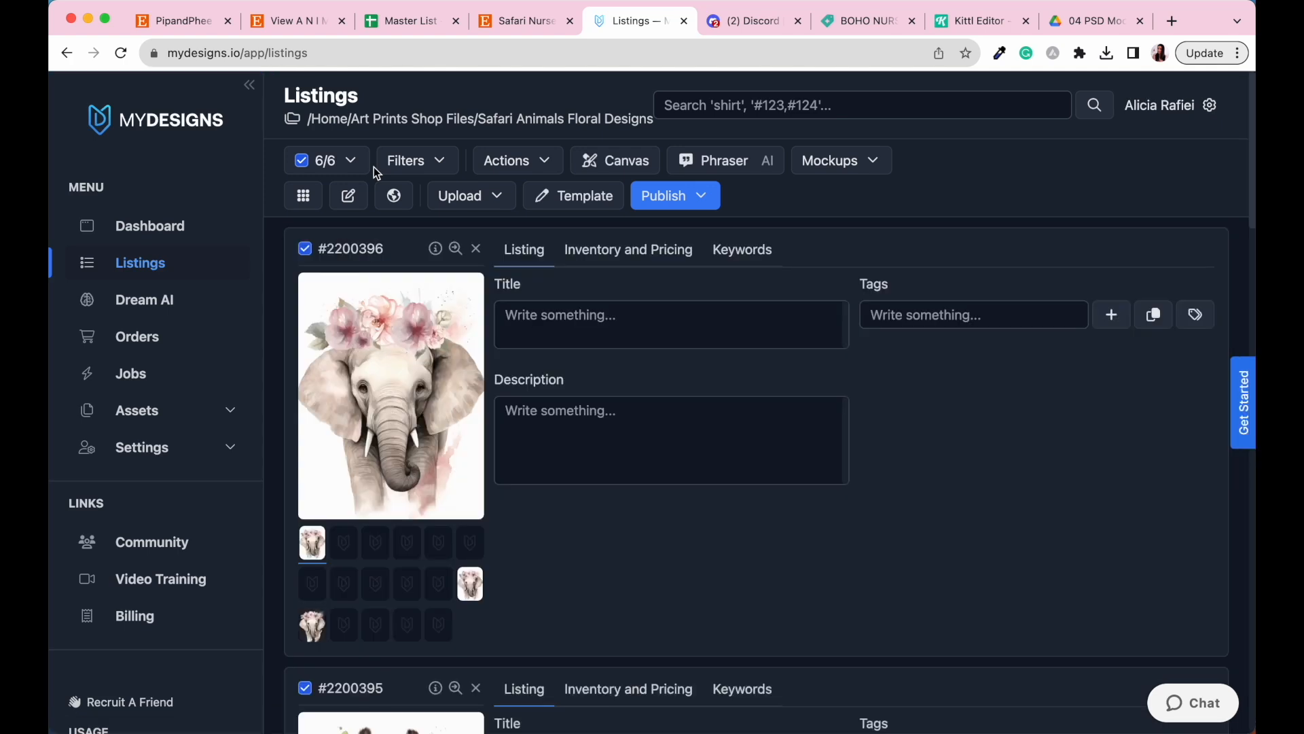
pyautogui.scroll(-2, 380, 353)
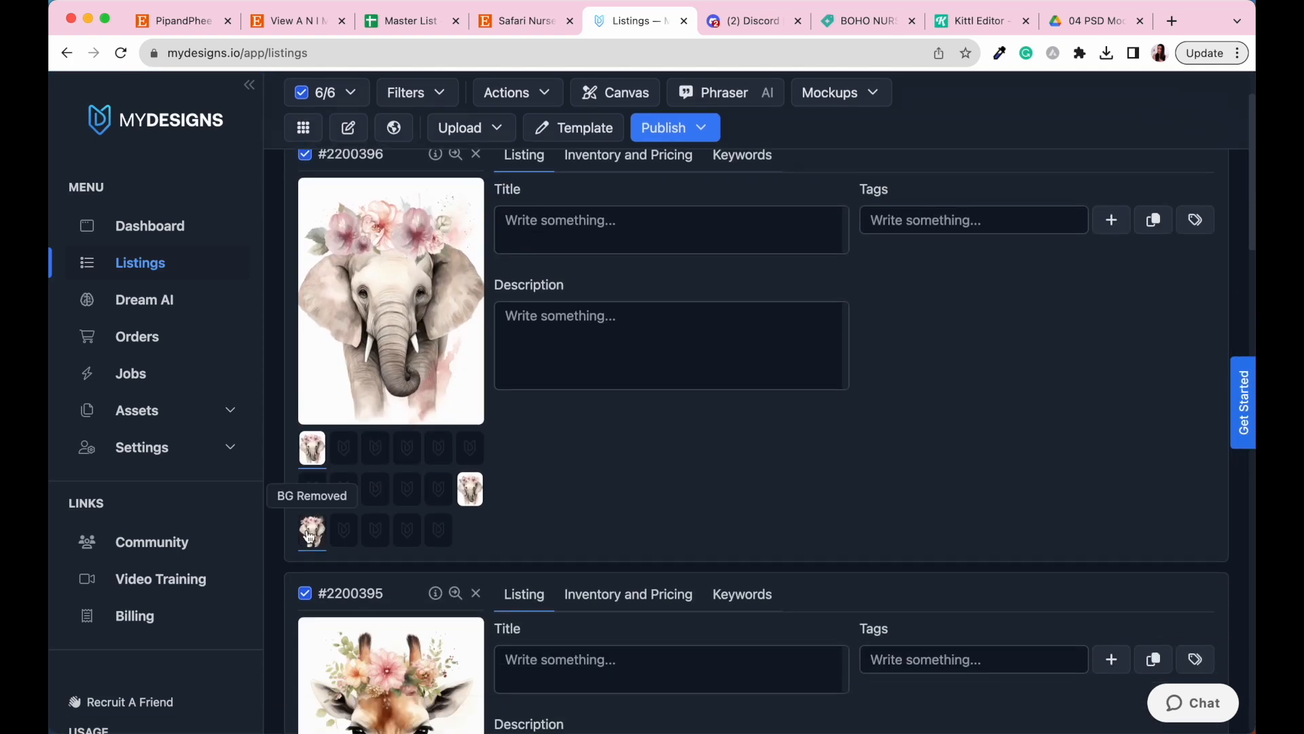
pyautogui.click(344, 541)
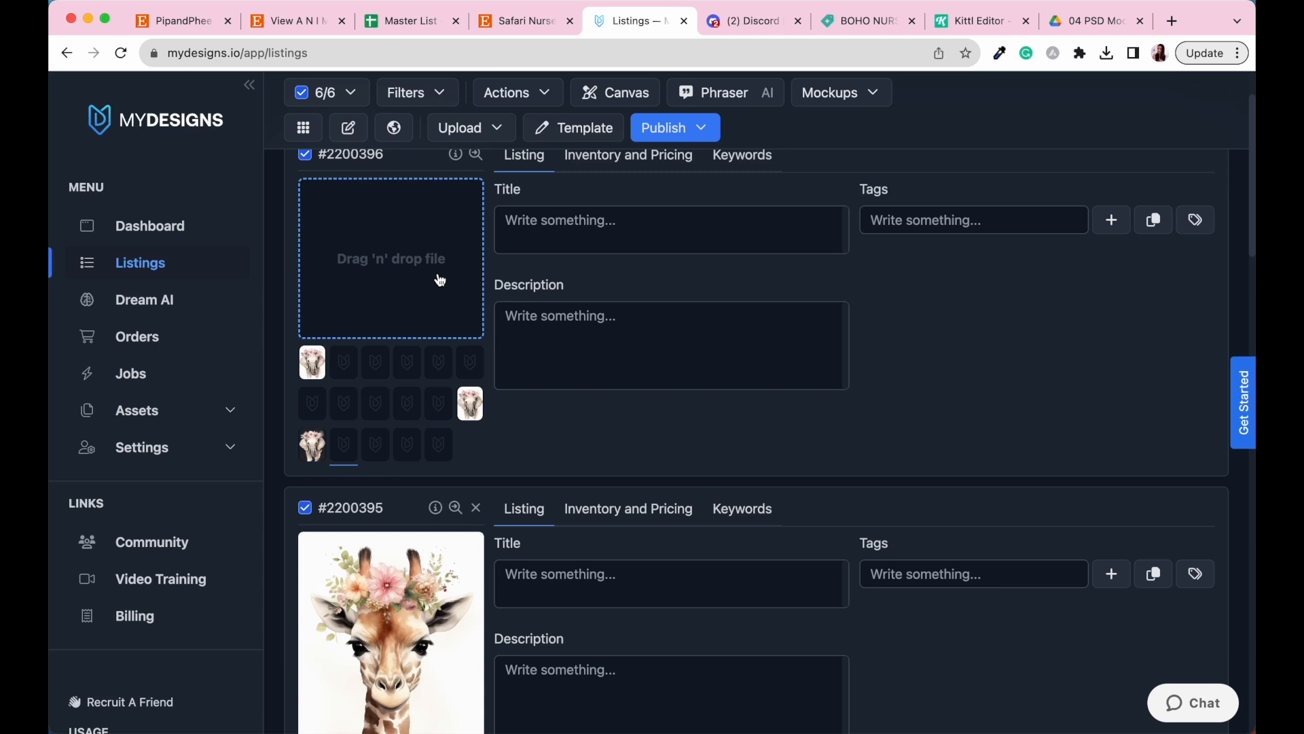
# - Look through all the safari animal listings and examine the captioned prints in their 2:3 file slots
pyautogui.scroll(-5, 440, 279)
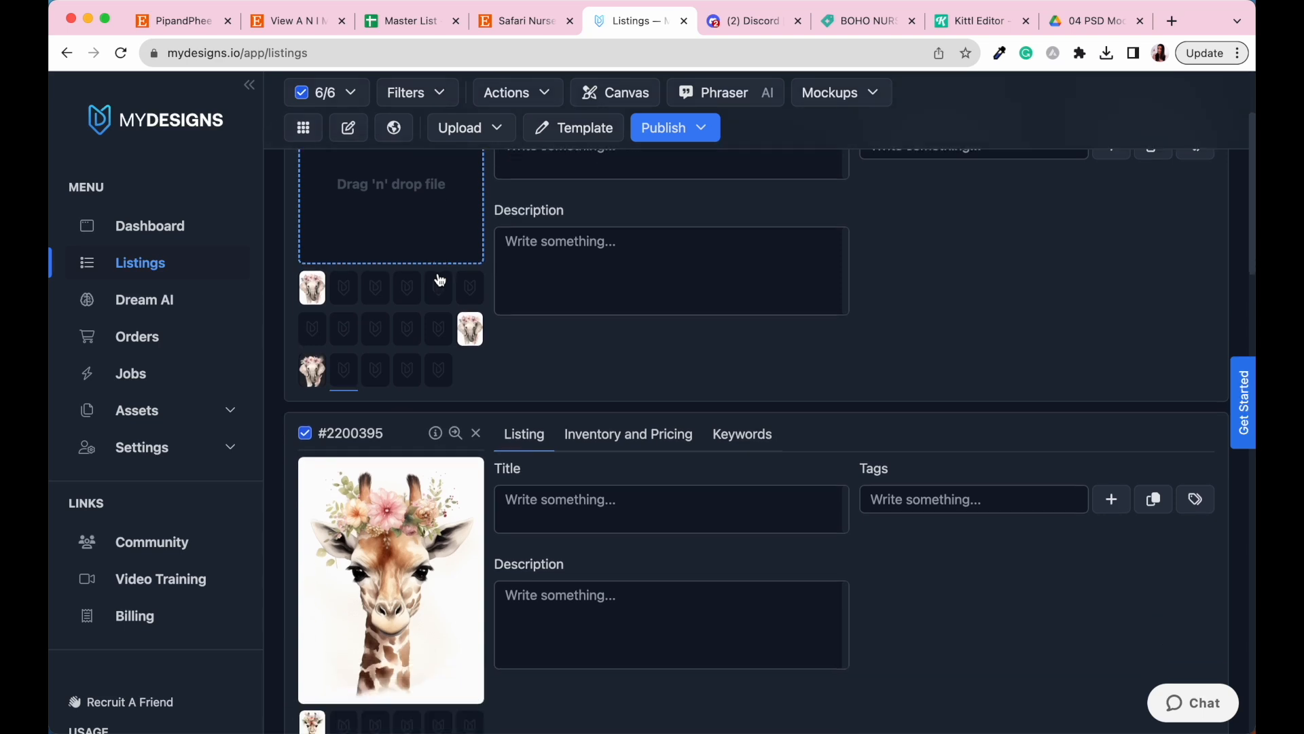
pyautogui.scroll(-6, 395, 530)
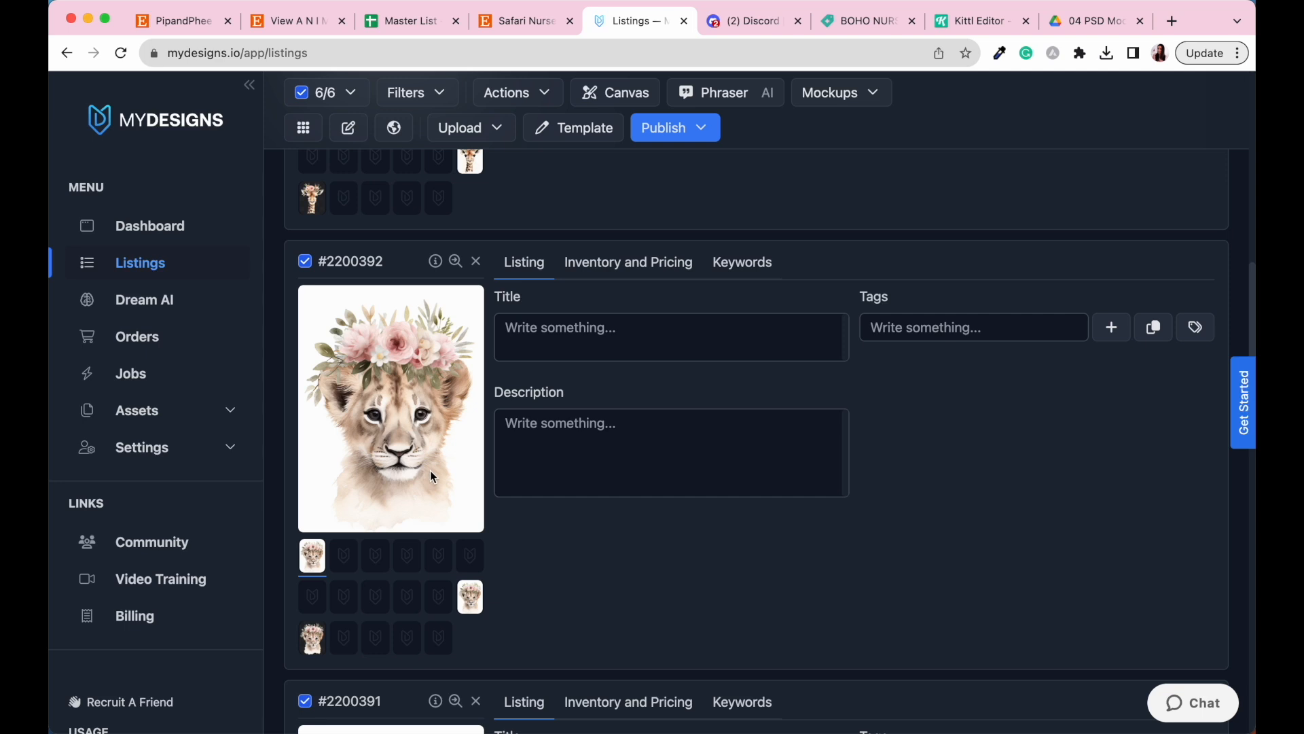
pyautogui.scroll(-7, 430, 470)
pyautogui.scroll(10, 430, 470)
pyautogui.scroll(7, 430, 470)
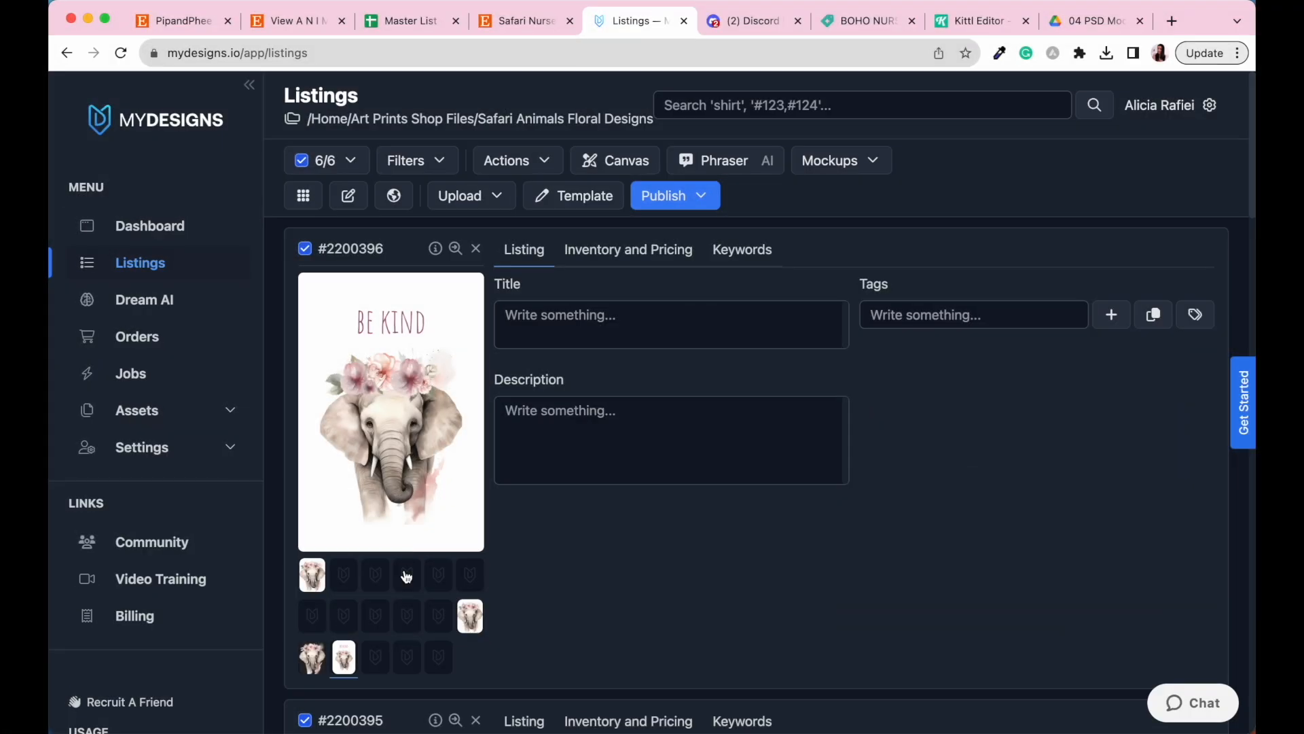
pyautogui.scroll(-7, 538, 573)
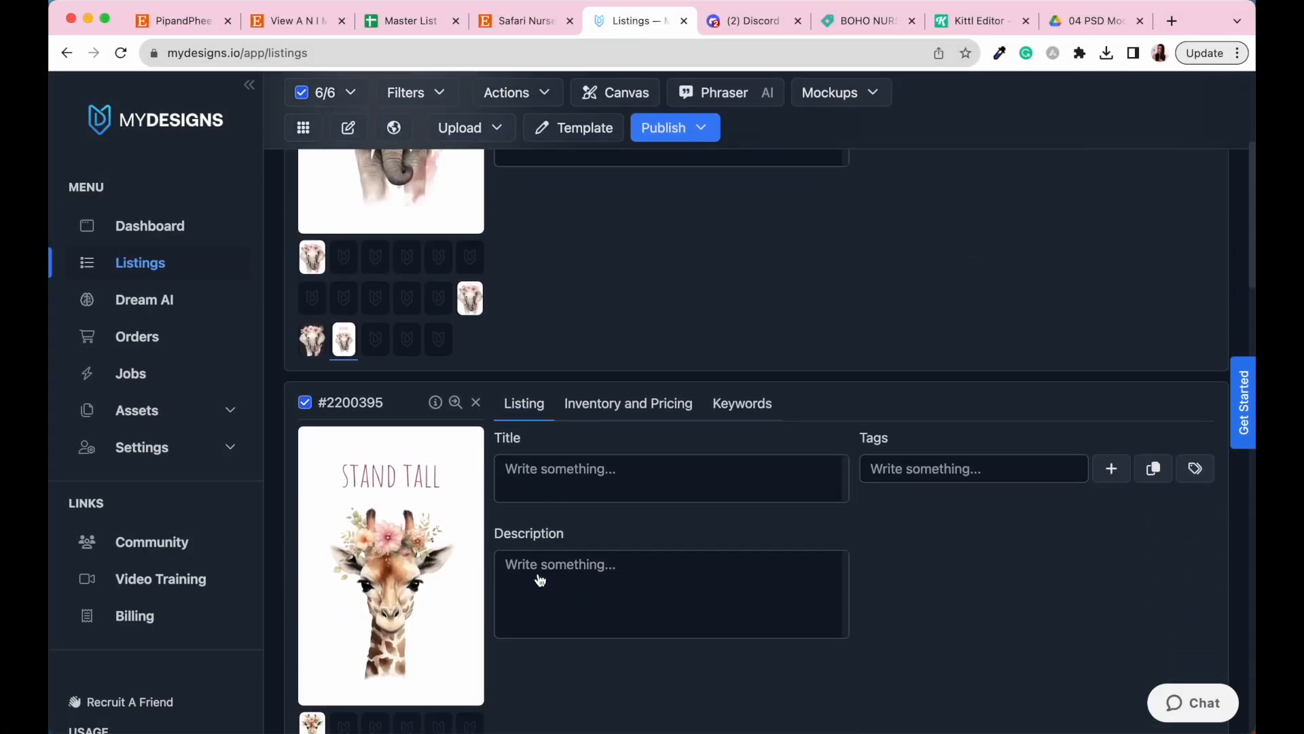
pyautogui.scroll(-10, 538, 574)
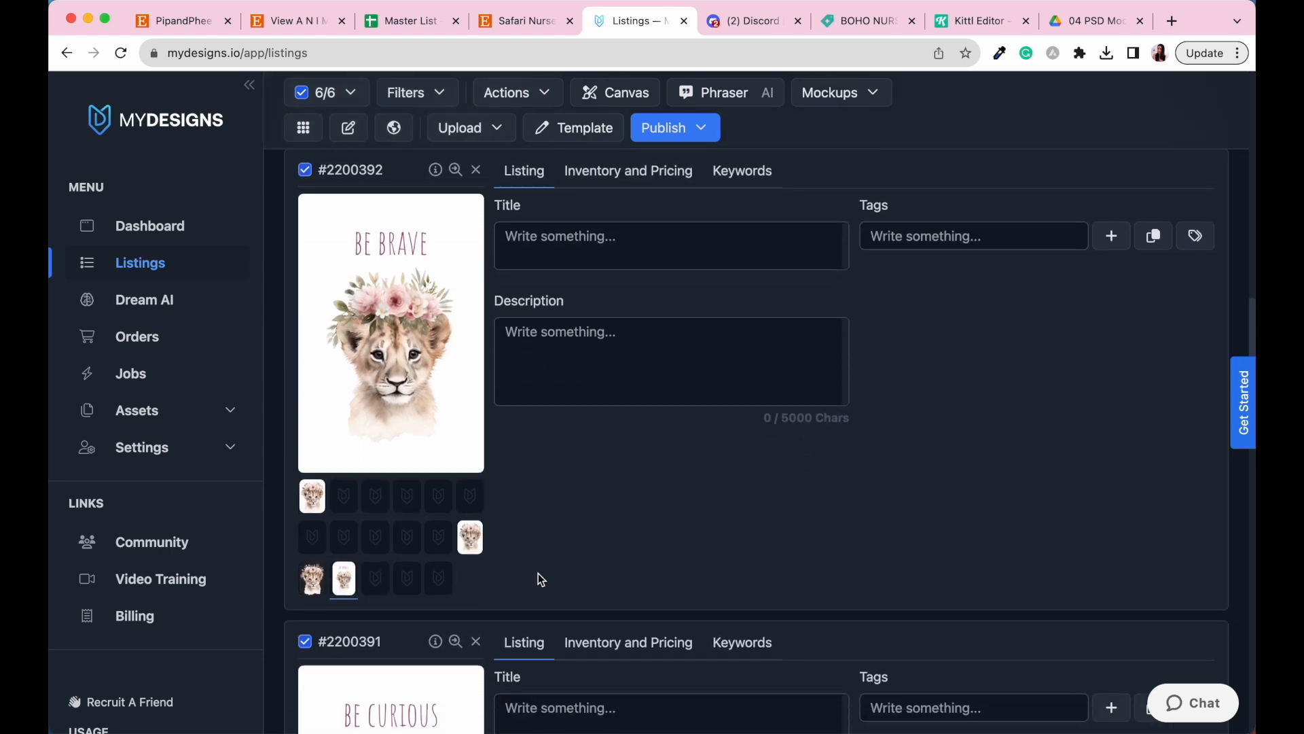
pyautogui.scroll(-10, 538, 572)
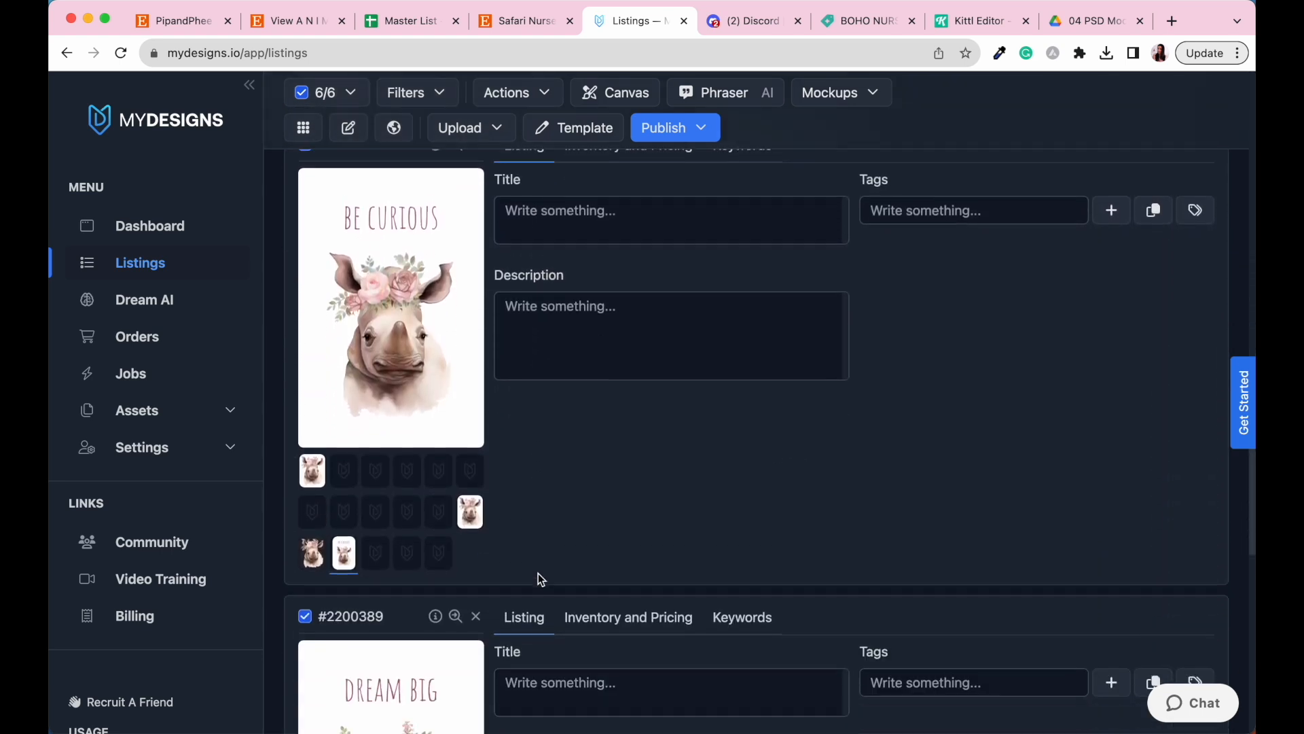
pyautogui.scroll(-10, 541, 579)
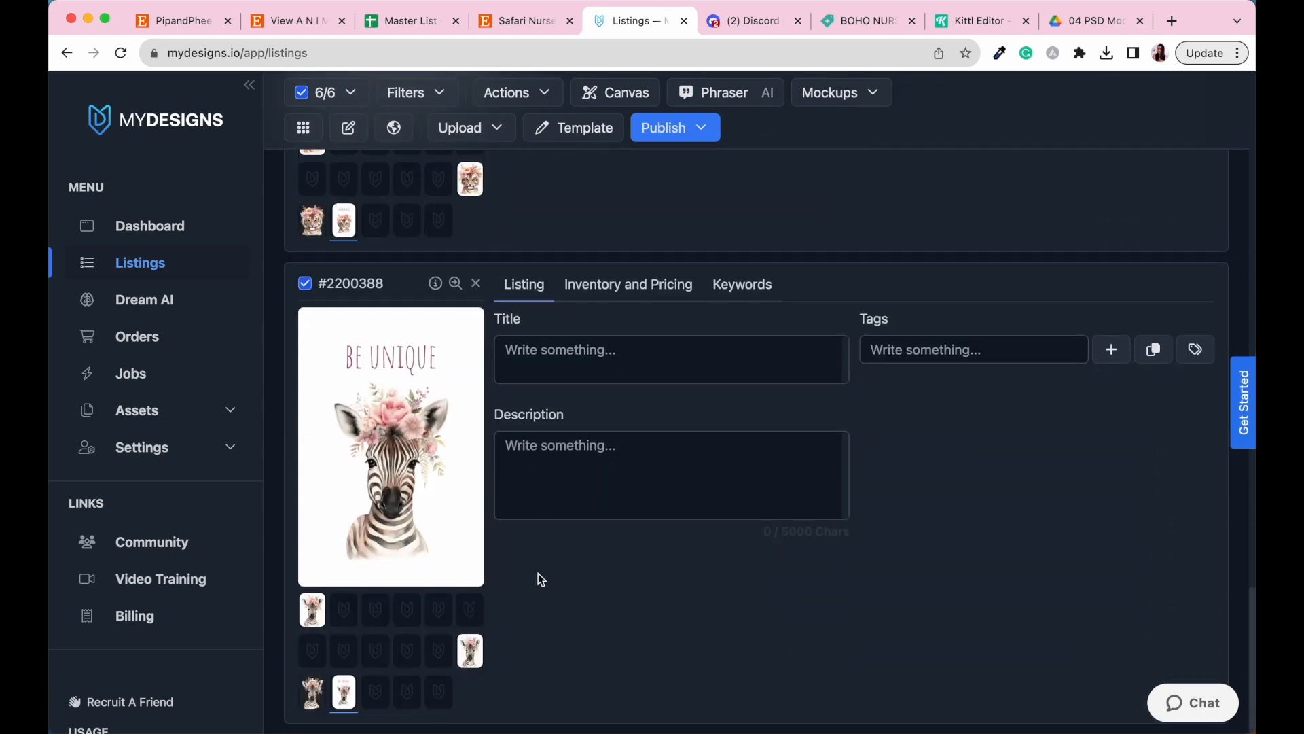
pyautogui.scroll(20, 538, 576)
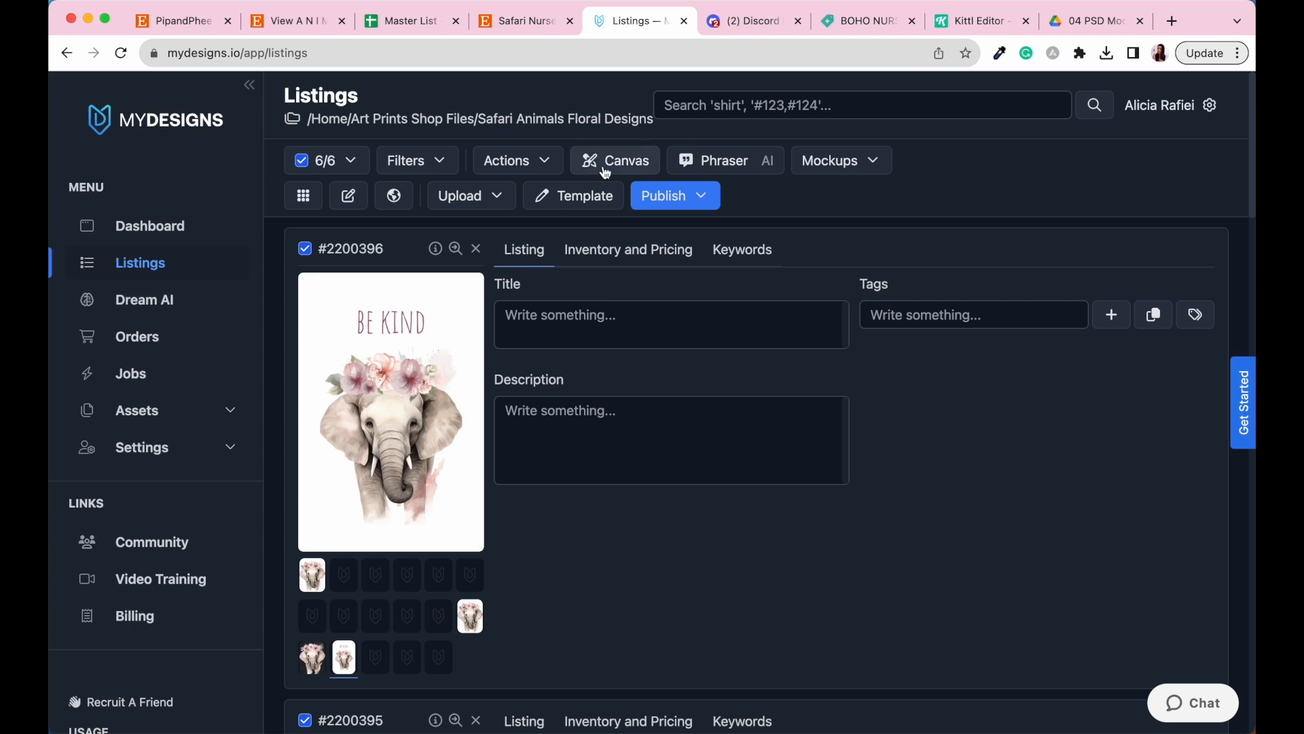
pyautogui.moveTo(930, 731)
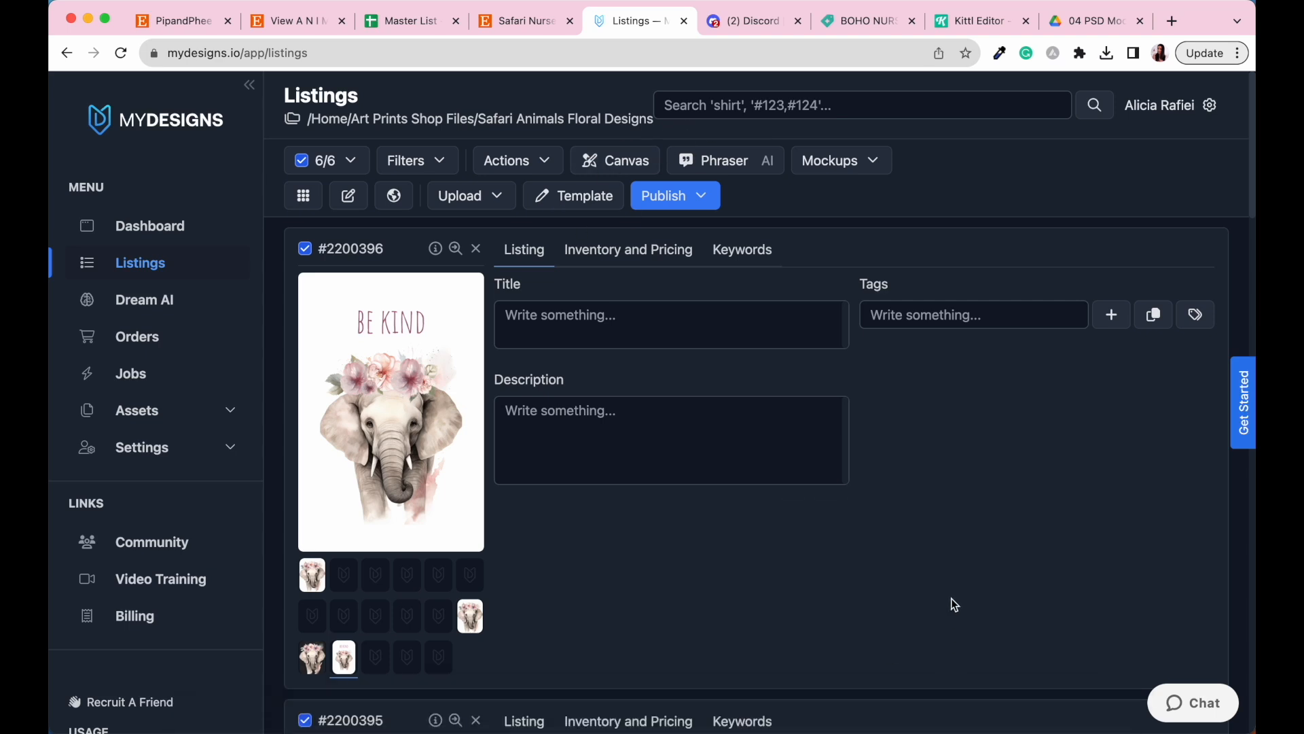